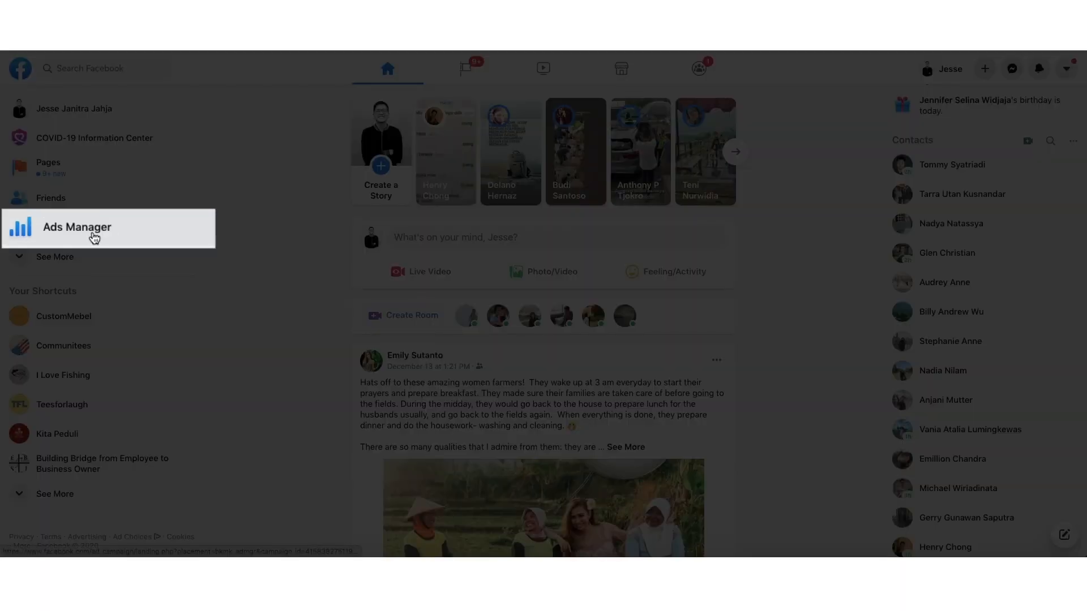
Open the Audiences page of Ads Manager and start creating a lookalike audience
click(94, 238)
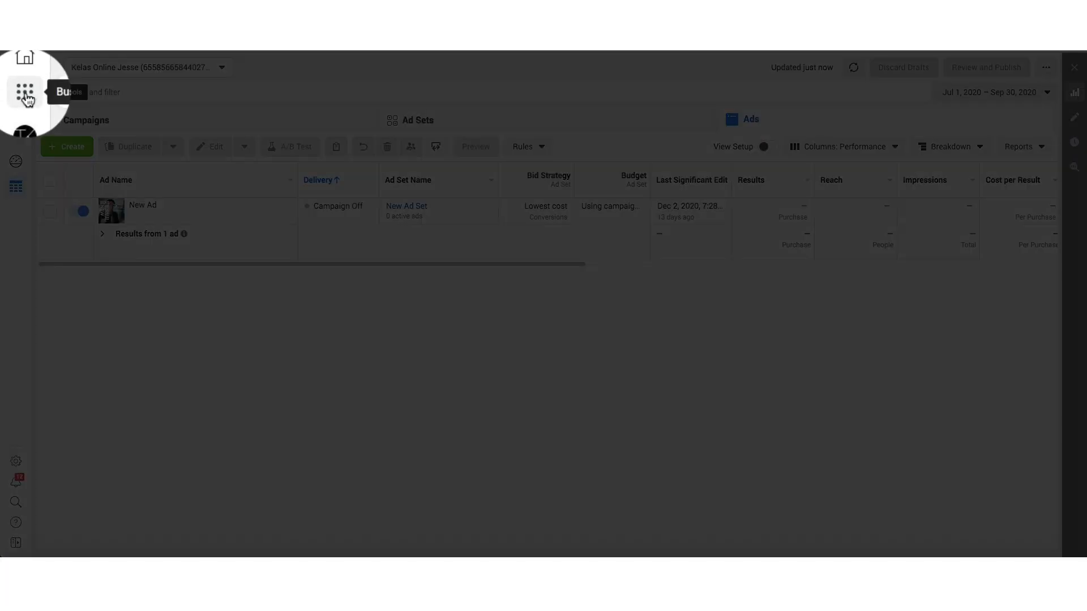
click(25, 93)
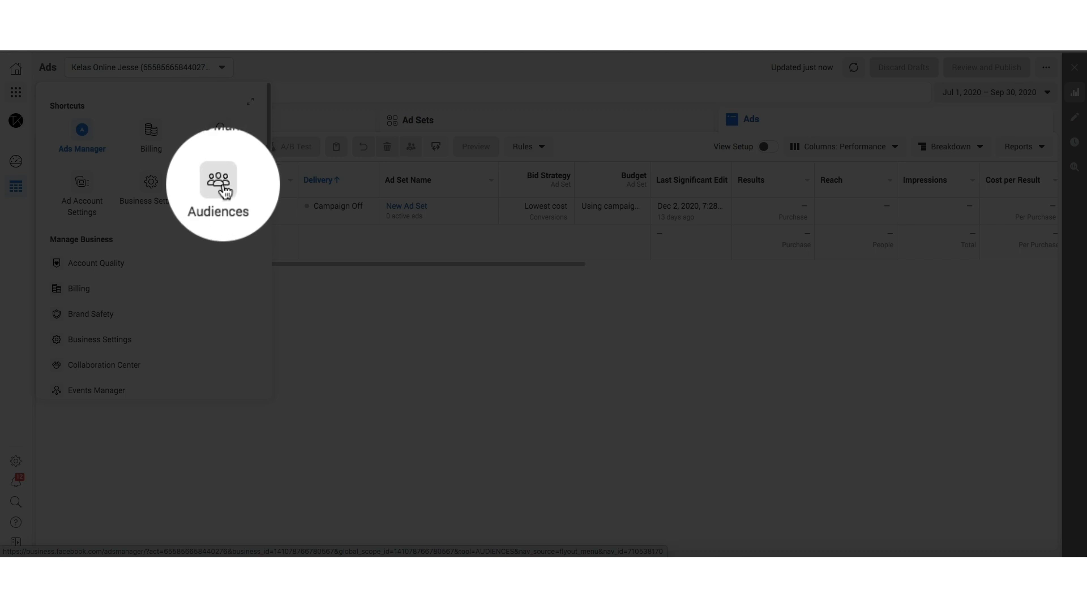
click(221, 187)
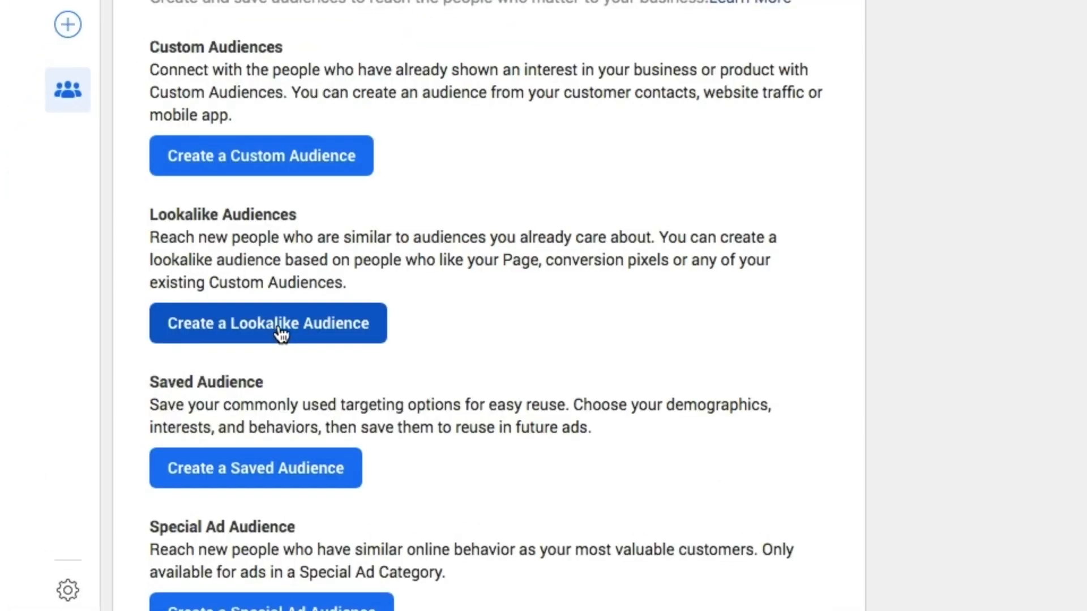
click(281, 332)
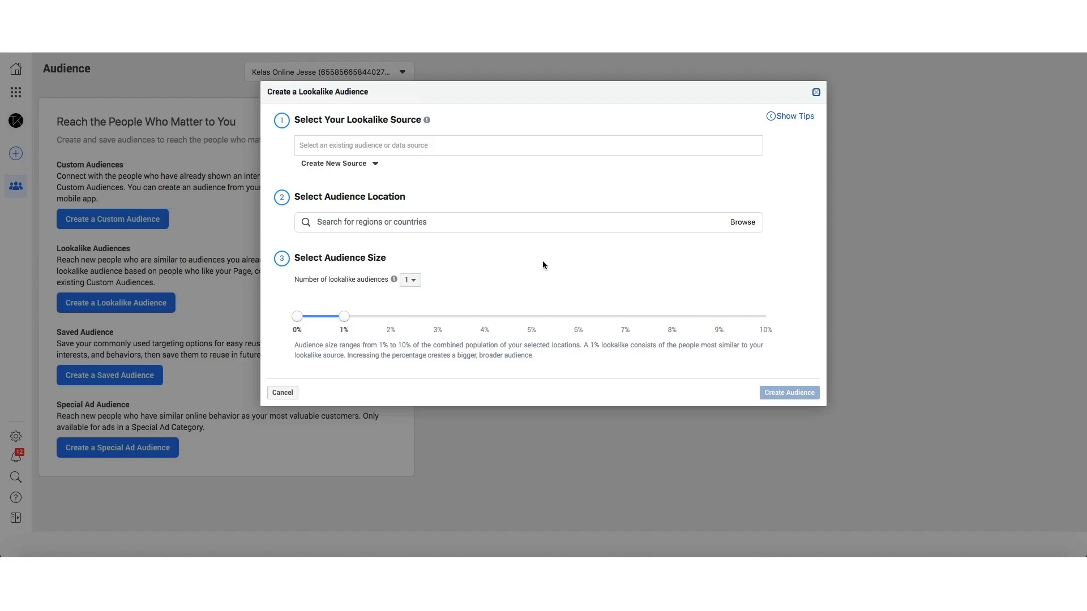
Choose Kelas Online Jesse from the value-based sources as the lookalike source
click(427, 147)
click(364, 145)
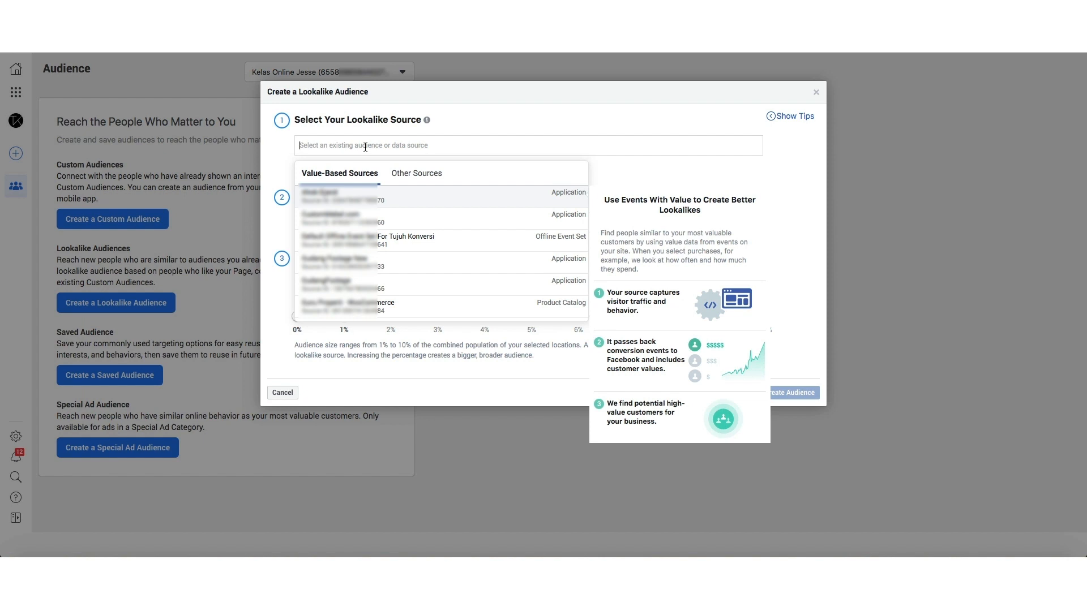
scroll(396, 255, down, 2)
scroll(396, 263, down, 3)
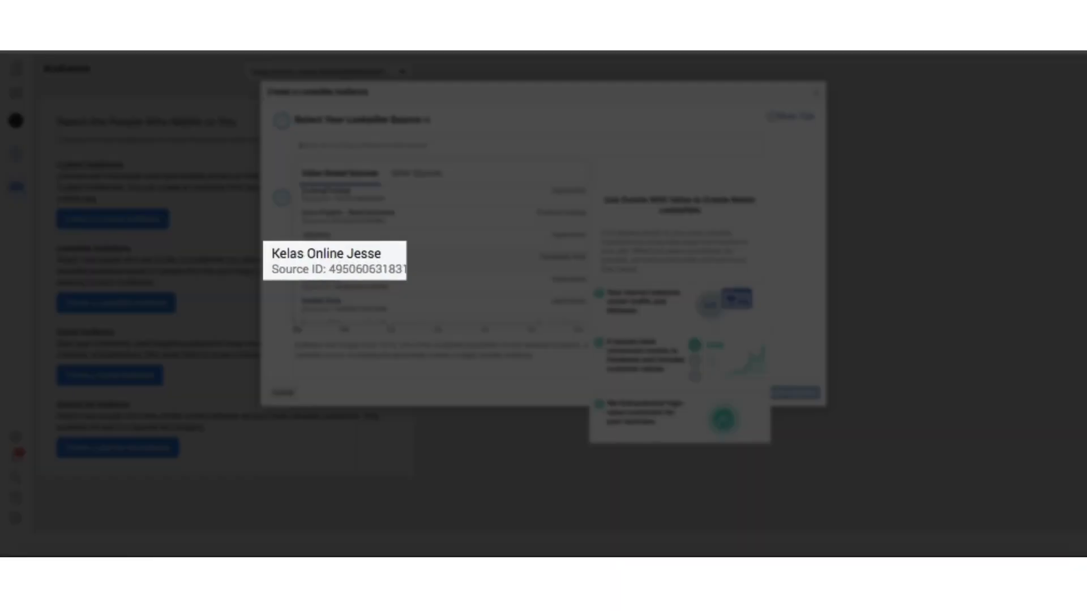
click(386, 260)
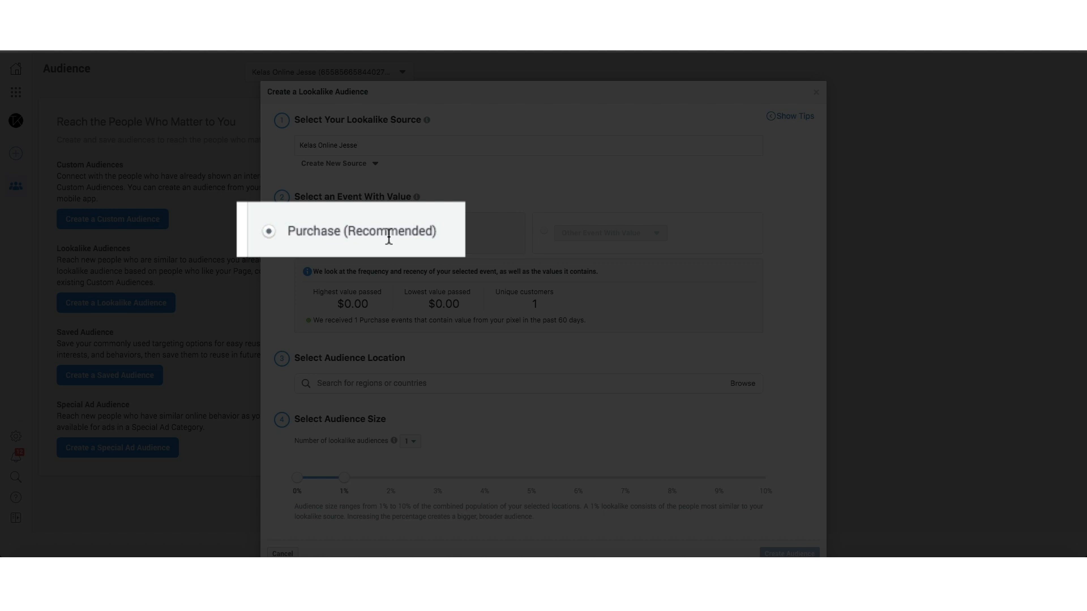
Look through the other events with value available for the source, and reselect Purchase (Recommended) as the event
scroll(368, 235, down, 1)
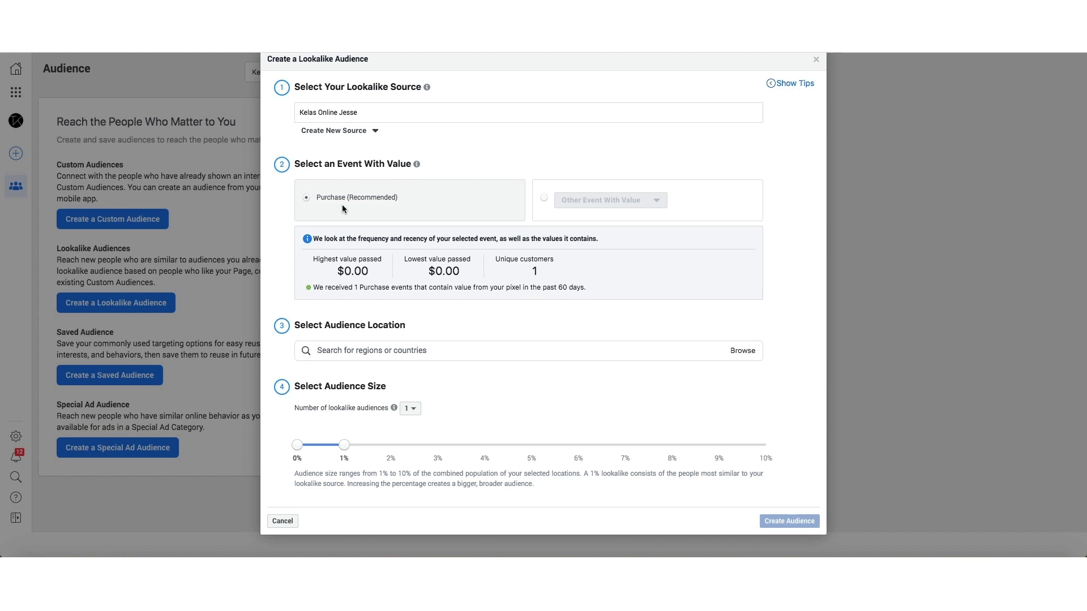
scroll(341, 209, up, 1)
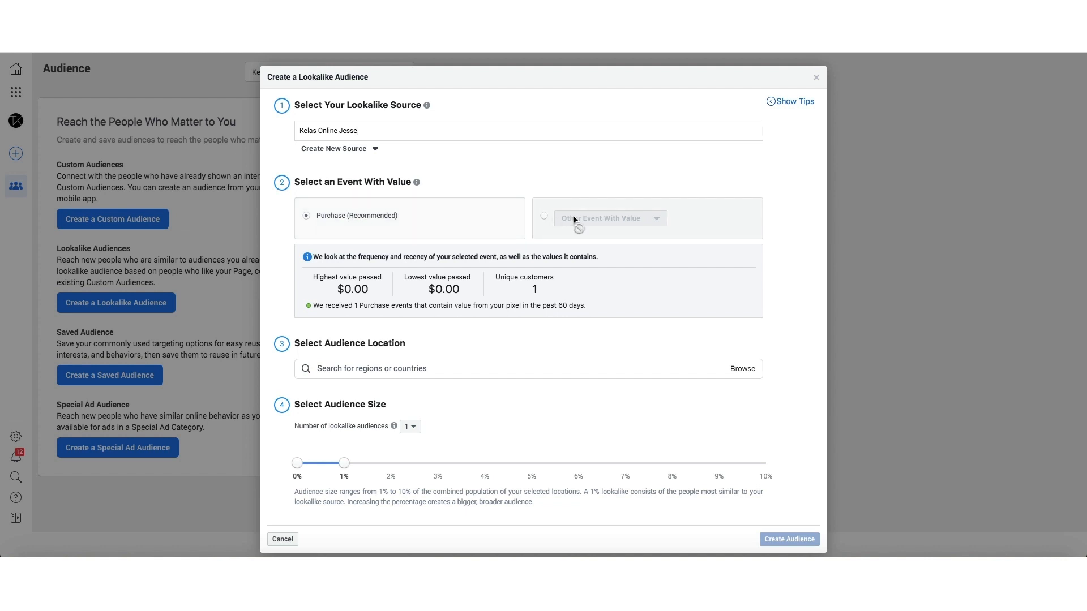
click(543, 217)
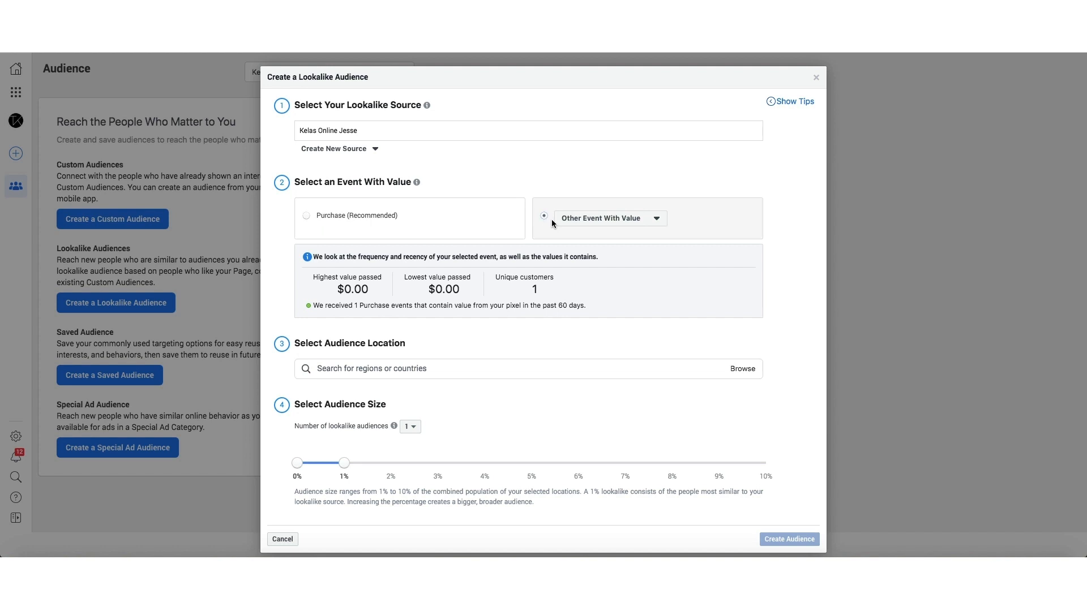
click(306, 216)
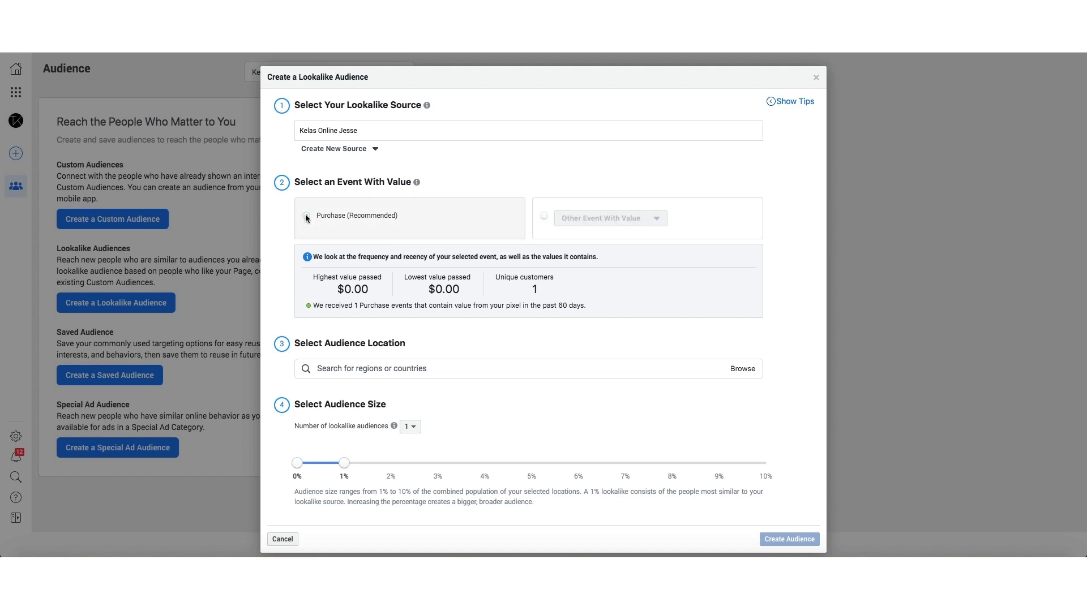
click(545, 217)
click(597, 219)
scroll(626, 340, down, 1)
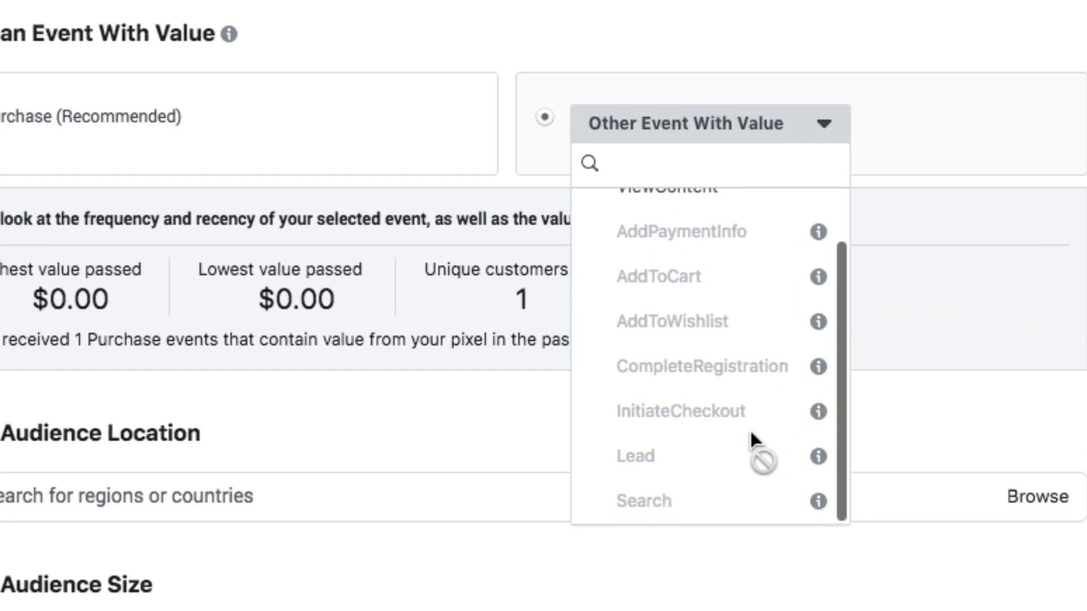
scroll(736, 444, up, 1)
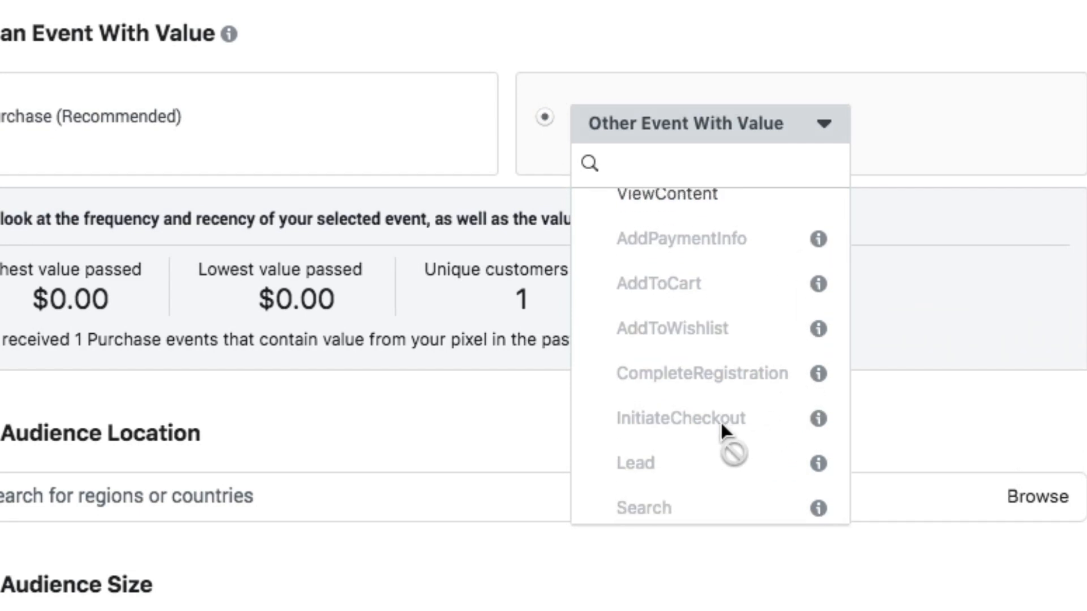
scroll(735, 408, down, 1)
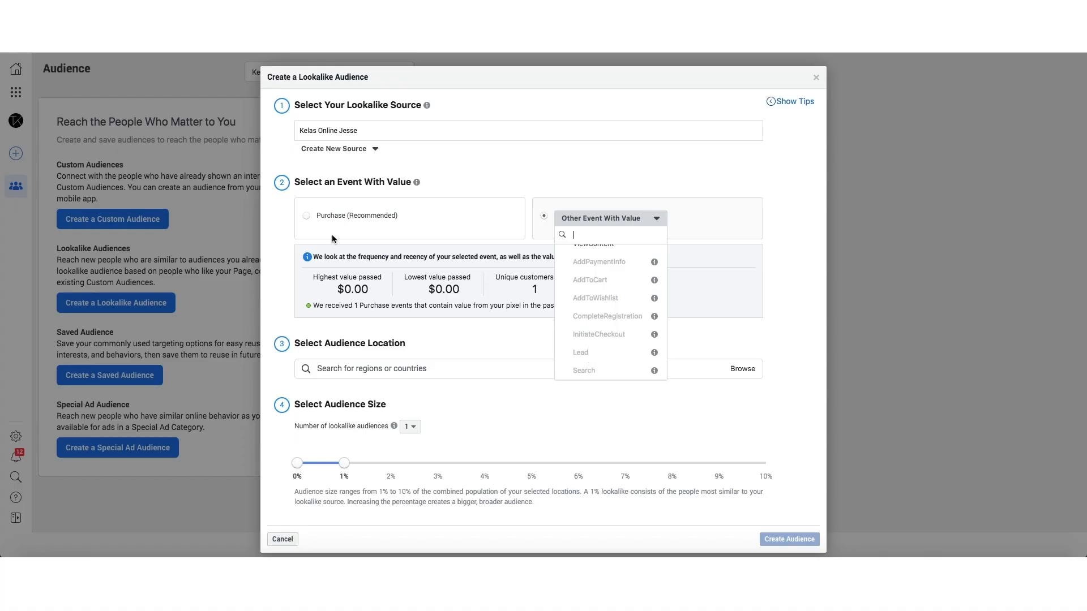
click(307, 216)
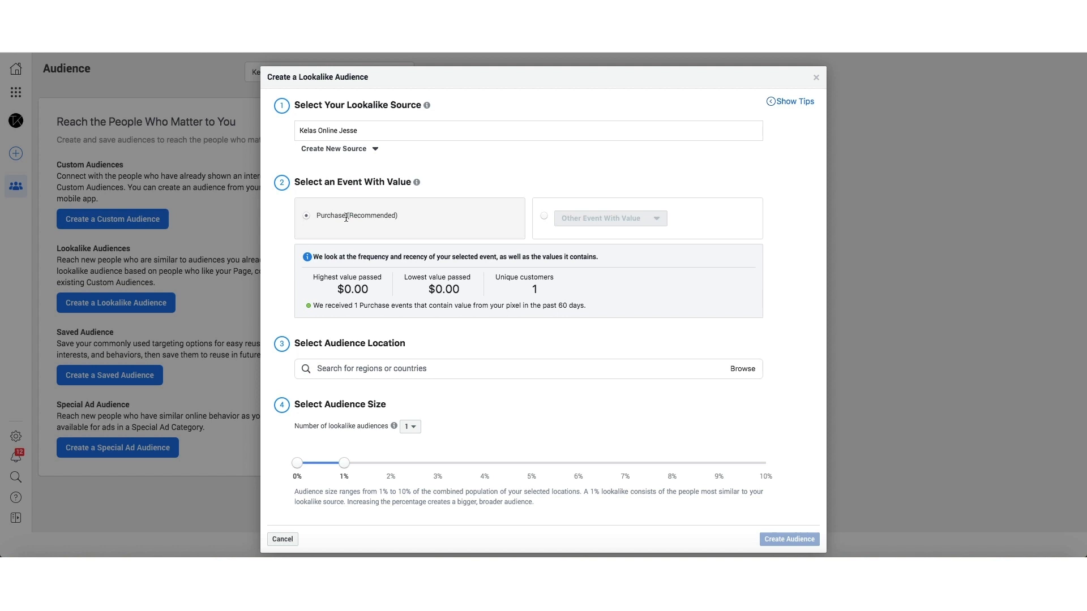
Set the lookalike audience location to Indonesia
scroll(446, 314, down, 1)
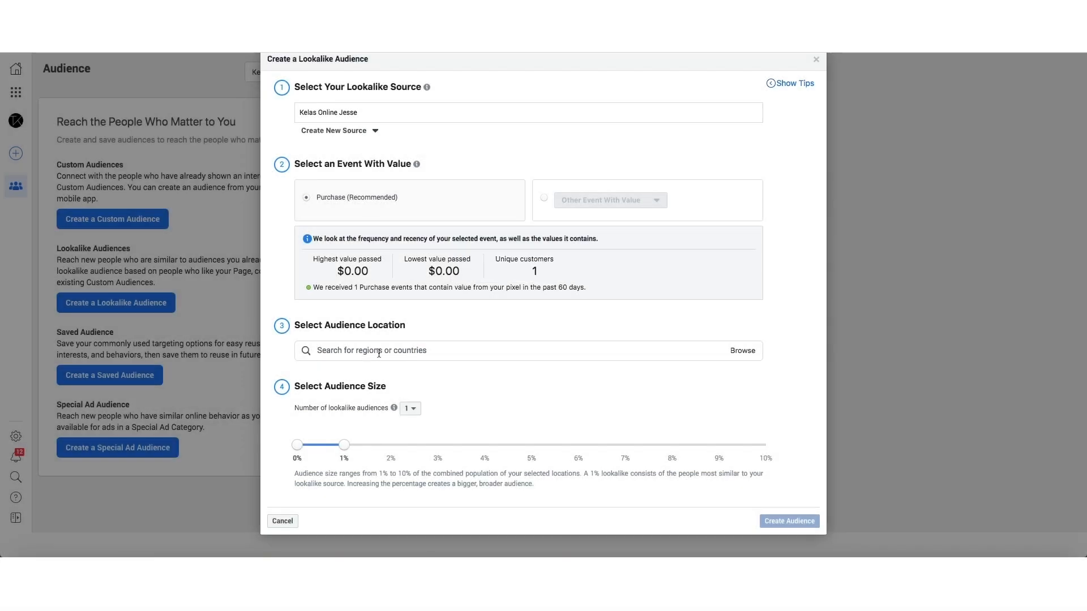
click(378, 353)
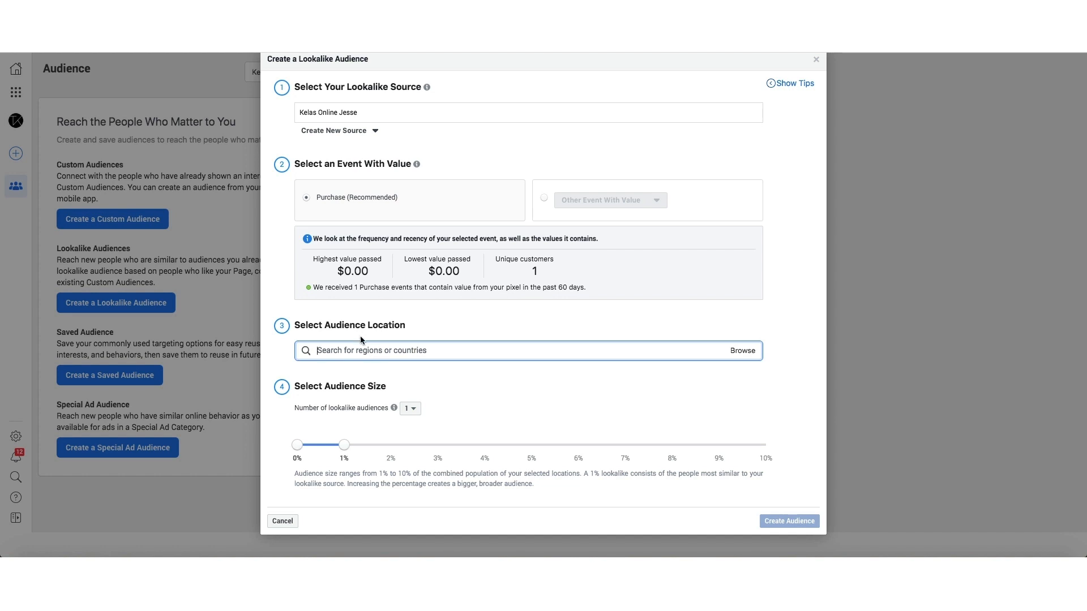
click(544, 313)
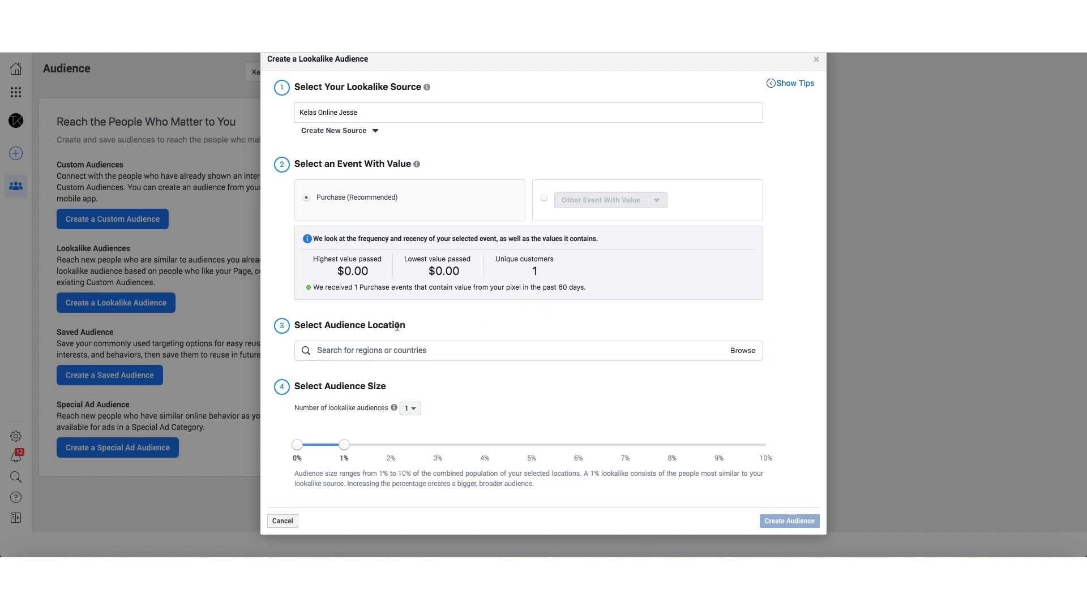
click(398, 351)
text(indonesia)
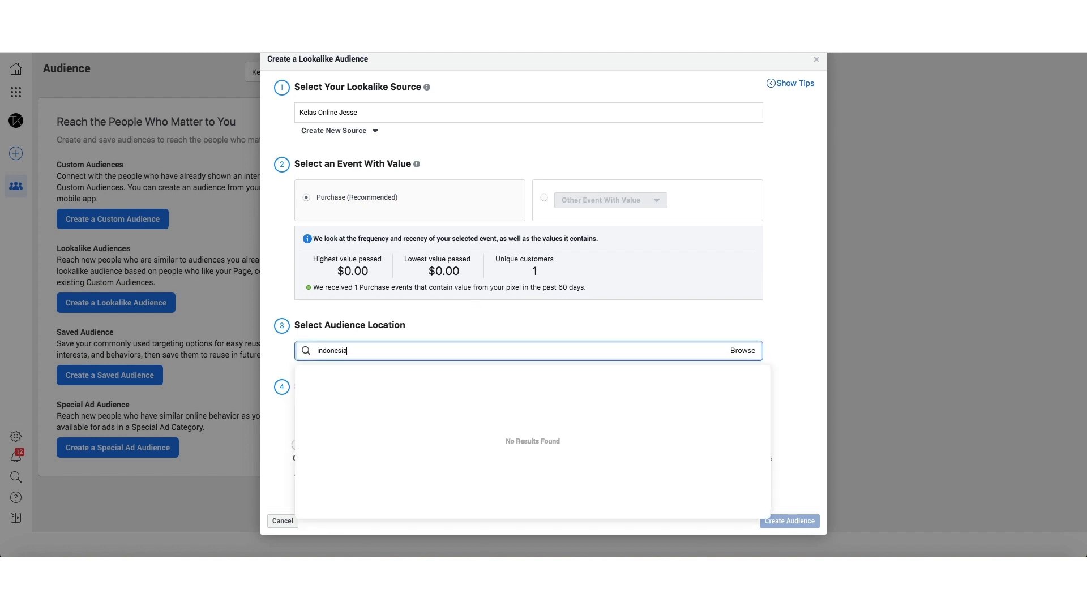
click(408, 375)
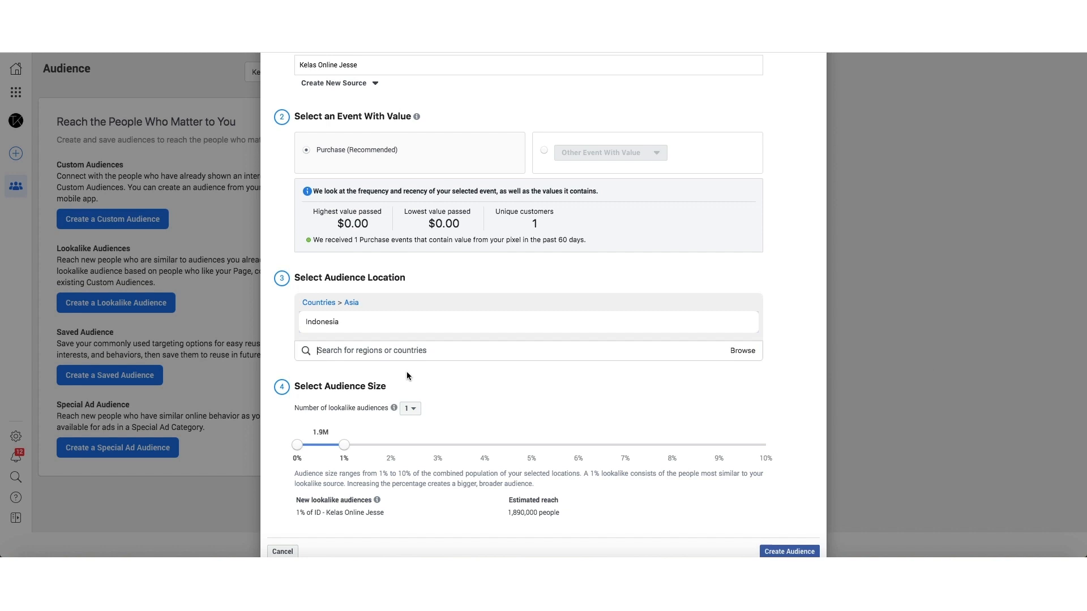
click(509, 273)
Examine the available numbers of lookalike audiences and the estimated reach of the new audience
scroll(532, 349, down, 1)
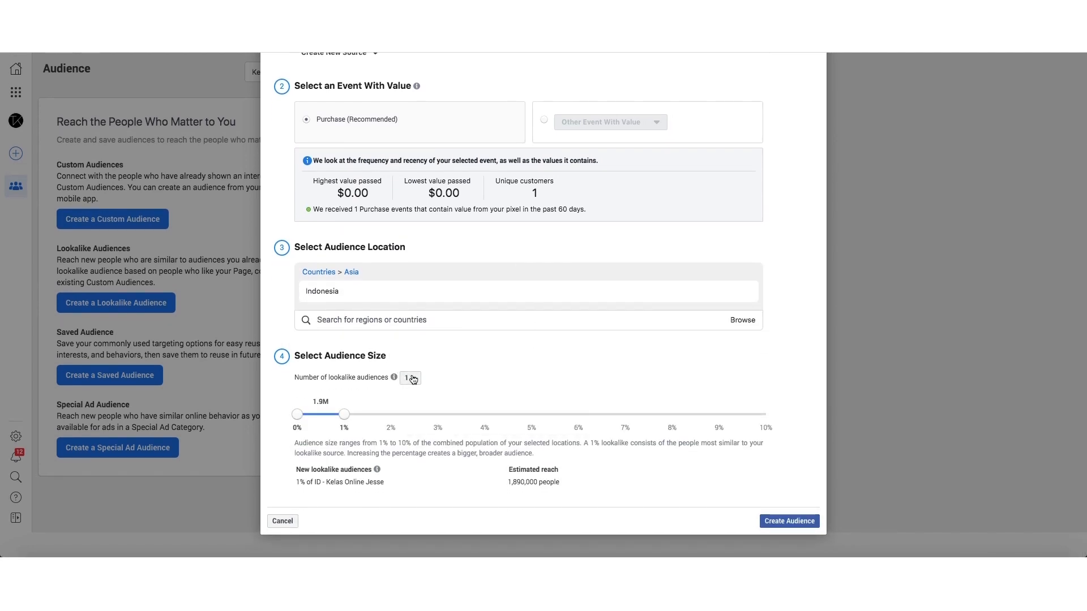
click(412, 379)
click(415, 382)
click(414, 382)
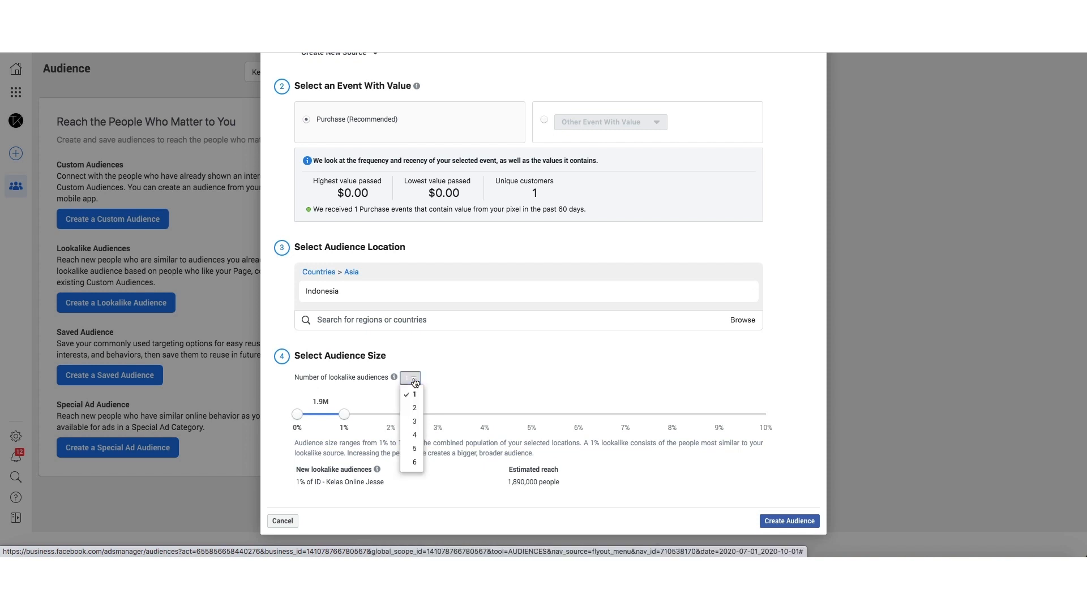
click(460, 418)
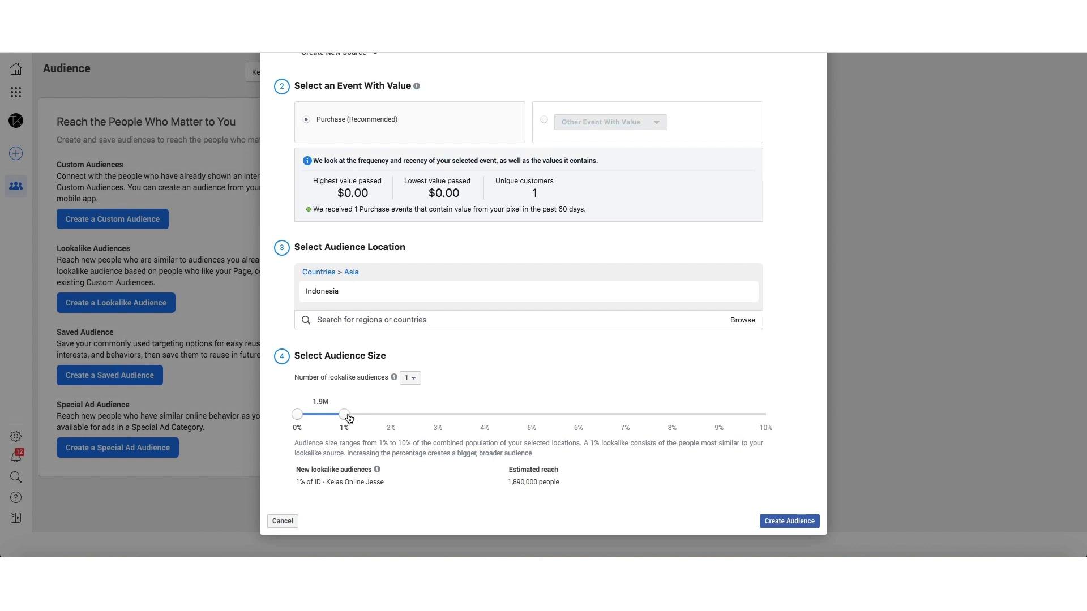
scroll(349, 418, up, 1)
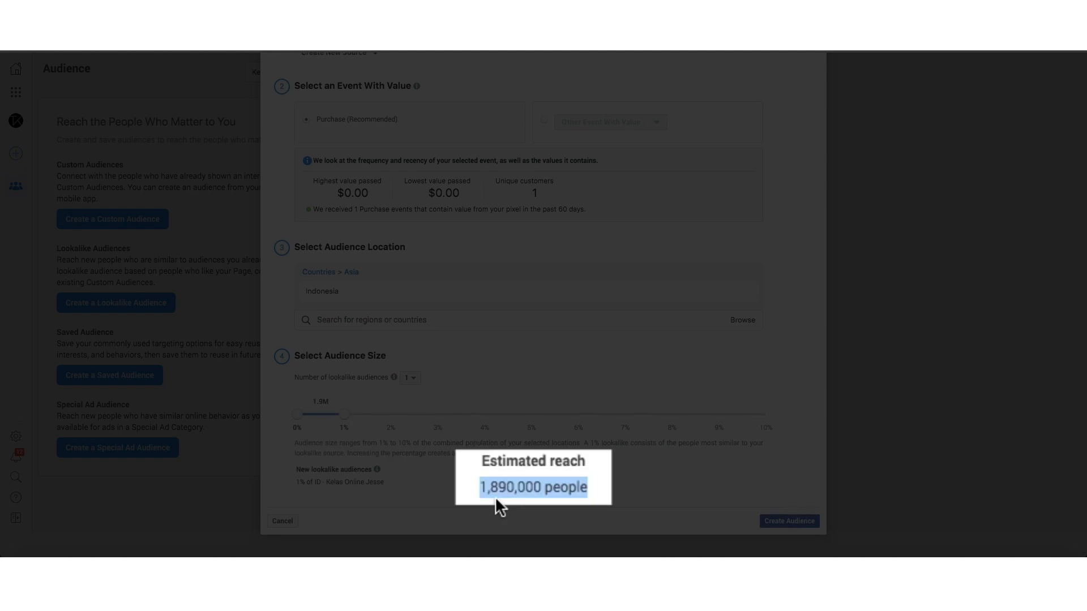
click(500, 498)
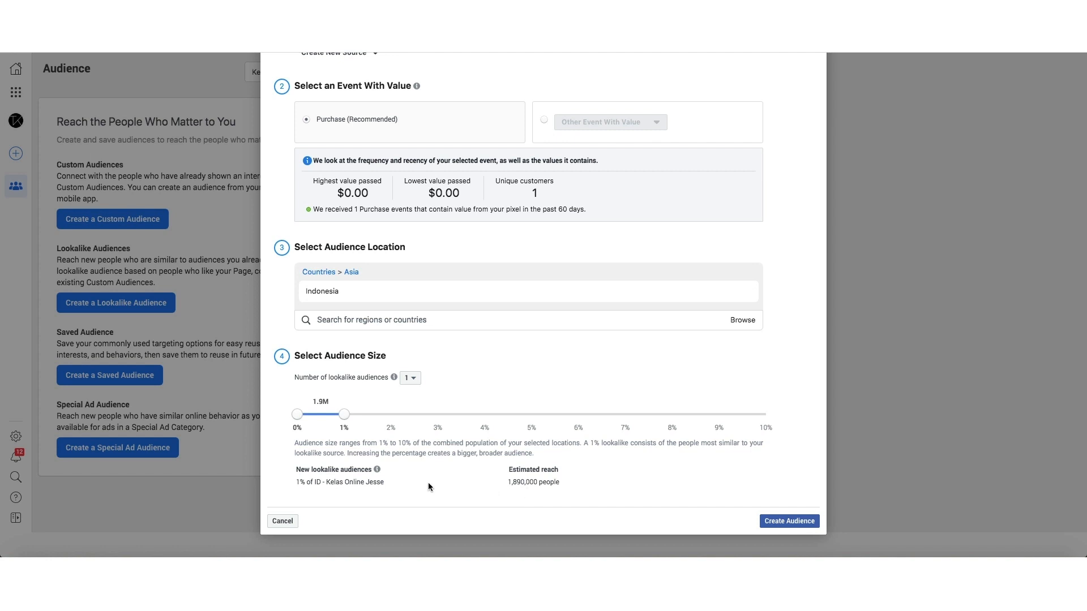
Try audience sizes of 2% and 3%, and return the size to 1%
click(389, 419)
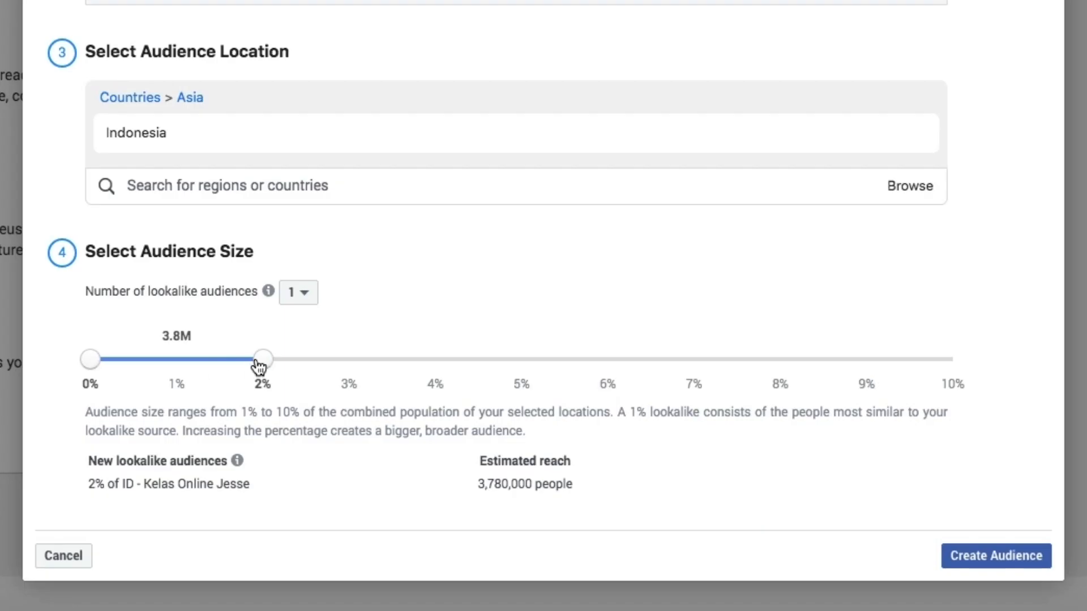
drag(260, 367, 359, 366)
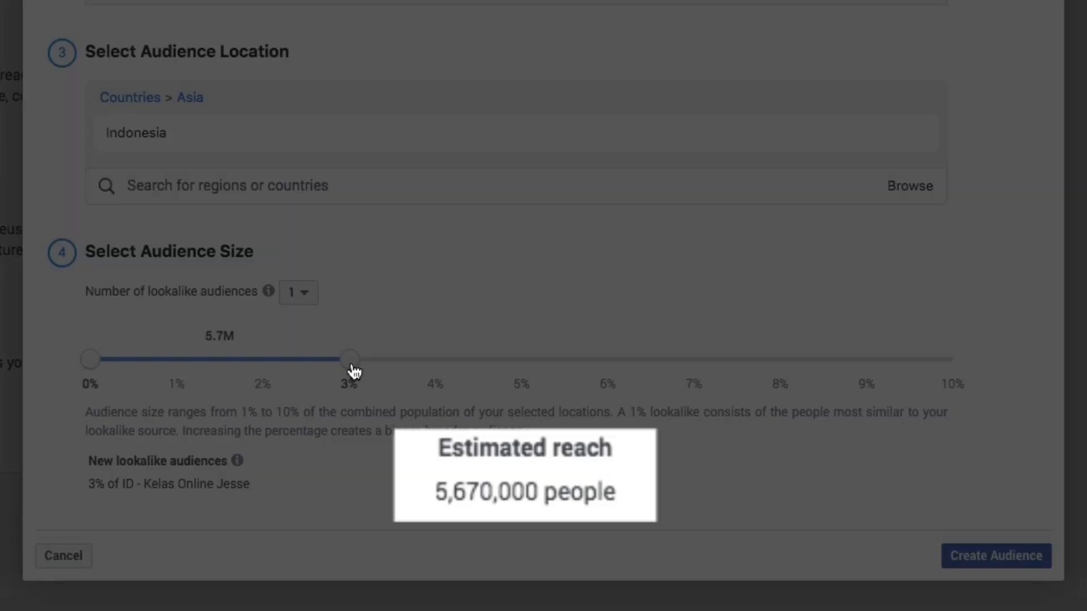
drag(351, 370, 182, 371)
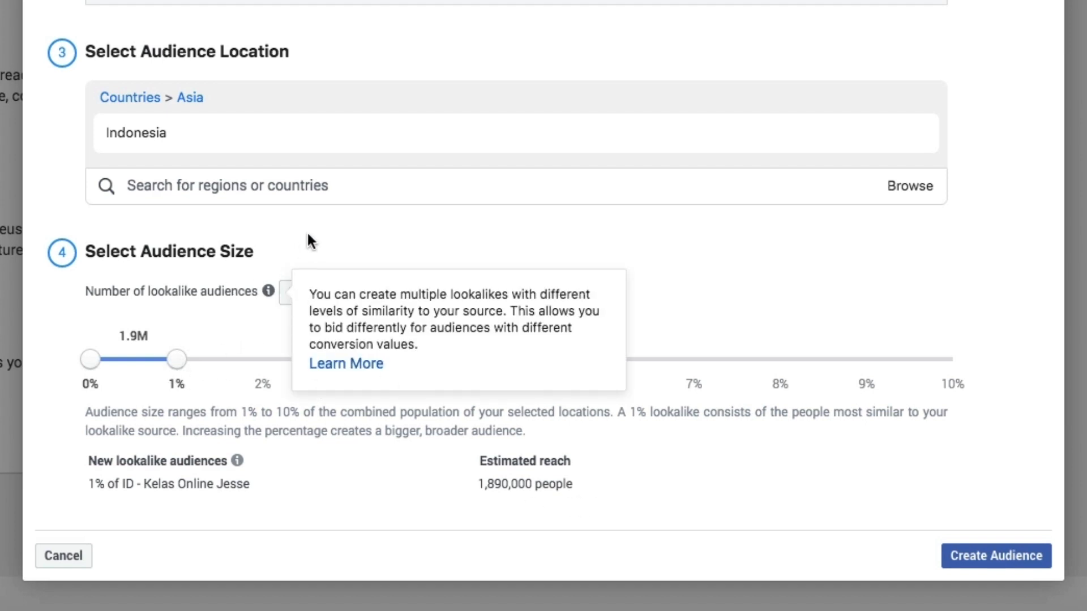
Try six lookalike audiences to compare their percentage ranges, and set the number back to 1
click(304, 292)
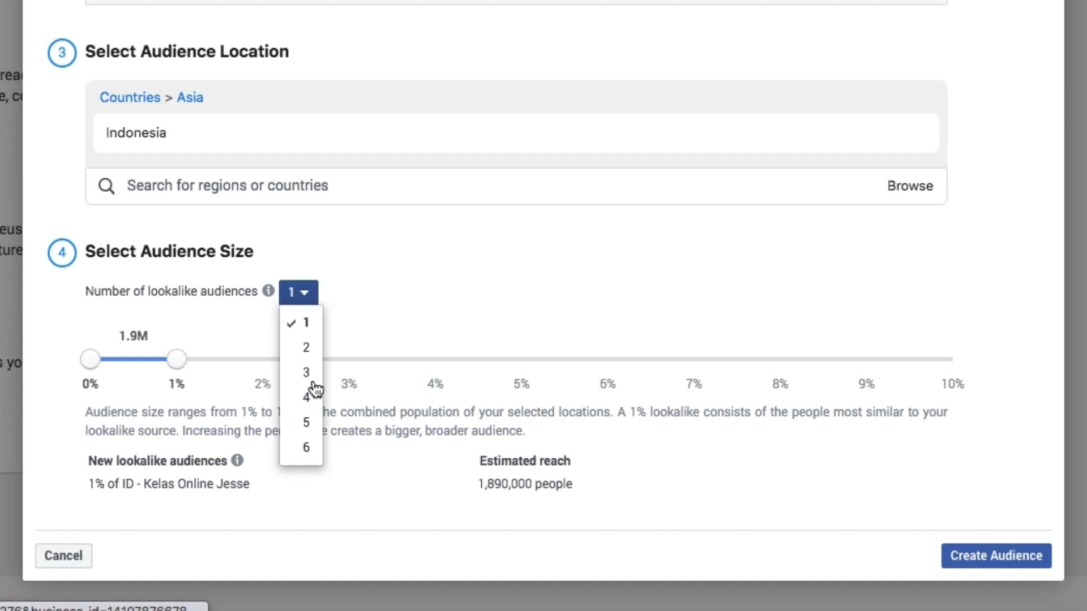
click(302, 456)
scroll(423, 450, down, 2)
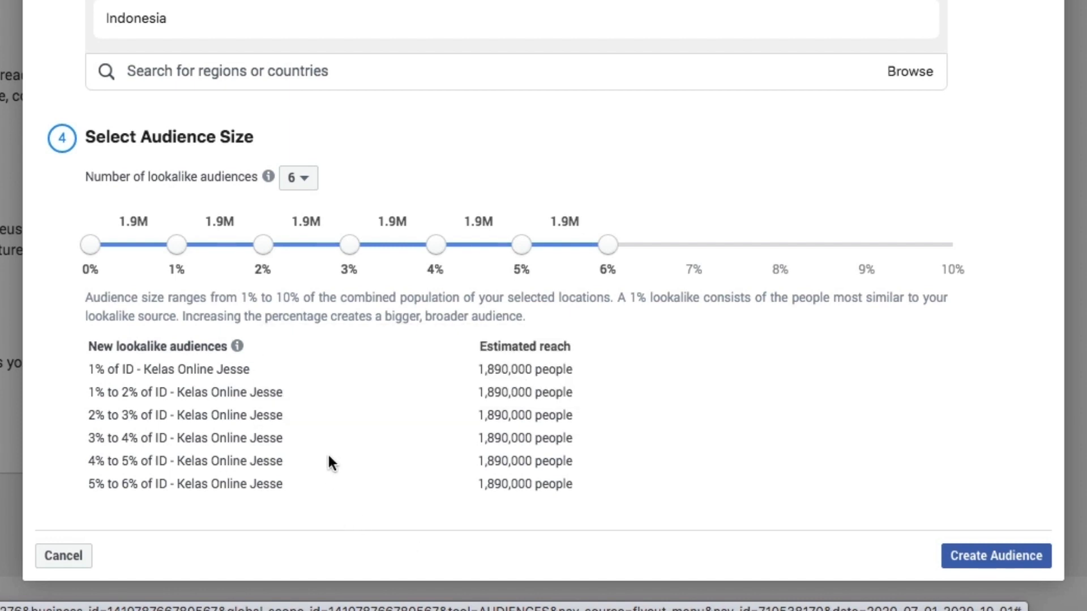
click(295, 180)
click(313, 206)
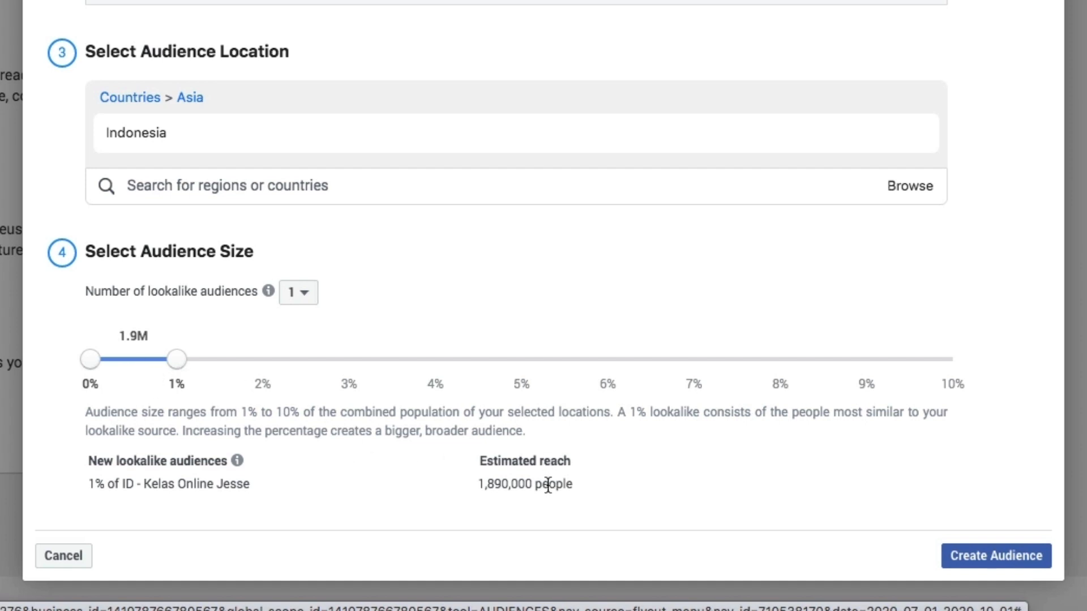
Try to create the 1% Indonesia lookalike audience from the Kelas Online Jesse source and review the form
click(977, 555)
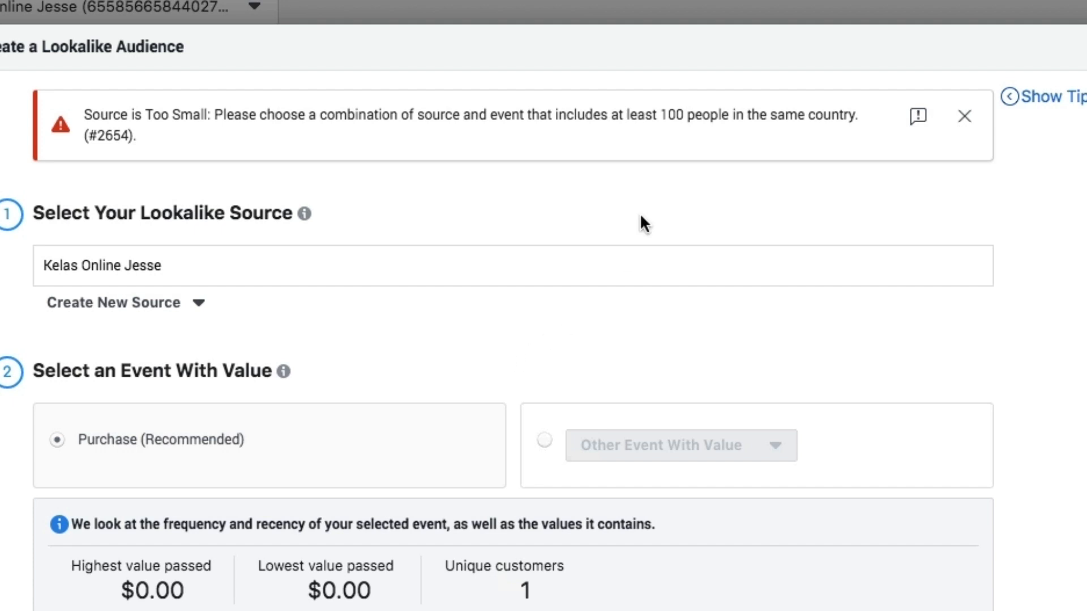
scroll(513, 362, down, 3)
scroll(521, 351, up, 3)
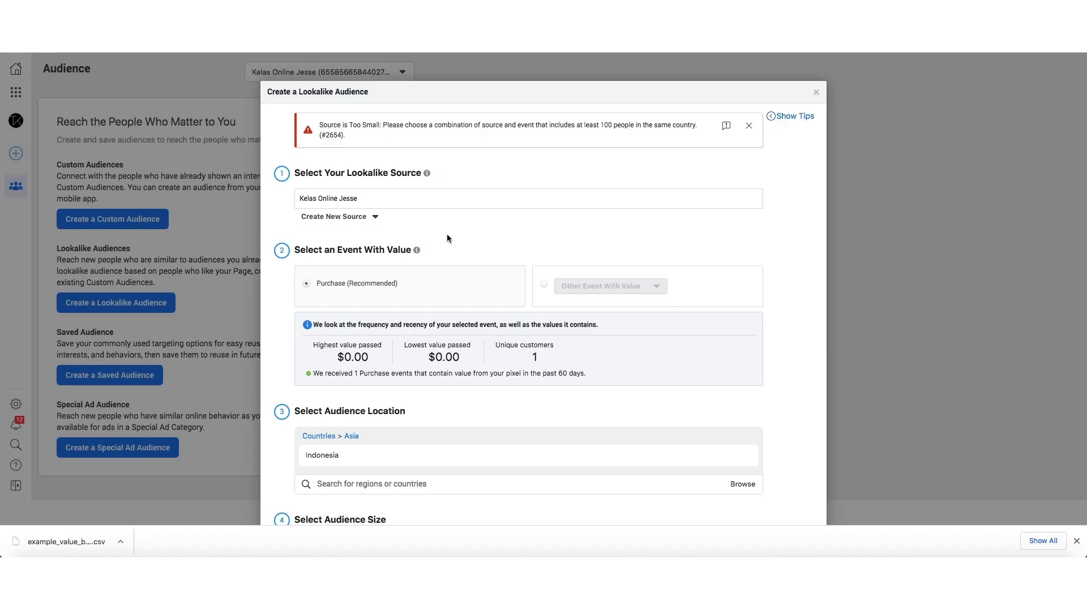
scroll(458, 233, down, 4)
scroll(462, 250, up, 4)
Start creating a new lookalike source of the Custom Audience type
click(367, 218)
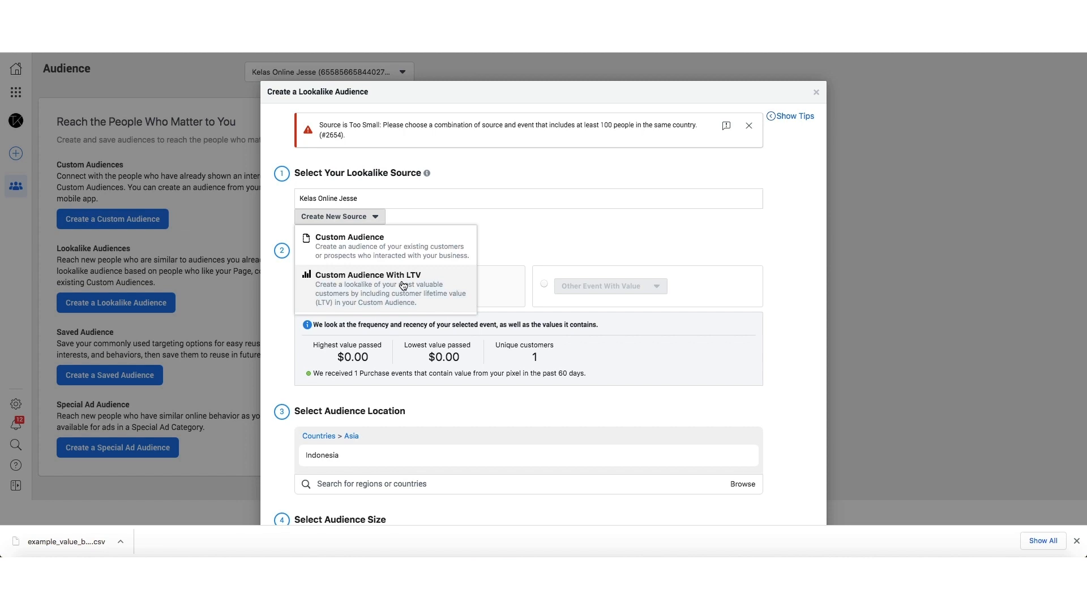
click(370, 245)
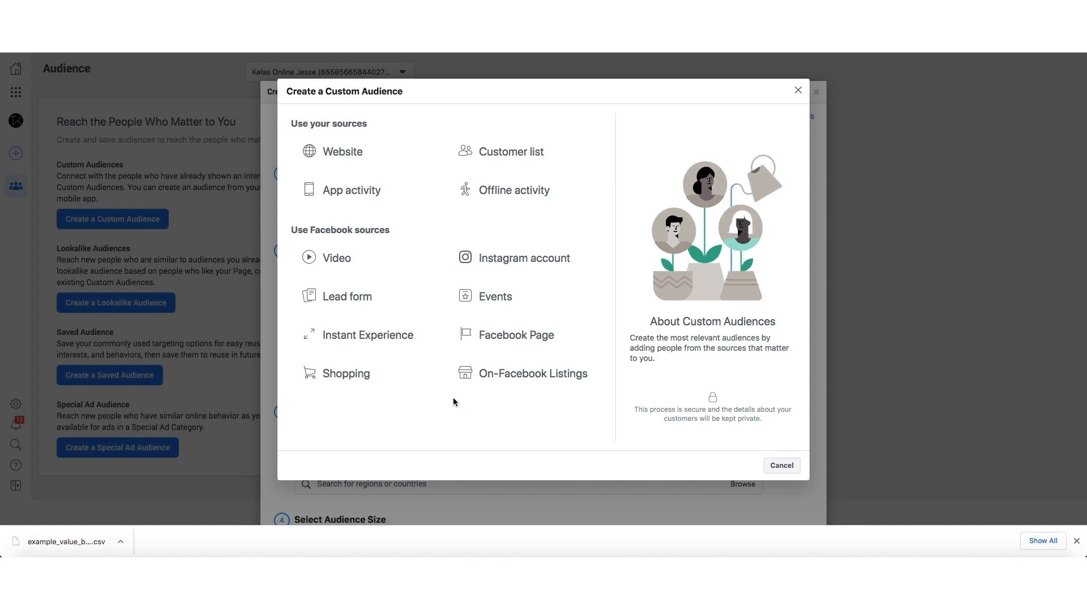
Start a website custom audience based on the Kelas Online Jesse pixel
click(357, 154)
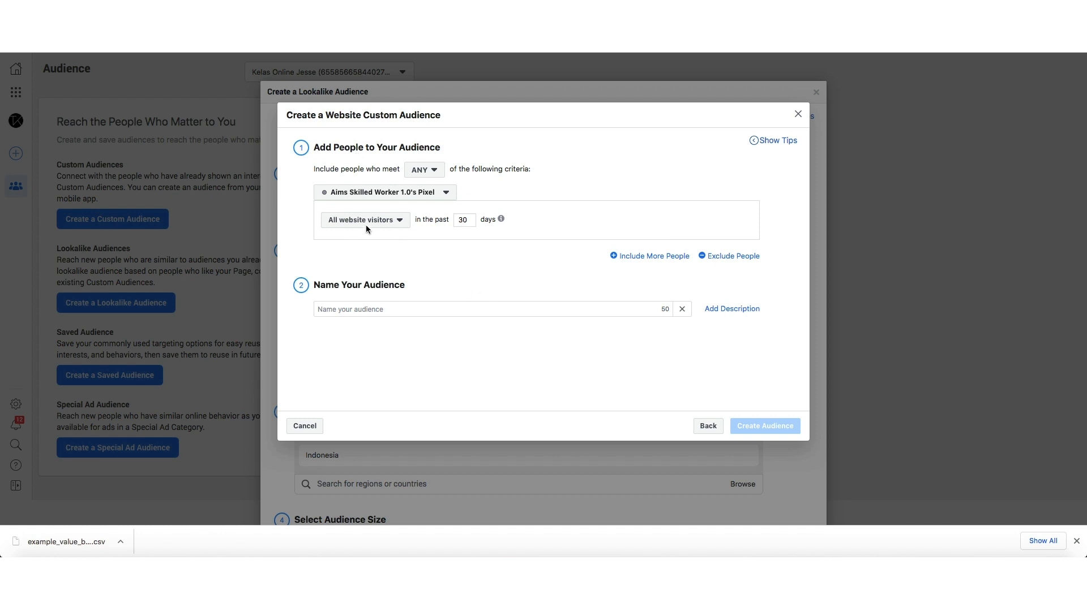
click(396, 196)
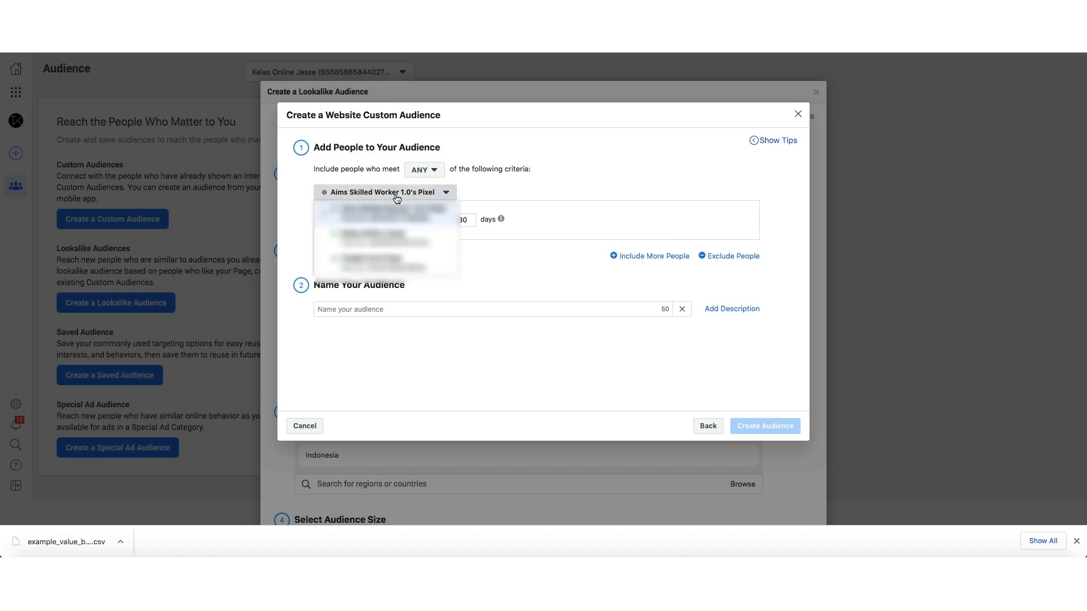
click(392, 244)
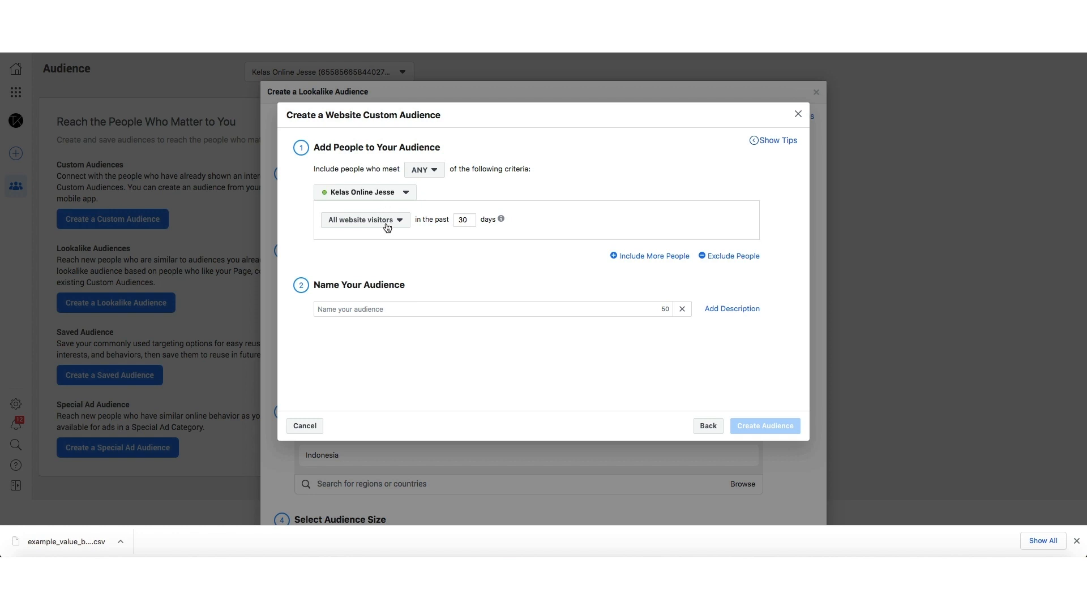
Include people with a Purchase event in the past 180 days in the website custom audience
click(385, 227)
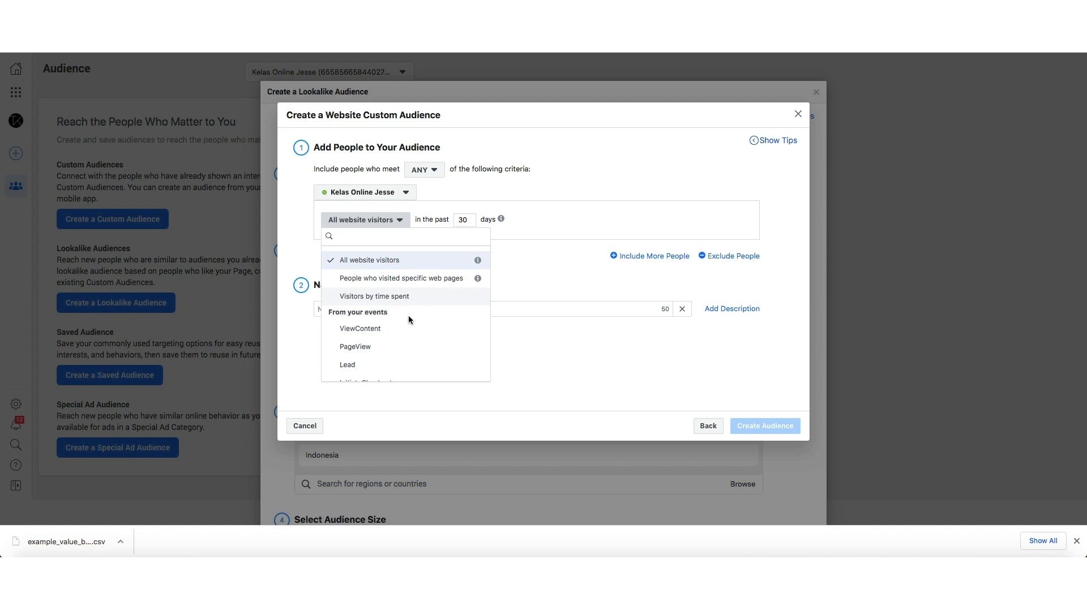
scroll(407, 318, down, 1)
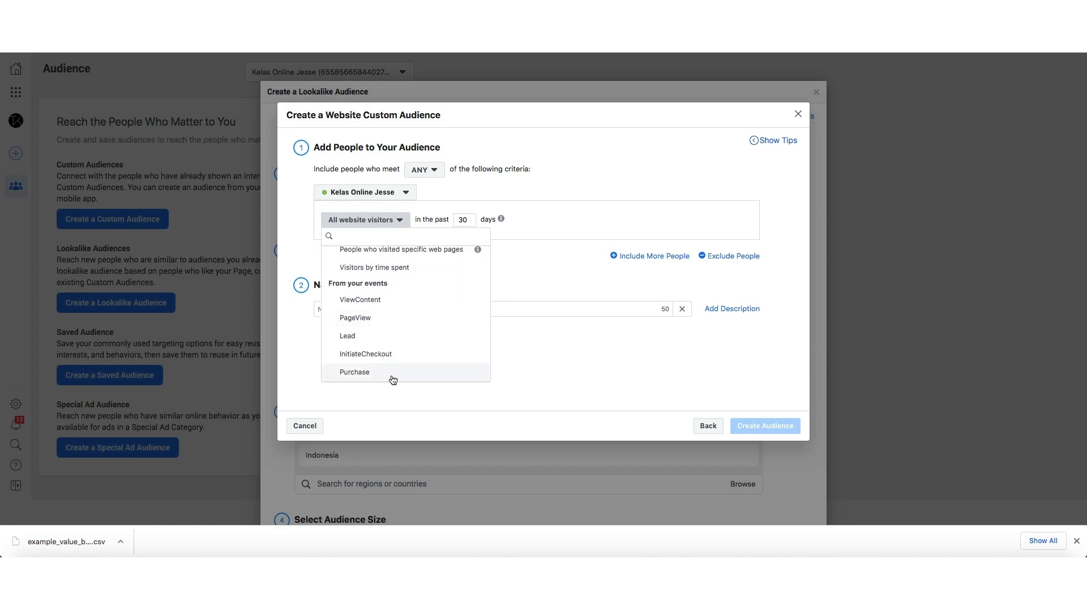
click(393, 378)
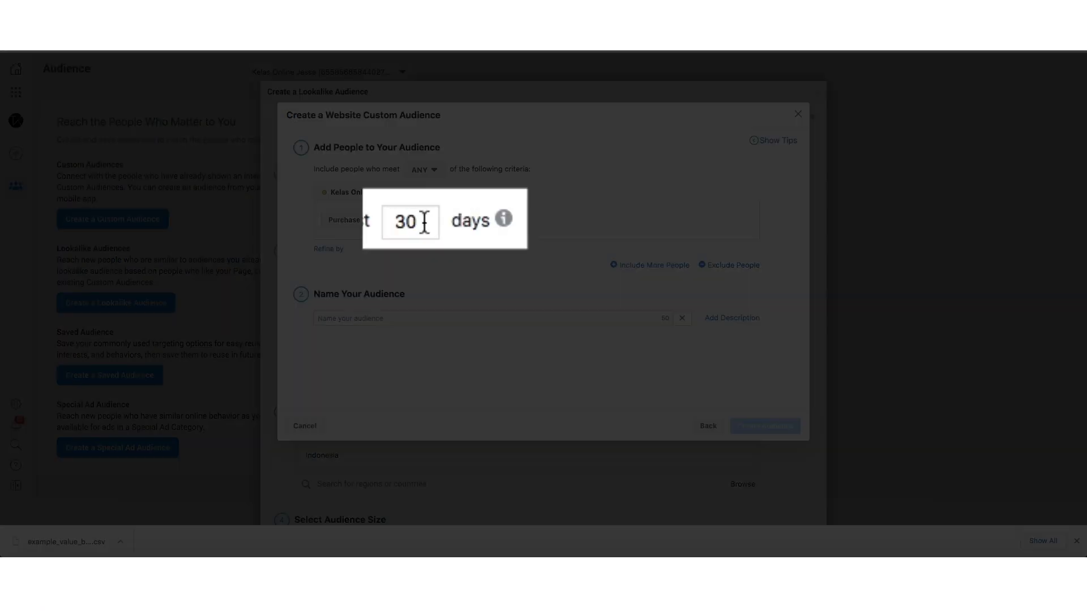
double_click(437, 220)
text(180)
mouse_move(475, 216)
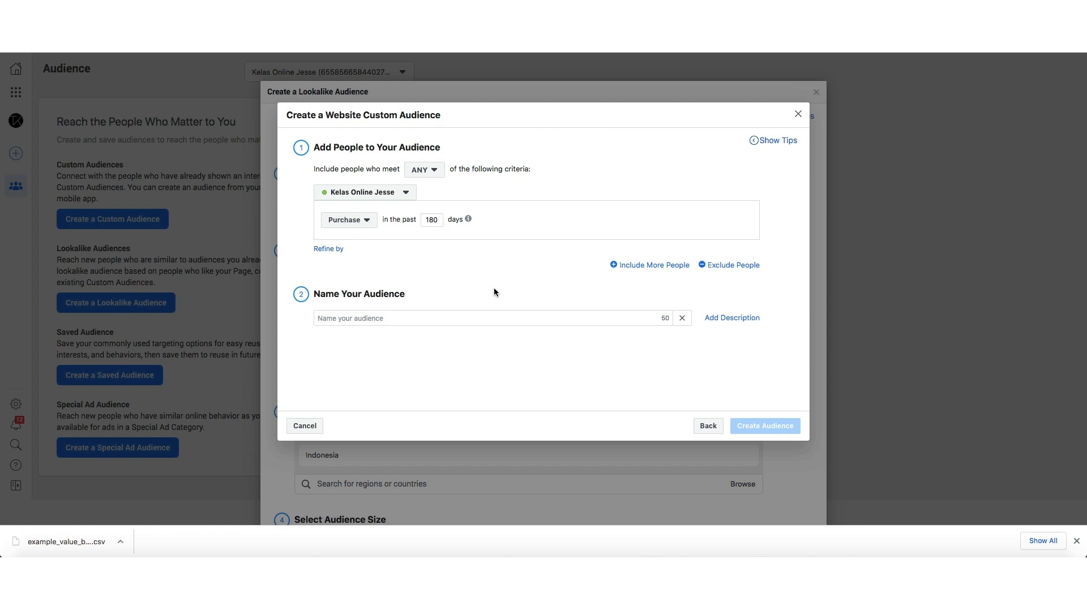
Name the custom audience "Purchase Audience 180 Days" and create it
click(460, 321)
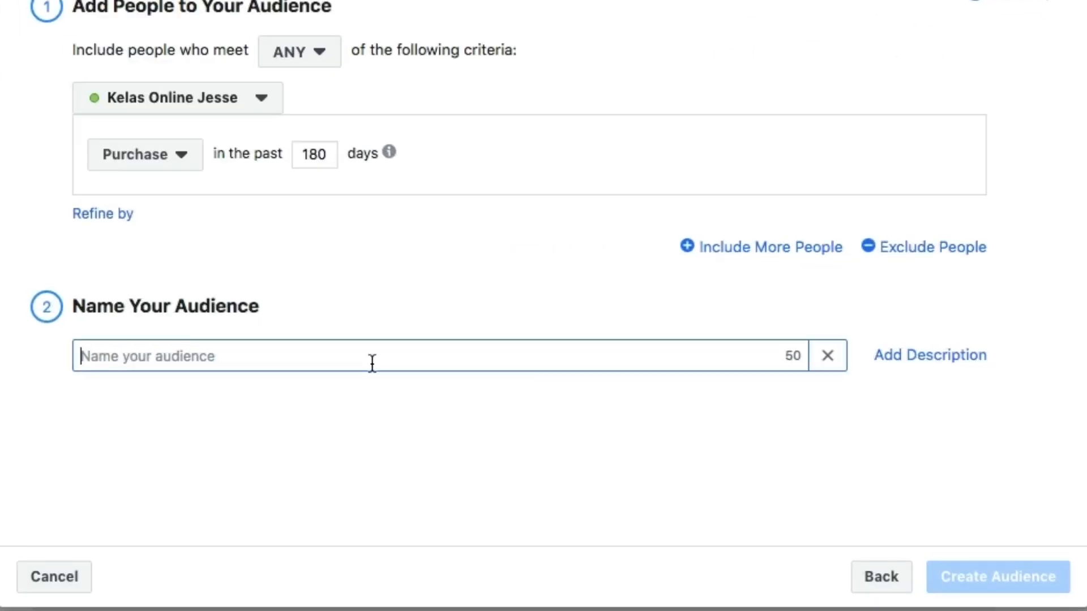
text(Purchase Audin)
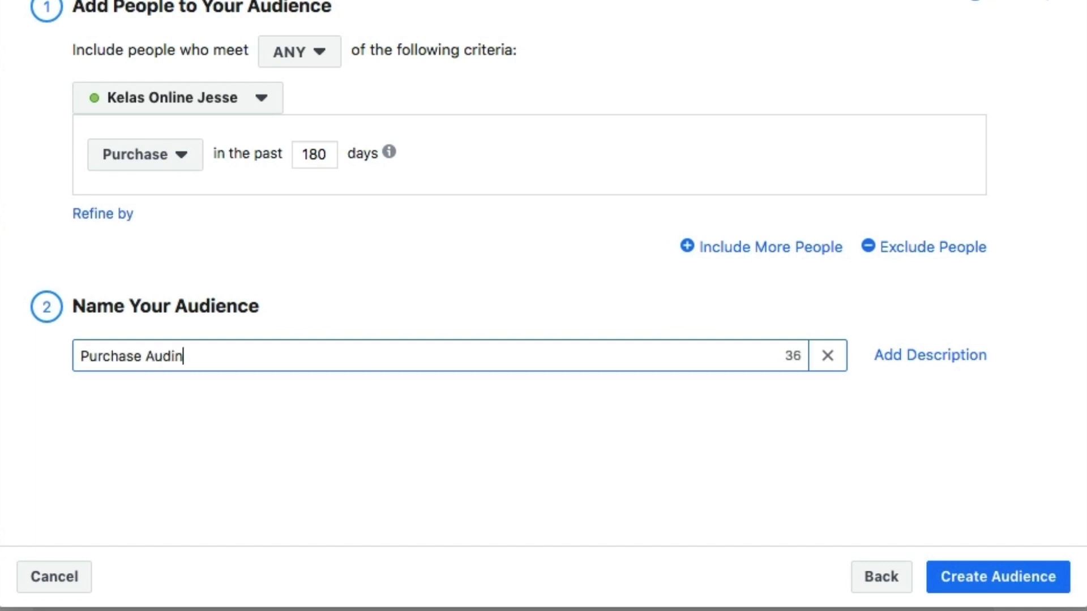
key(BackSpace)
text(ens 180 Days)
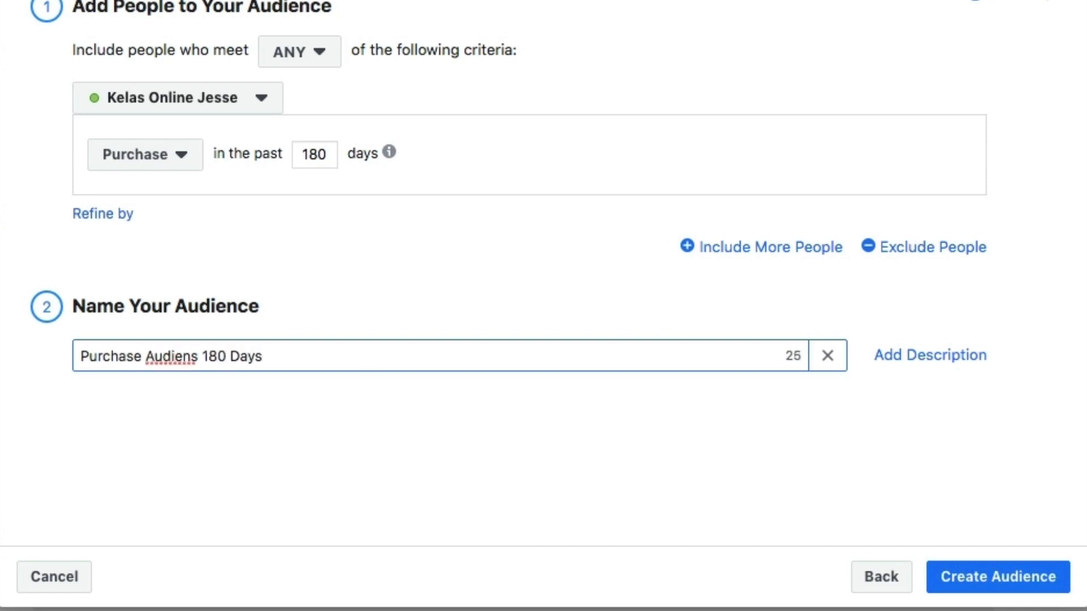
click(347, 441)
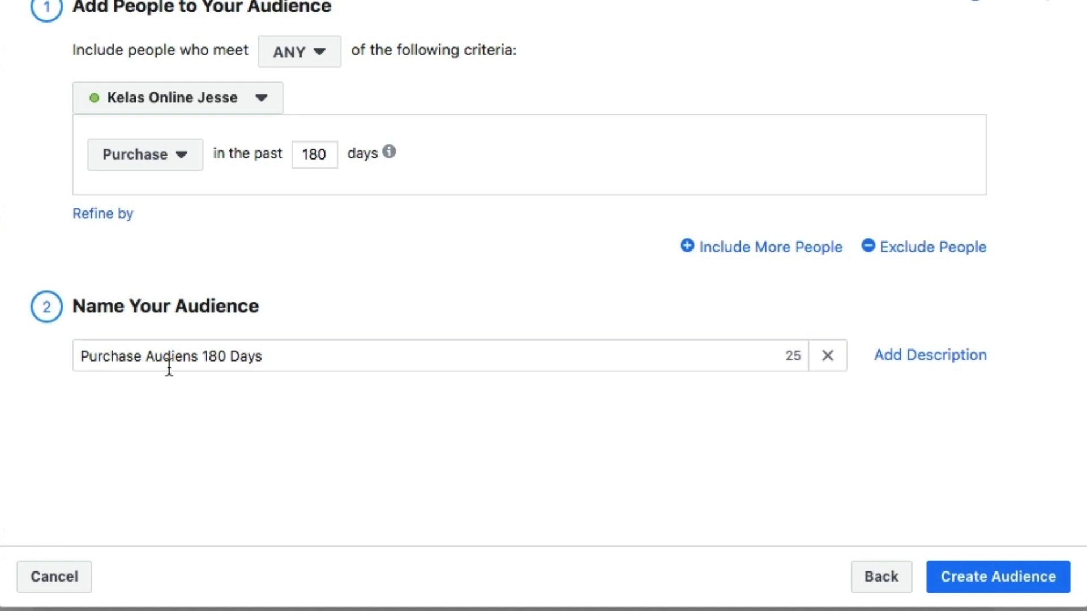
click(198, 356)
key(BackSpace)
text(ce)
click(322, 452)
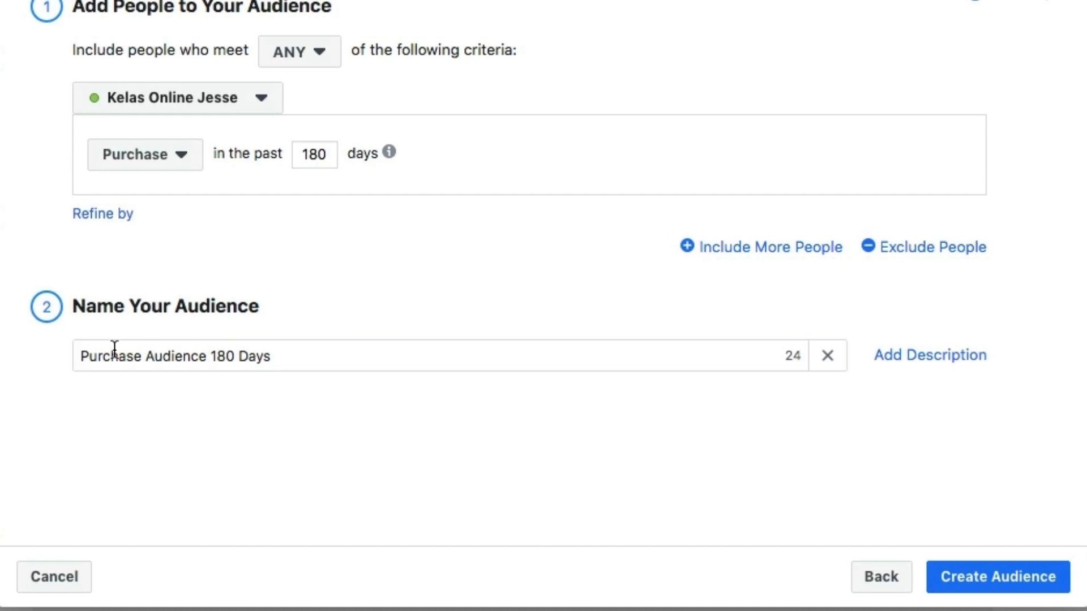
drag(80, 357, 320, 358)
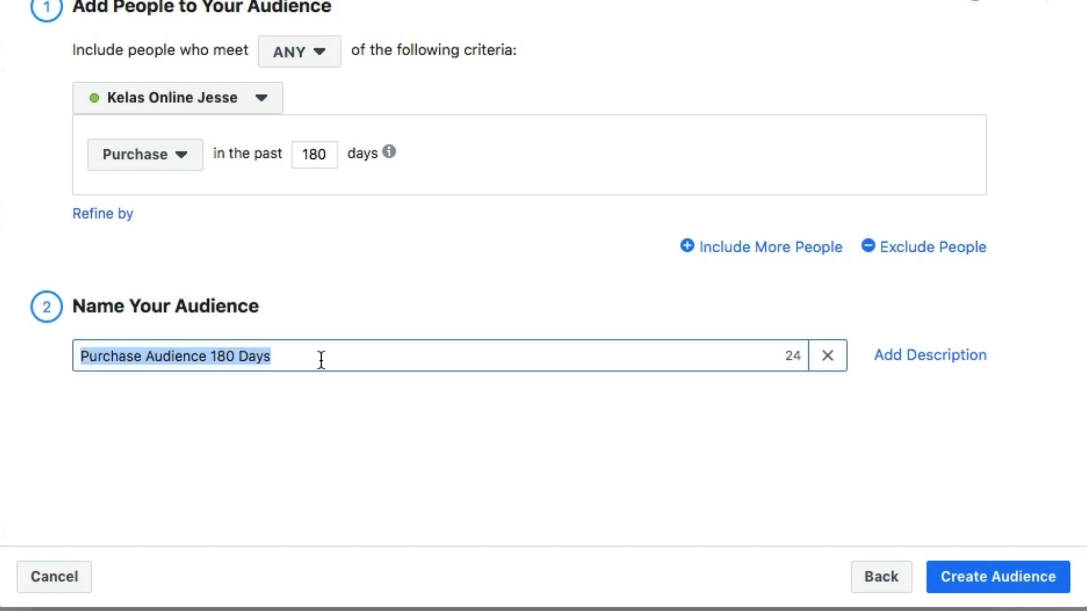
click(343, 425)
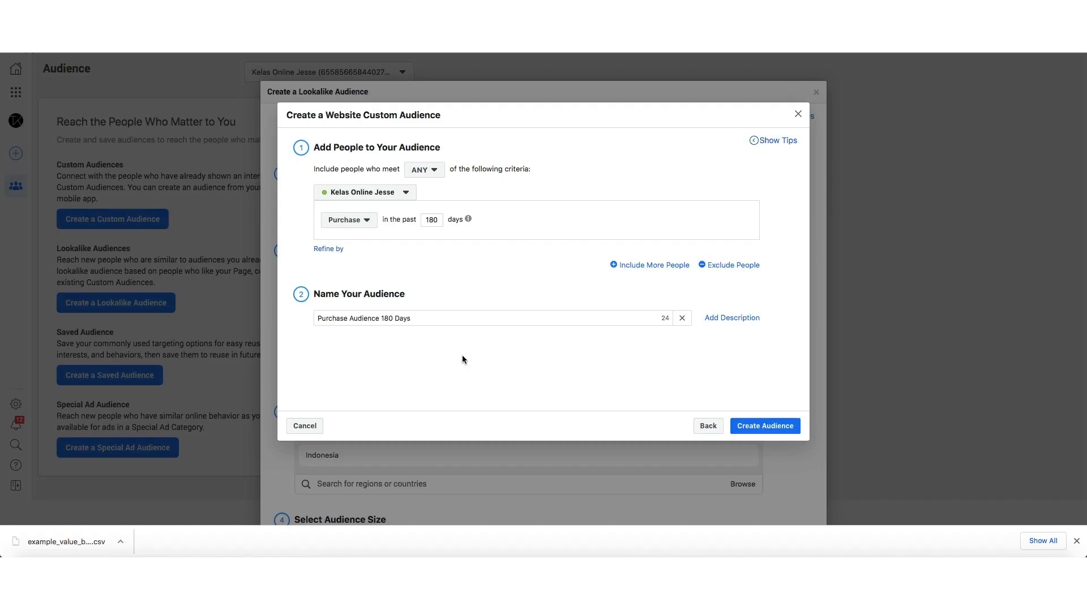
click(791, 432)
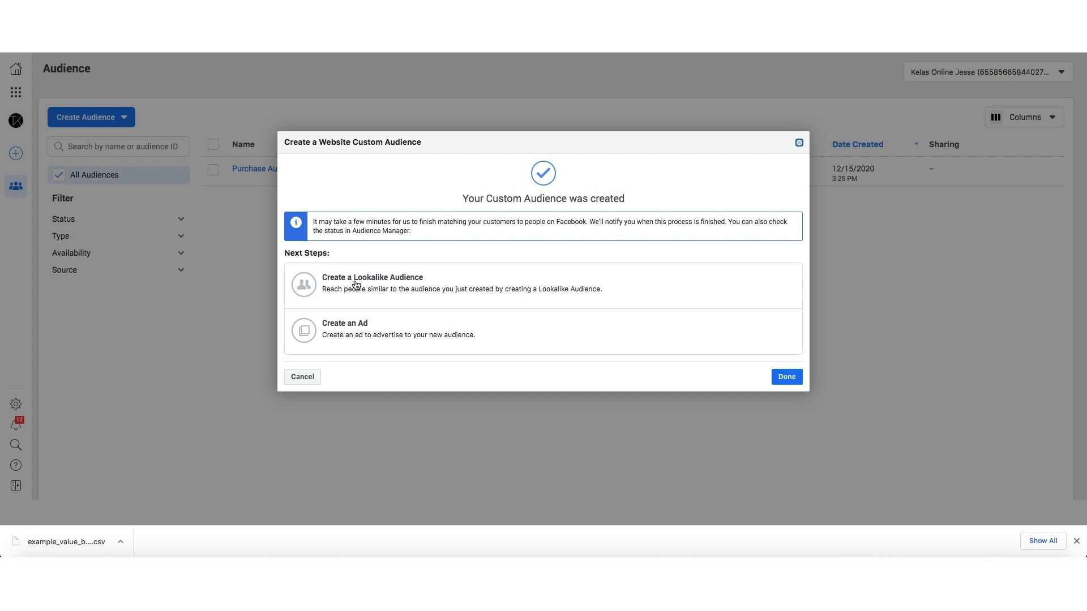
Start a lookalike audience and choose the Purchase Audience 180 Days custom audience as its source
click(356, 285)
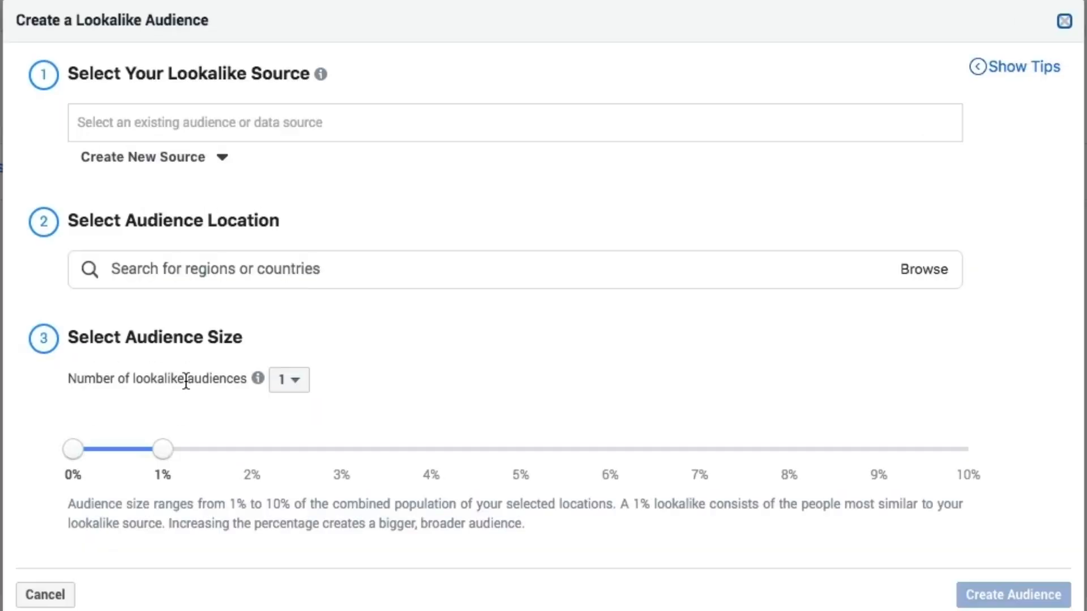
click(296, 115)
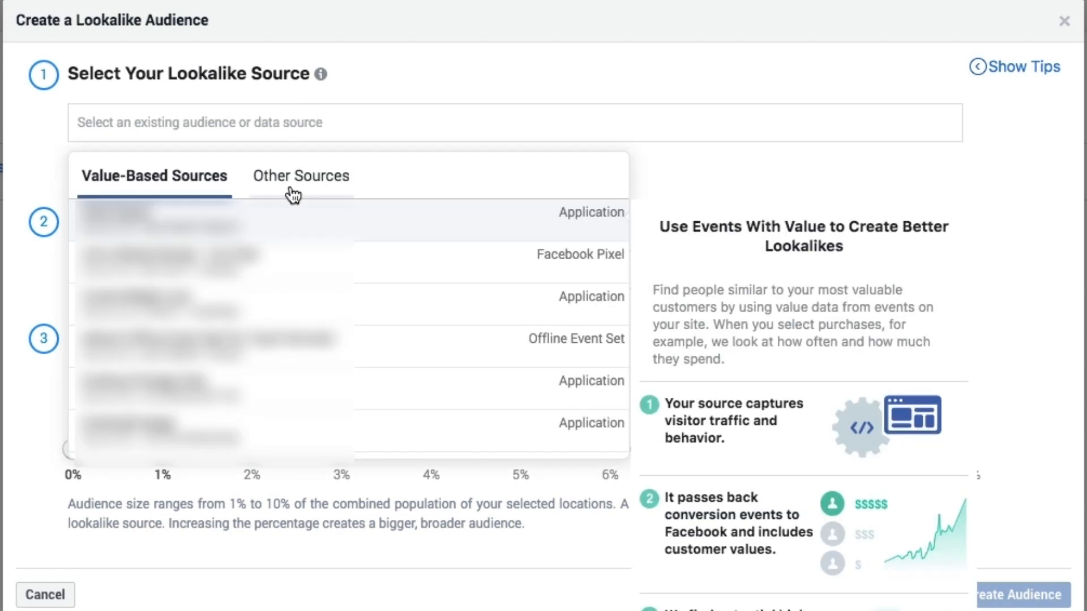
click(293, 192)
click(97, 190)
click(310, 187)
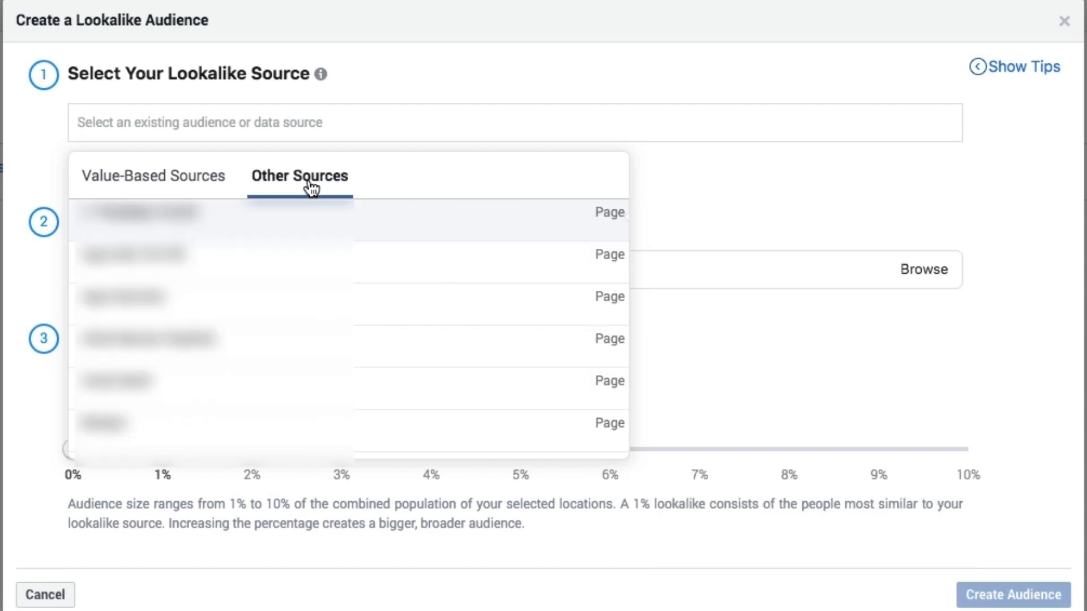
scroll(311, 388, down, 5)
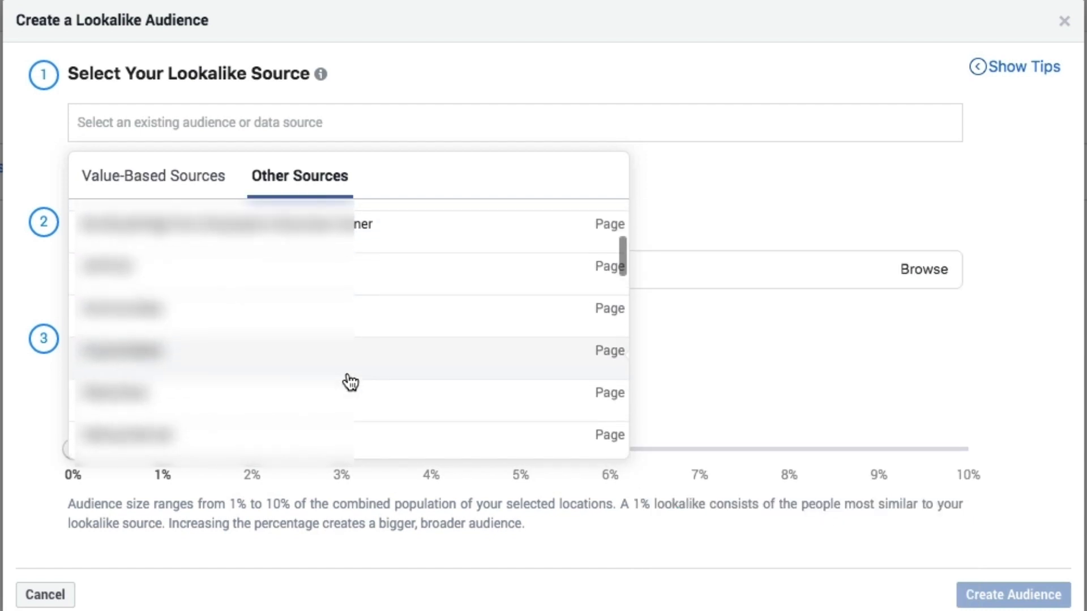
scroll(351, 383, down, 5)
scroll(352, 383, down, 5)
scroll(353, 383, up, 1)
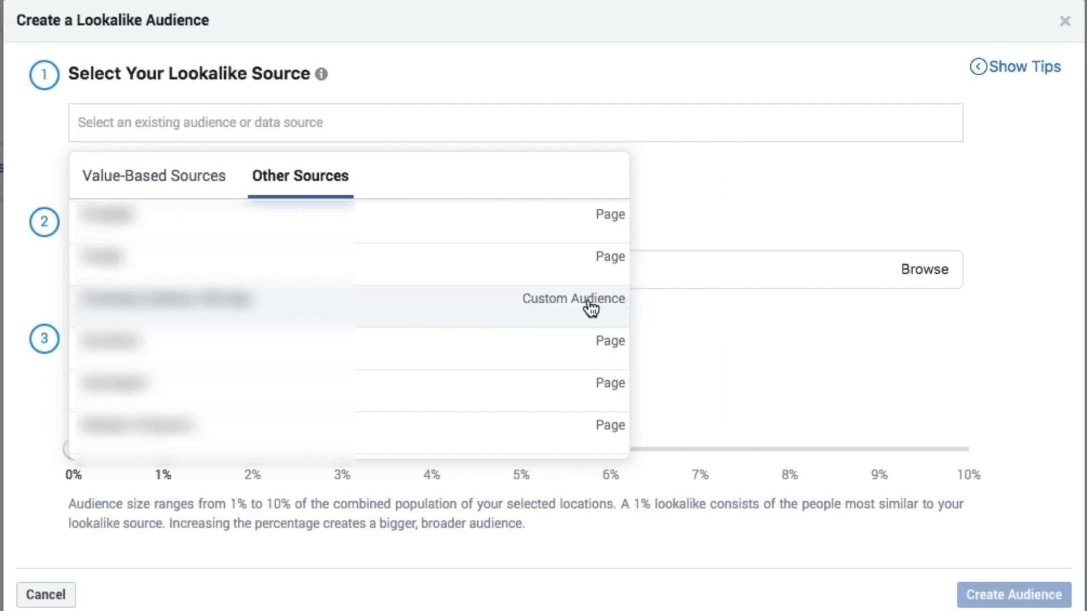
click(589, 303)
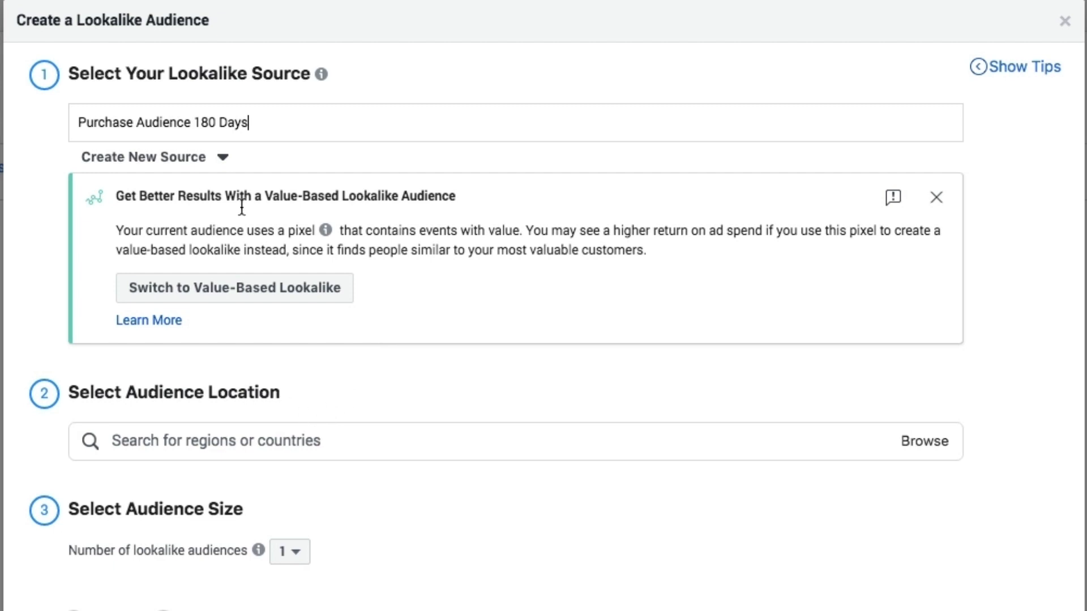
Set the audience location to Indonesia and create the single 1% lookalike audience
click(204, 441)
text(indonesia)
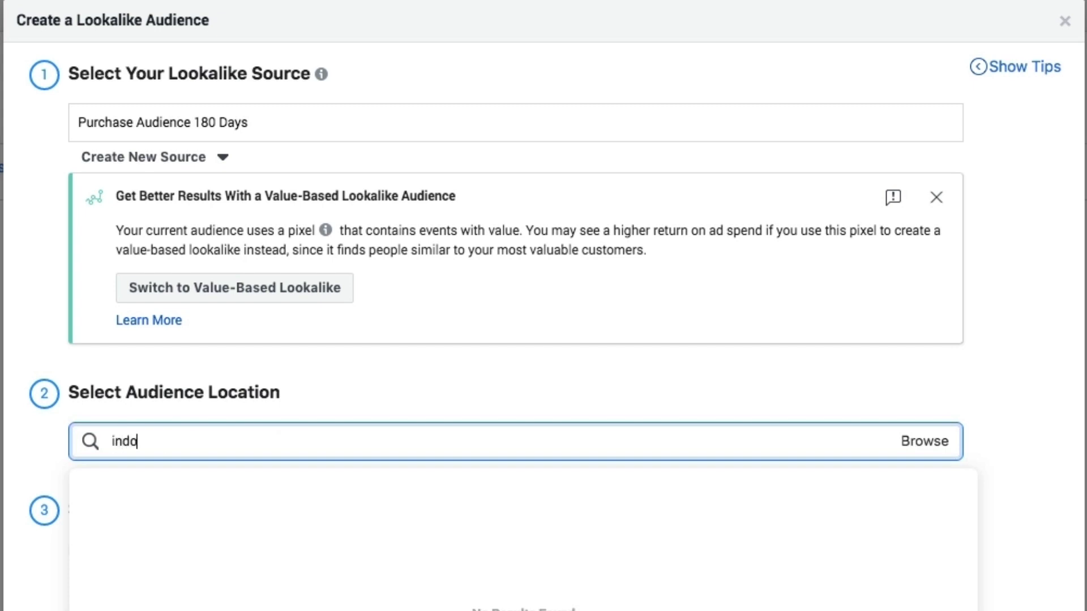
click(293, 486)
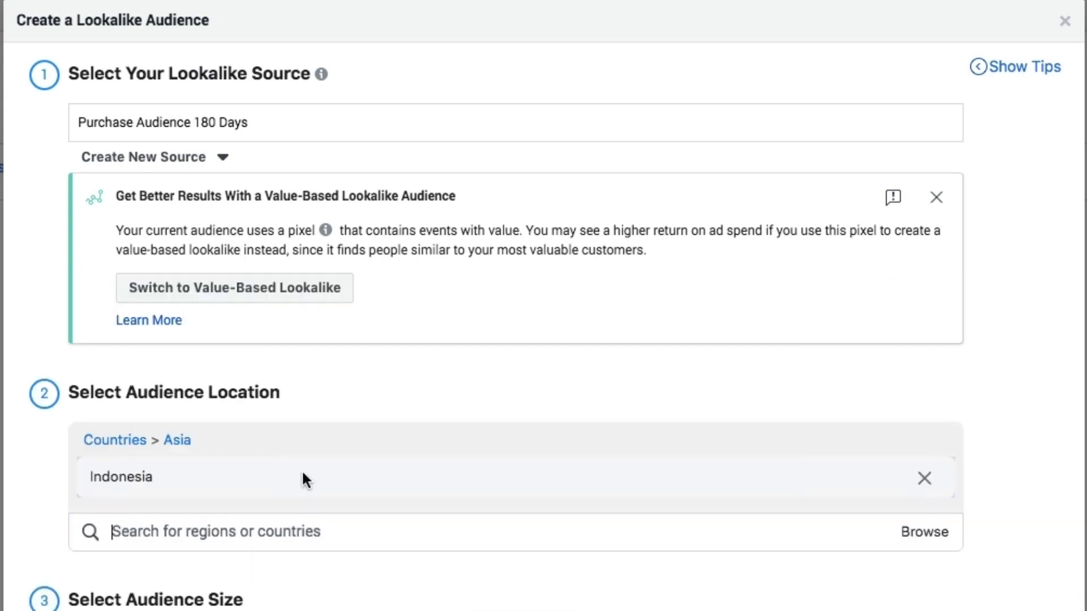
scroll(427, 467, down, 3)
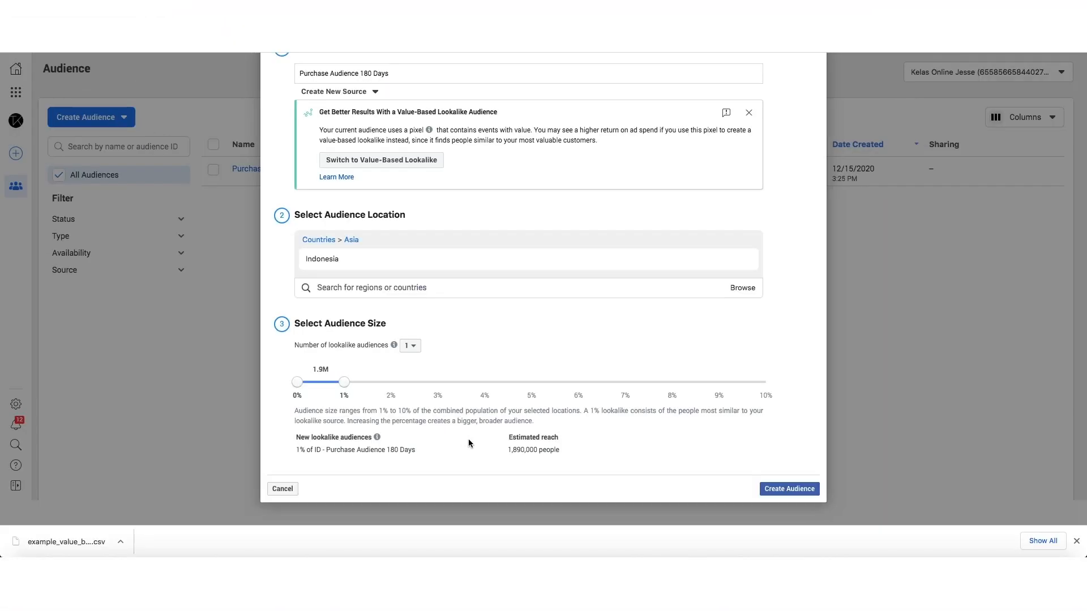
click(790, 489)
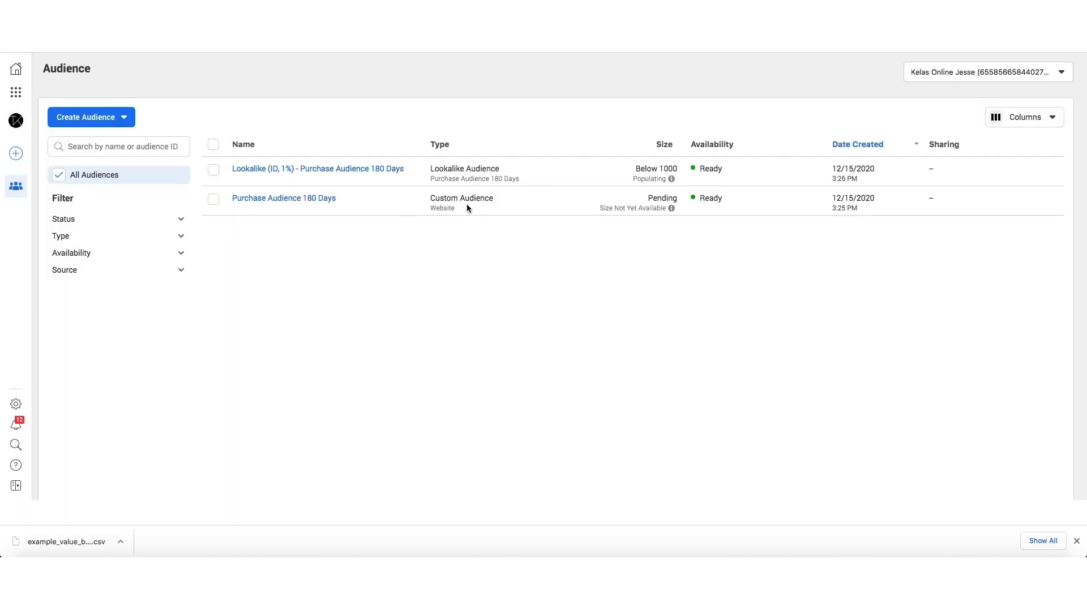
mouse_move(336, 171)
Switch to Ads Manager and create a new auction campaign with the Conversions objective
click(17, 98)
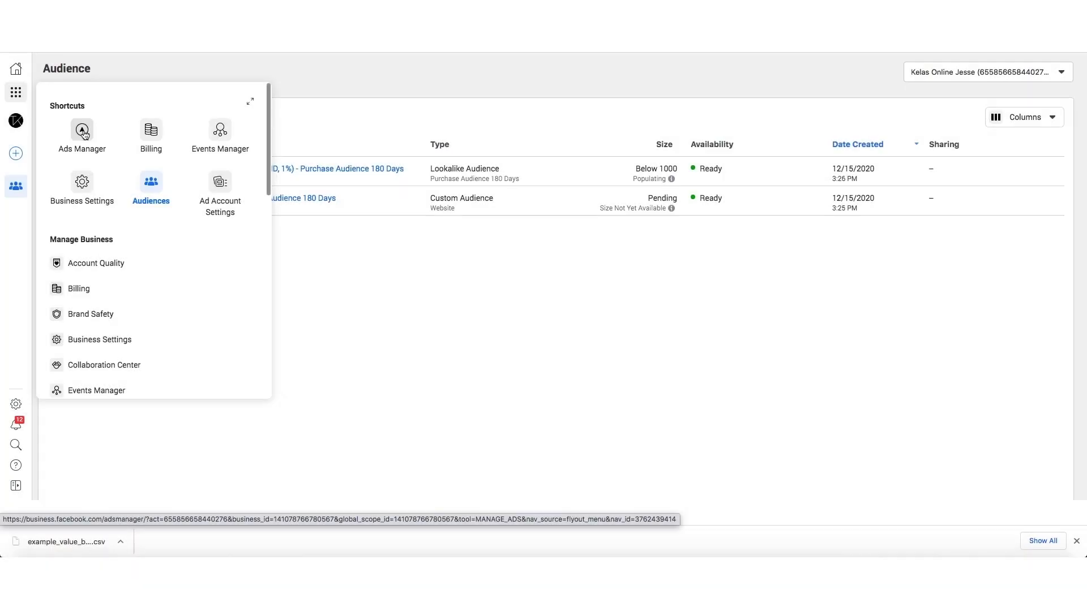
click(83, 131)
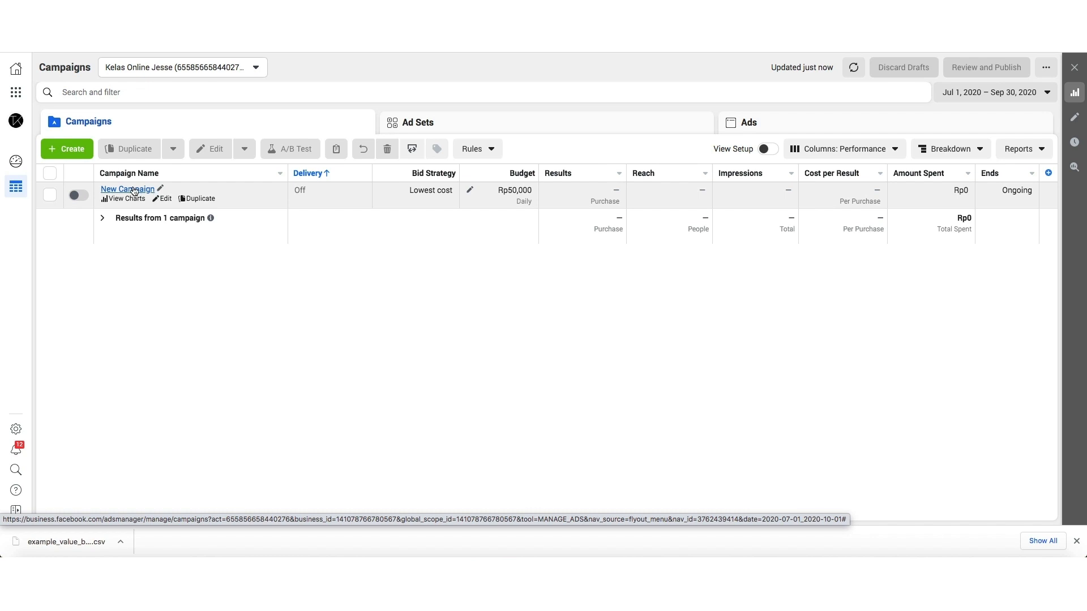
click(72, 149)
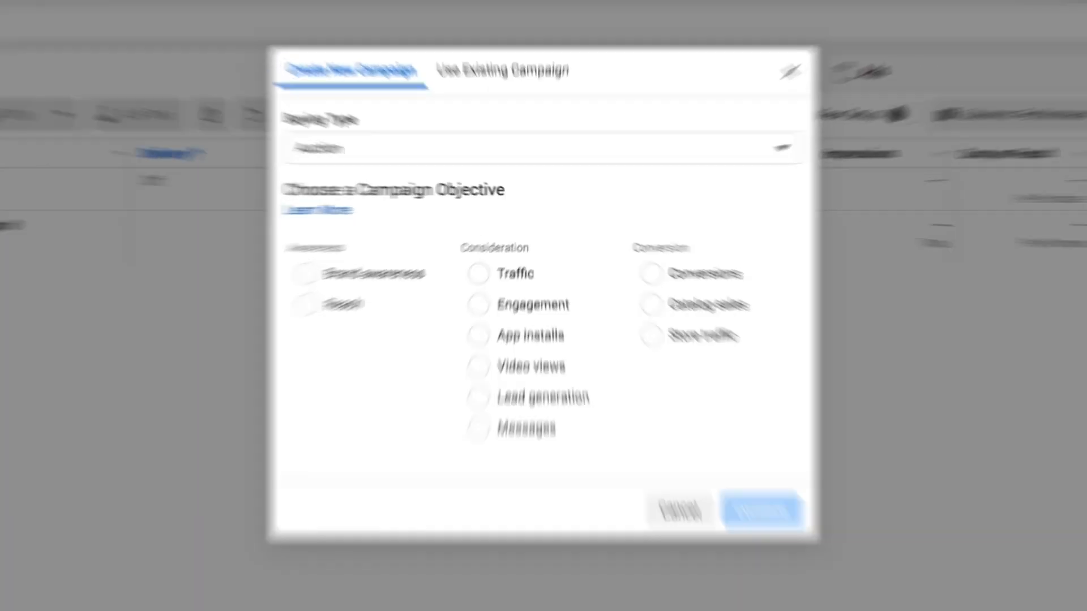
click(711, 291)
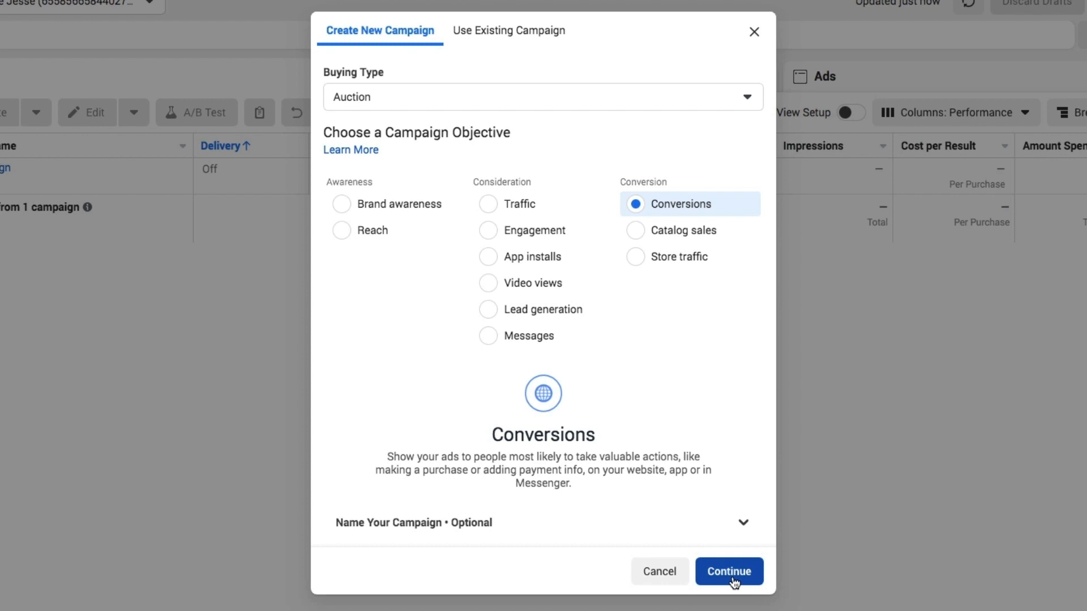
click(731, 576)
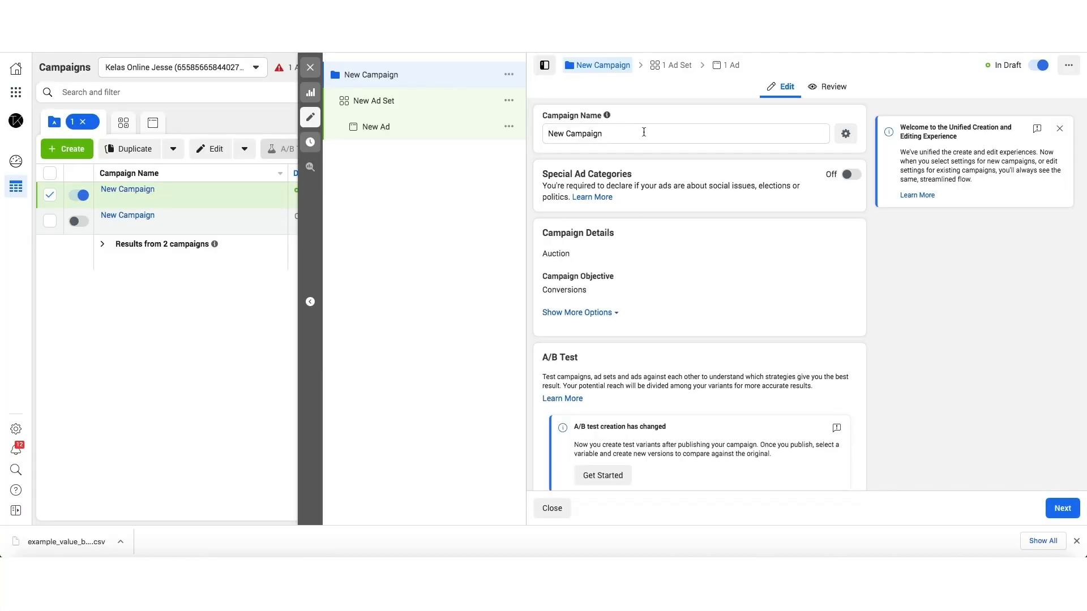
Rename the new campaign "Look Alike Audience Campaign"
click(644, 132)
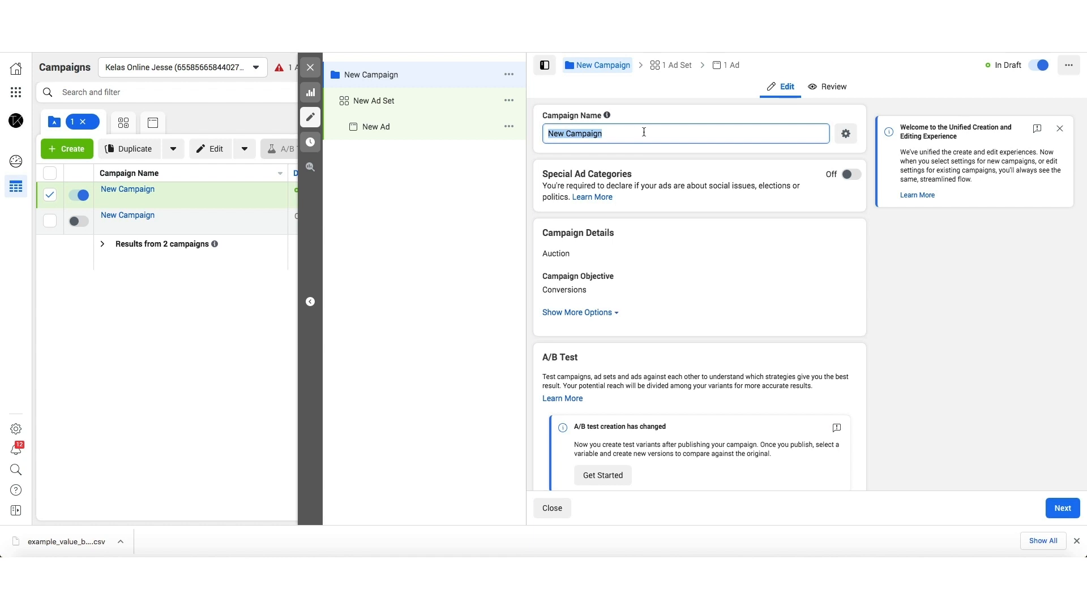
text(Look Alike Audience Campaign)
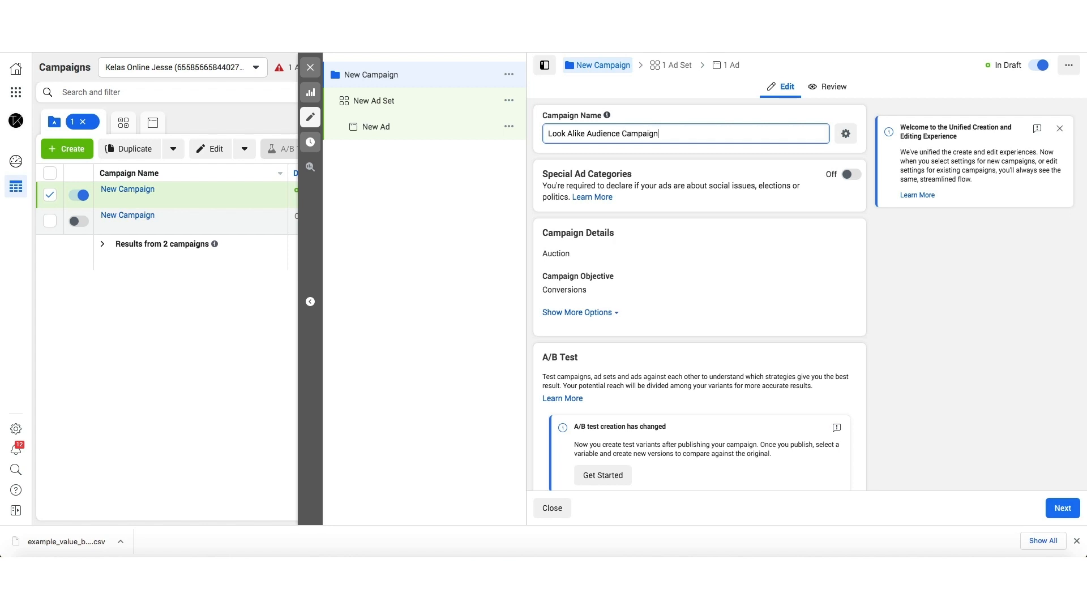
click(878, 267)
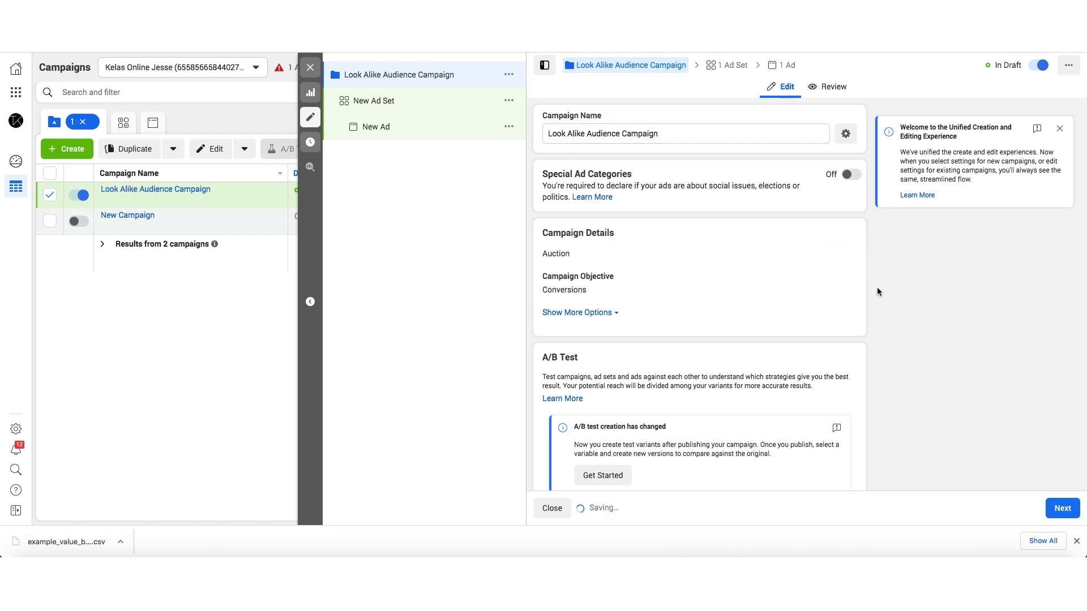
Turn on Campaign Budget Optimization for the Look Alike Audience Campaign
scroll(877, 287, down, 2)
click(850, 423)
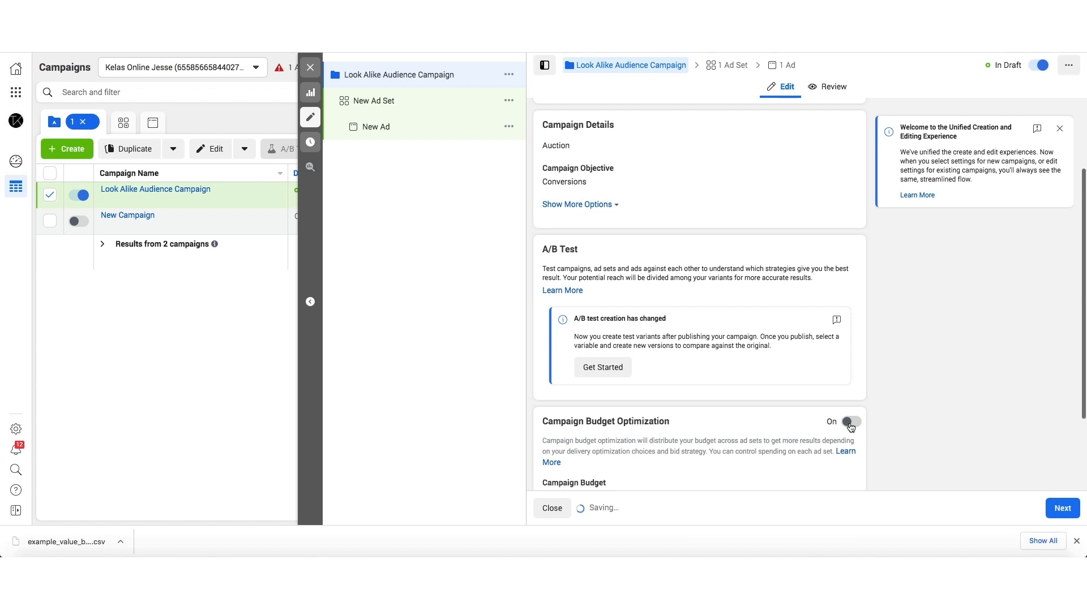
scroll(912, 386, down, 2)
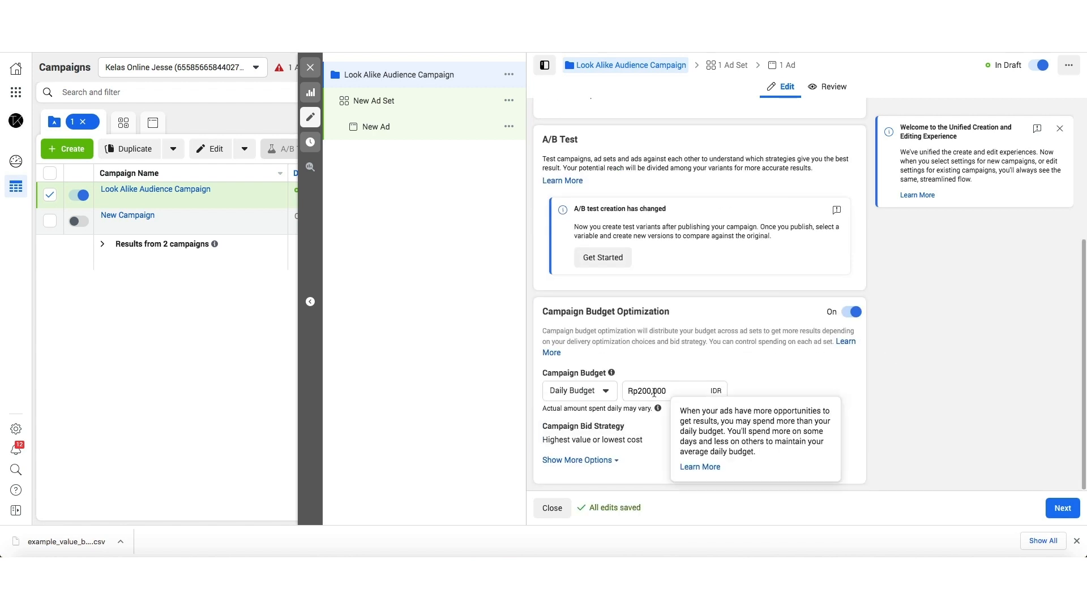
Set the campaign's daily budget to Rp50,000 and continue to the ad set
click(643, 391)
drag(640, 391, 638, 392)
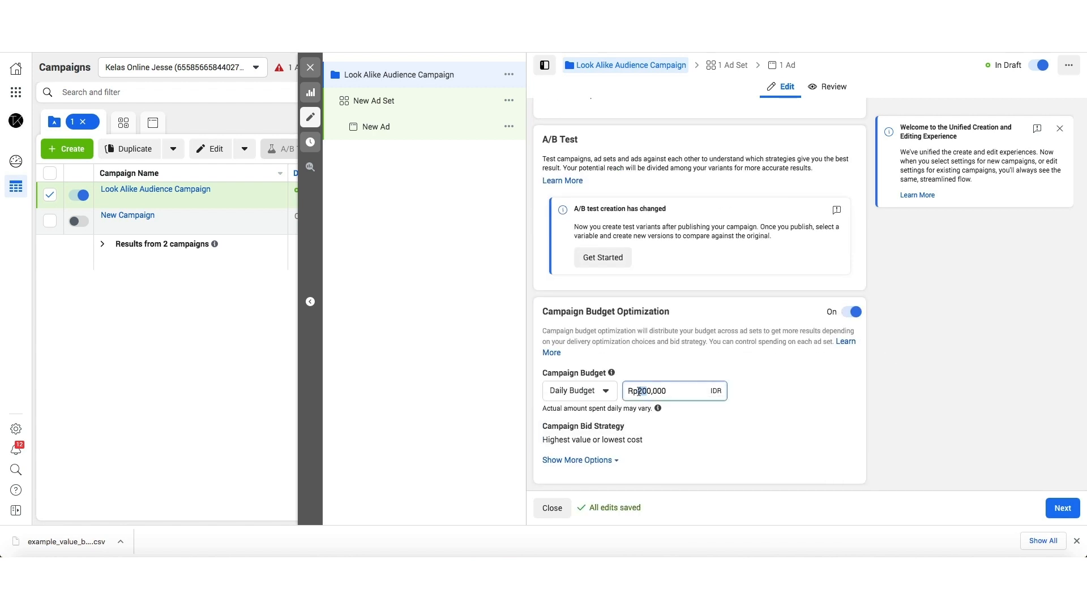
text(5)
click(934, 425)
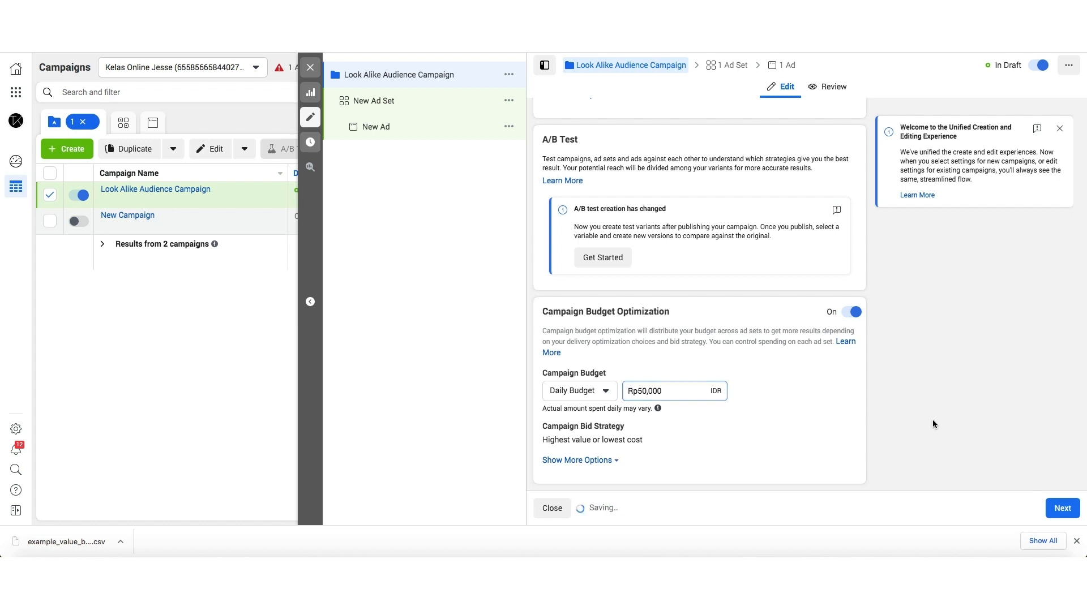
click(1061, 510)
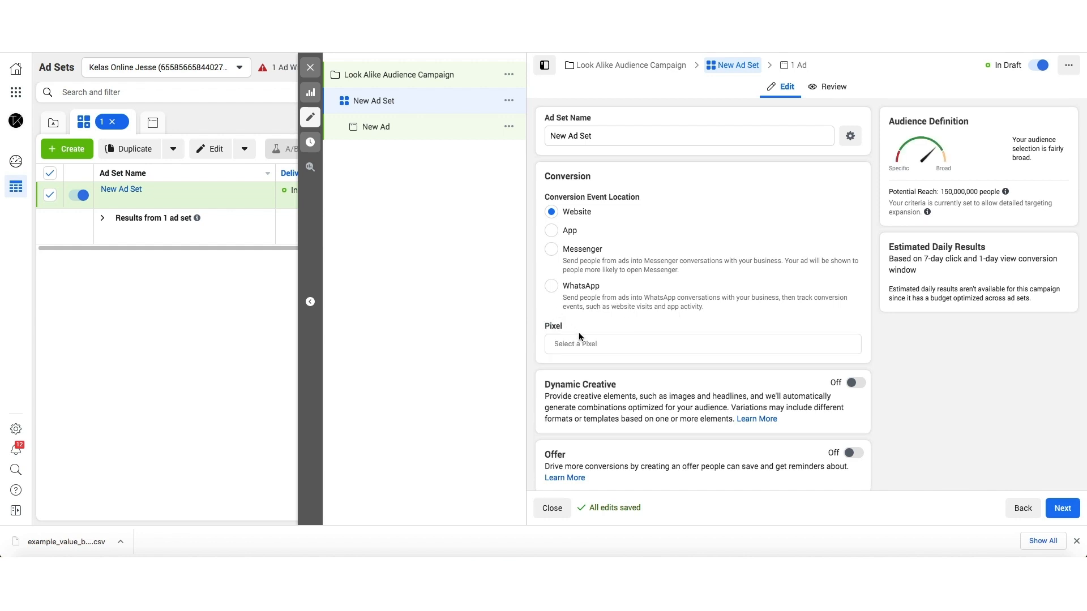
Choose the Kelas Online Jesse pixel for the ad set and set Purchase as its conversion event
click(583, 340)
click(630, 373)
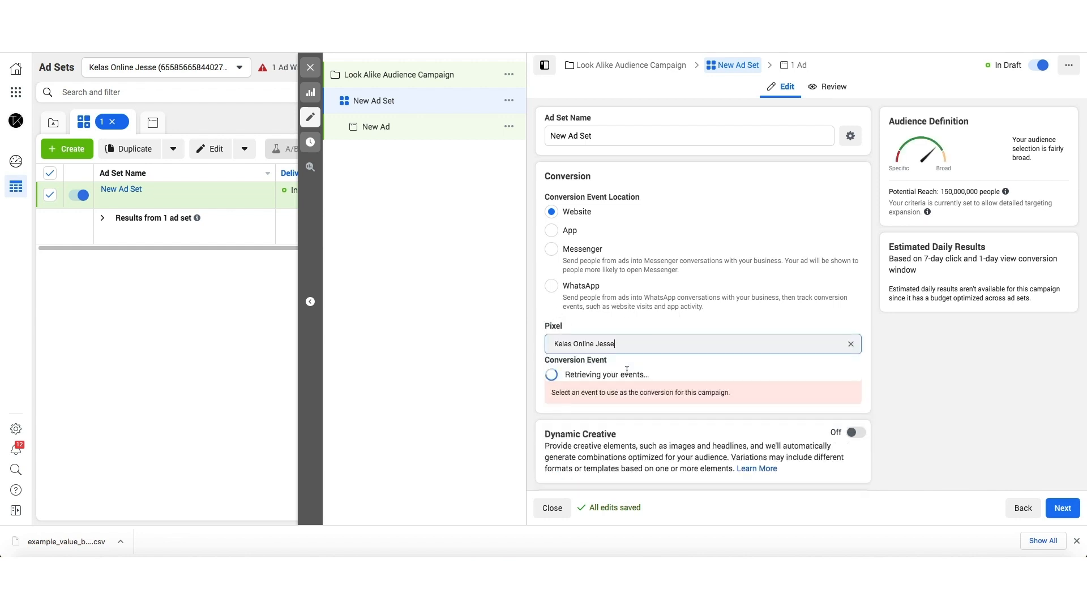
scroll(594, 351, down, 1)
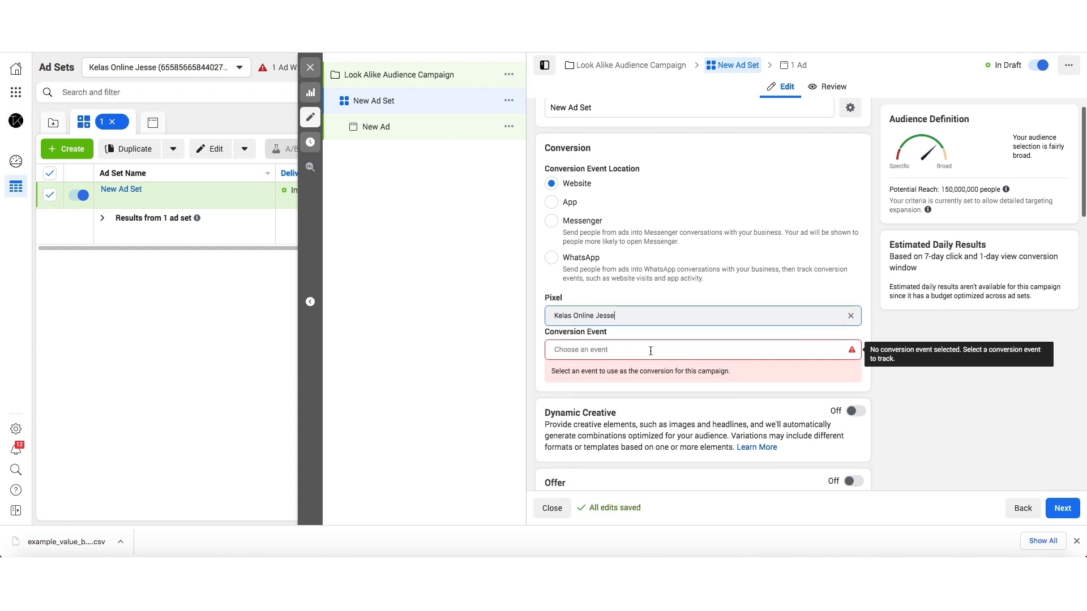
click(651, 349)
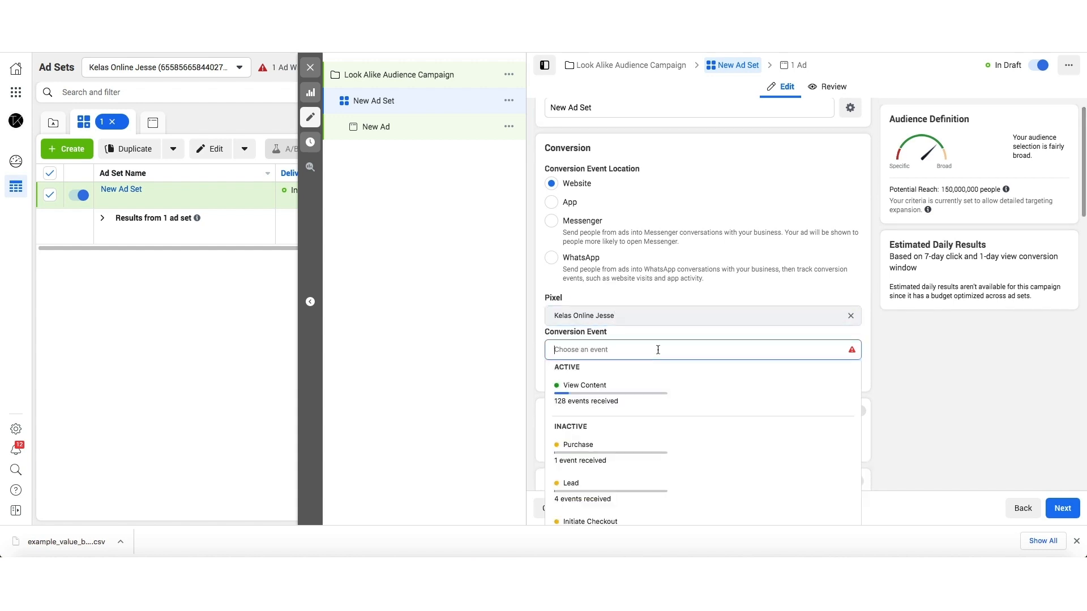
click(647, 444)
click(536, 341)
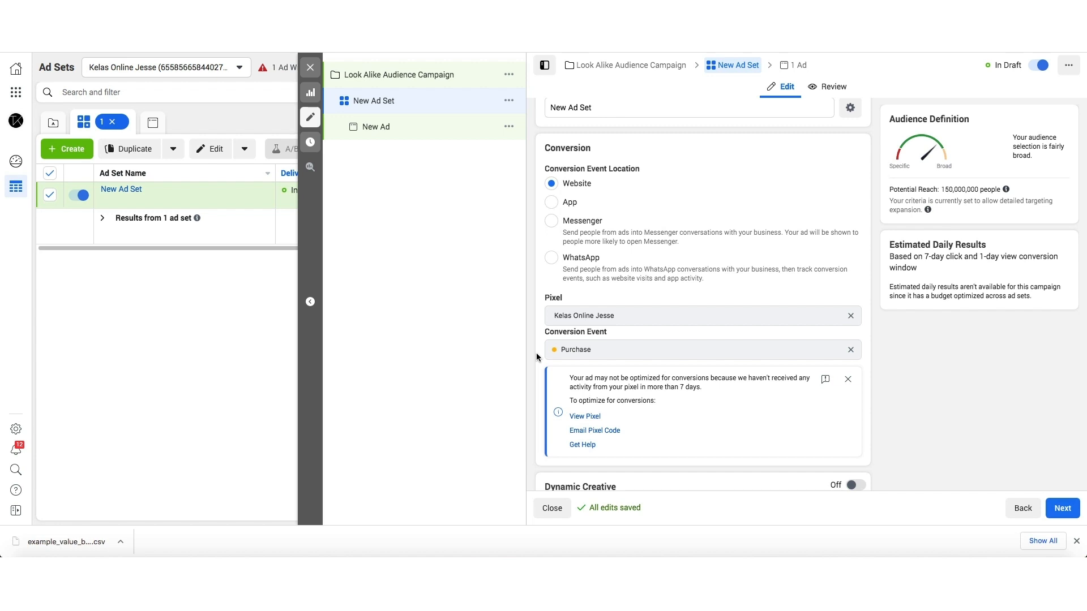
Add the lookalike audience "Lookalike (ID, 1%) - Purchase Audience 180 Days" to the ad set's custom audiences
scroll(538, 354, down, 4)
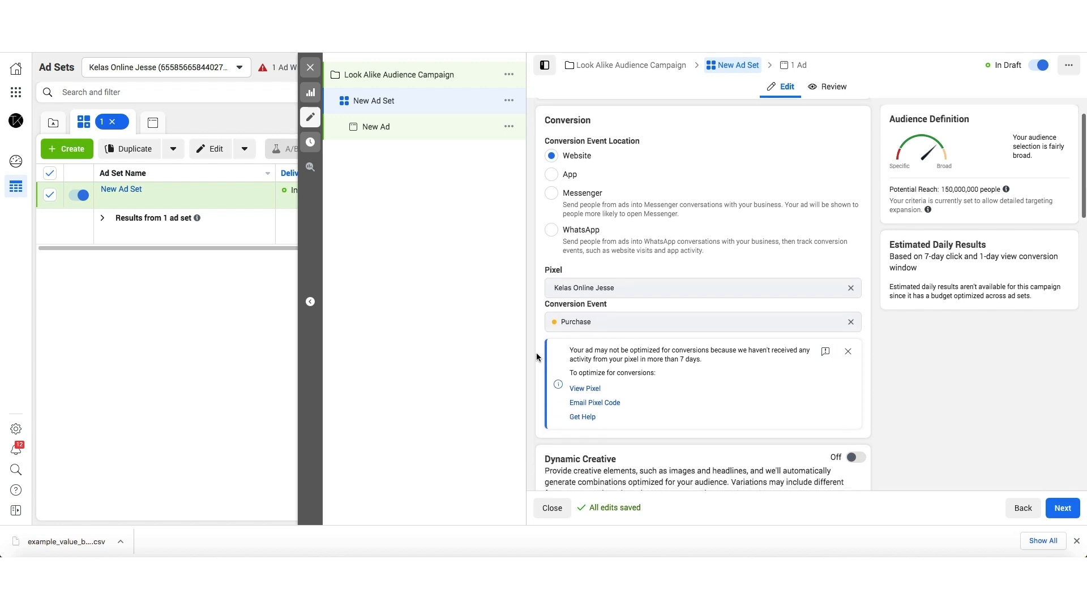
scroll(876, 405, down, 5)
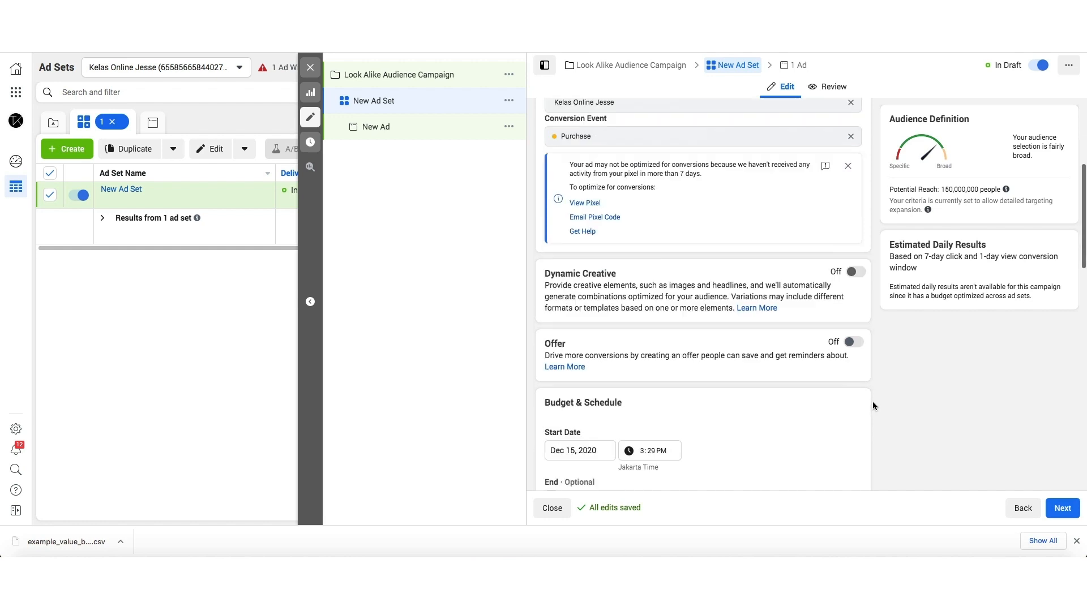
scroll(877, 405, down, 4)
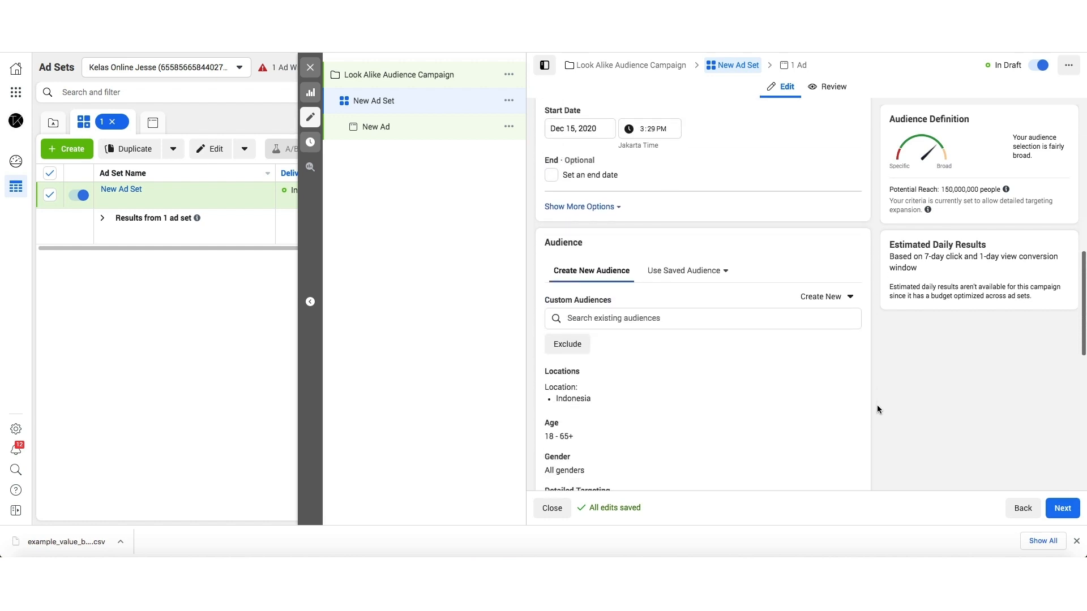
scroll(877, 405, down, 1)
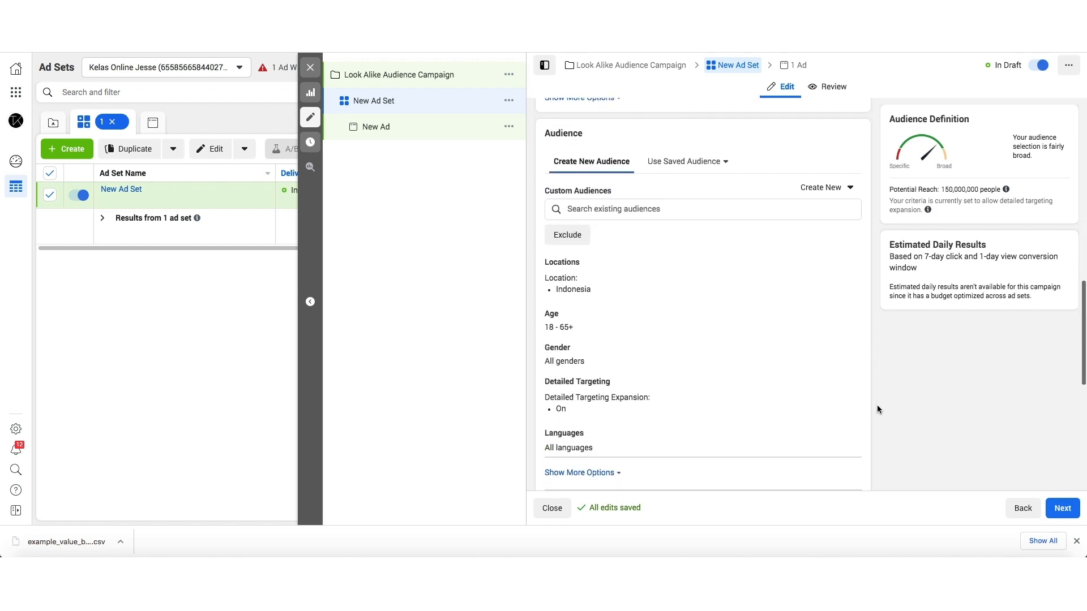
click(651, 204)
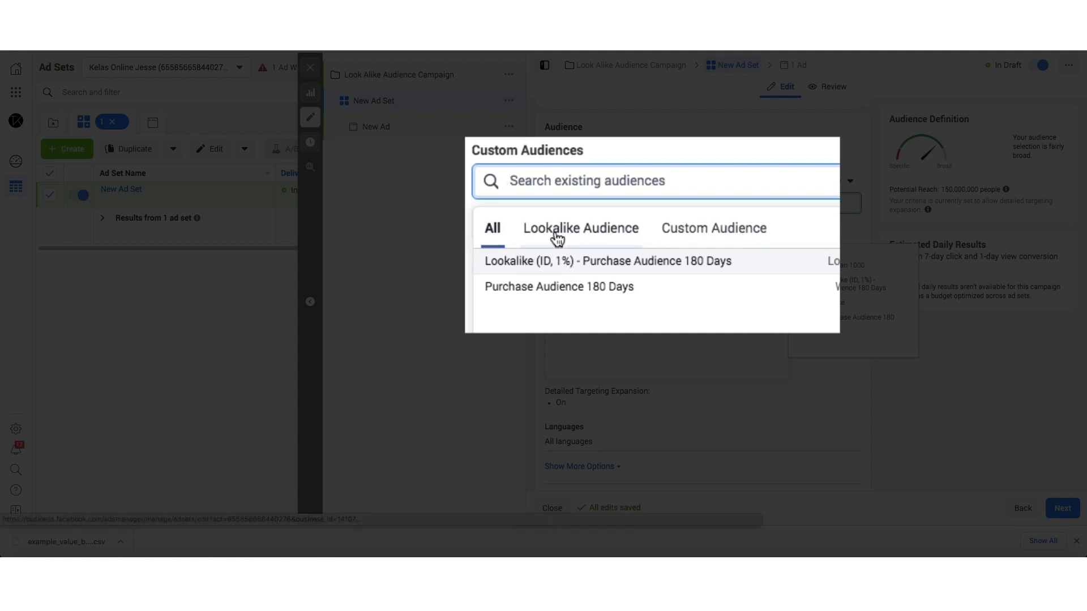
click(672, 232)
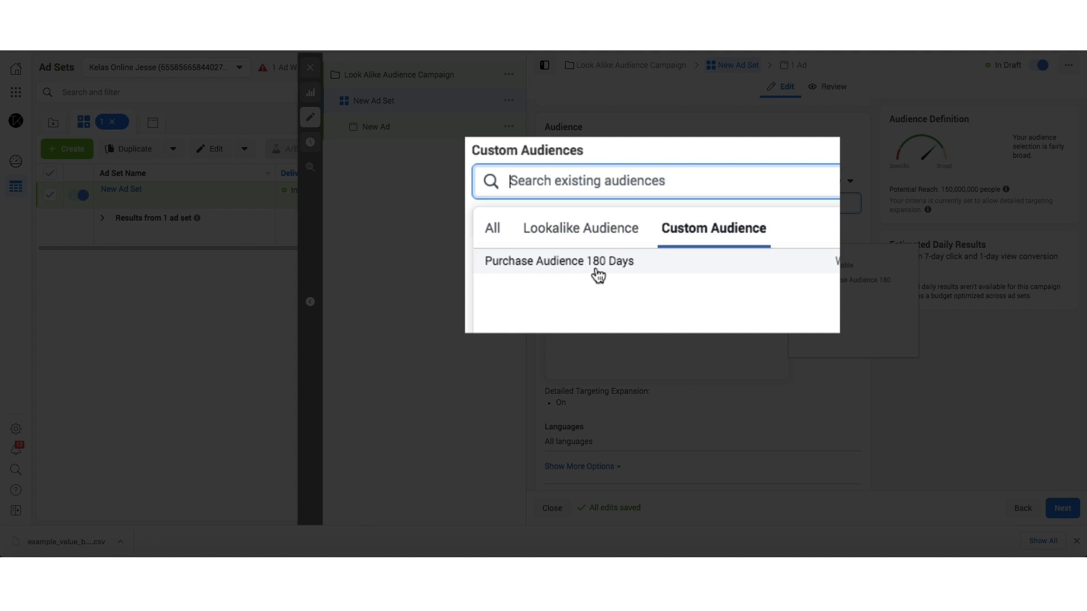
click(595, 243)
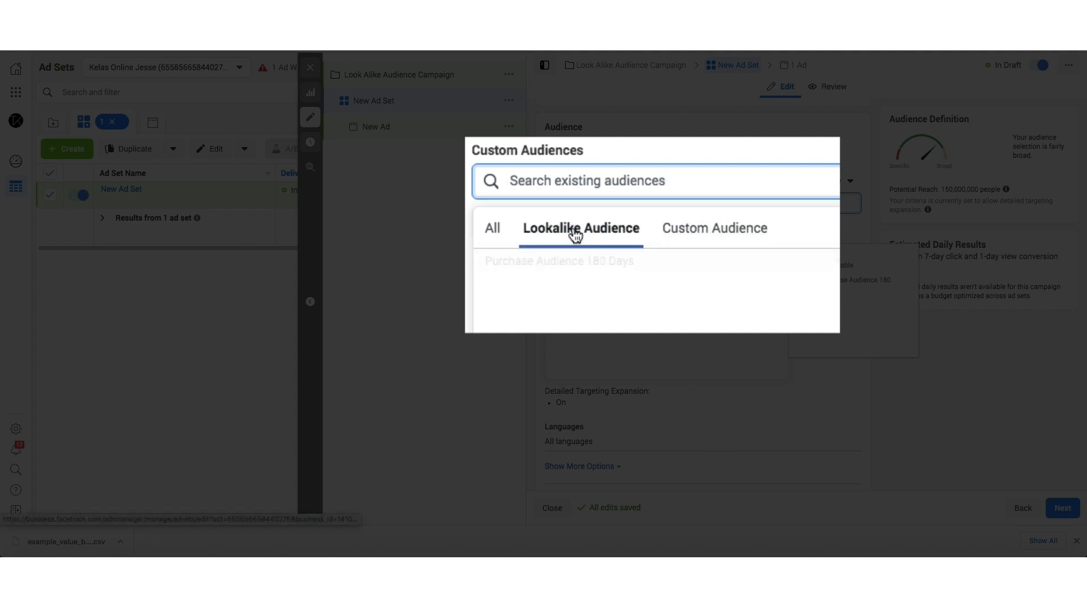
click(492, 230)
click(574, 232)
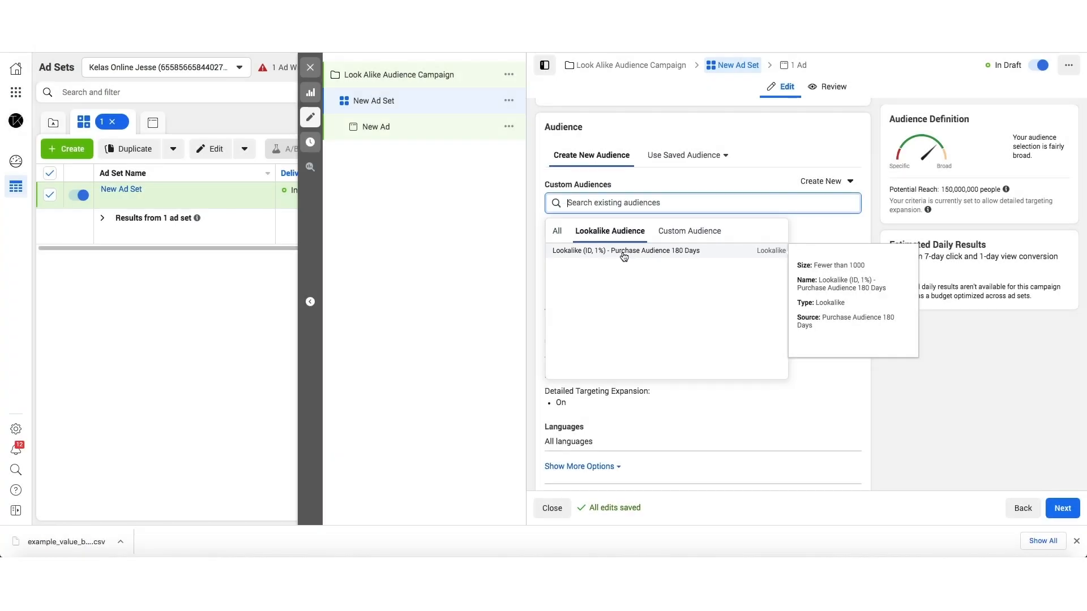
click(624, 252)
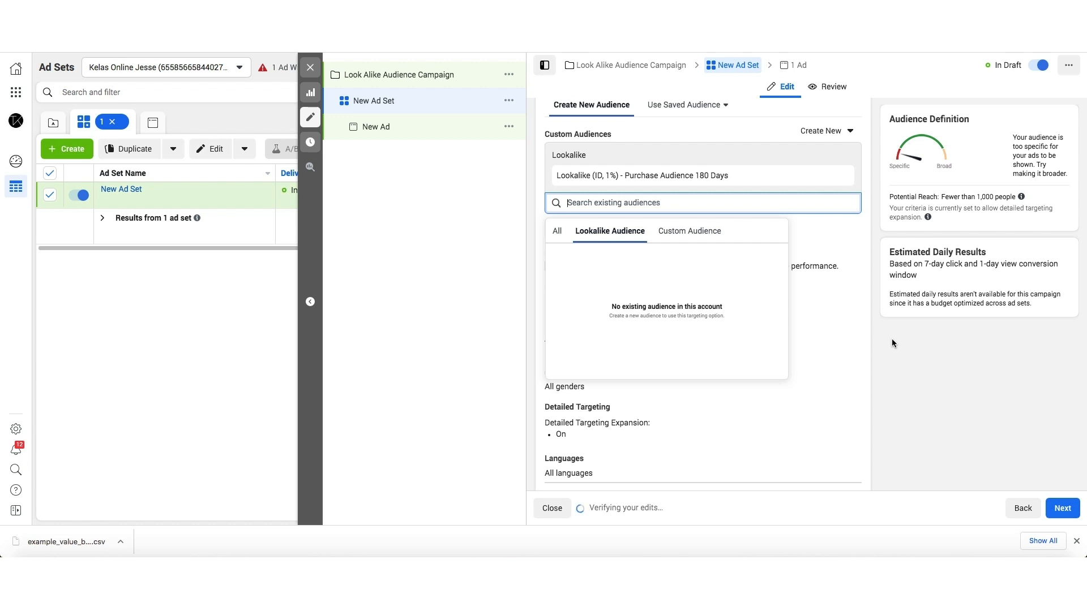
click(529, 227)
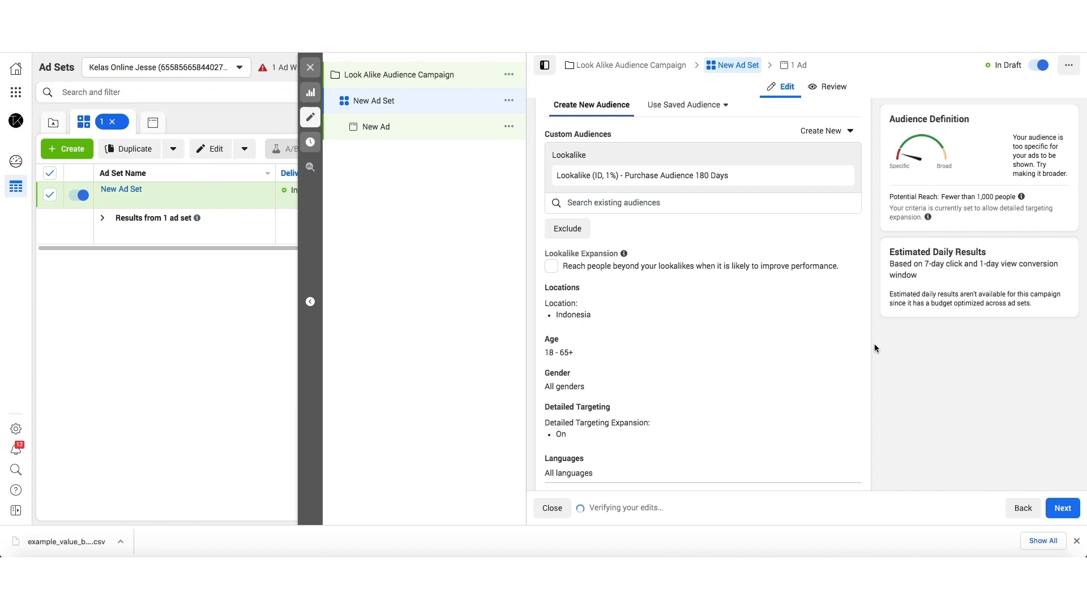
Review the ad set's targeting, placements, and optimization settings, and continue to the ad
scroll(873, 344, down, 5)
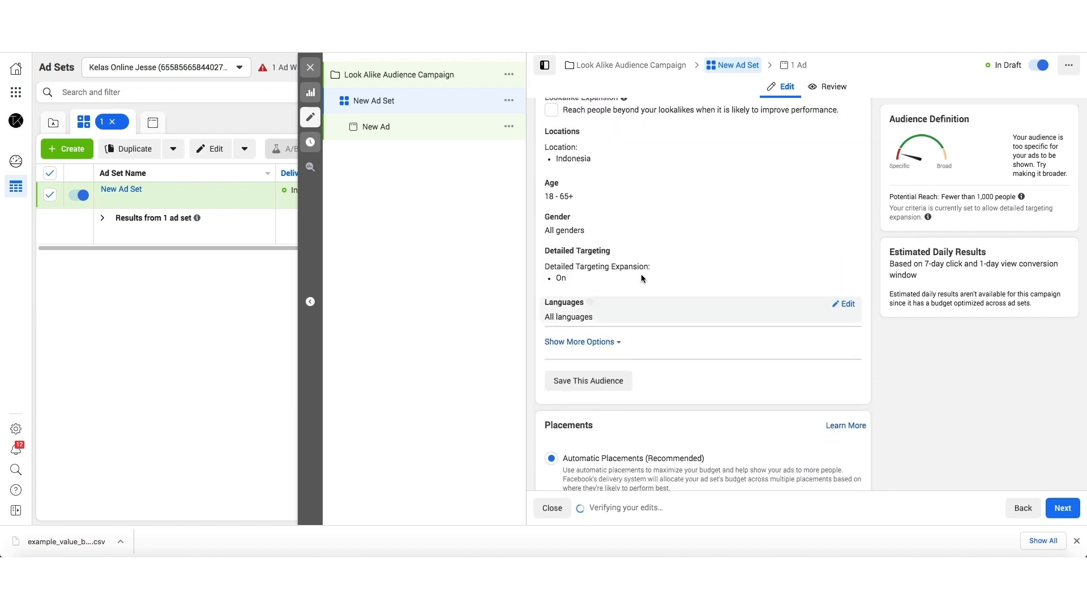
scroll(668, 271, up, 1)
scroll(877, 341, up, 3)
scroll(660, 219, down, 5)
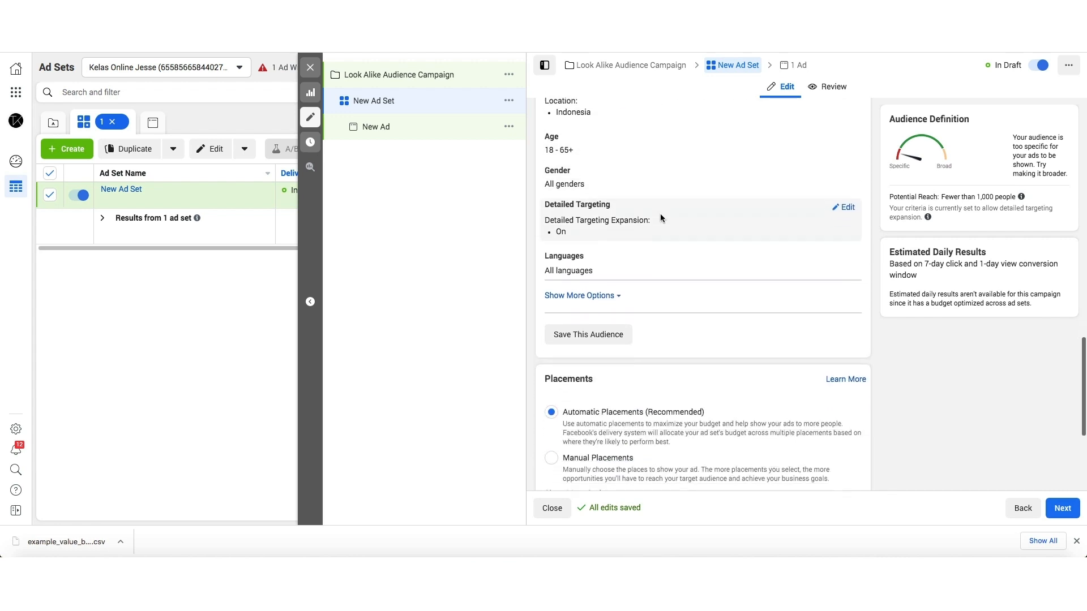
scroll(660, 213, down, 5)
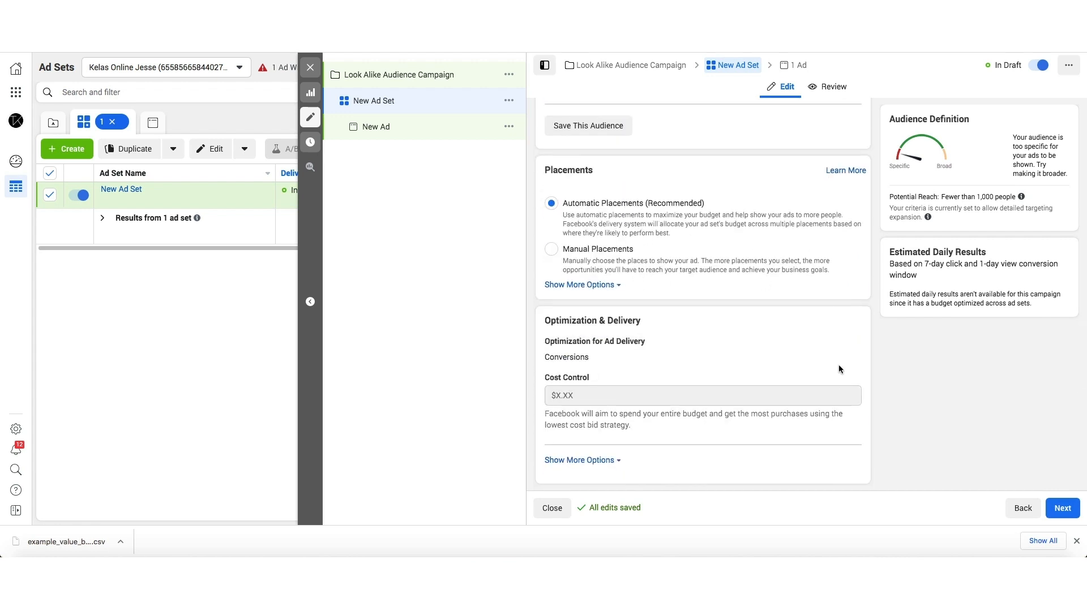
click(1063, 508)
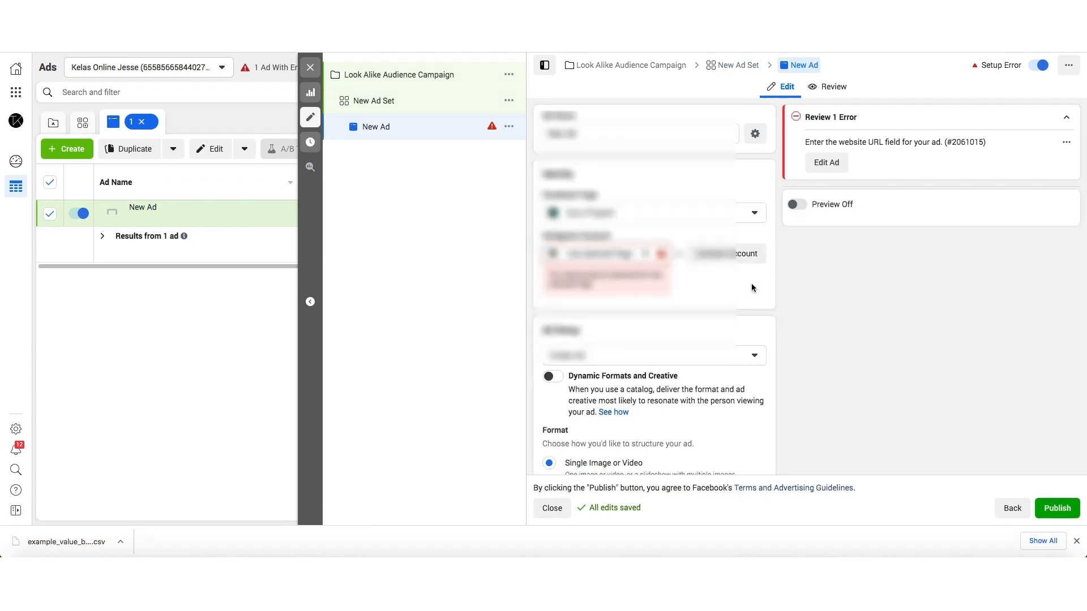
Look over the new ad's identity, call to action, and tracking settings, and close the editor
scroll(762, 282, down, 2)
scroll(765, 286, up, 2)
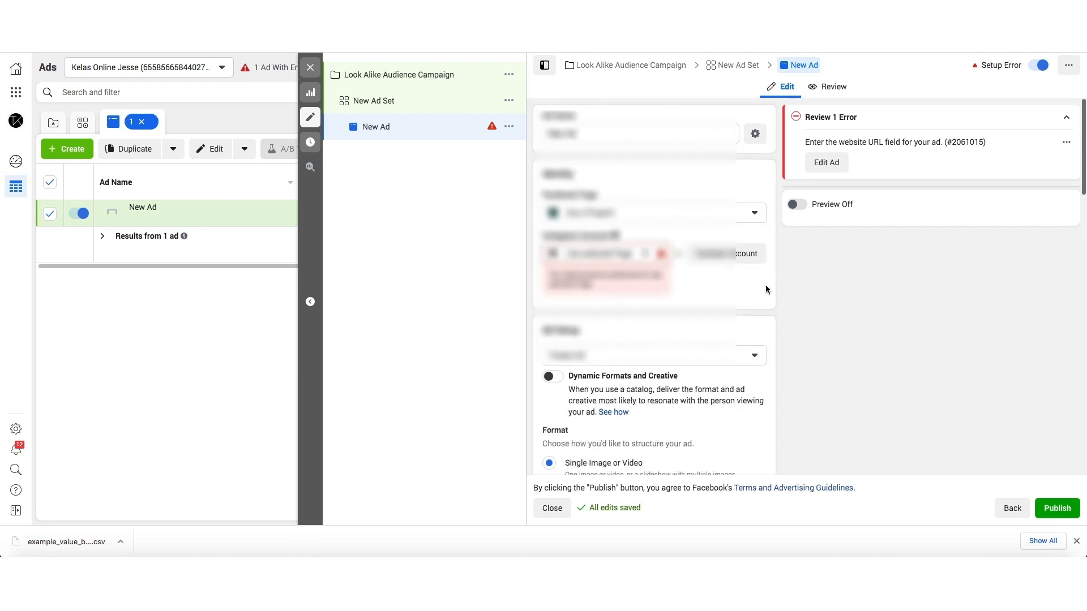
click(712, 212)
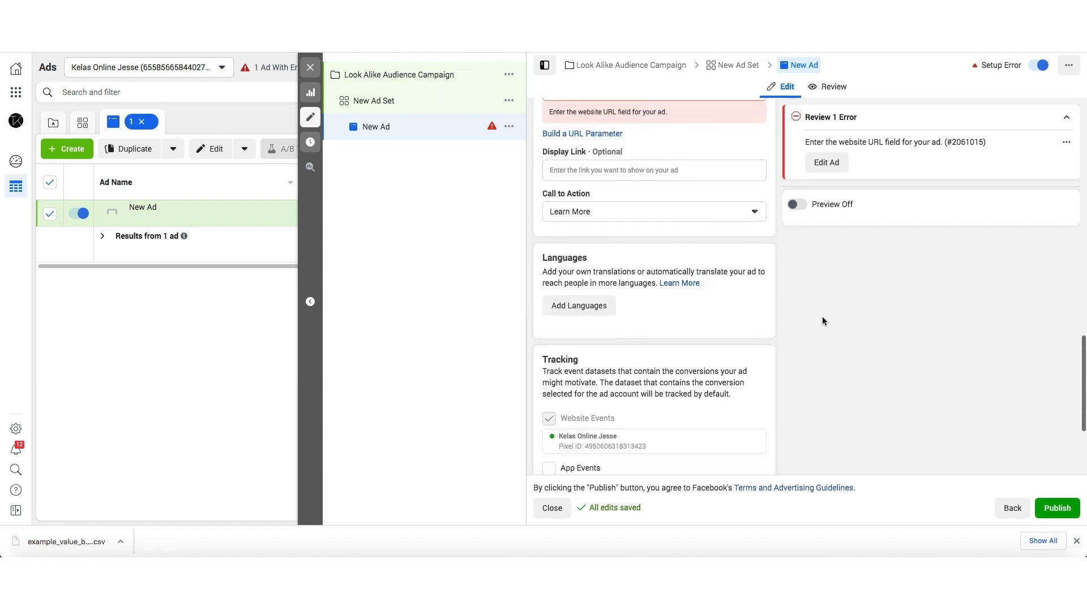
scroll(822, 317, down, 1)
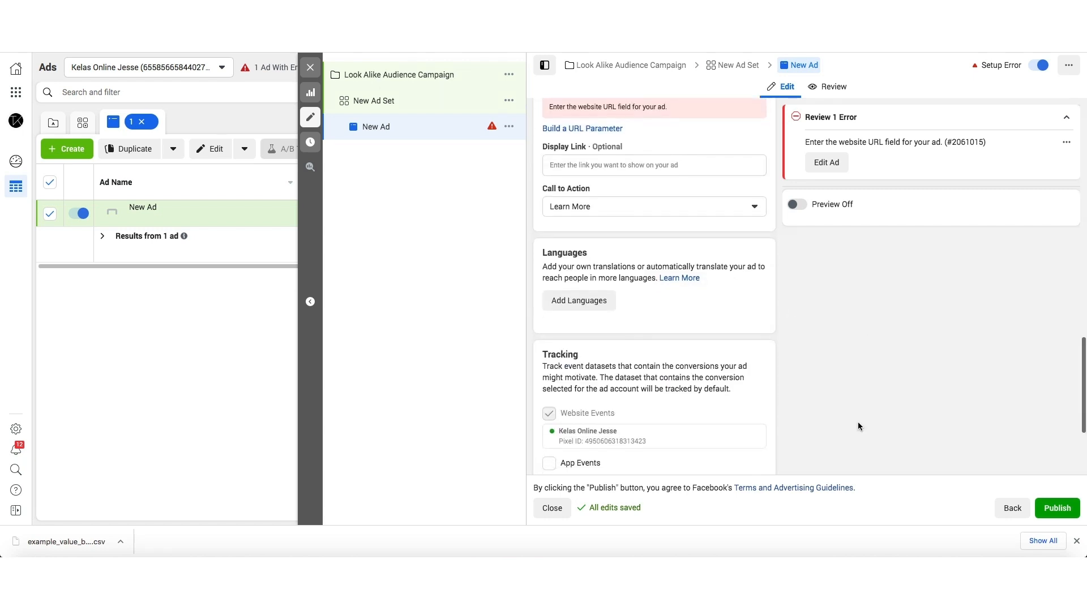
click(552, 507)
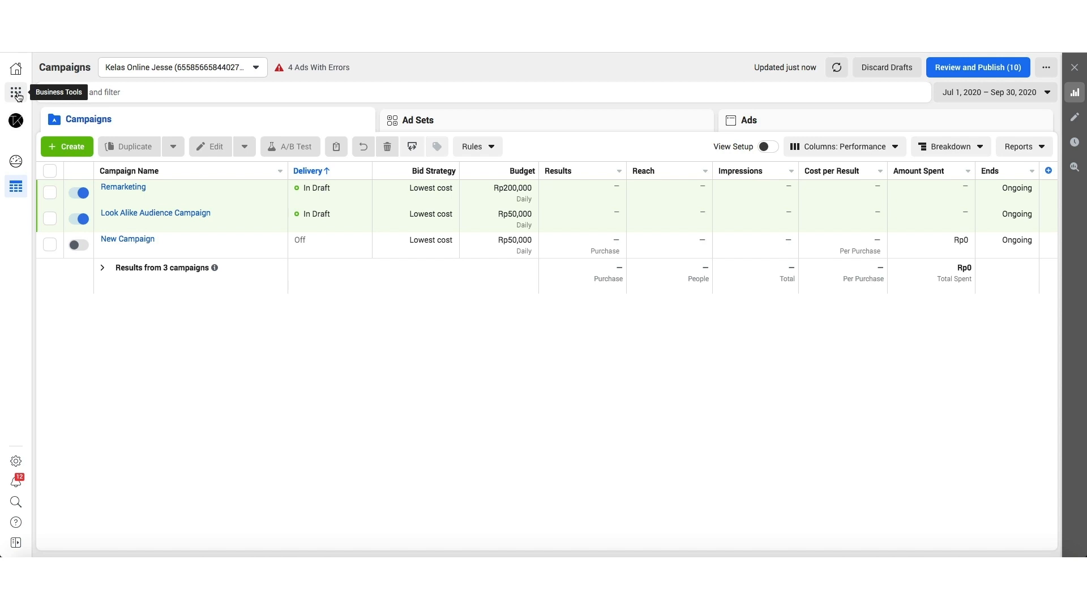
Go to Audiences and start a new custom audience with a customer list as its source
click(17, 94)
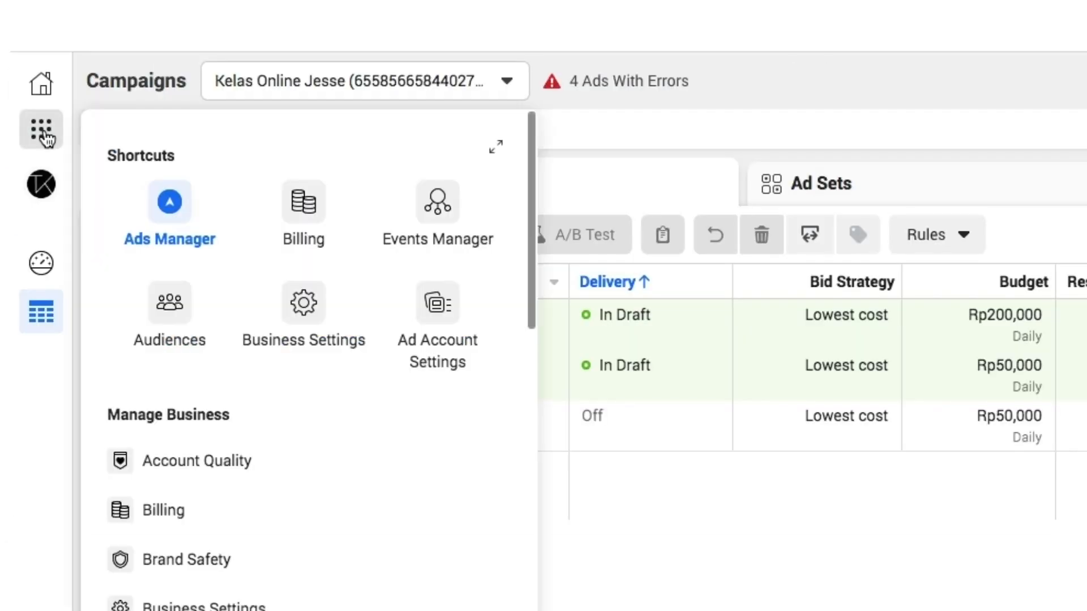
click(169, 304)
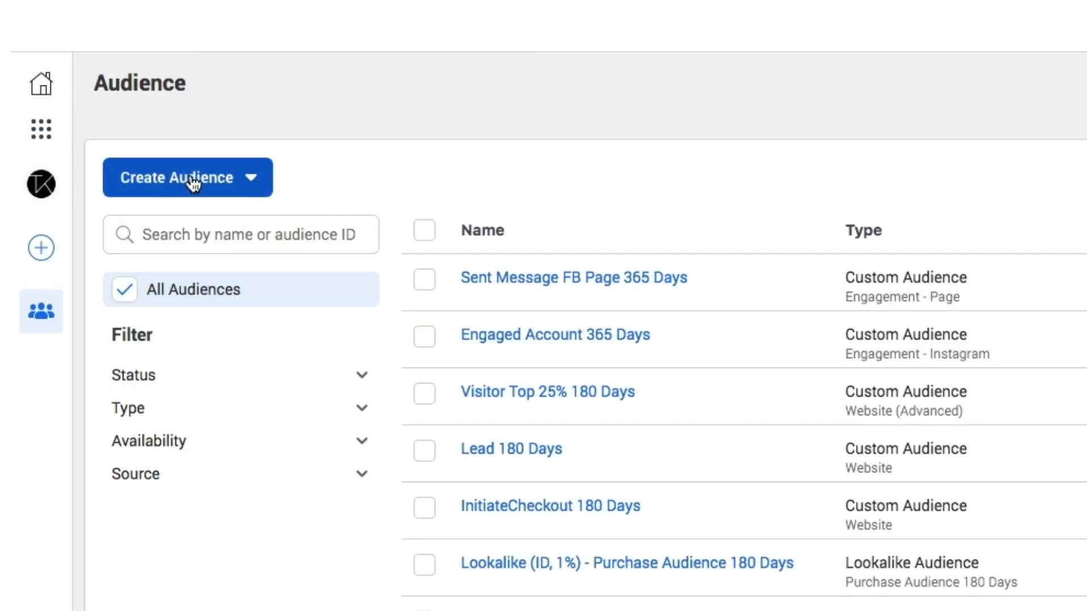
click(193, 182)
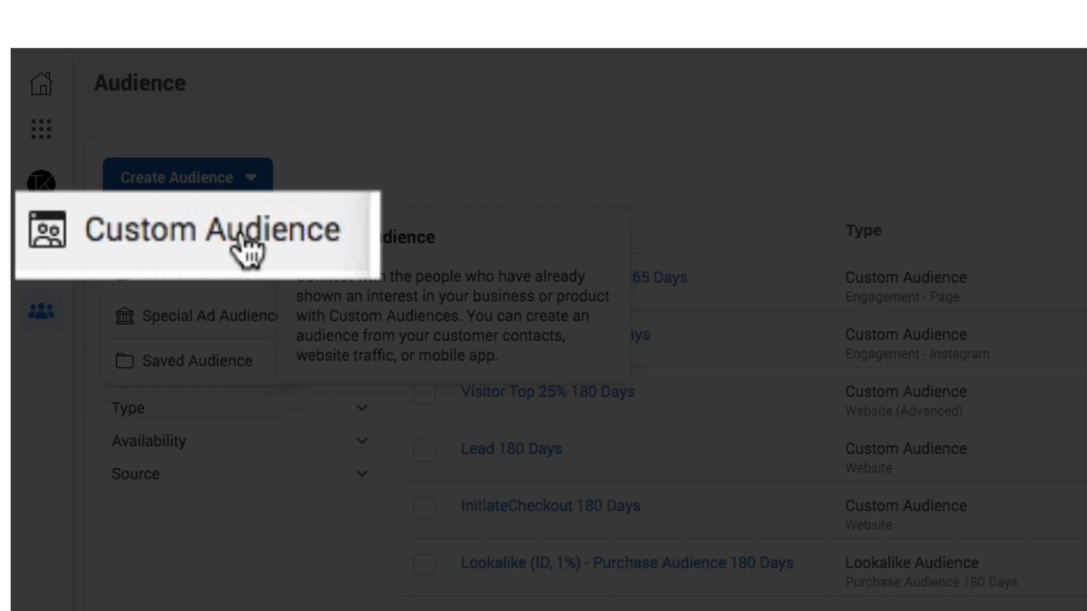
click(243, 238)
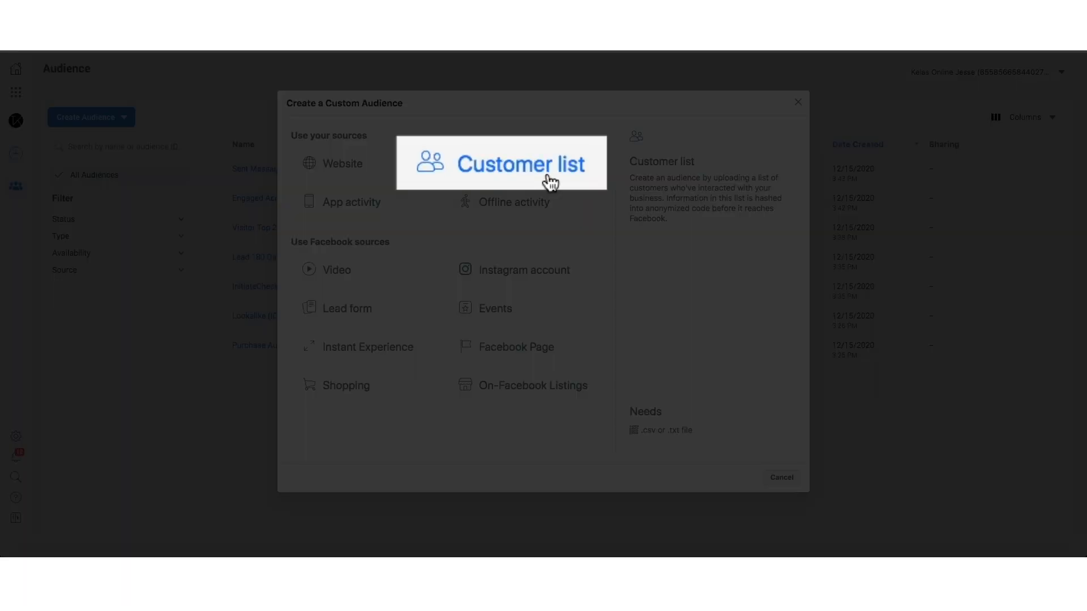
click(525, 171)
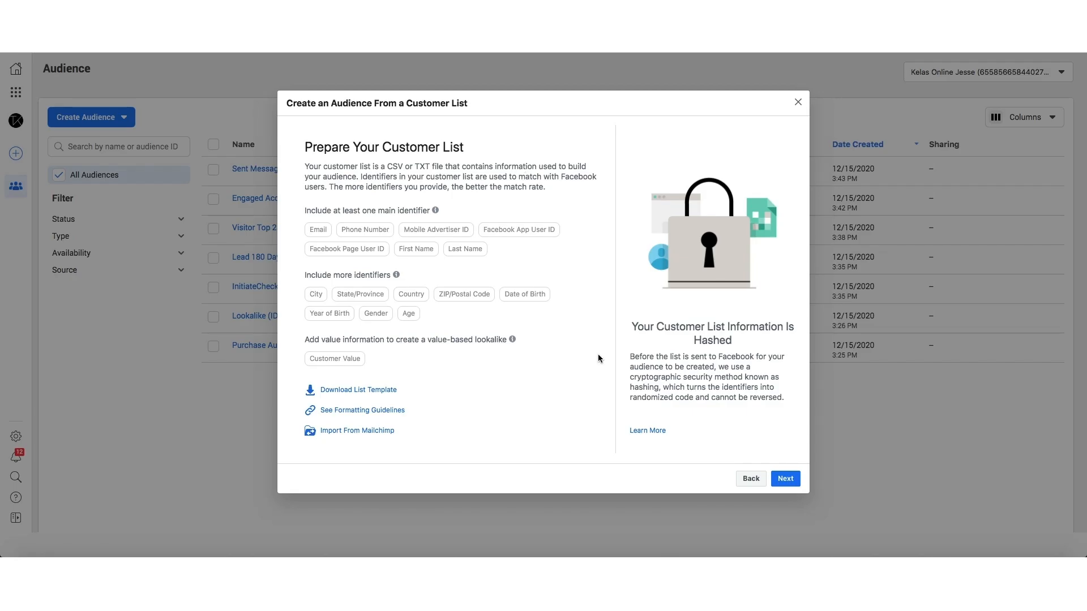
Specify that the customer list does not include customer value and continue to adding the list
click(789, 480)
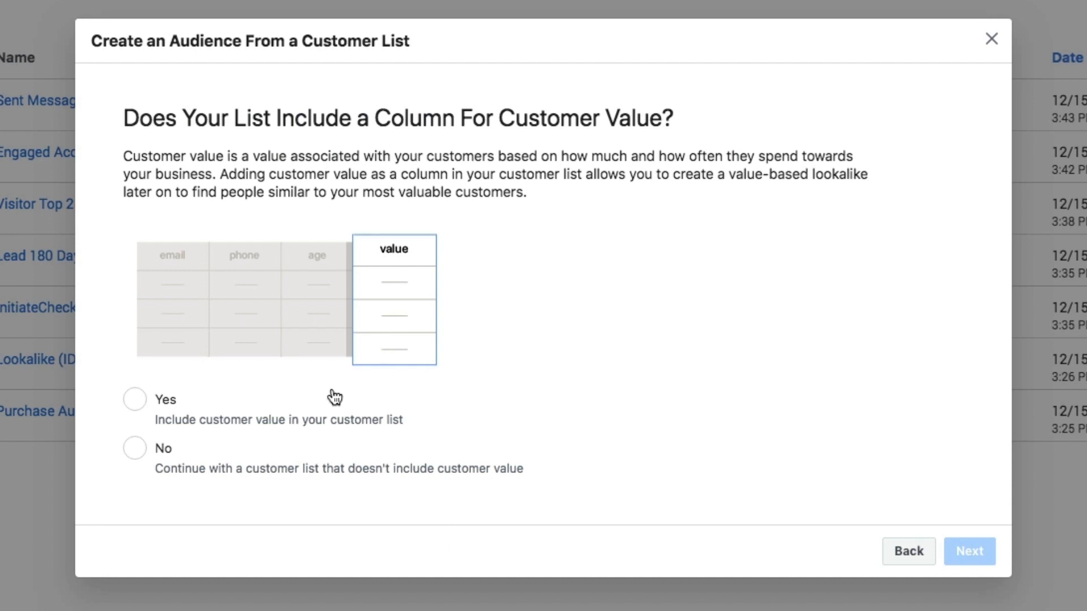
click(135, 447)
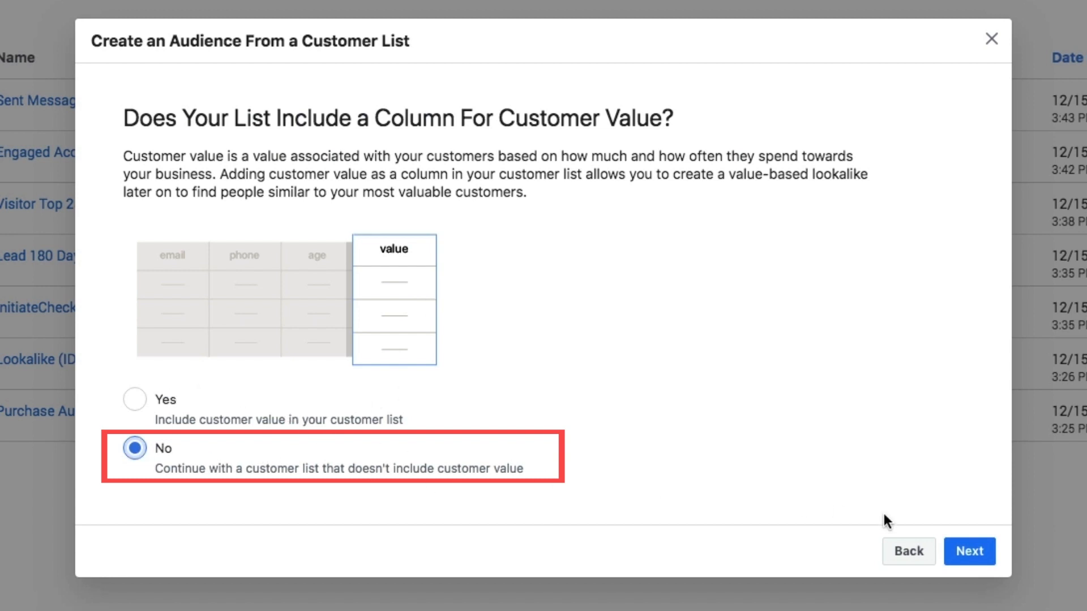
click(969, 550)
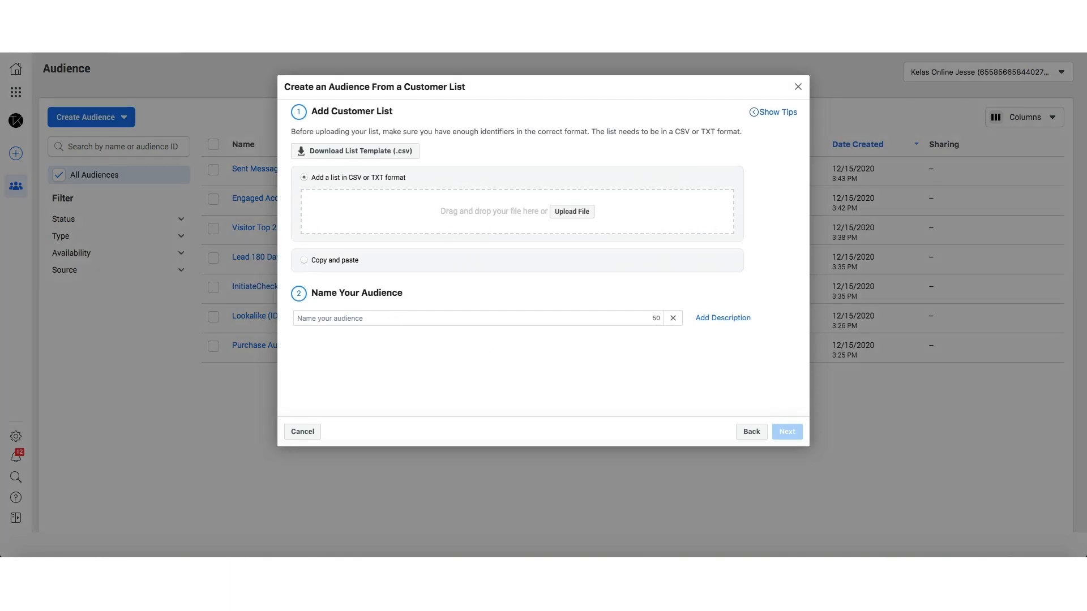
Switch to the "Data Pembeli Offline" spreadsheet in Google Sheets and examine its Fn, Ln, Email, and Phone column headers
click(164, 20)
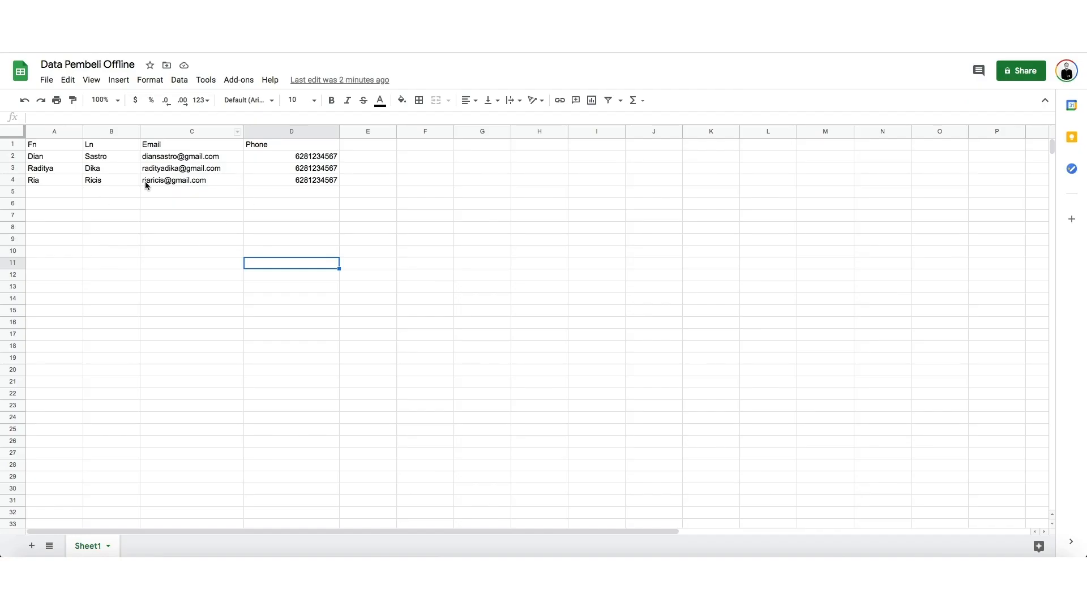
drag(52, 144, 259, 148)
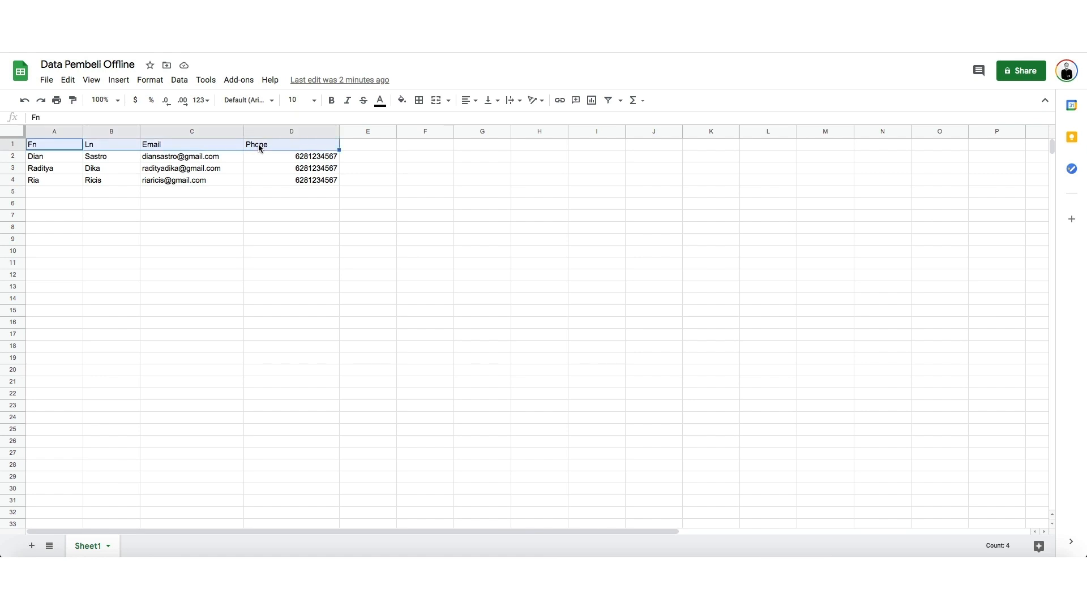
Make the header row of the offline buyers sheet bold and download the current sheet as comma-separated values
key(ctrl+b)
click(287, 205)
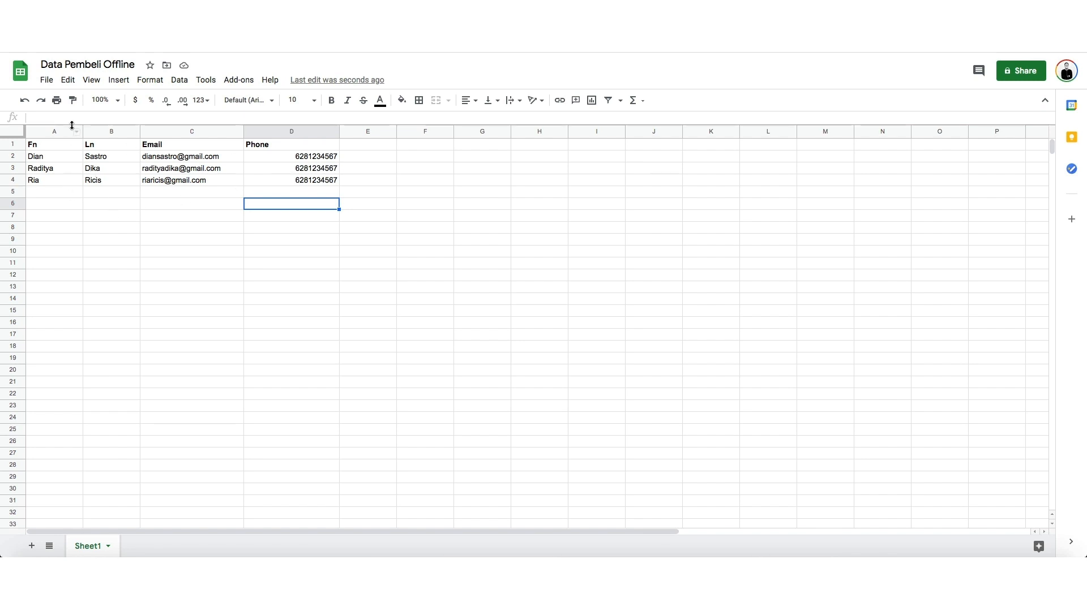
click(46, 80)
mouse_move(96, 229)
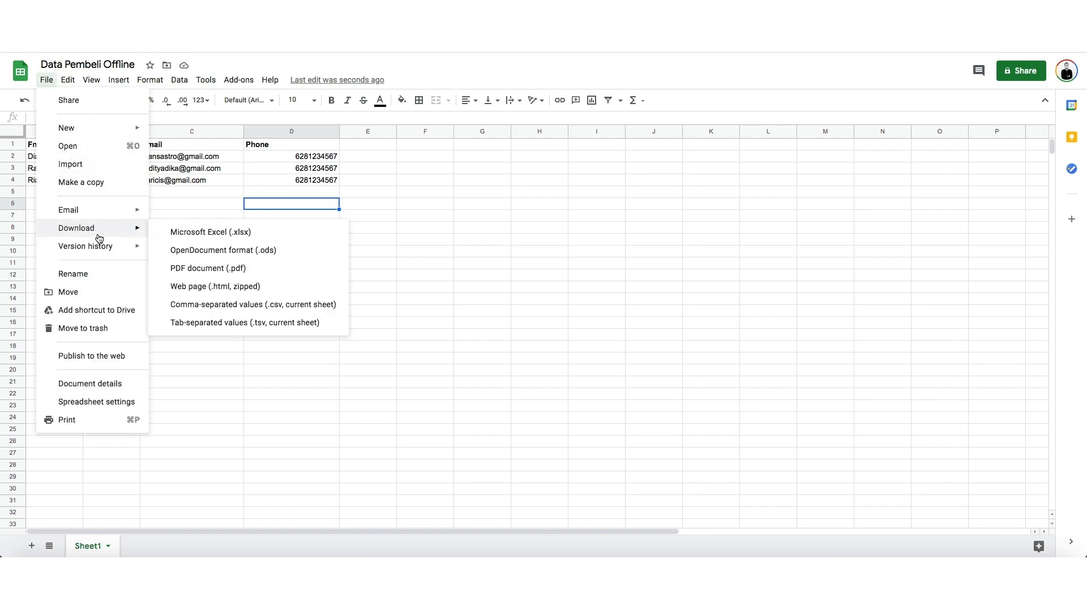
click(242, 310)
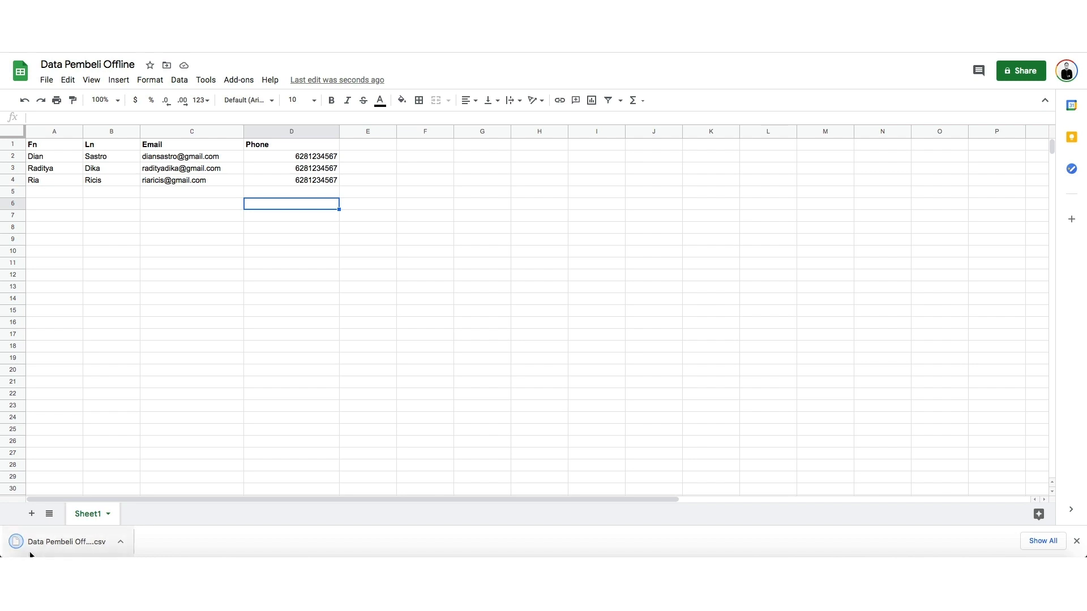
Add the downloaded "Data Pembeli Offline - Sheet1.csv" from the Downloads folder as the customer list and continue to identifier mapping
click(120, 542)
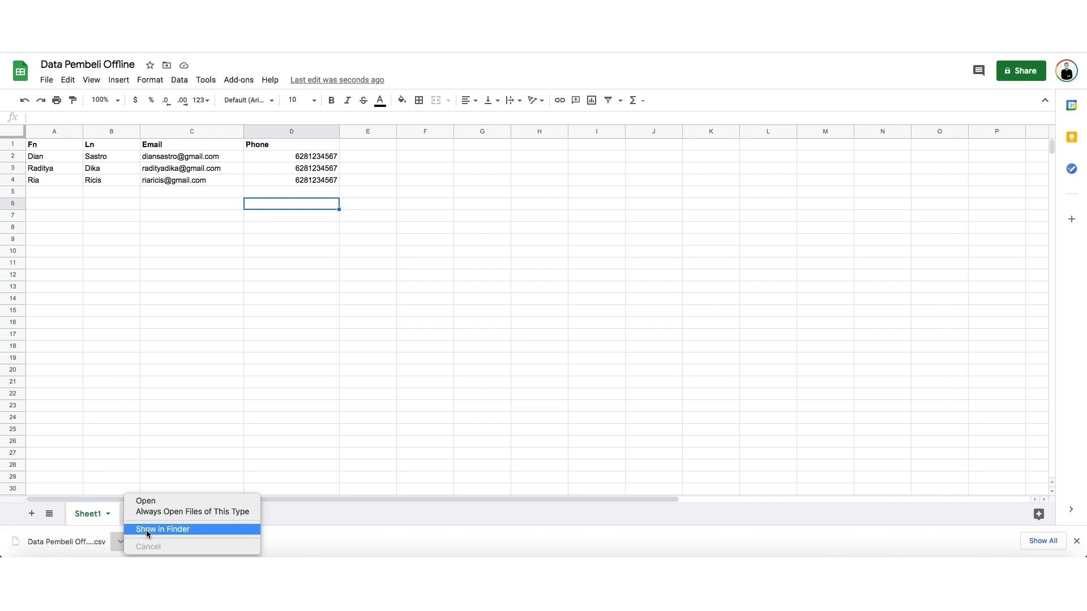
click(146, 531)
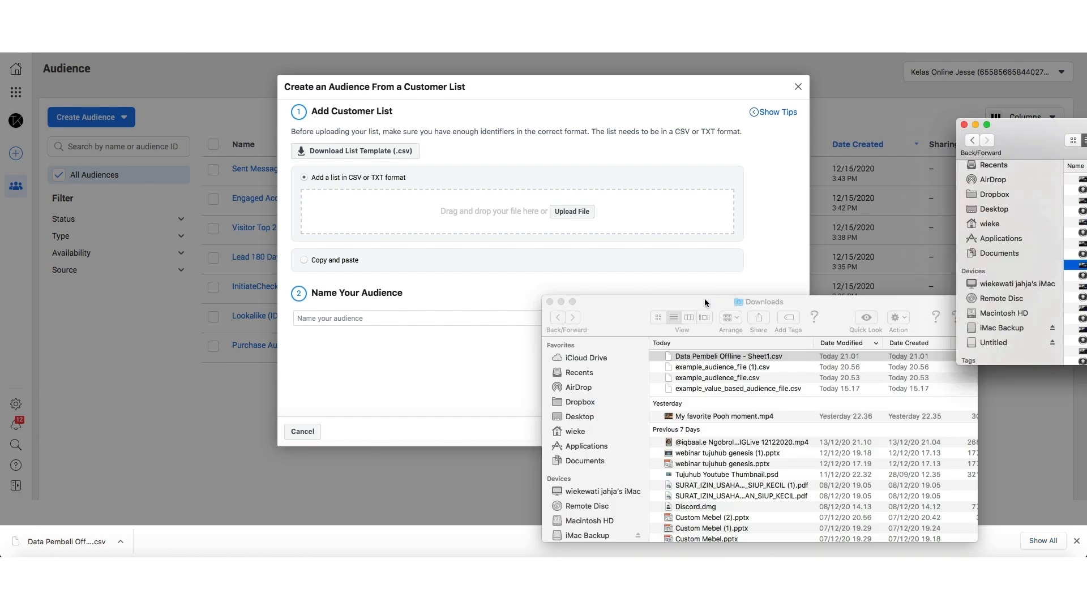
drag(704, 303, 863, 187)
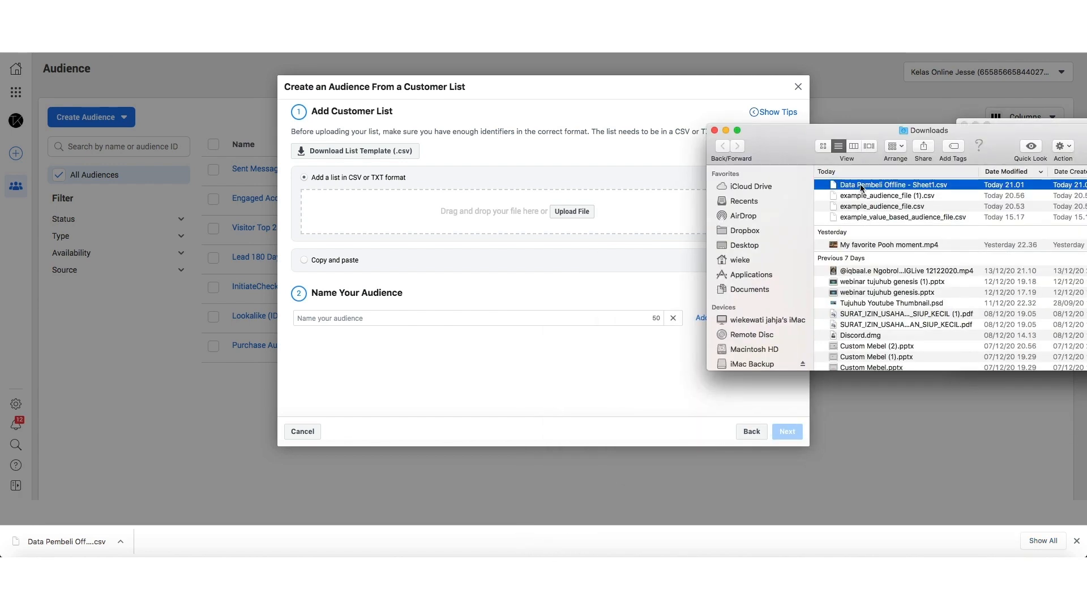
drag(862, 187, 443, 204)
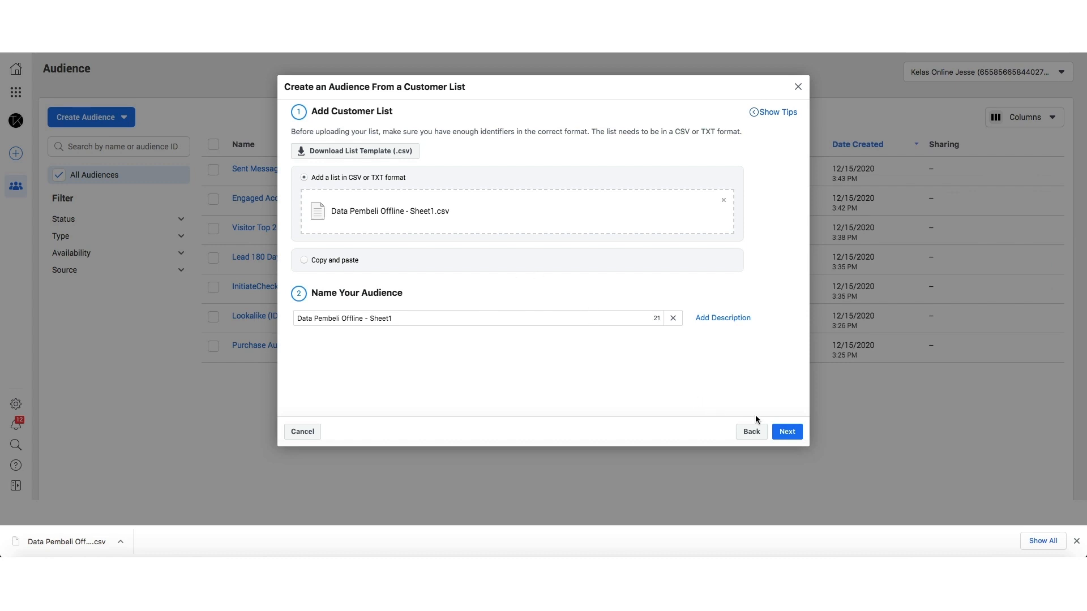
click(794, 435)
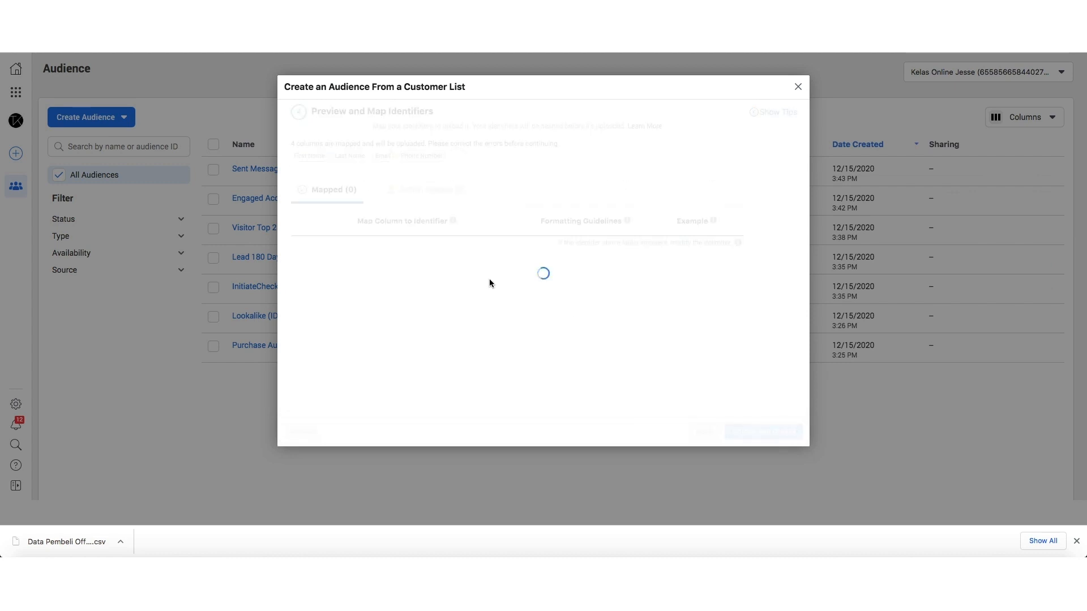
Examine how the list's columns are mapped to the First Name, Last Name, Email, and Phone Number identifiers
scroll(512, 281, down, 3)
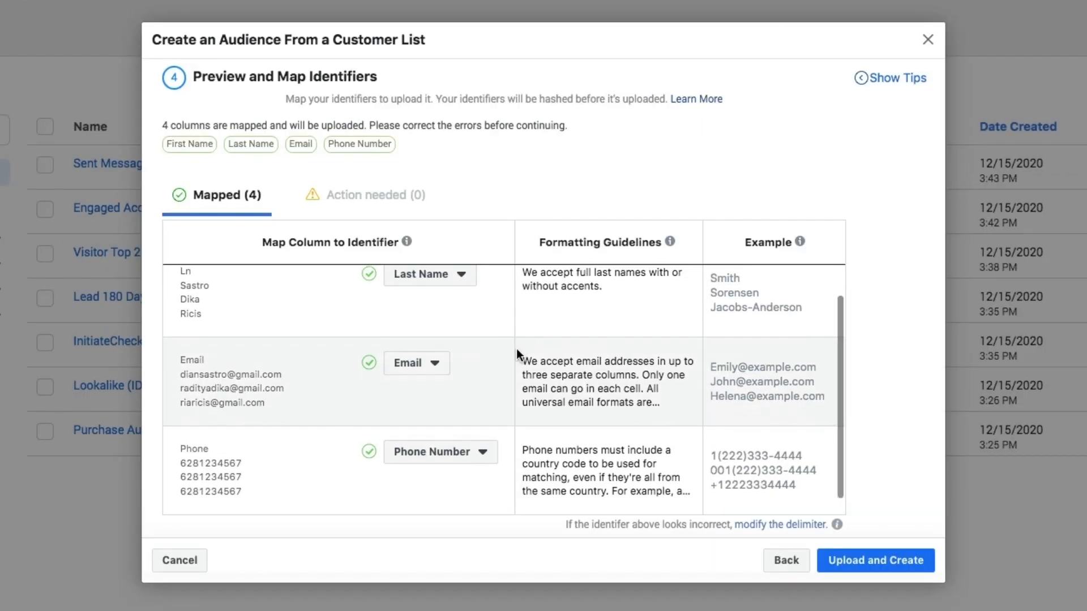
scroll(516, 291, up, 3)
scroll(356, 300, down, 2)
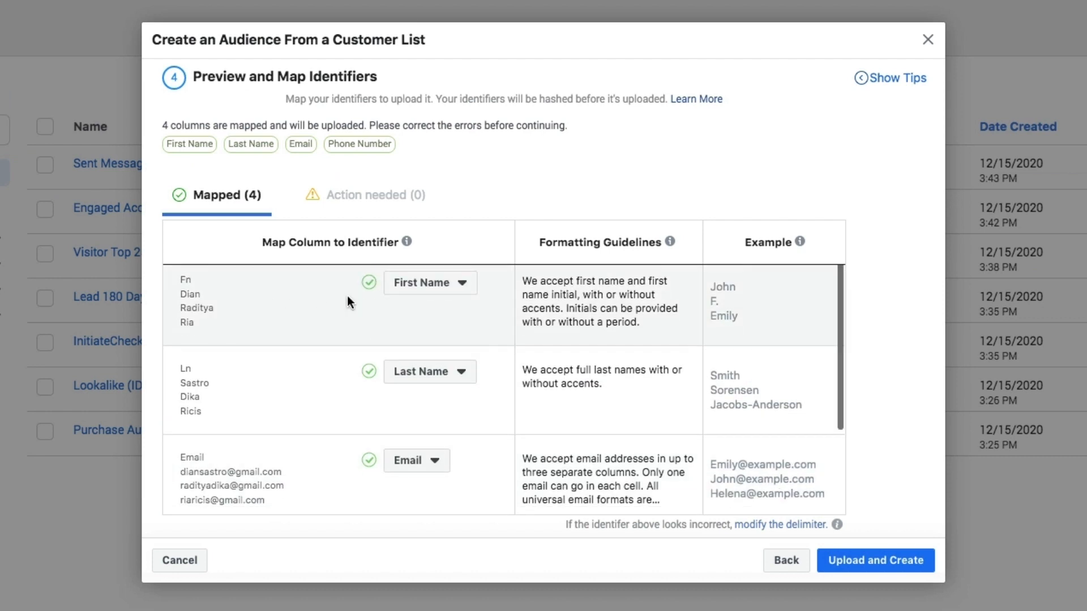
scroll(387, 335, down, 1)
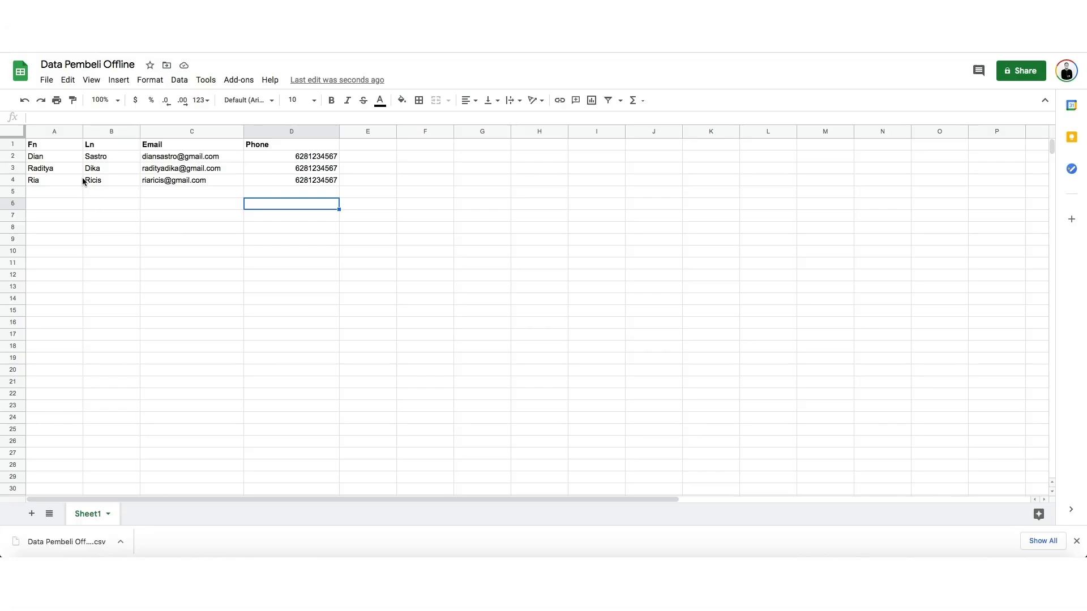
Switch to the Google Sheets spreadsheet and examine its four headers, the first phone entry's format, and the empty header cells beside them
click(54, 147)
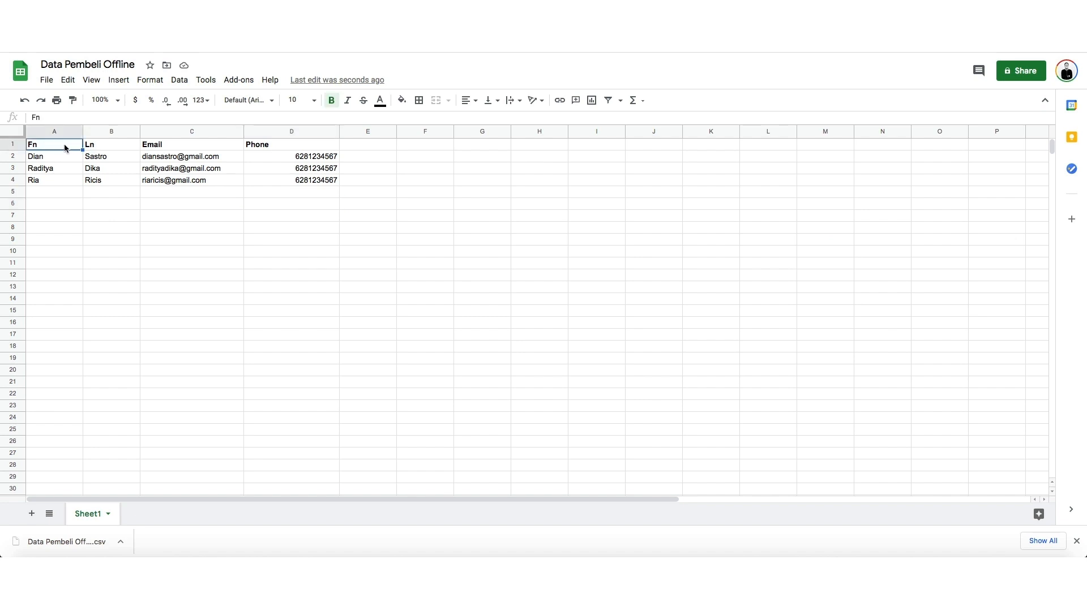
click(126, 147)
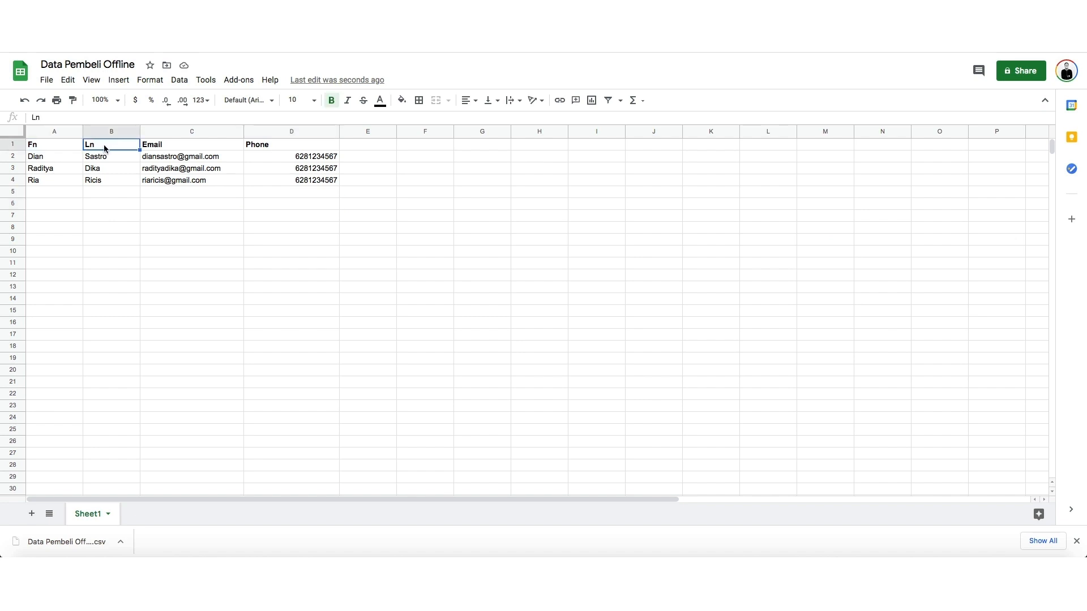
click(202, 148)
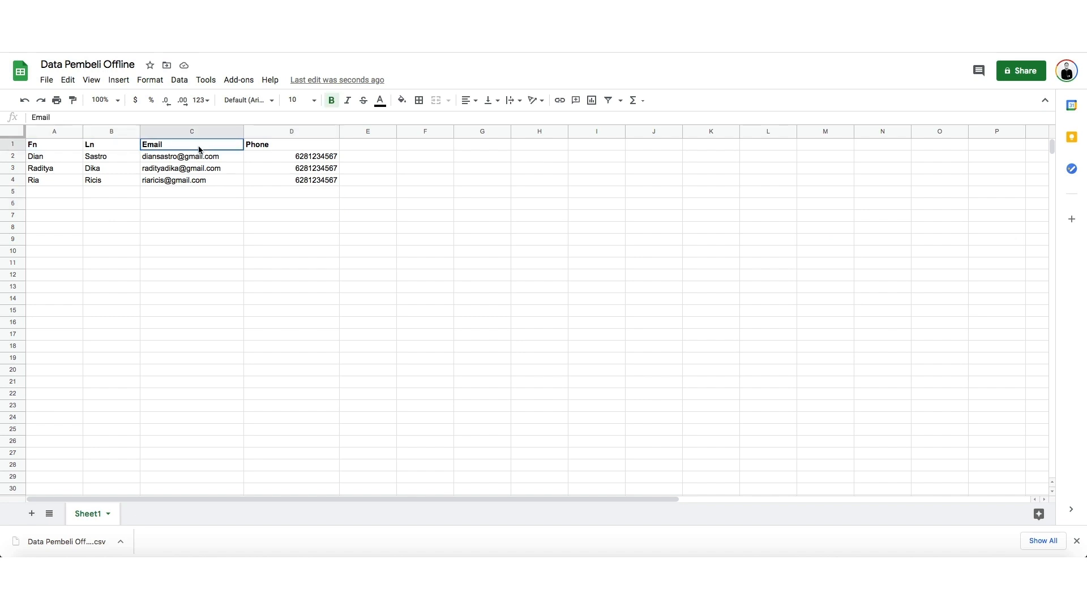
click(269, 145)
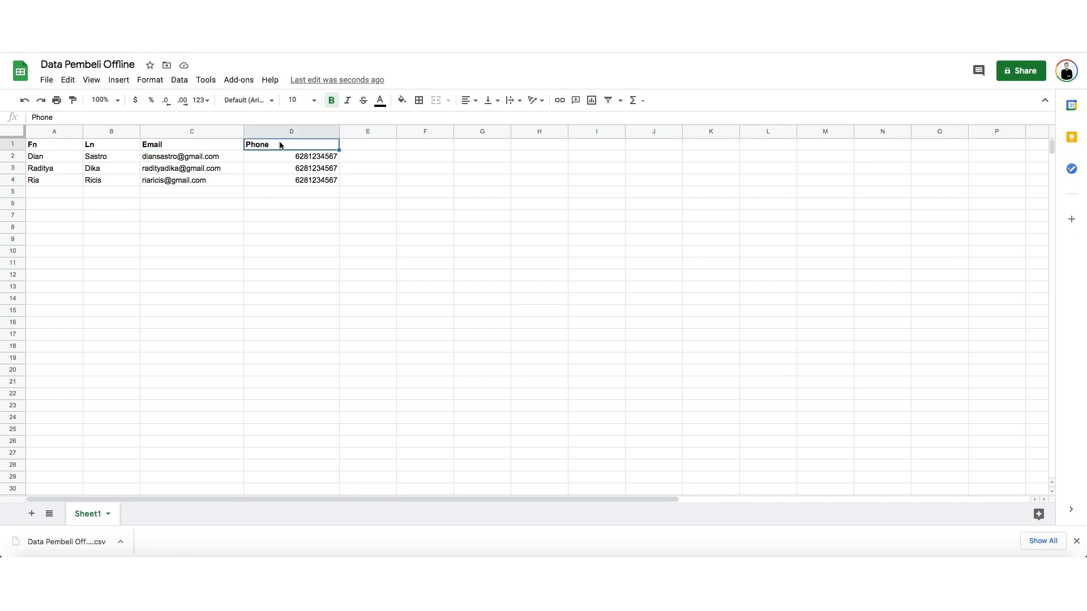
double_click(297, 159)
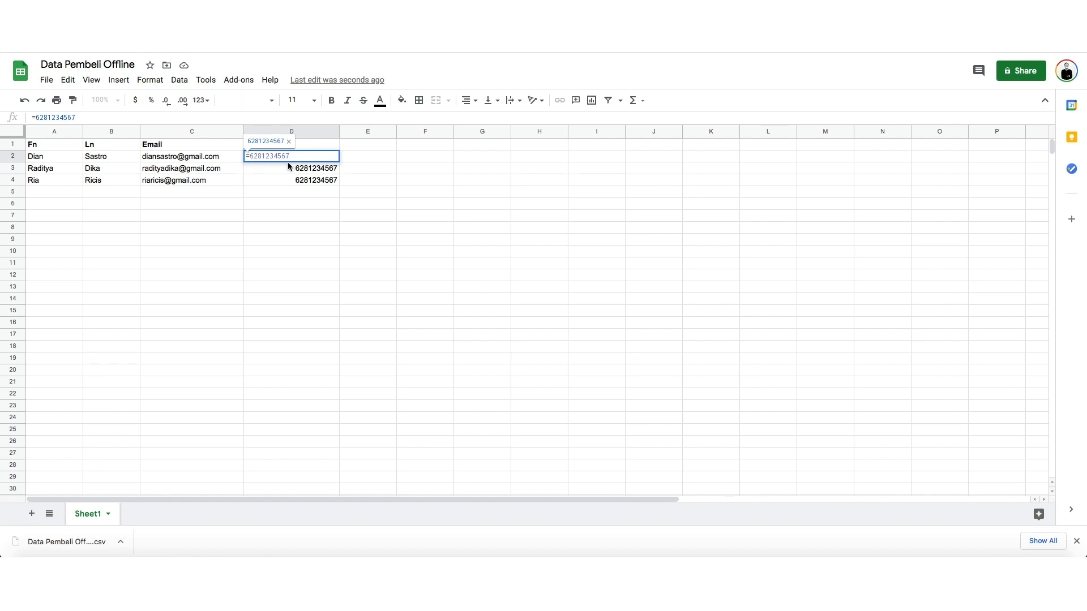
click(282, 171)
key(Escape)
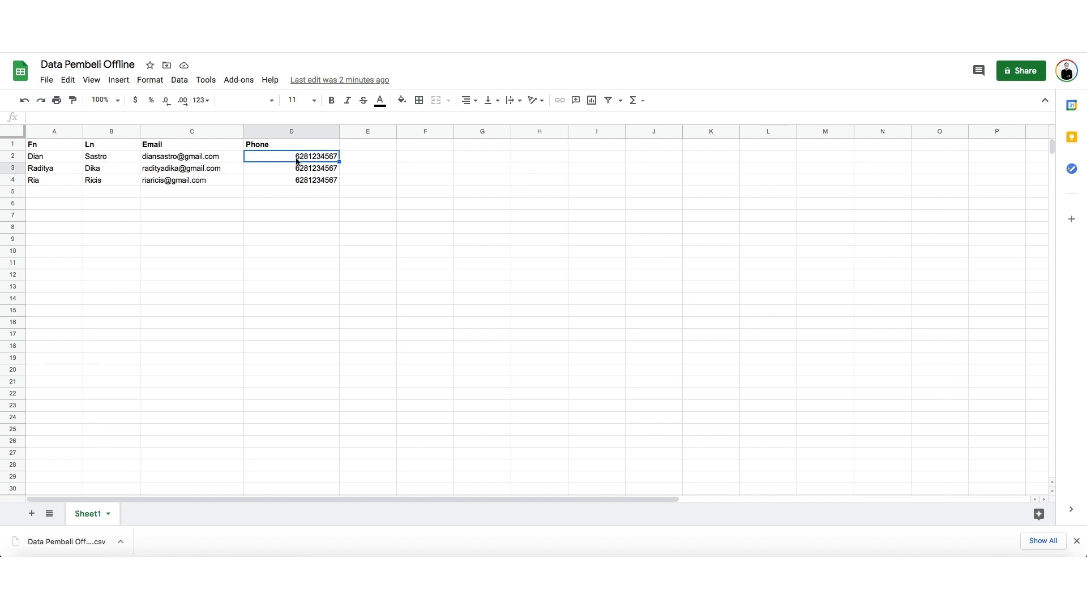
key(Left)
key(Left)
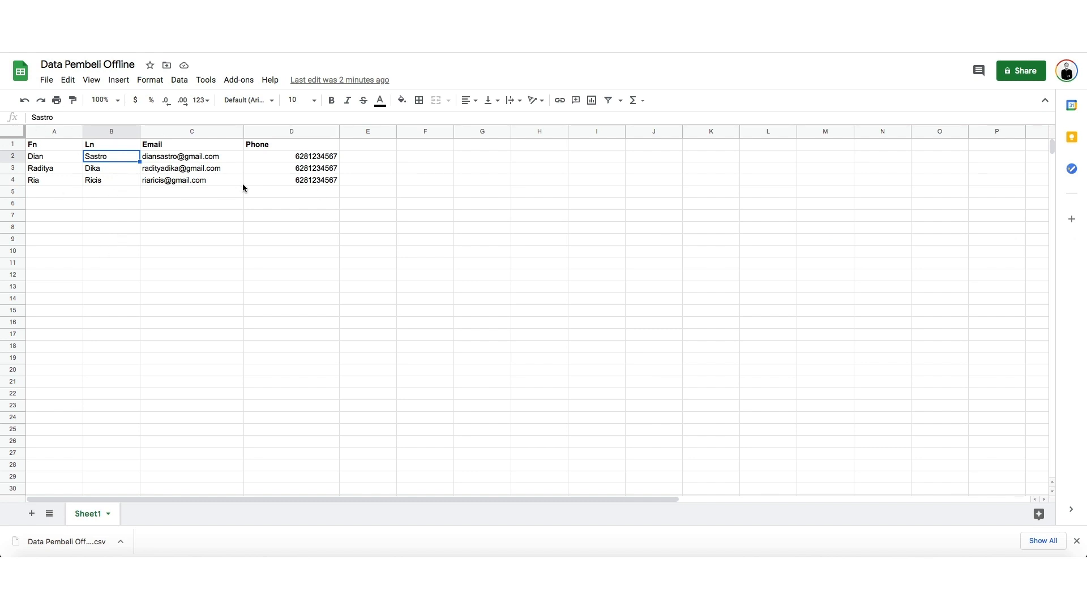
click(371, 146)
click(438, 148)
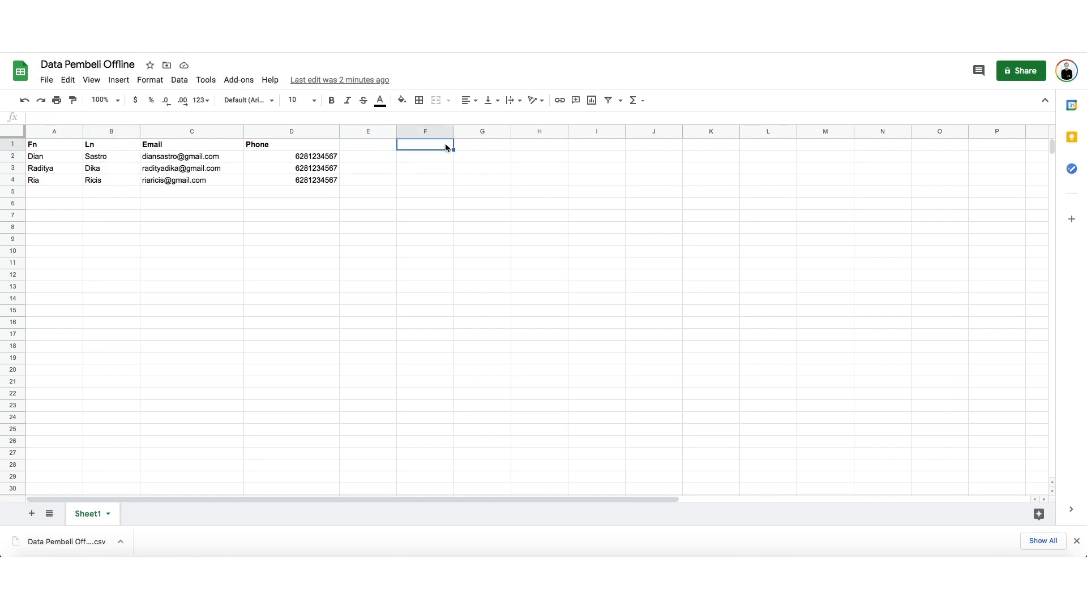
click(477, 148)
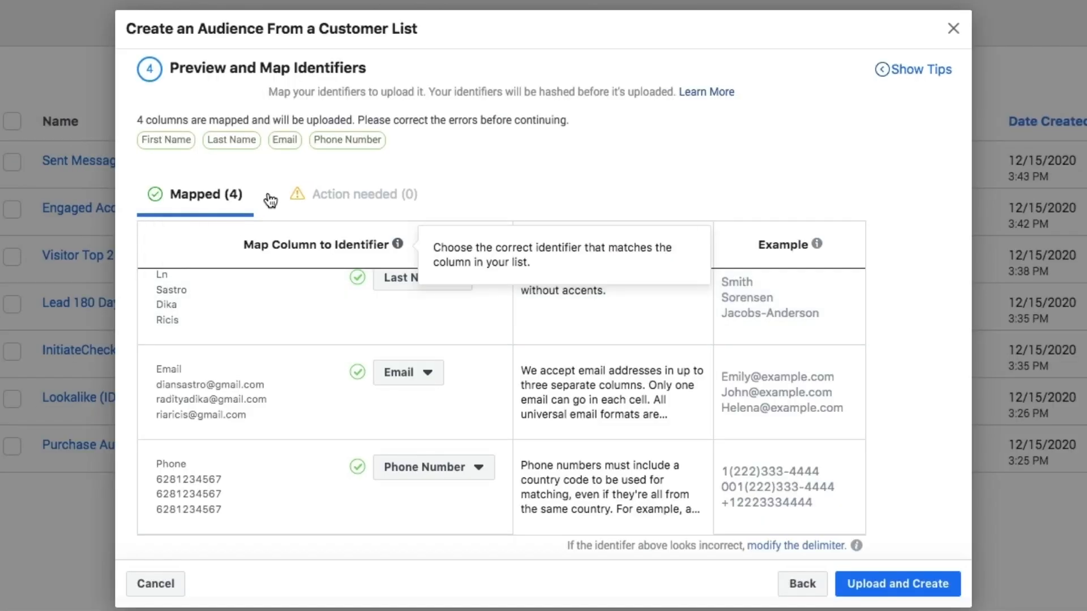
Switch to the audience dialog in Facebook Ads Manager, revisit the customer list page with its template download, and return to identifier mapping
click(813, 578)
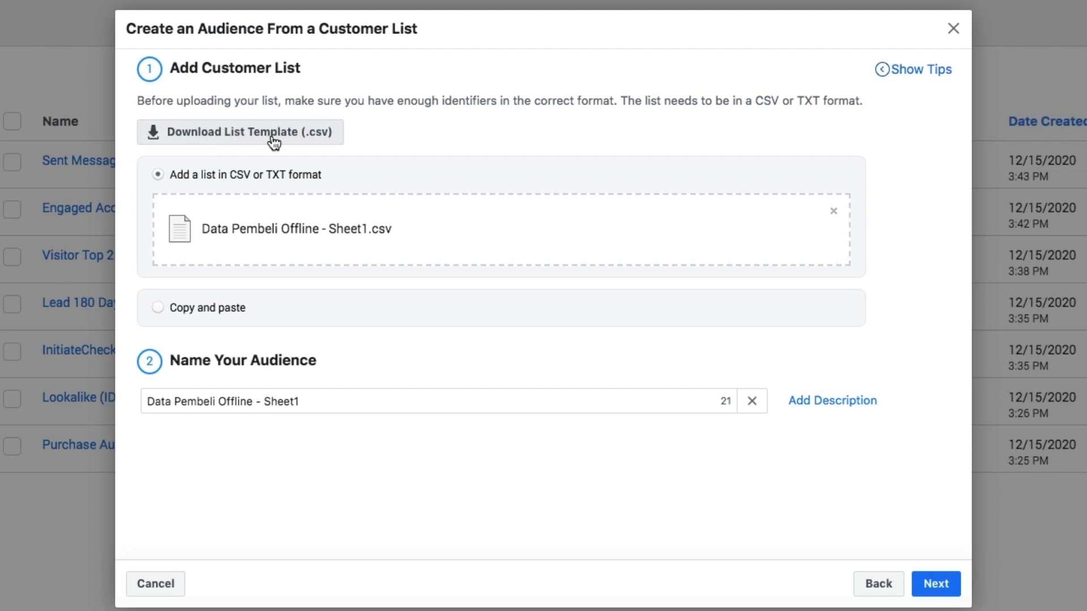
click(939, 583)
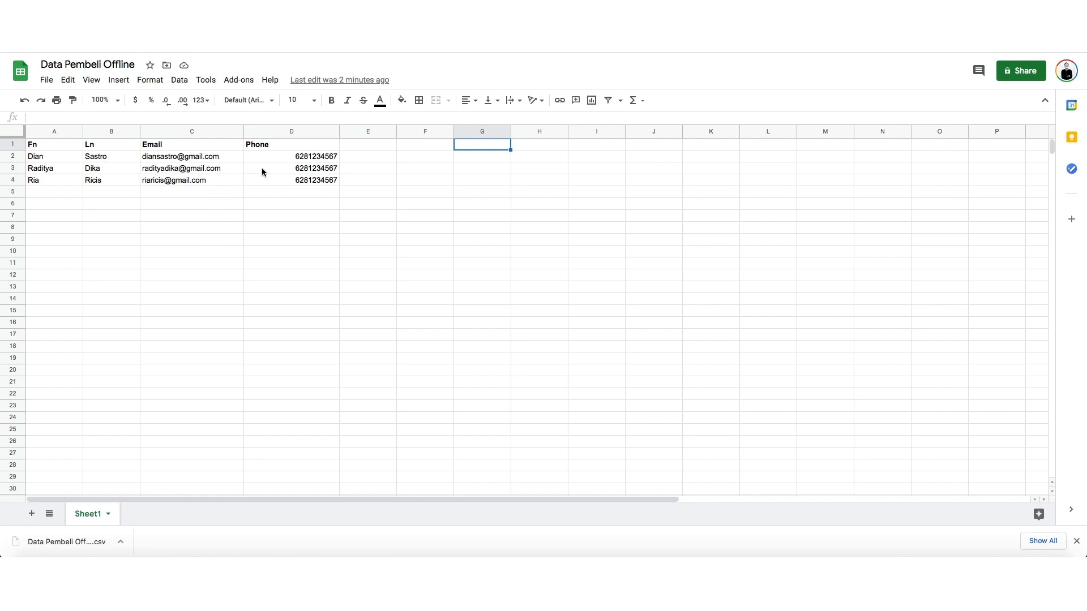
Switch to the Google Sheets spreadsheet, try deleting the Phone column, and undo the deletion
click(273, 132)
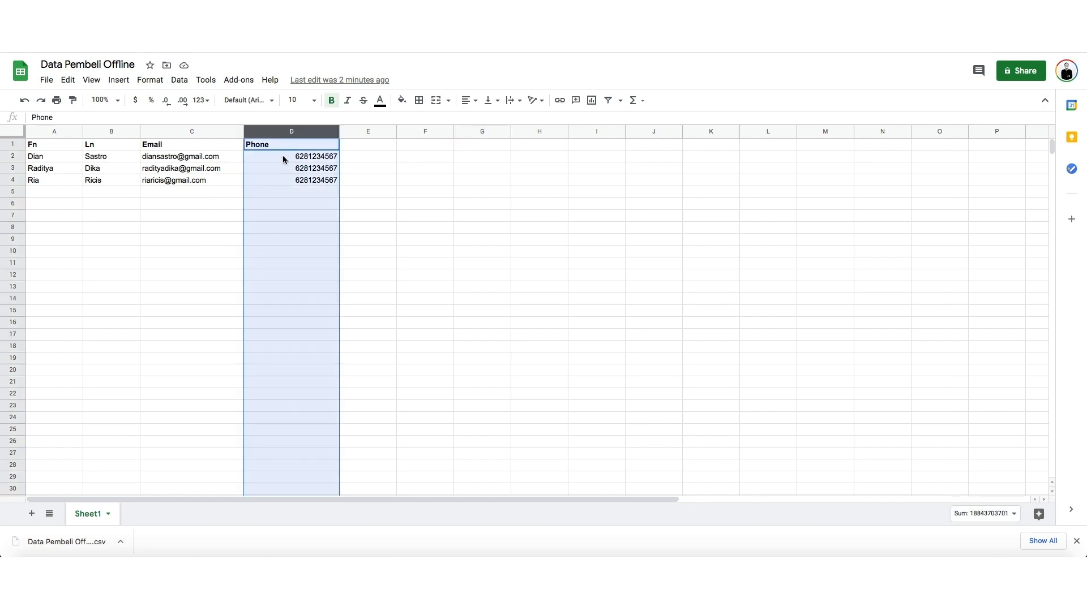
right_click(273, 138)
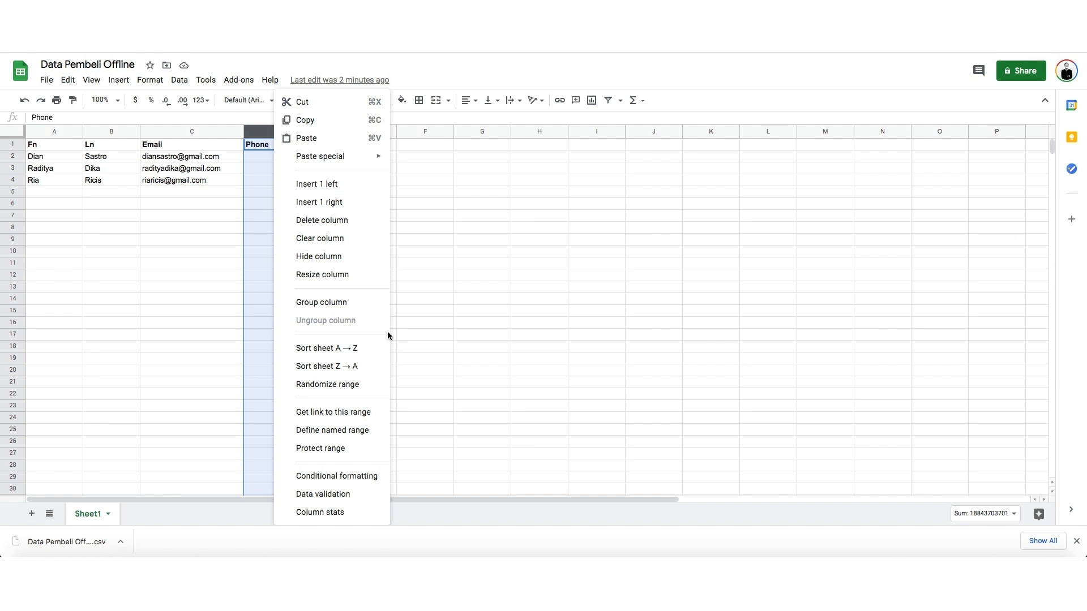
click(334, 221)
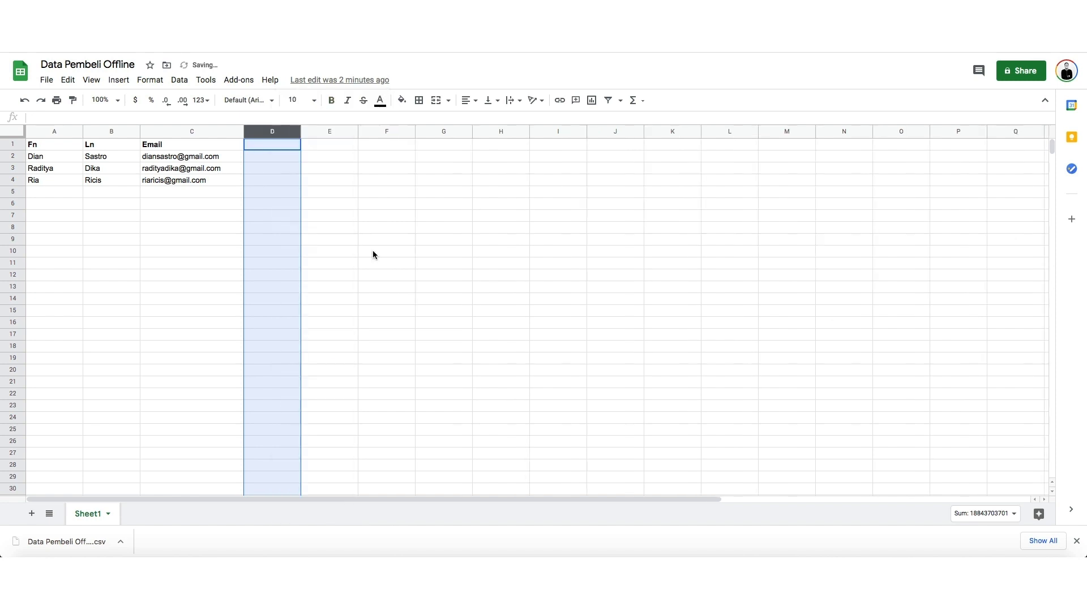
click(280, 243)
key(ctrl+z)
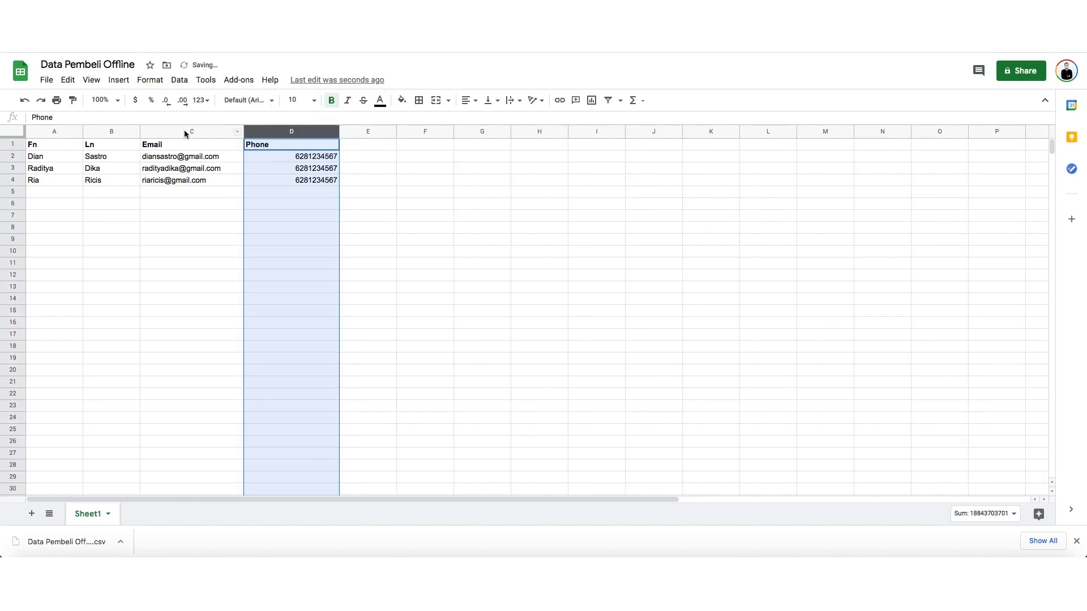
Try deleting the Email column from the sheet twice, undoing the deletion each time
click(185, 131)
right_click(186, 132)
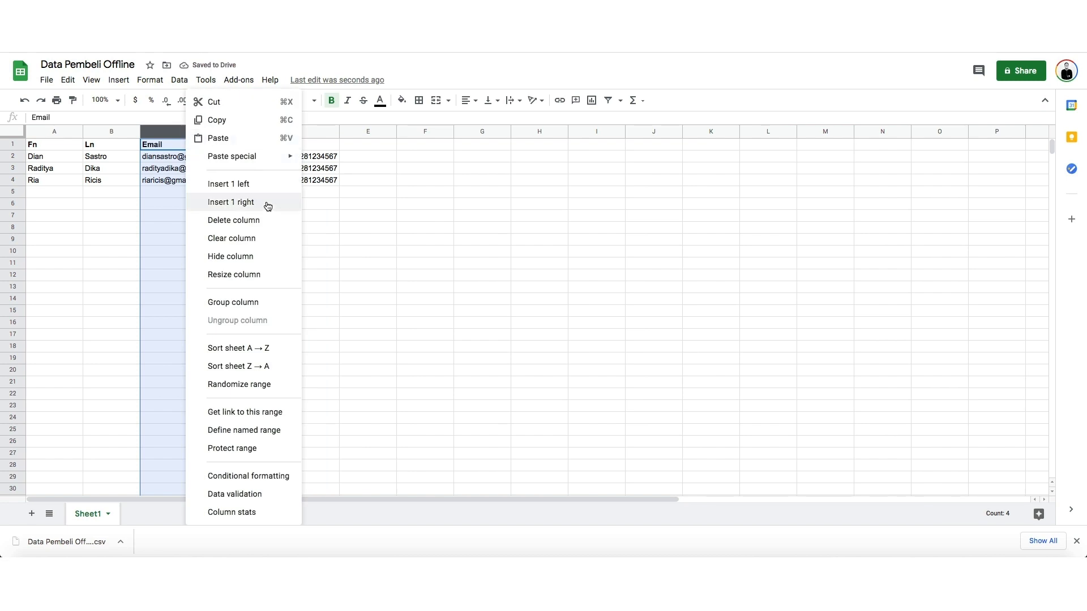
click(270, 226)
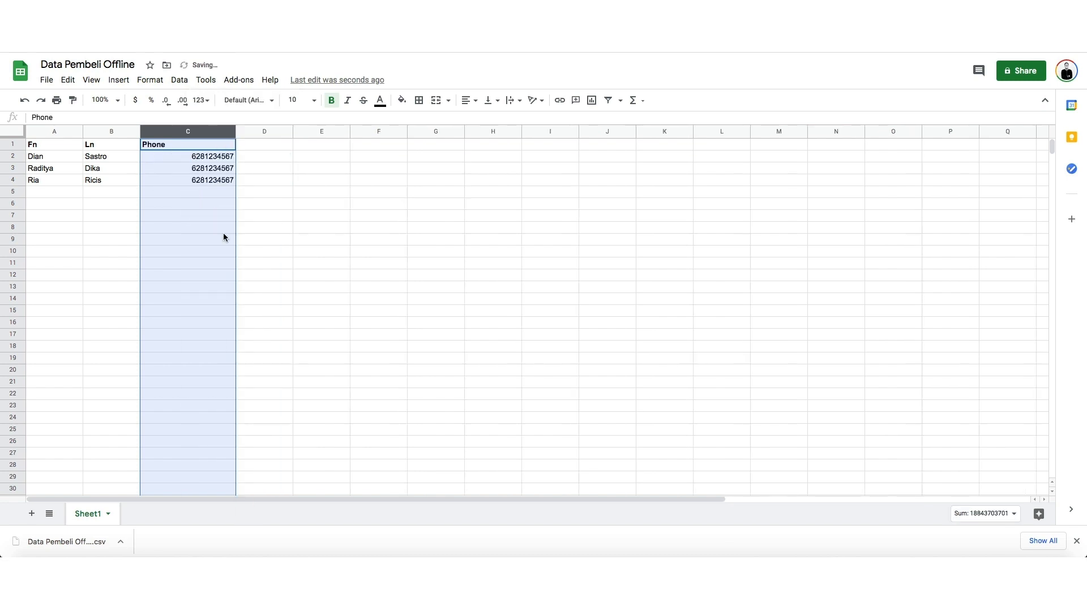
key(super+z)
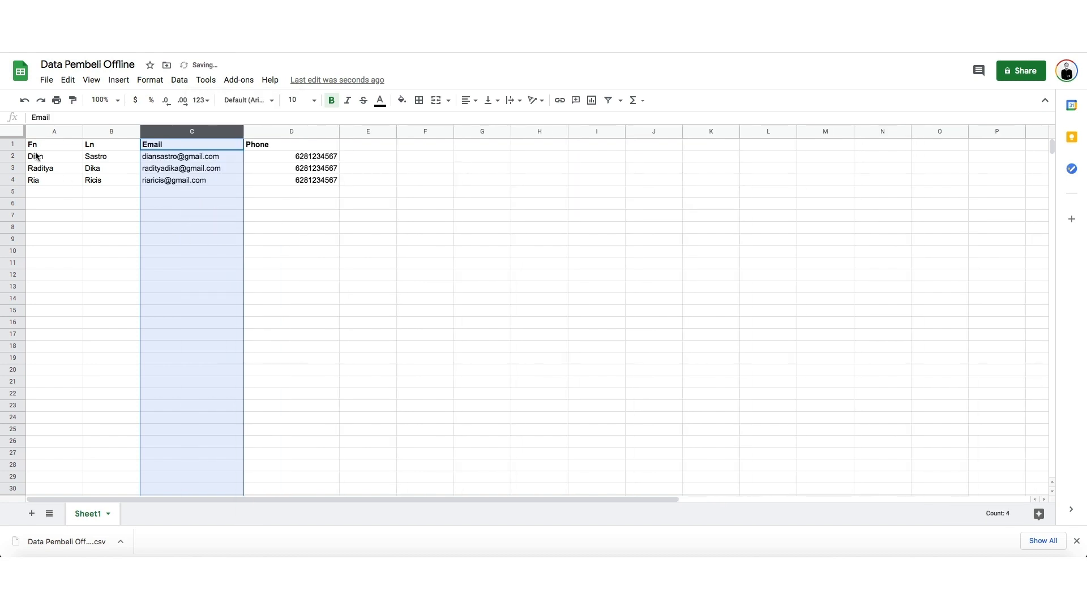
right_click(168, 132)
click(235, 221)
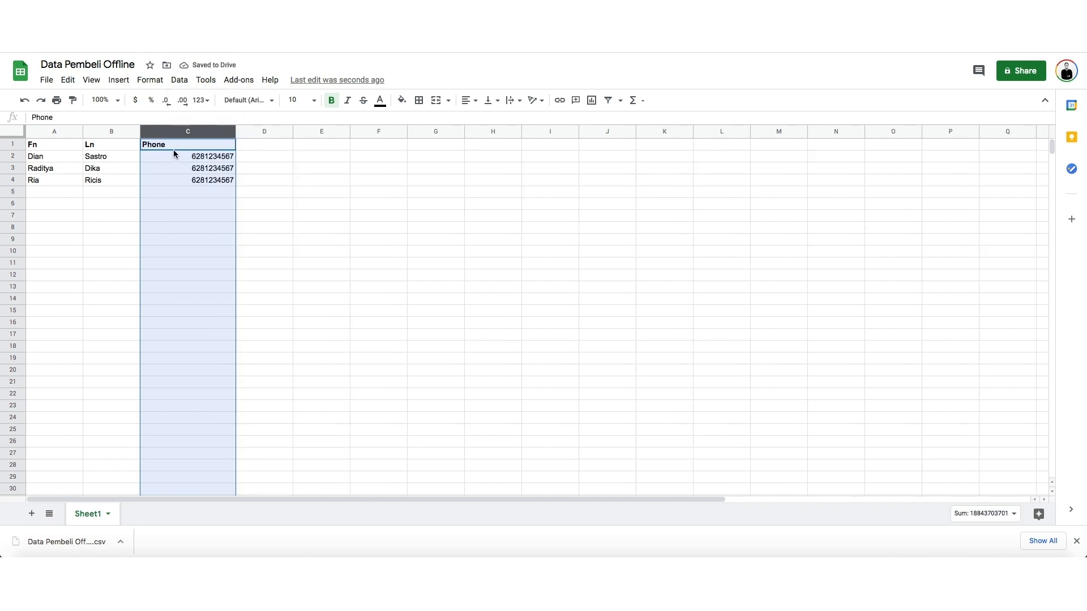
key(super+z)
click(191, 216)
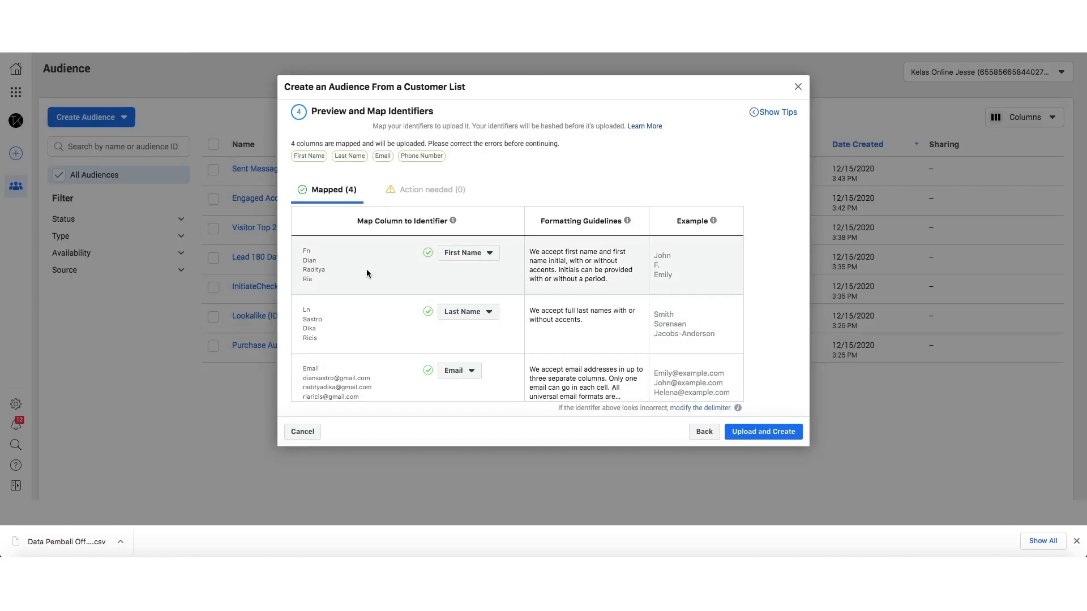
Switch to Facebook Ads Manager and review the mapping status, formatting guidelines, and examples for all the customer list identifiers
mouse_move(428, 259)
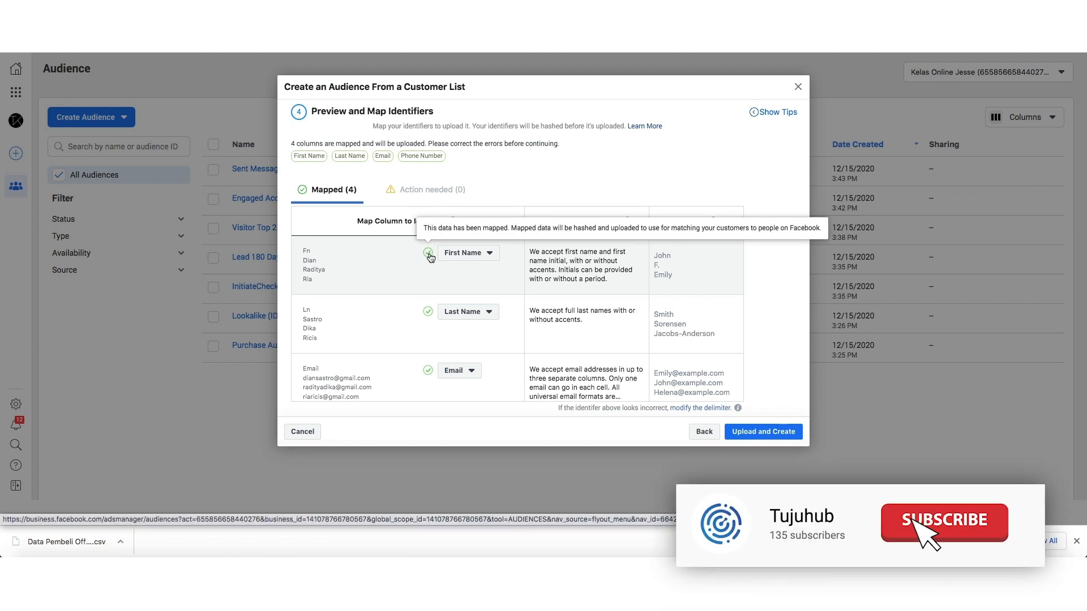
scroll(431, 259, down, 3)
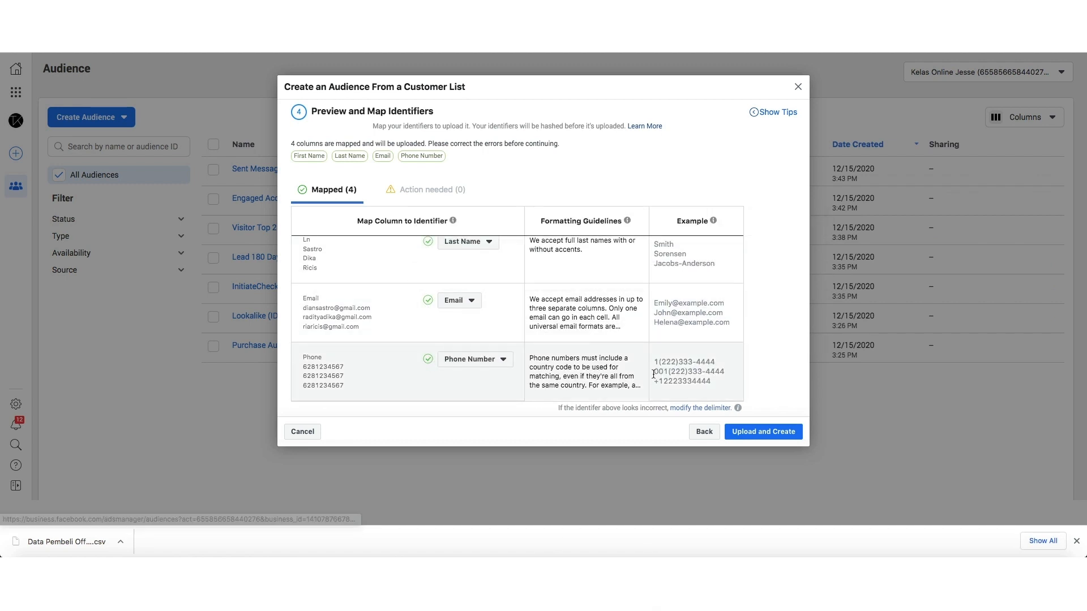
scroll(650, 379, up, 3)
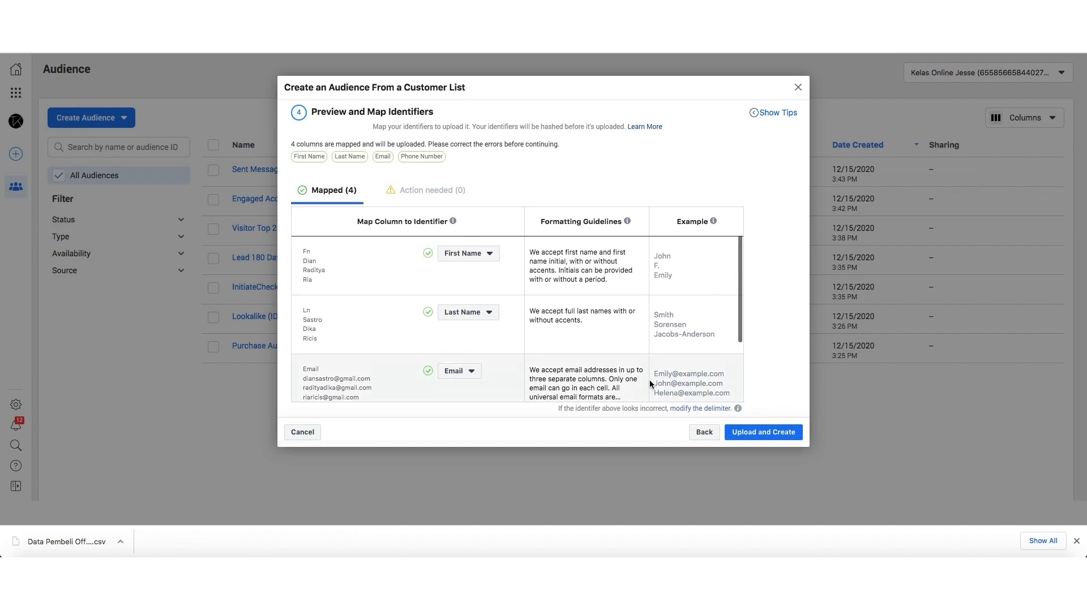
scroll(650, 379, down, 3)
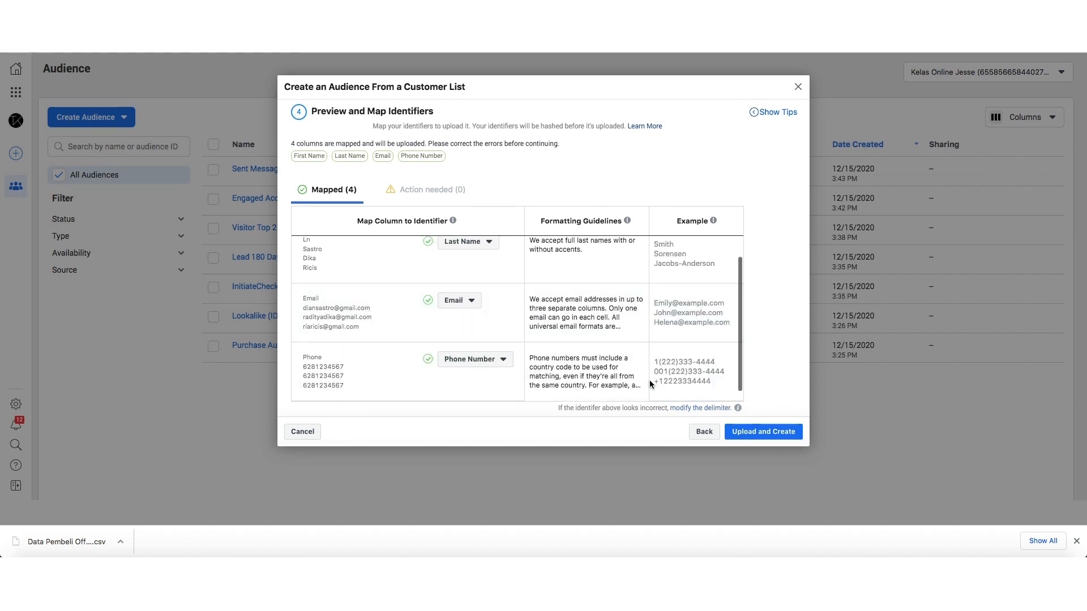
Upload the mapped customer list to create the custom audience, and start a lookalike audience from it
click(762, 435)
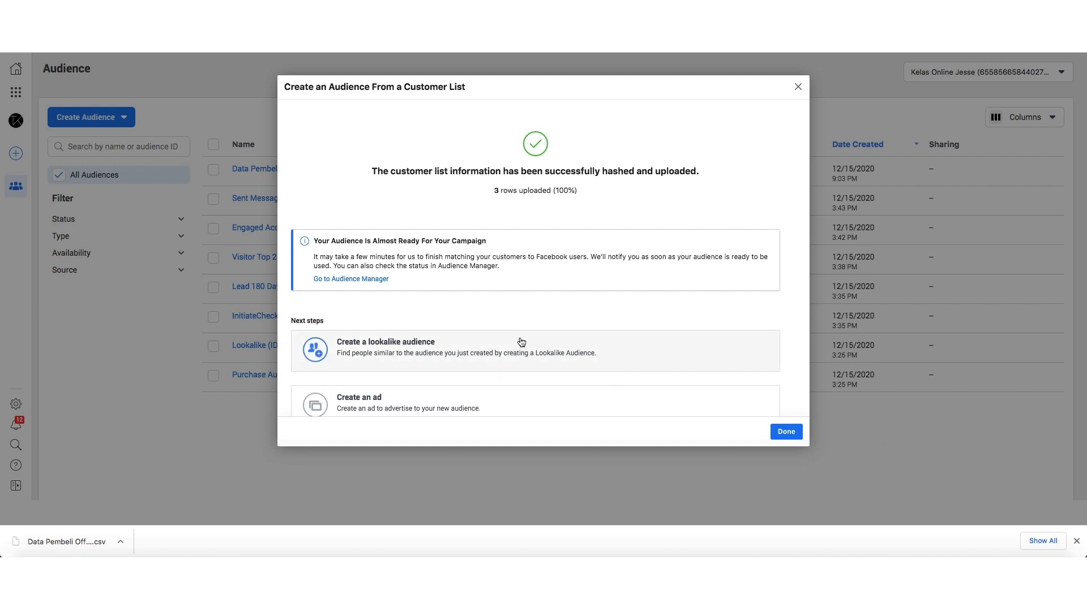
scroll(509, 321, down, 2)
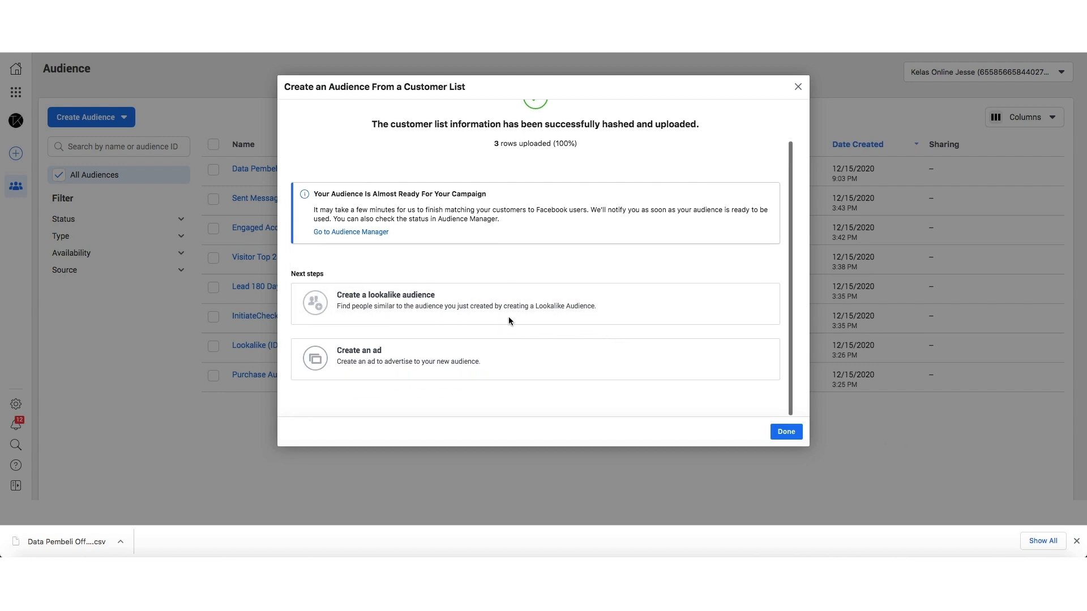
click(357, 300)
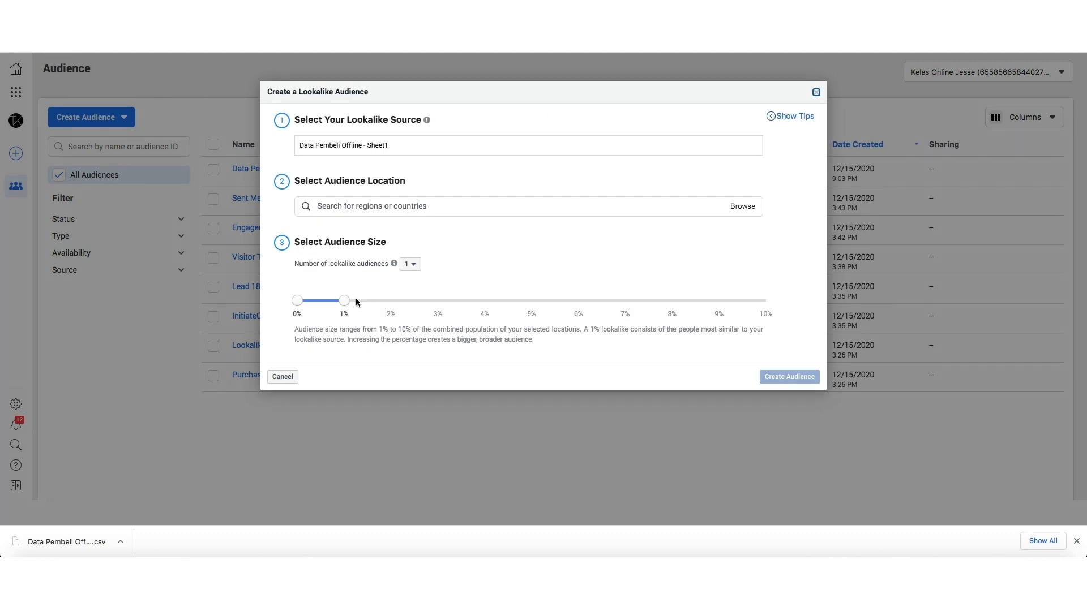
Clear the lookalike source and reselect the Data Pembeli Offline - Sheet1 custom audience from the non-value-based sources
click(370, 145)
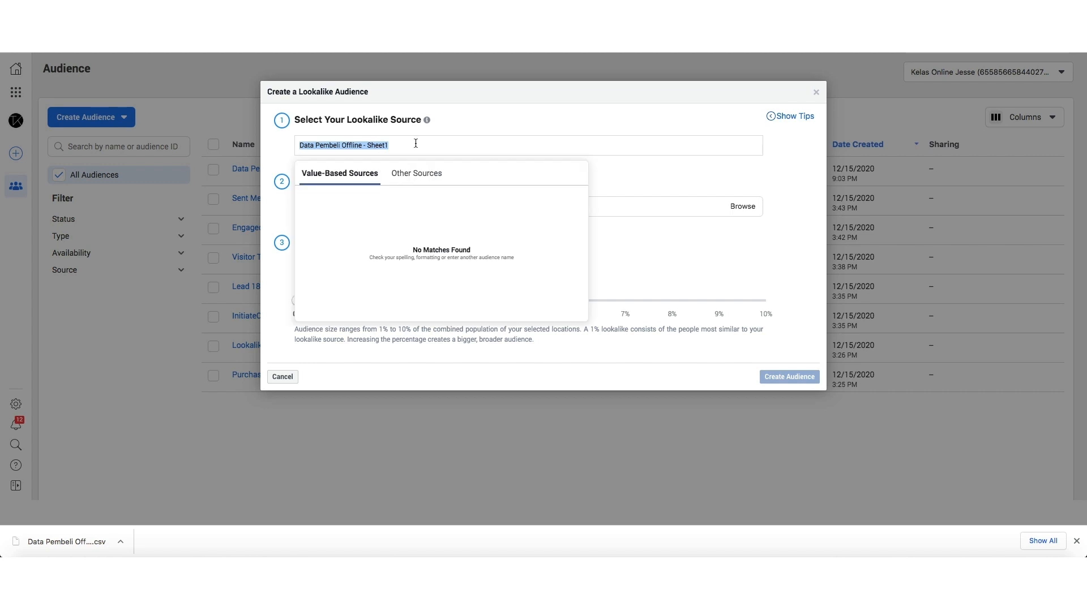
key(BackSpace)
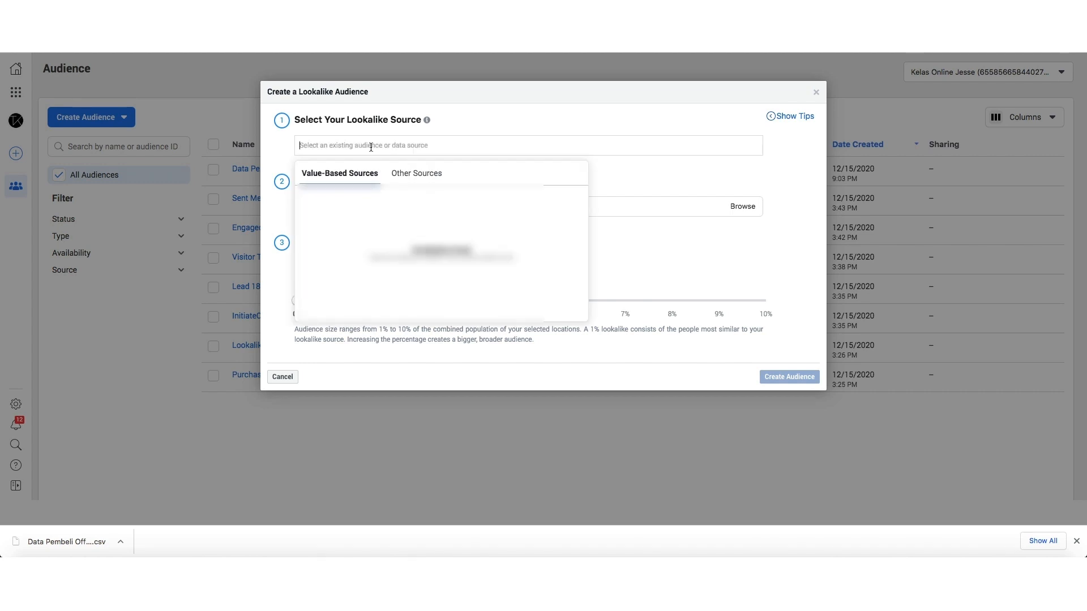
click(406, 174)
scroll(422, 227, down, 5)
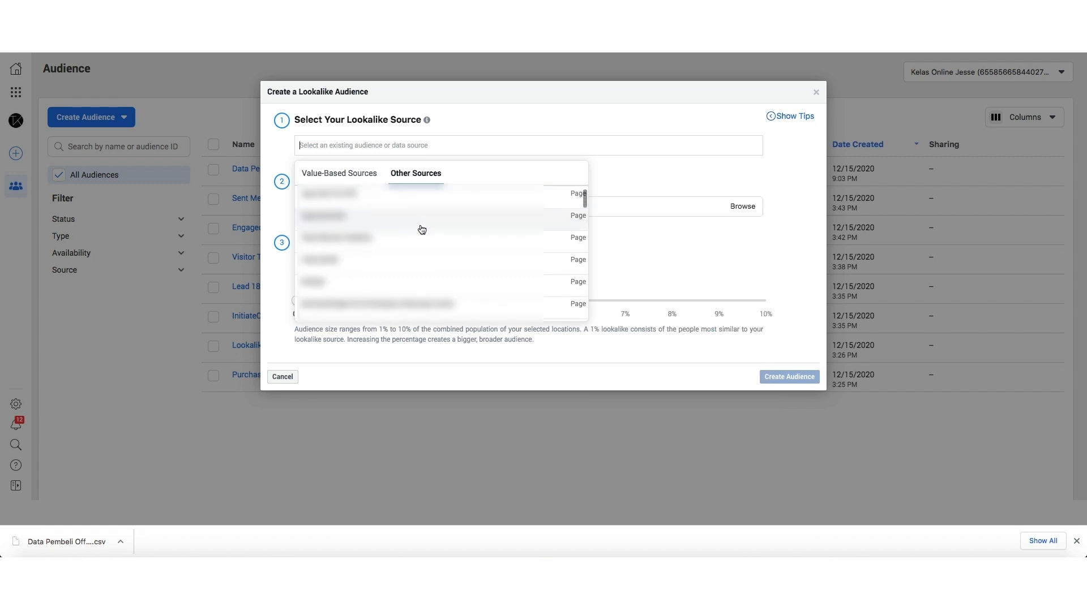
scroll(422, 229, down, 1)
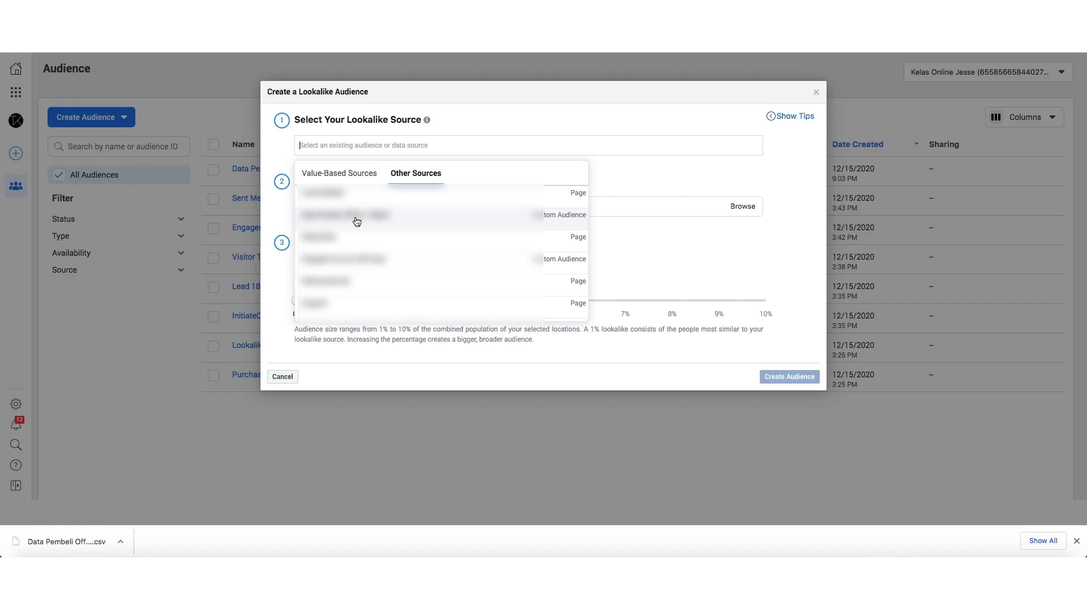
click(357, 219)
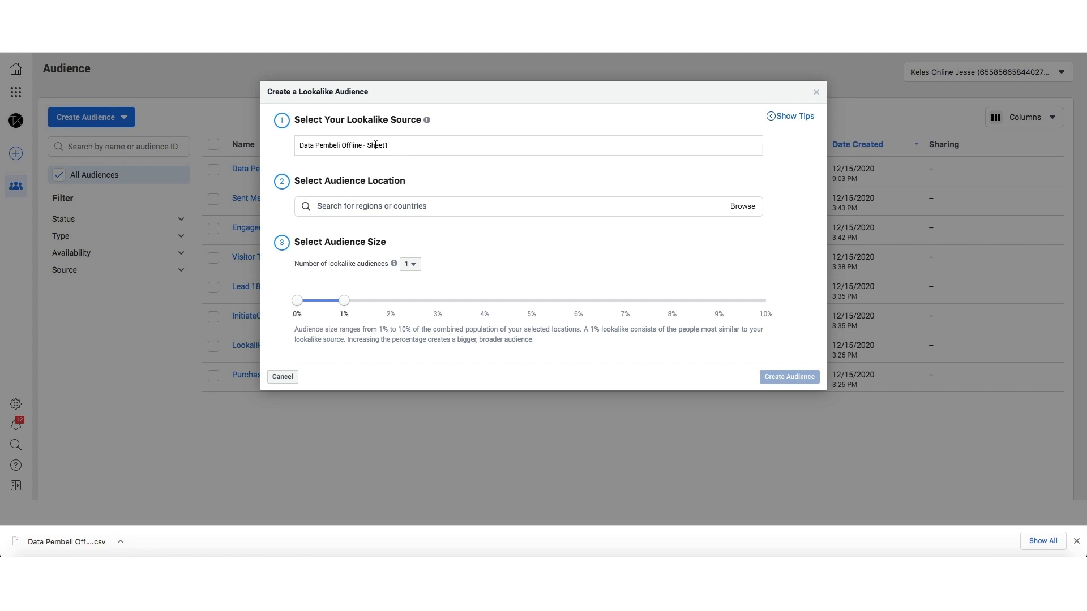
Set Indonesia as the audience location and create the 1% lookalike of Data Pembeli Offline - Sheet1
click(426, 205)
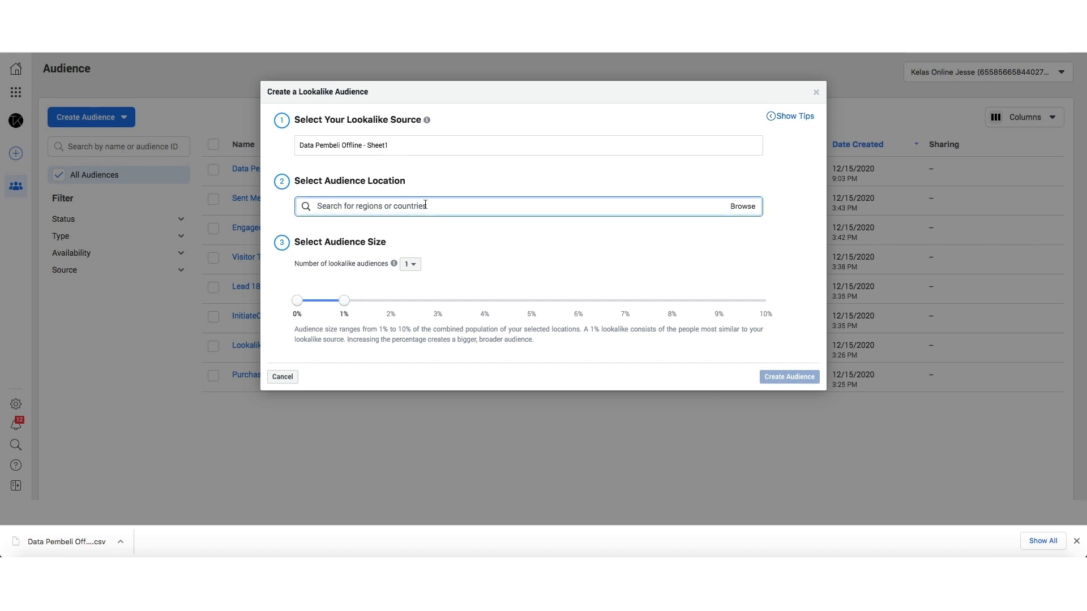
text(indonesia)
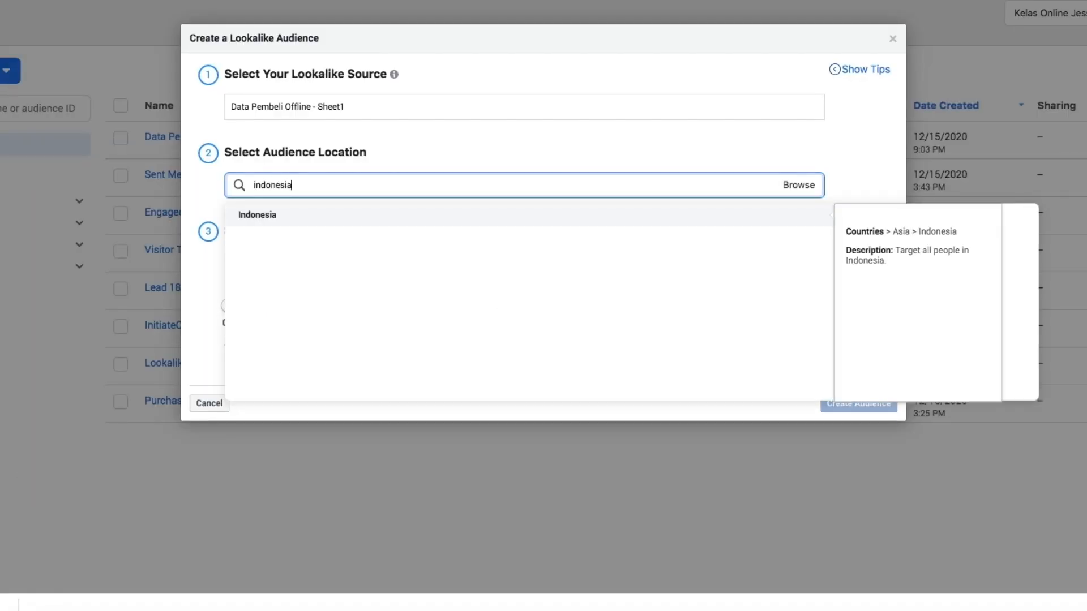
click(425, 230)
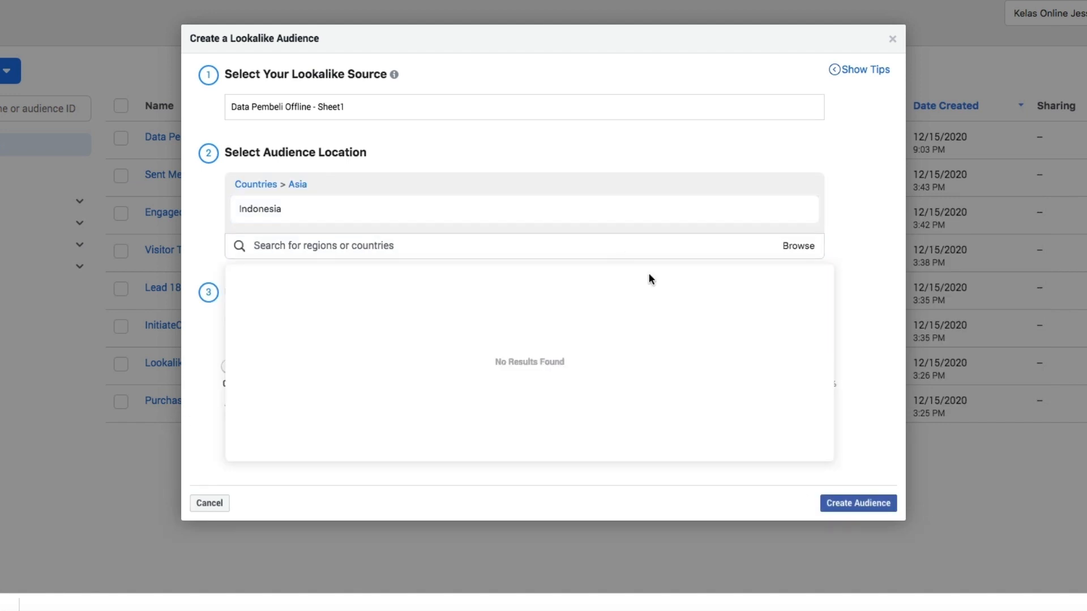
click(472, 131)
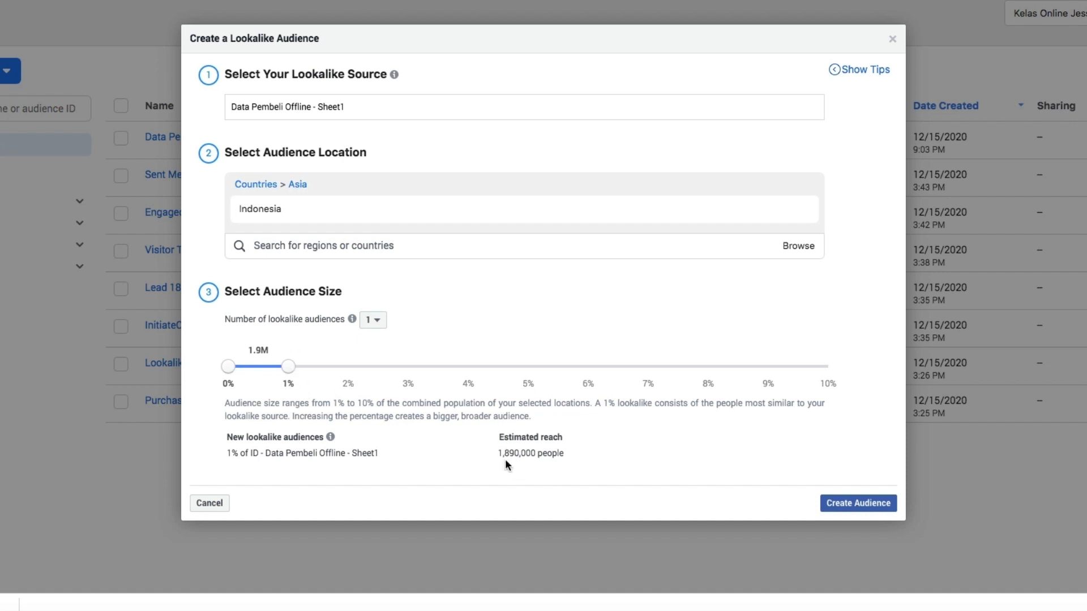
click(857, 504)
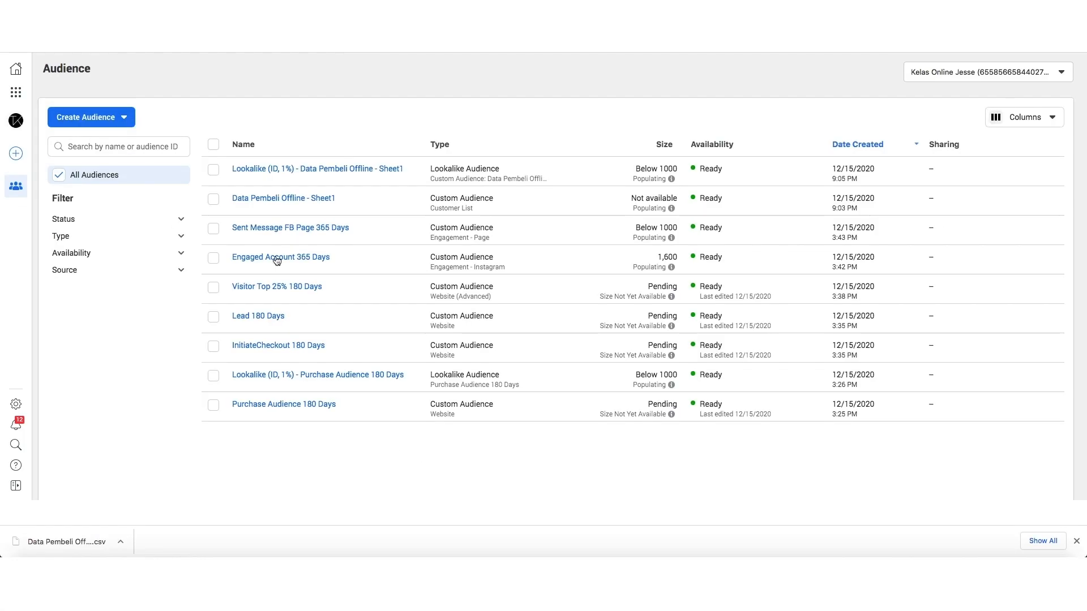
Start another custom audience with a customer list as its source and continue past the list preparation page
mouse_move(332, 170)
click(102, 123)
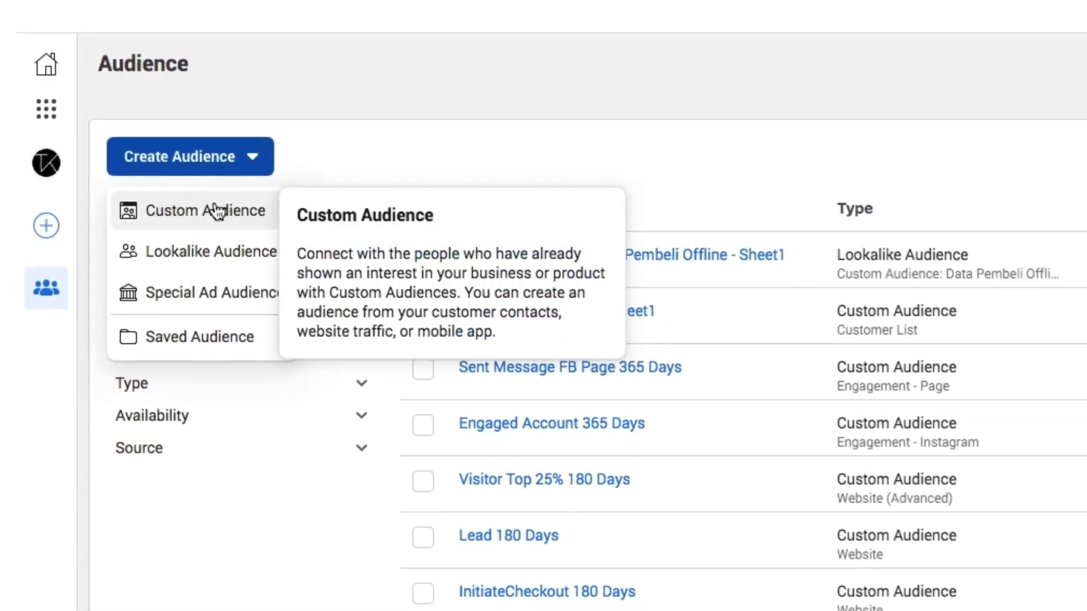
click(214, 211)
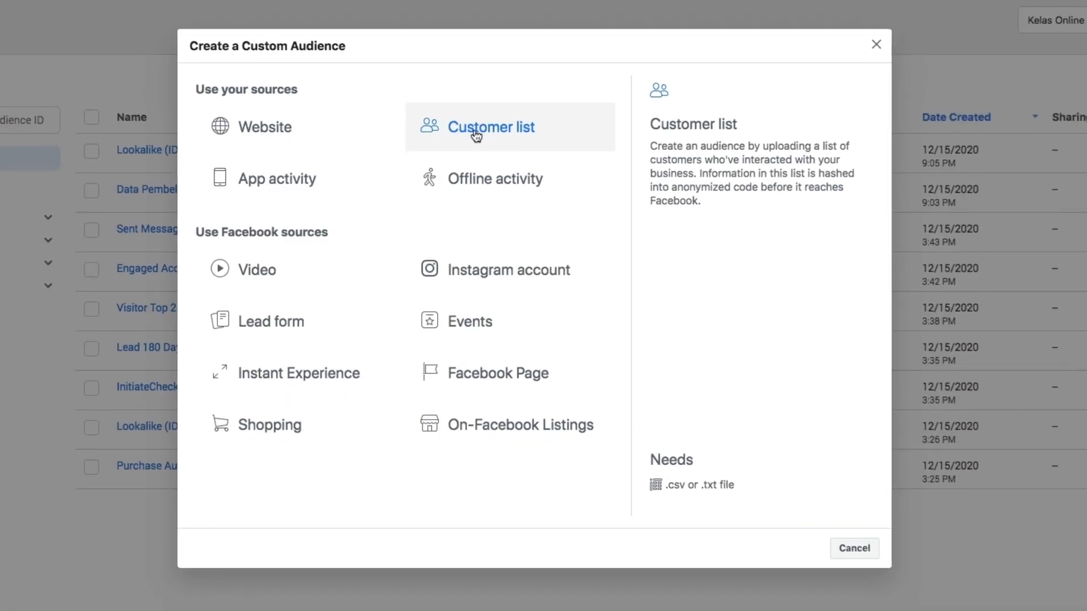
click(469, 142)
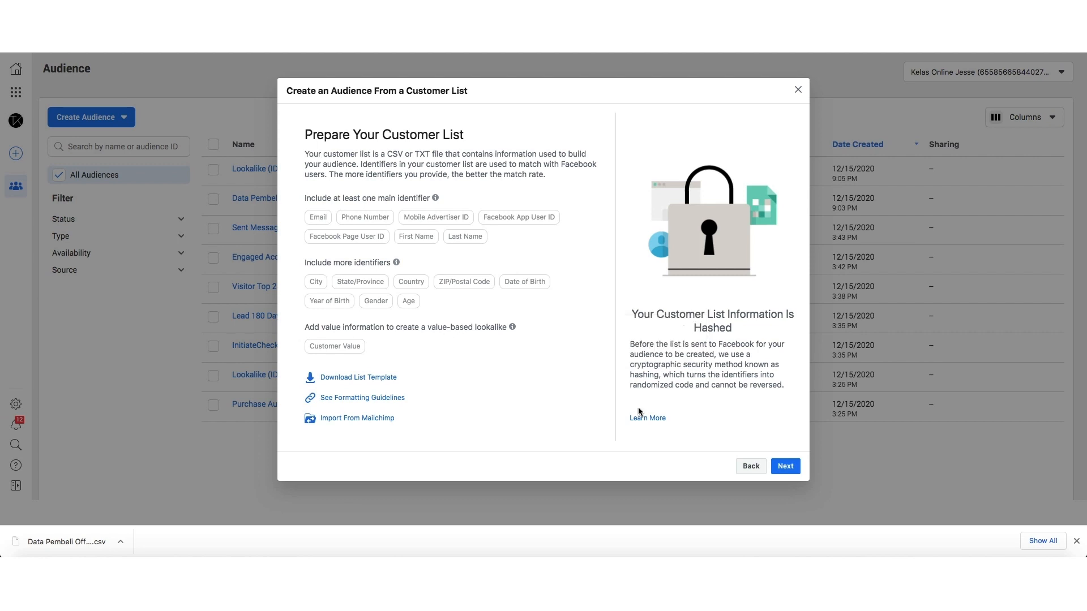
click(787, 466)
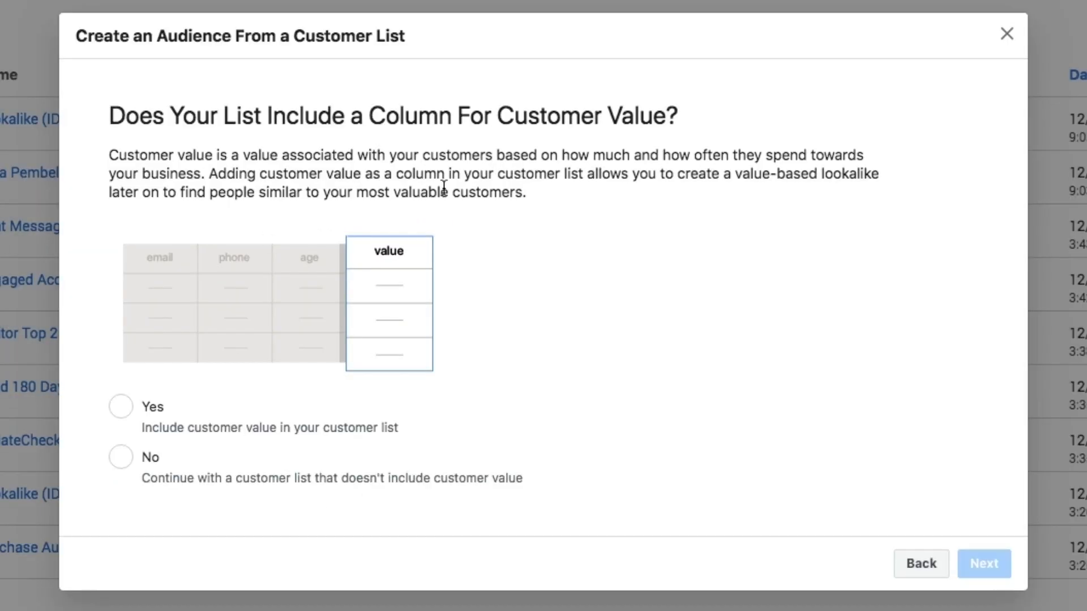
Specify that the list includes a customer value column, review the value-based lookalike explanation, and continue to the file upload page
click(120, 406)
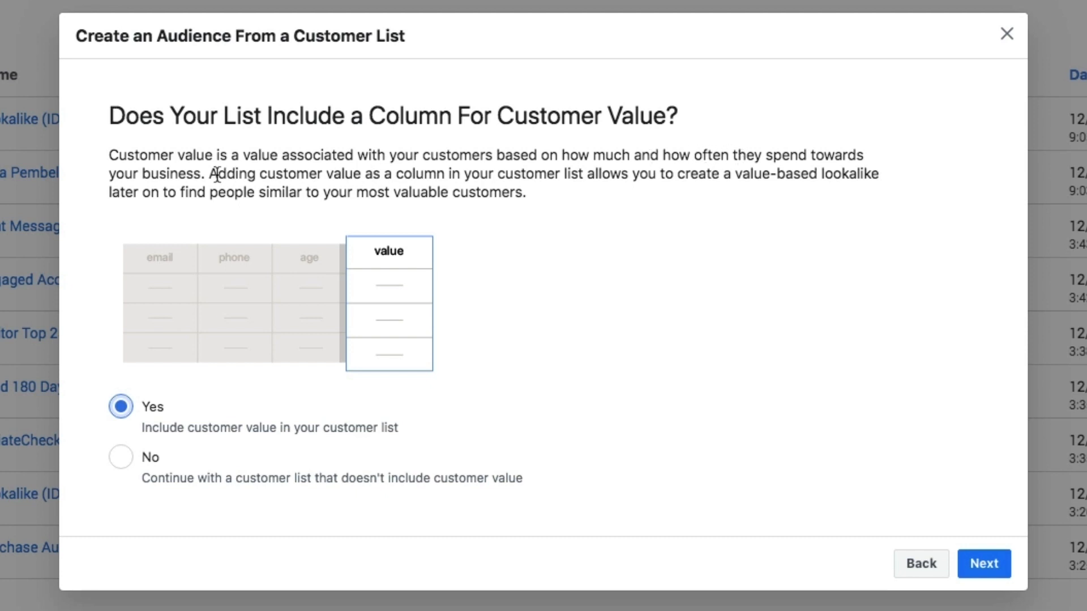
drag(209, 173, 558, 192)
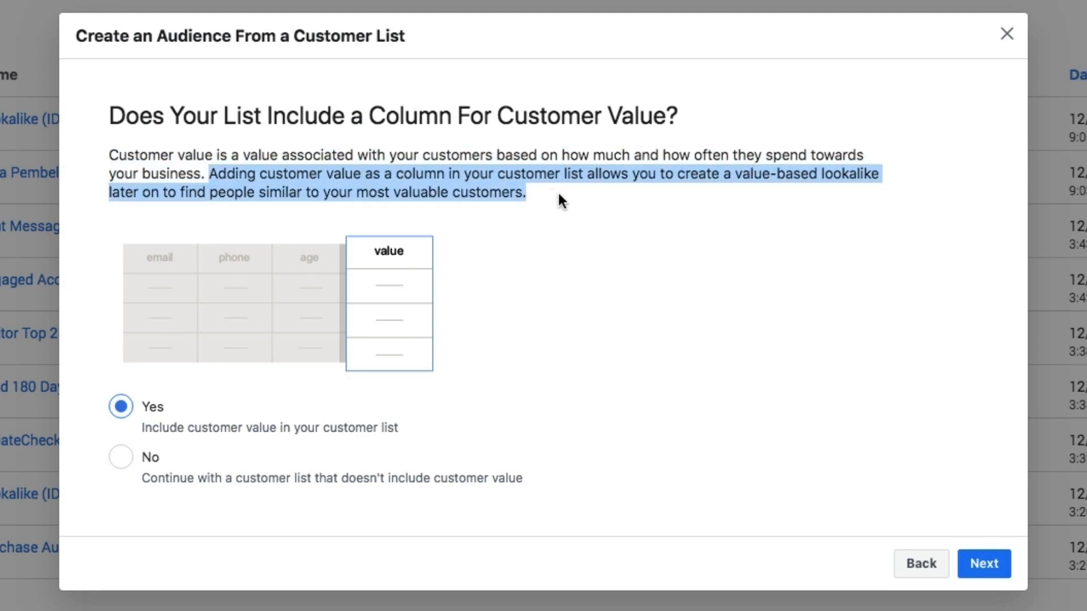
drag(209, 173, 533, 195)
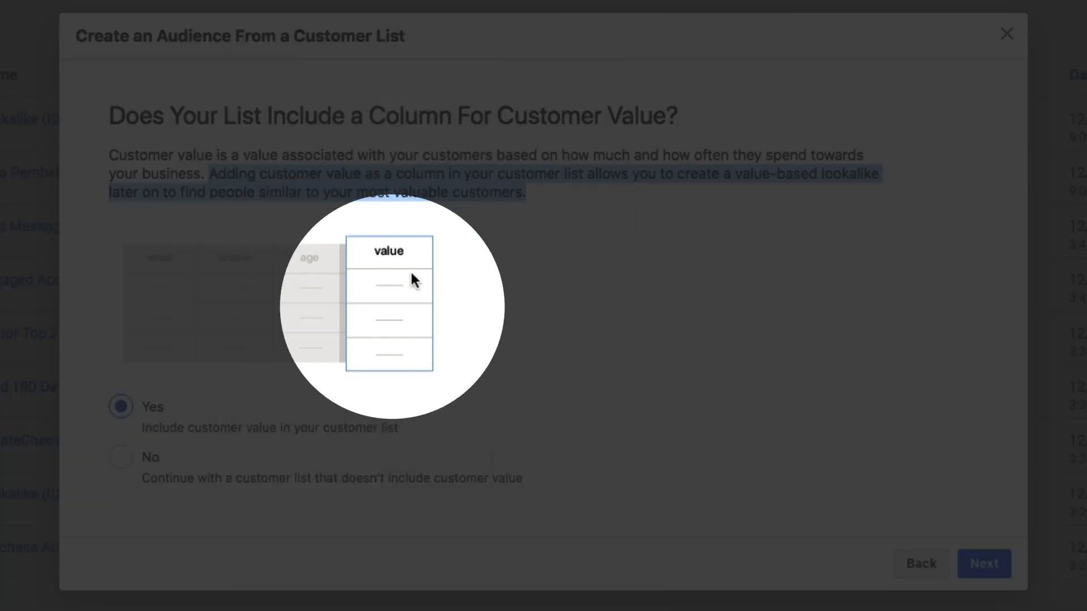
click(690, 364)
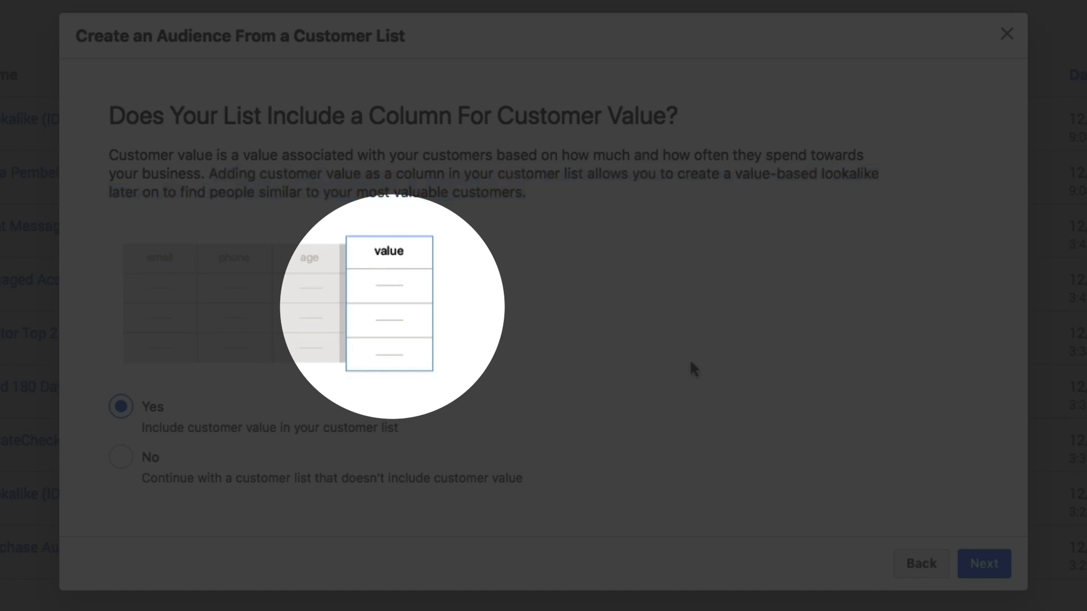
click(985, 564)
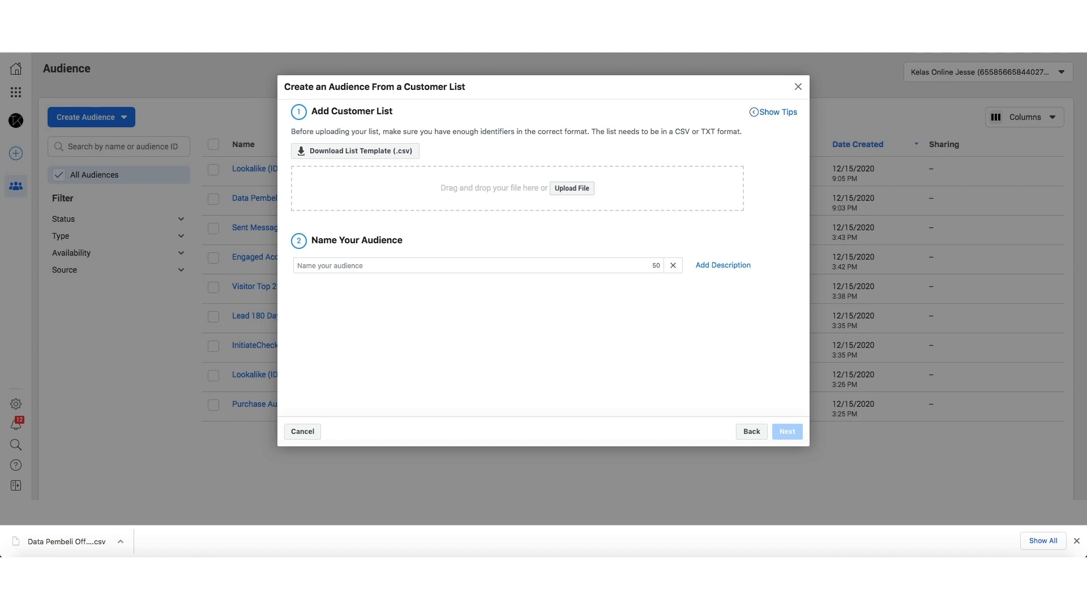
Switch to the Data Pembeli Offline spreadsheet in Google Sheets and add a bold Value header in E1, widening column E
key(ctrl+Tab)
click(385, 148)
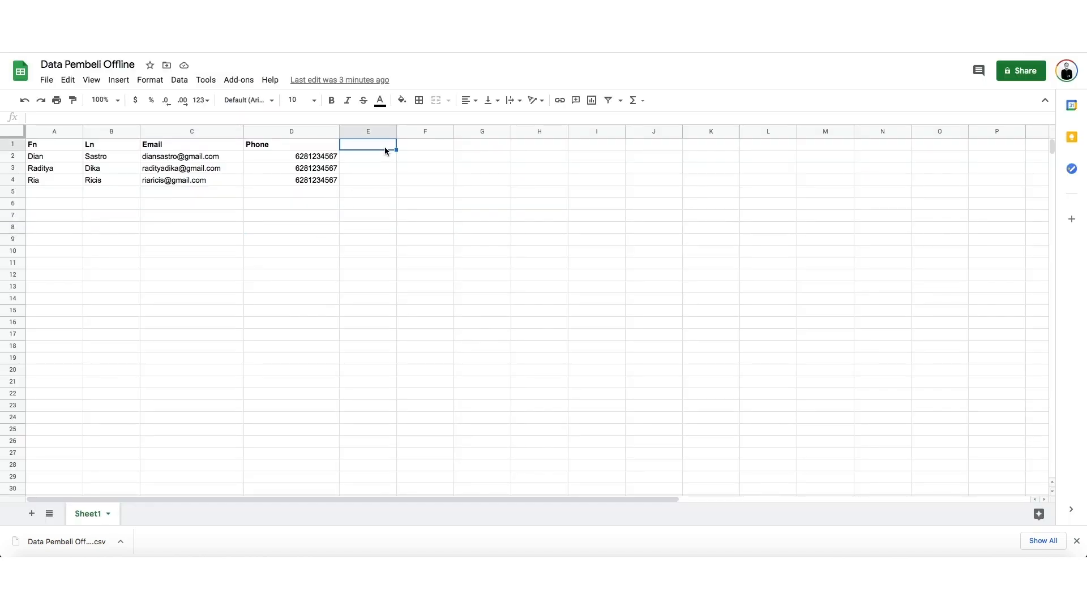
text(Value)
key(Return)
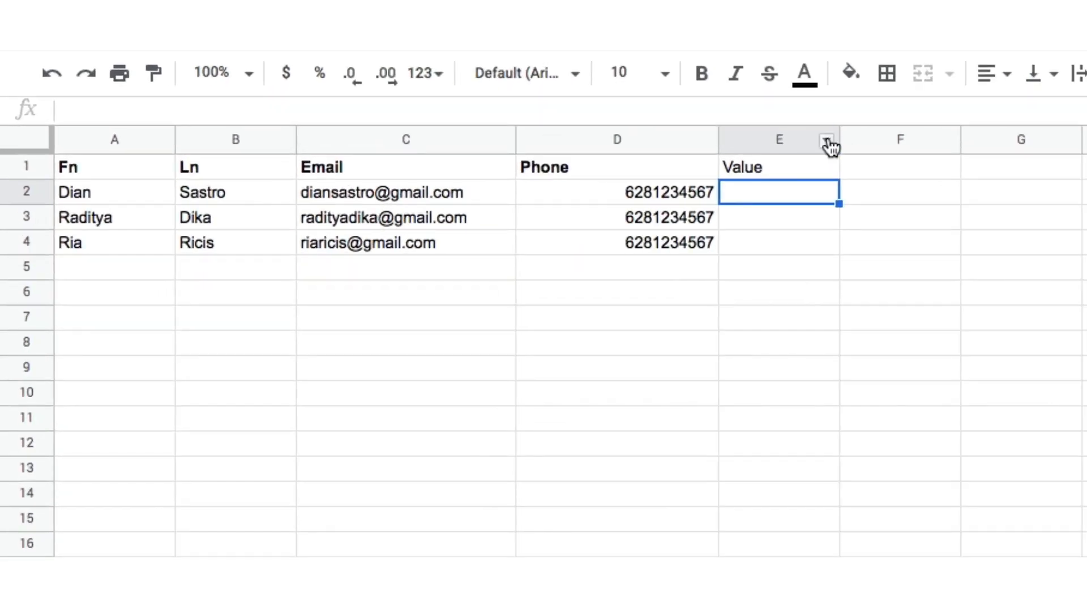
drag(839, 139, 954, 139)
click(816, 171)
key(ctrl+b)
Enter the customer values 100, 50000 and 10000 in cells E2 to E4
click(843, 193)
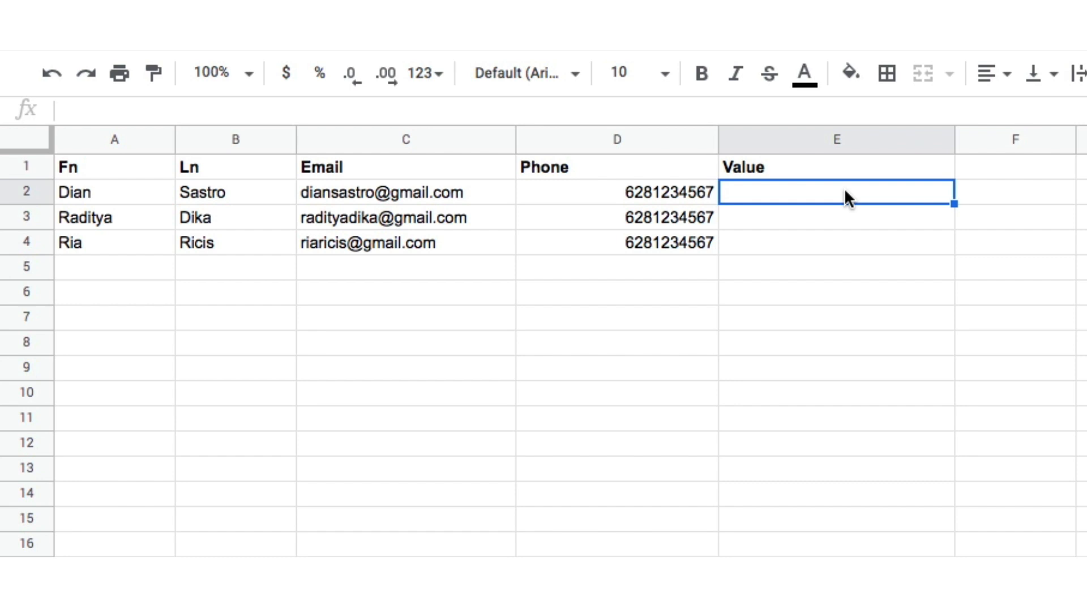
text(100)
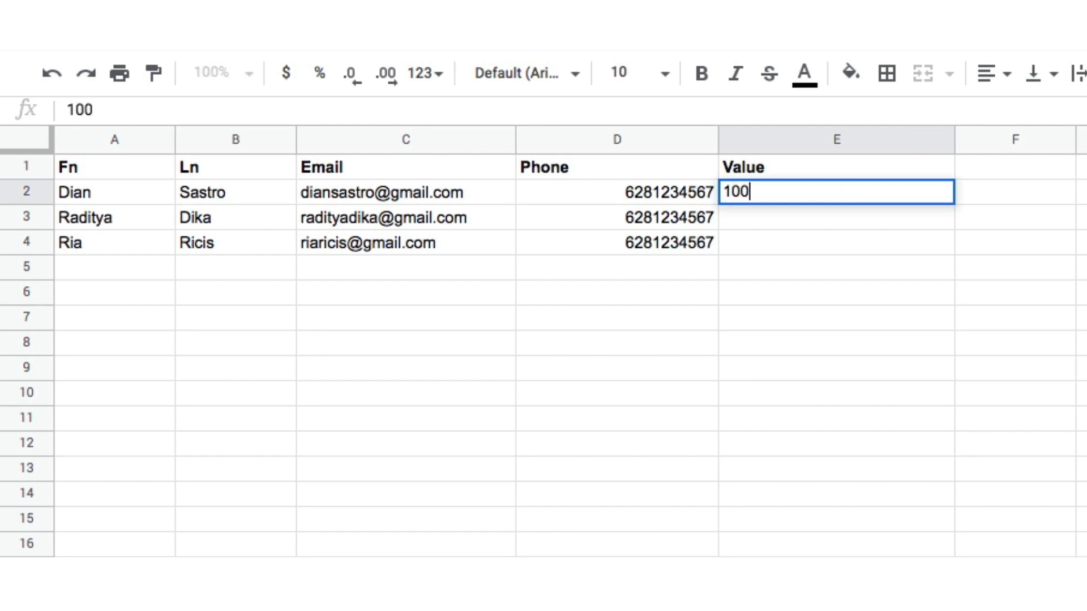
key(Return)
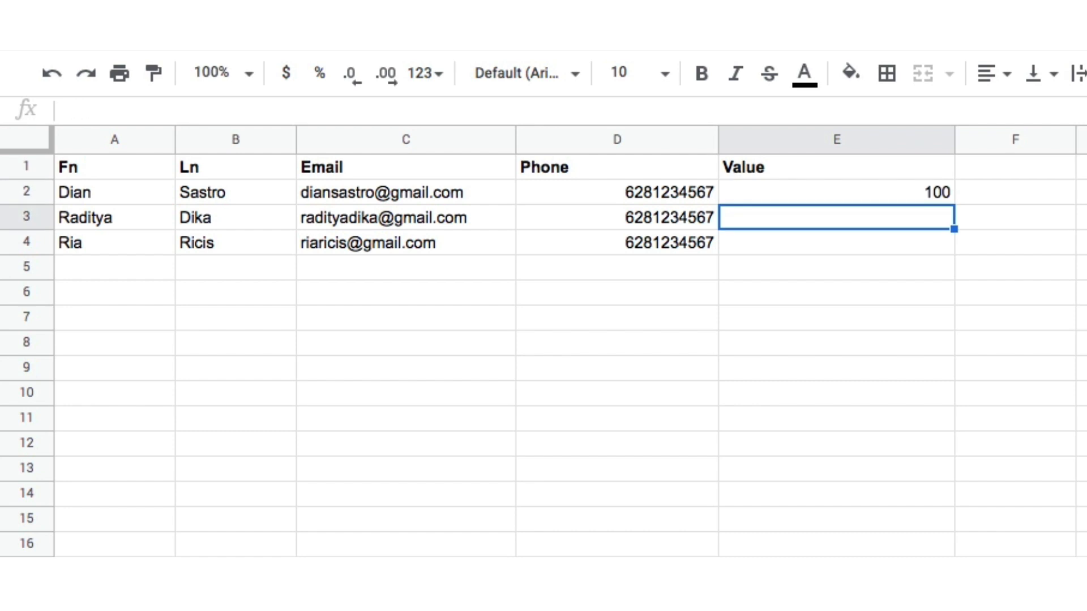
text(50000)
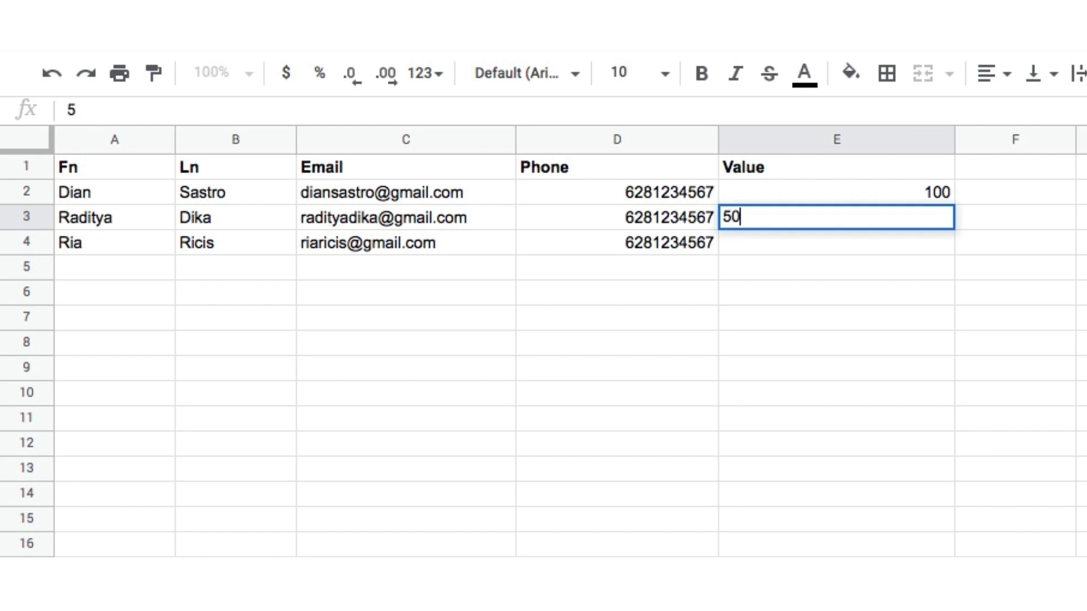
key(Return)
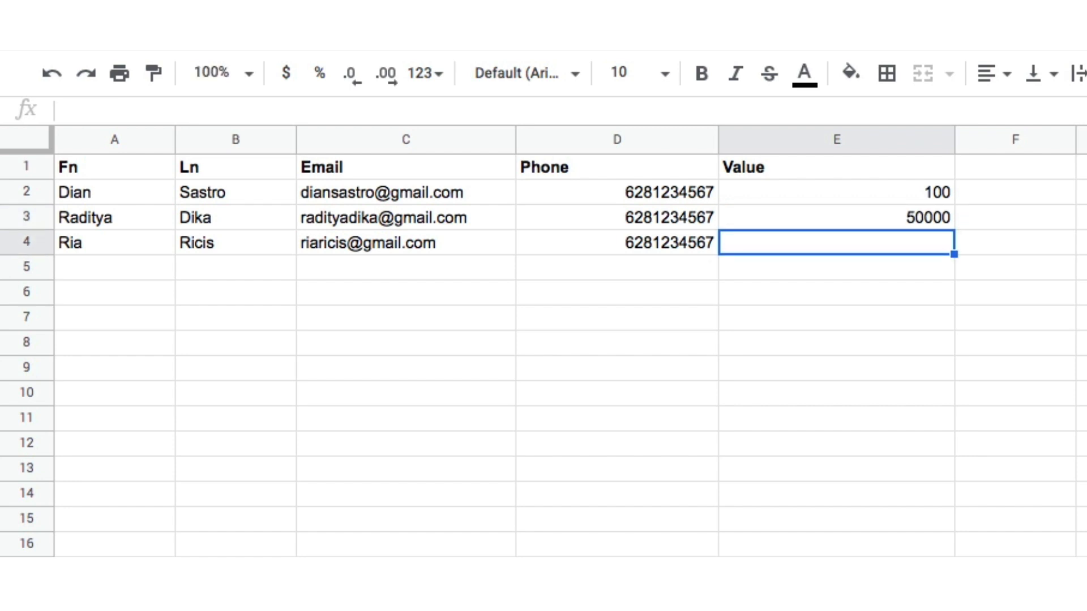
text(10000)
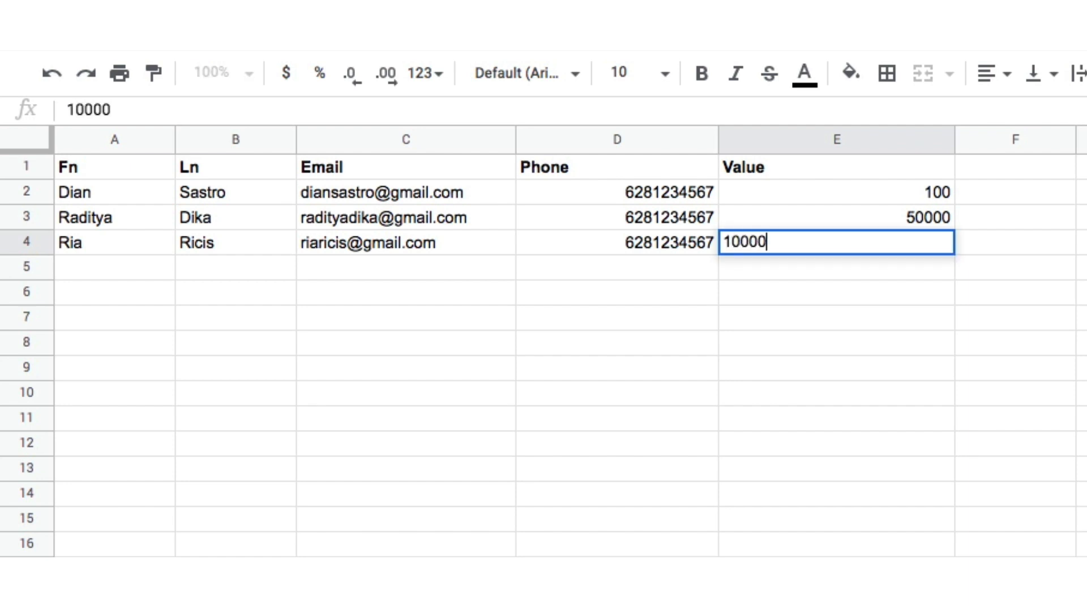
key(Return)
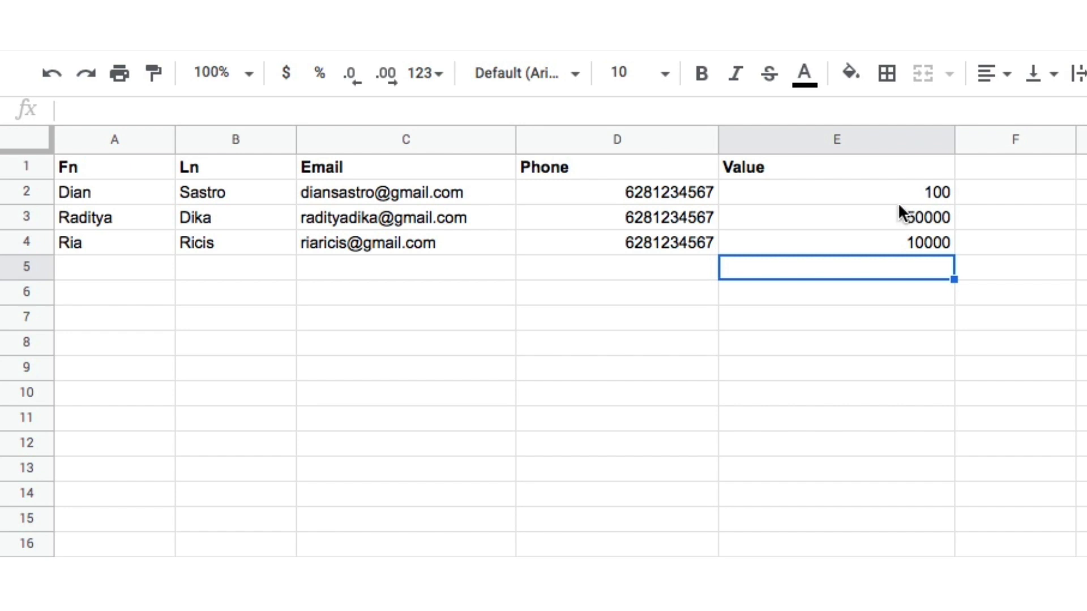
click(872, 221)
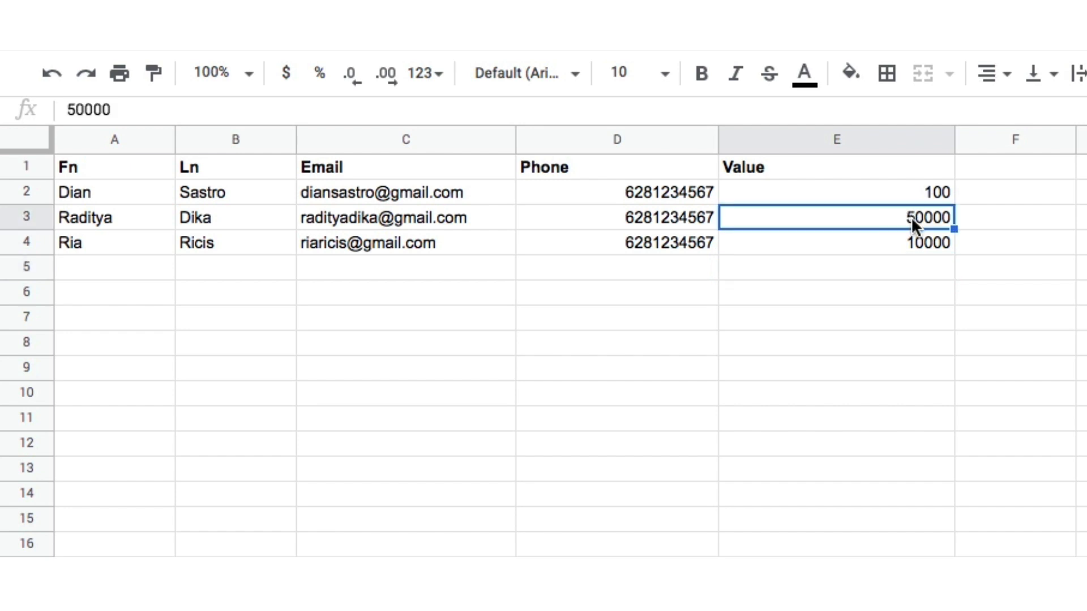
click(884, 178)
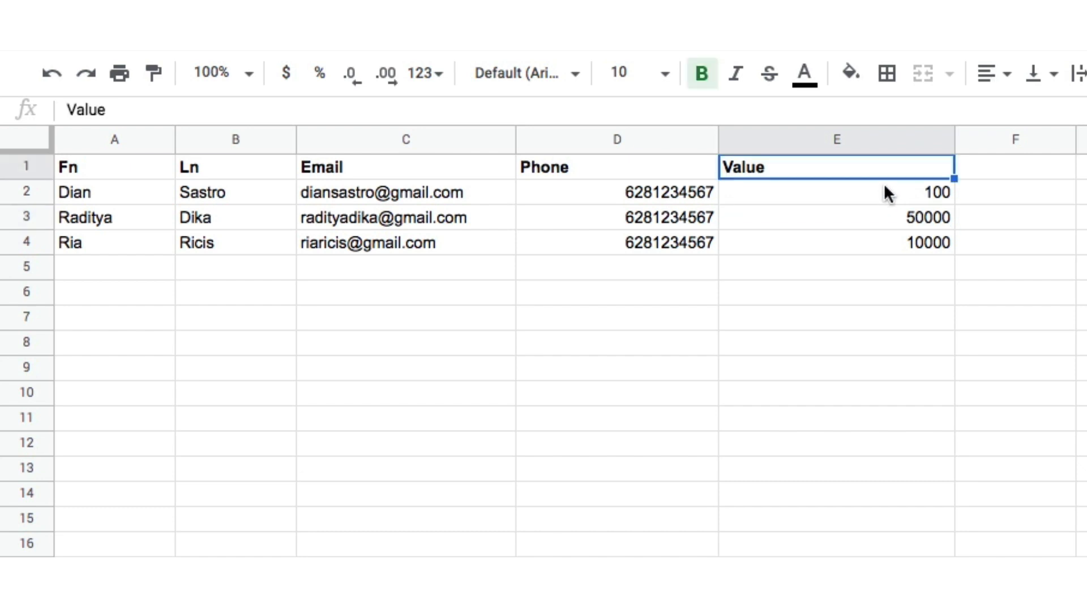
click(885, 195)
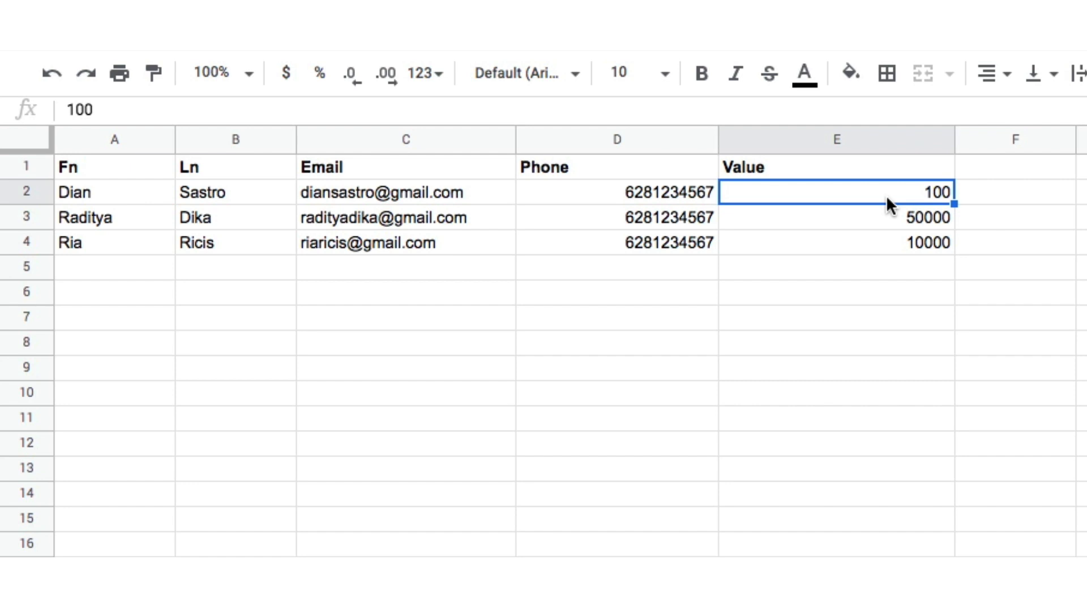
click(877, 216)
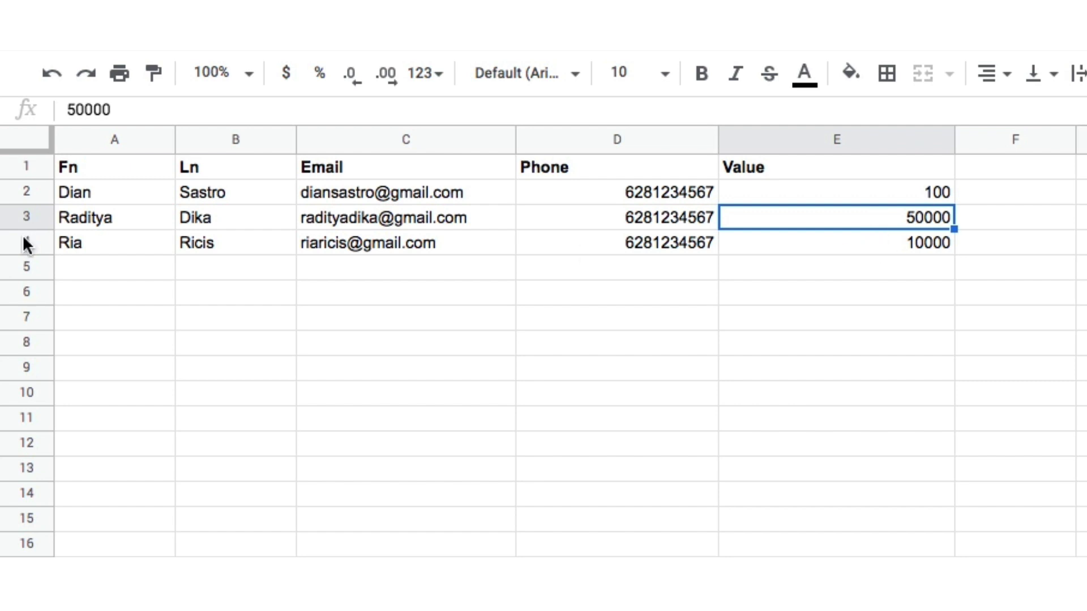
Compare the three customer rows in the spreadsheet, focusing on how their entries in the Value column differ
mouse_move(100, 225)
mouse_down()
mouse_move(216, 214)
mouse_move(887, 216)
mouse_up()
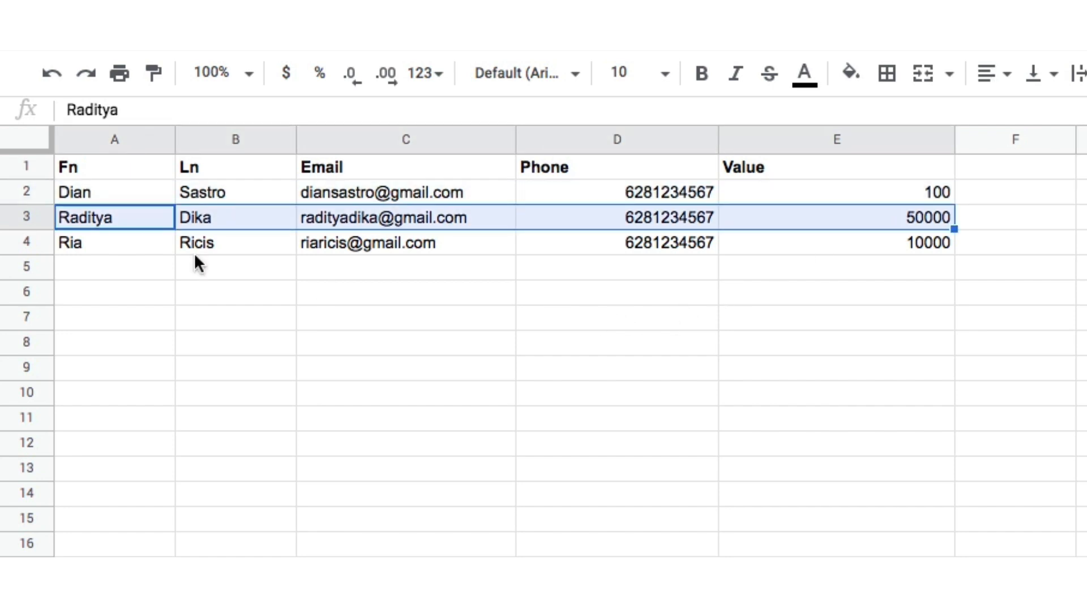
drag(112, 191, 810, 195)
click(792, 218)
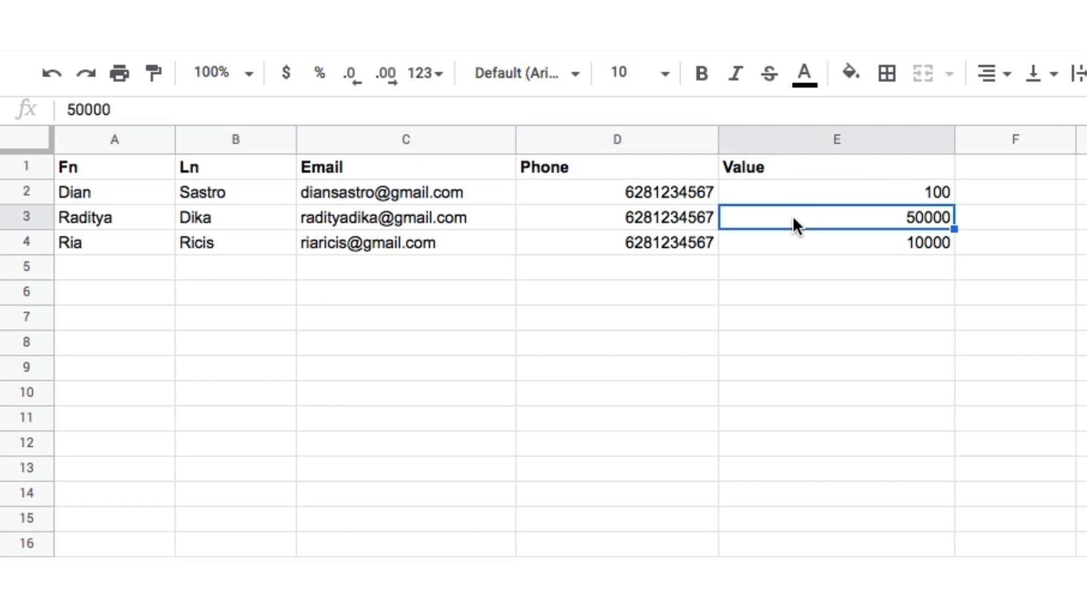
mouse_move(85, 208)
mouse_down()
mouse_move(769, 216)
mouse_move(771, 225)
mouse_up()
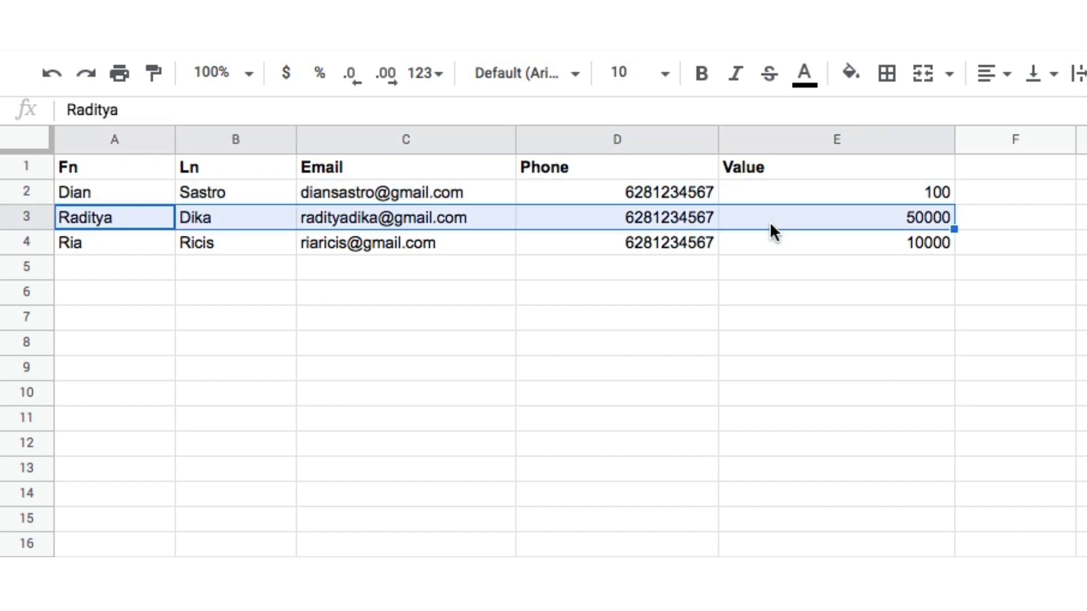
click(127, 215)
drag(185, 217, 766, 216)
drag(135, 195, 804, 187)
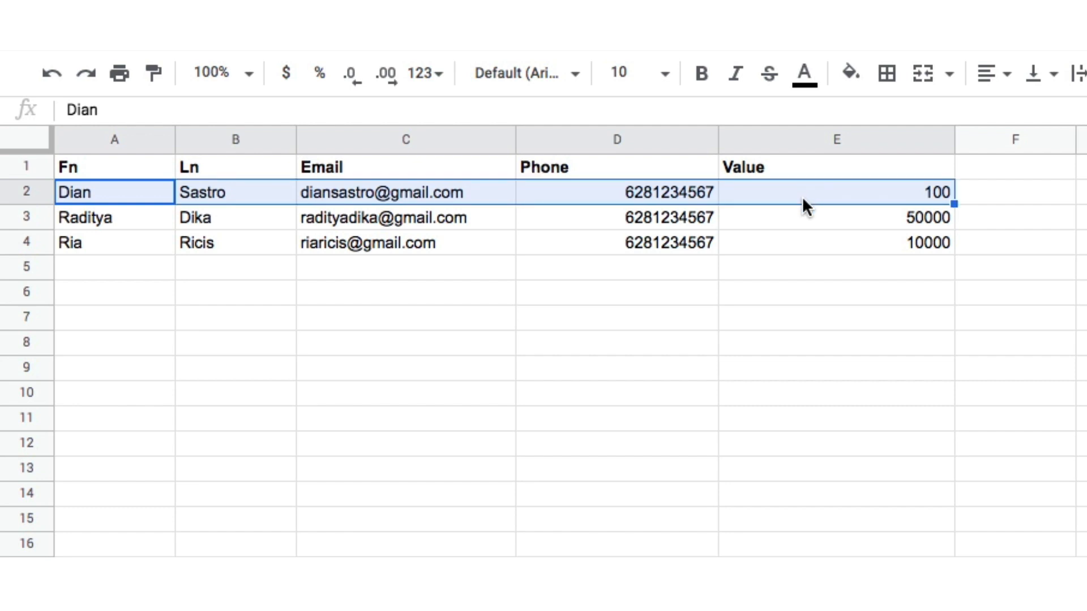
drag(118, 217, 888, 219)
click(158, 194)
drag(158, 194, 769, 189)
click(777, 215)
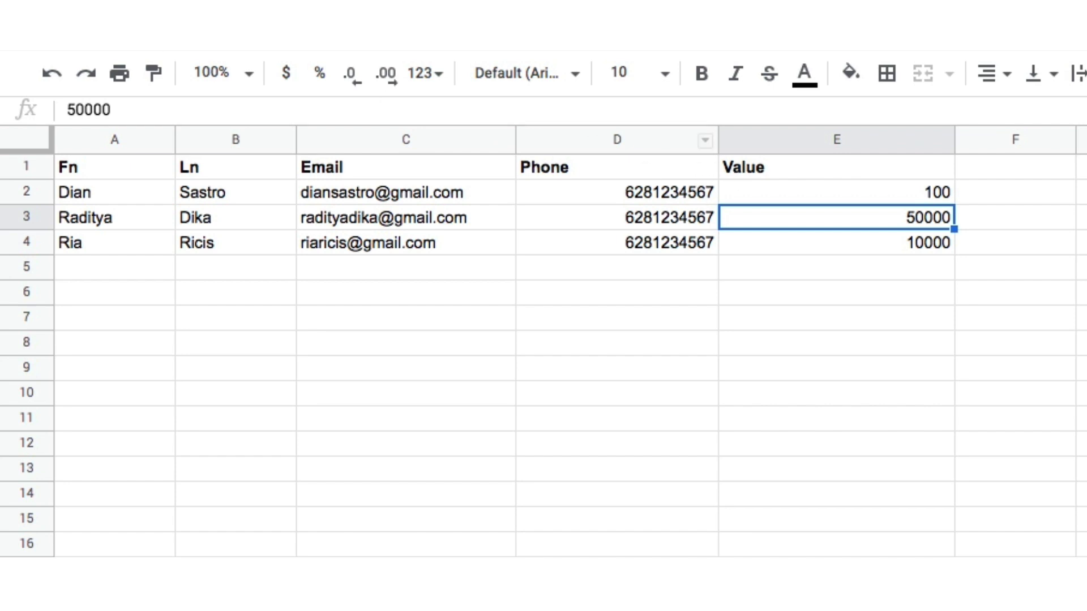
Download the current sheet as a comma-separated values (.csv) file
click(89, 49)
mouse_move(250, 359)
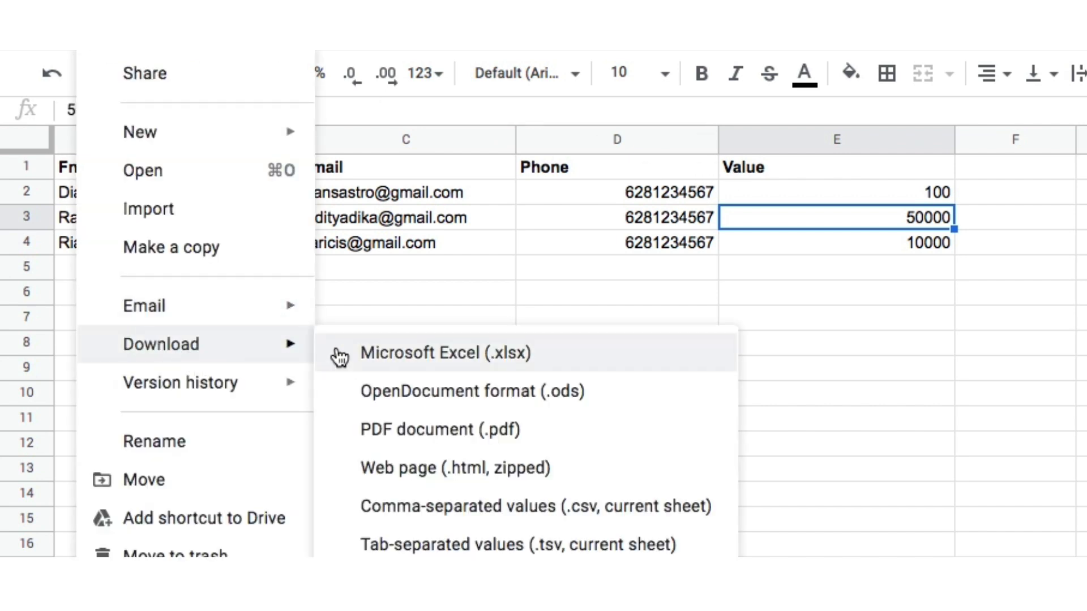
click(436, 512)
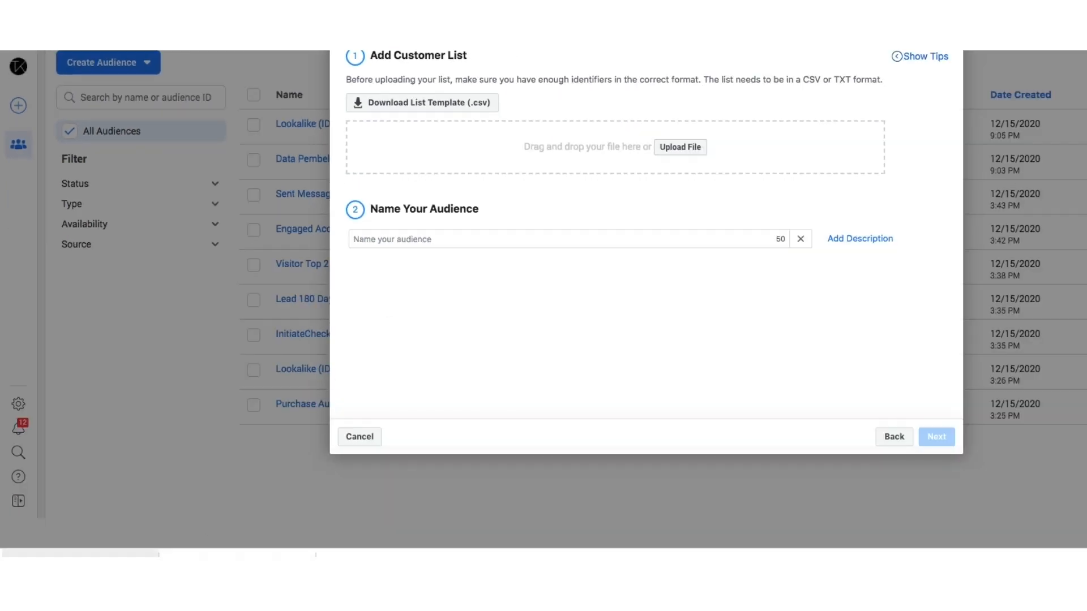
Locate the downloaded CSV in Finder and add it as the customer list file in the Facebook audience form
click(146, 563)
click(178, 553)
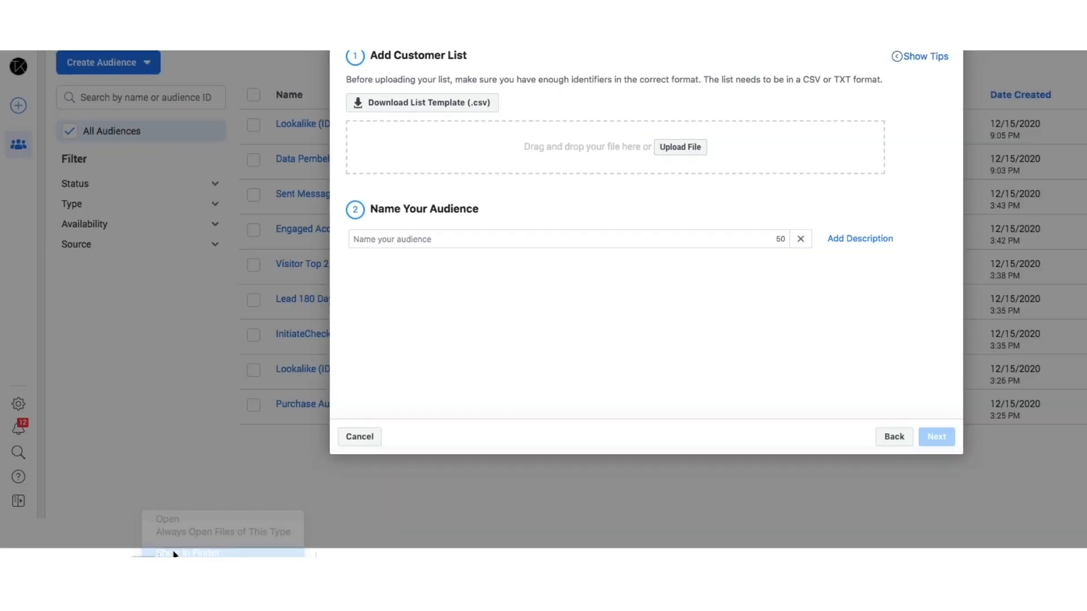
drag(1033, 143, 515, 150)
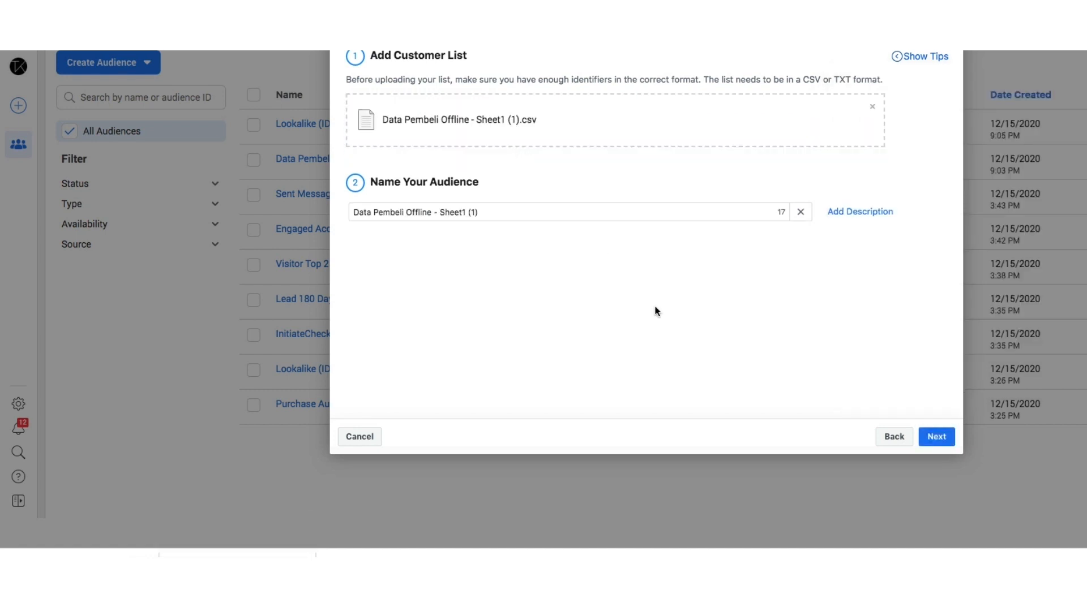
Name the audience "Data Pembeli Offline - Customer Value" and continue to the customer value column page
drag(405, 212, 565, 213)
click(421, 213)
key(BackSpace)
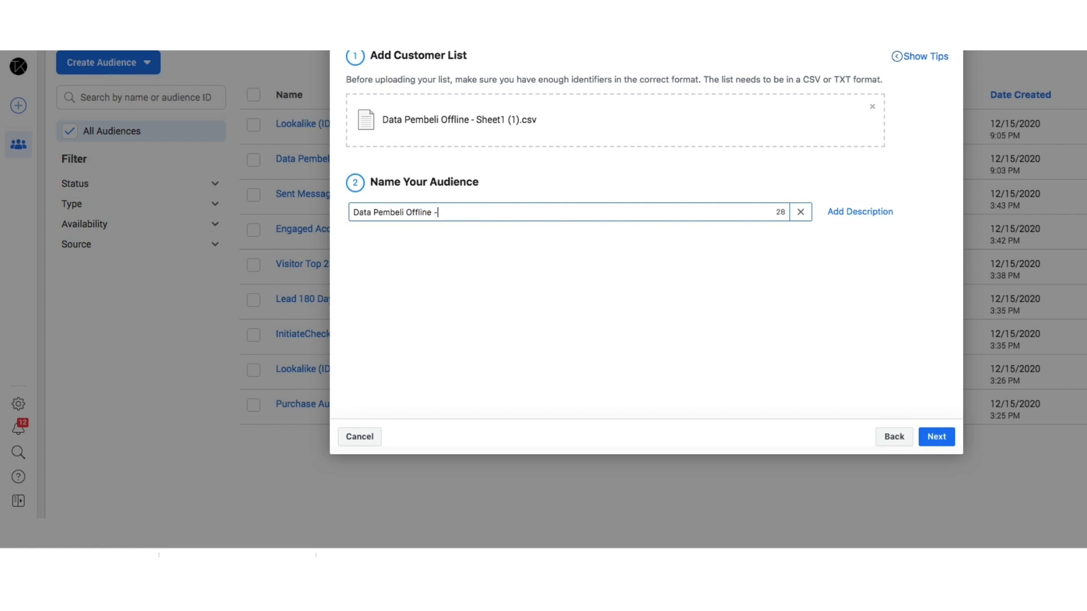
text(CV)
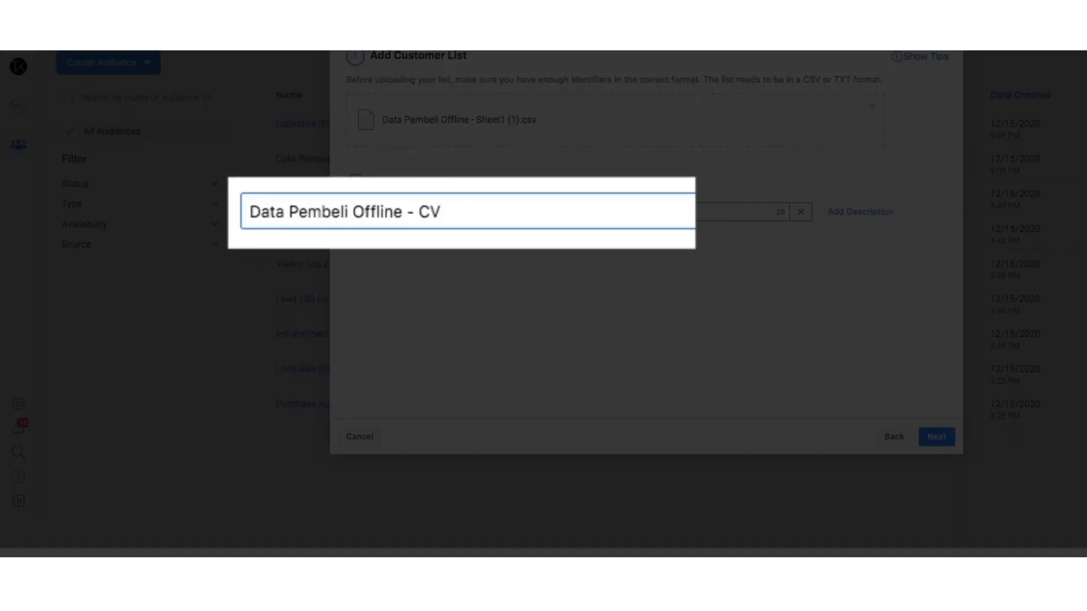
key(BackSpace)
text(su)
key(BackSpace)
key(BackSpace)
text(ustomer vAL)
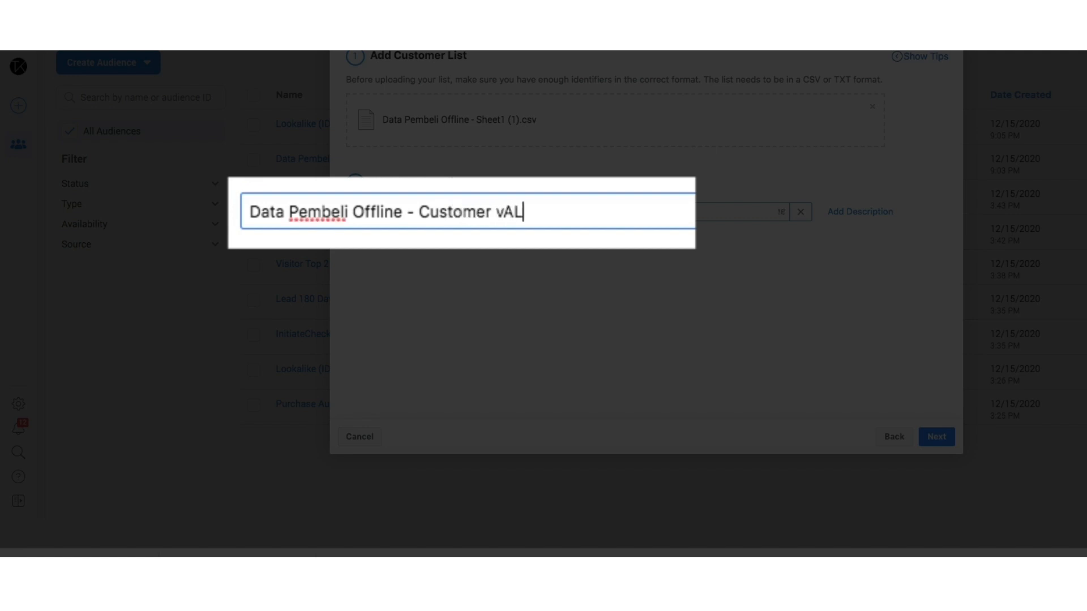
key(BackSpace)
key(BackSpace)
key(BackSpace)
text(Value)
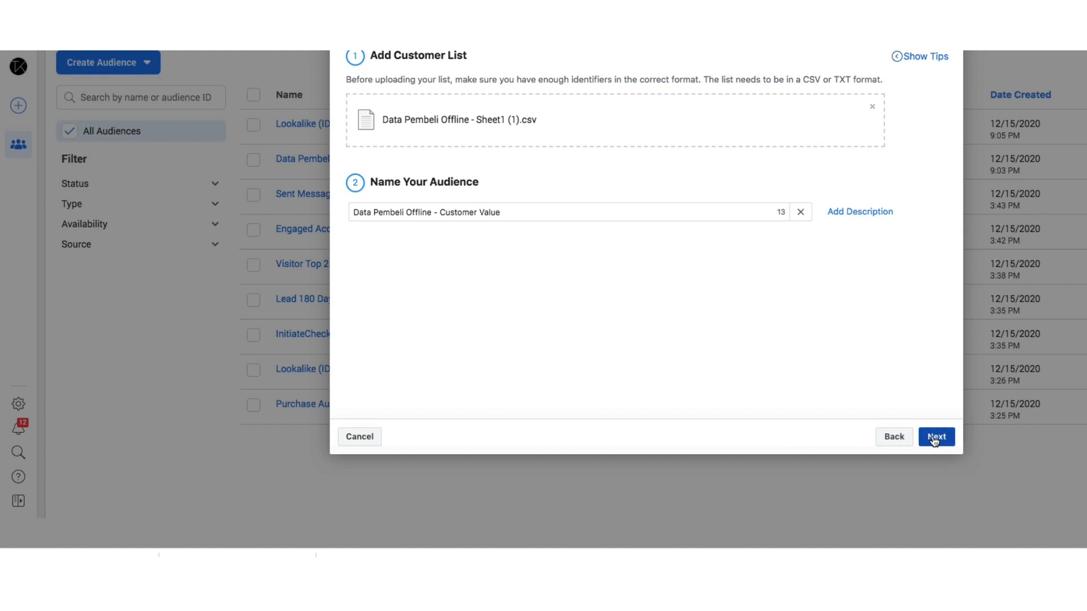
click(934, 437)
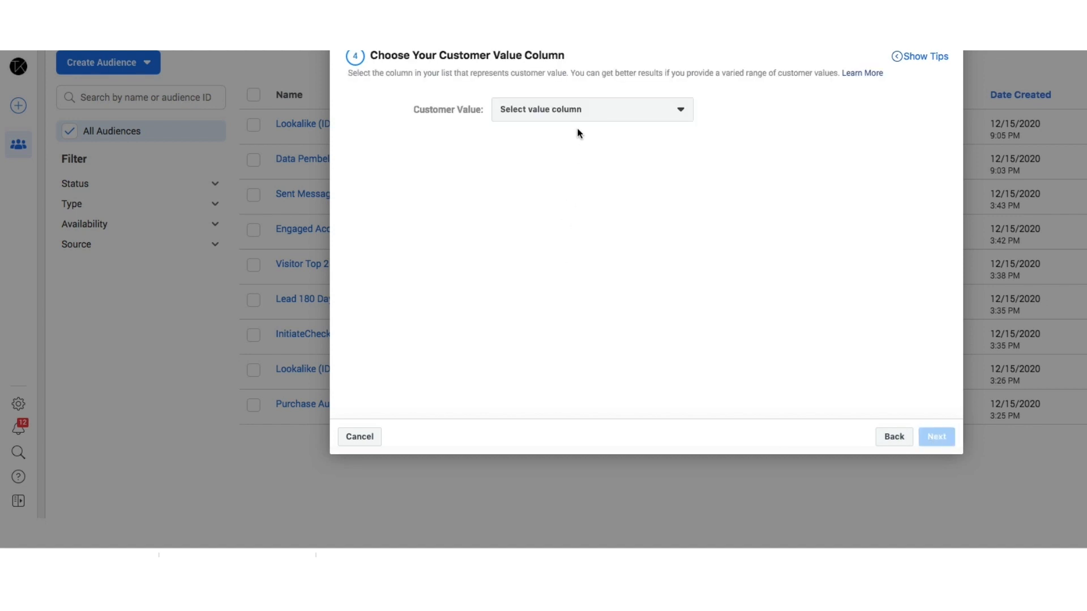
Choose the Value column as the customer value and continue to the identifier mapping preview
click(582, 114)
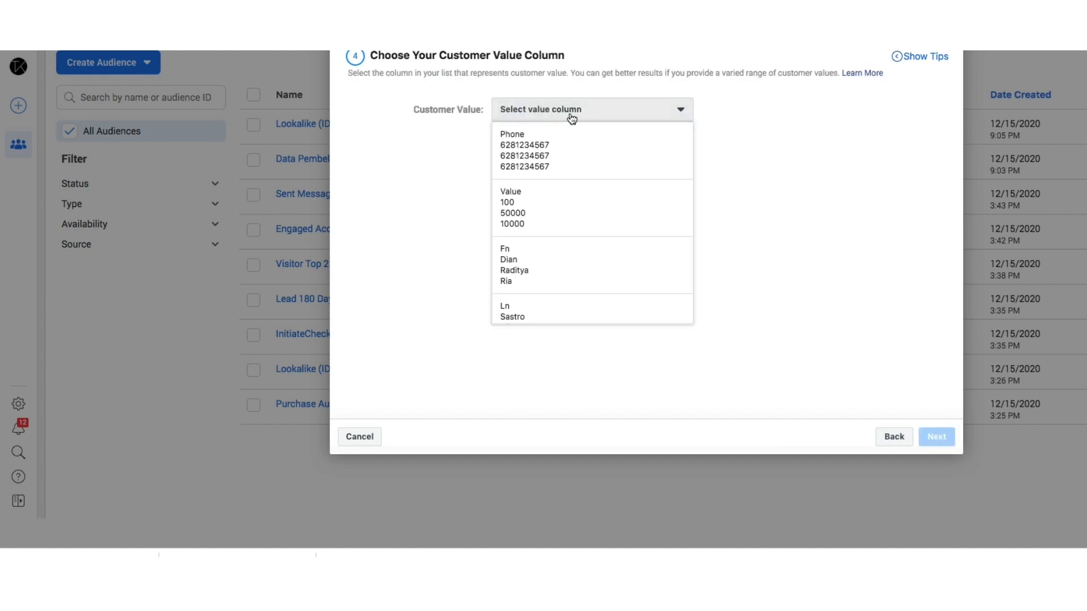
scroll(611, 277, down, 3)
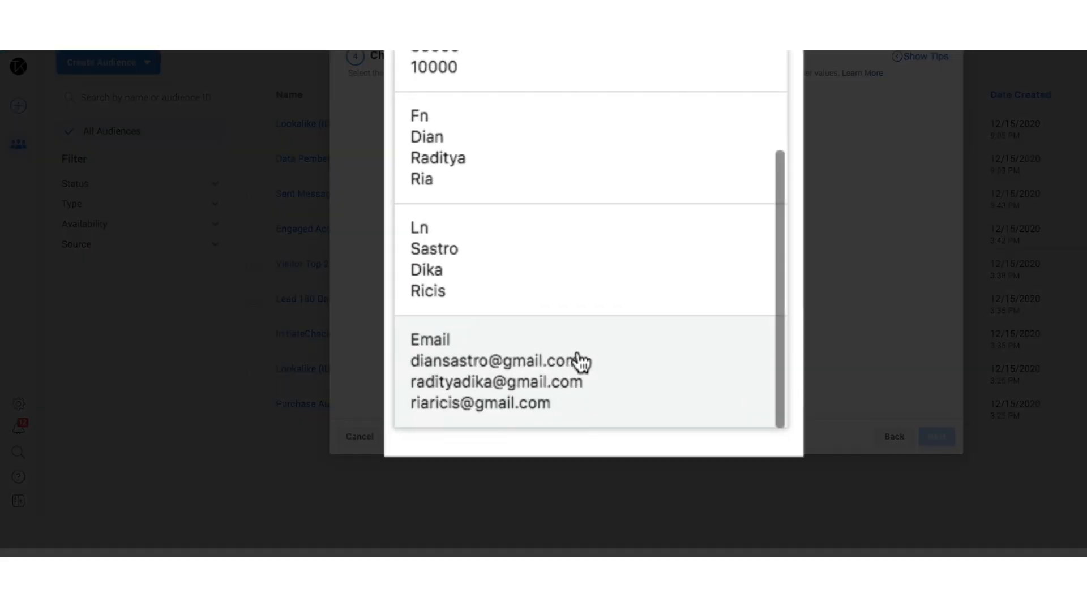
scroll(611, 278, up, 3)
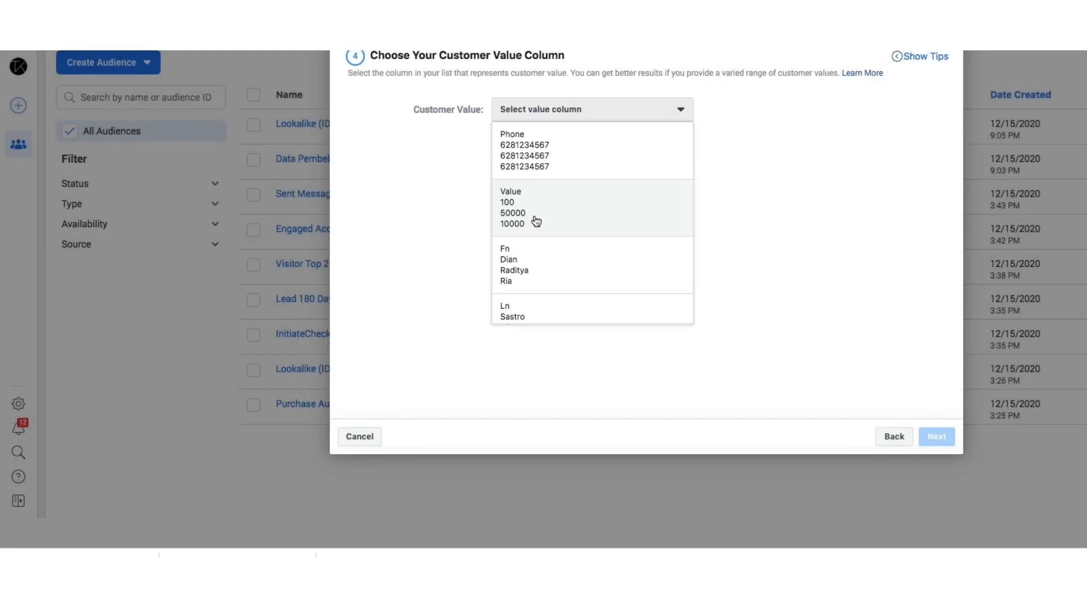
click(534, 220)
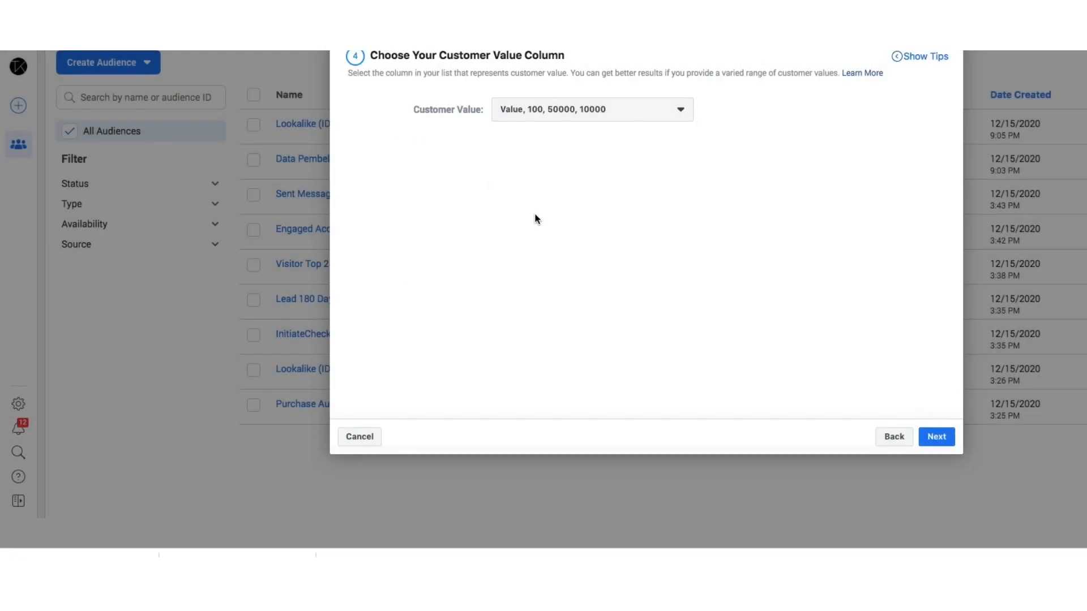
click(942, 445)
Review the mapped identifiers and their formatting guidelines, and upload the list to create the custom audience
scroll(766, 342, down, 5)
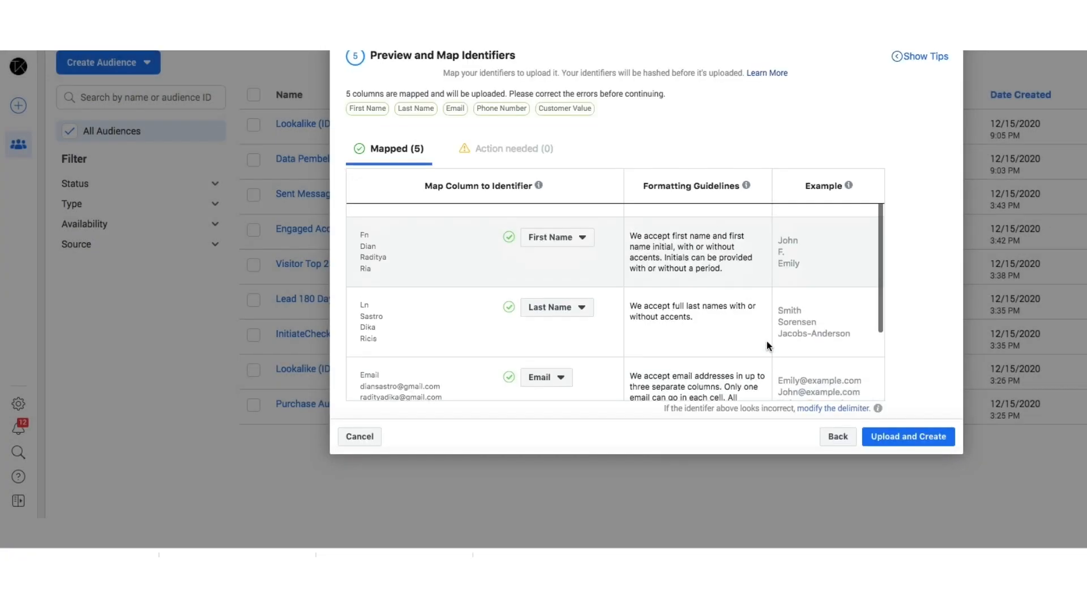
scroll(759, 346, up, 5)
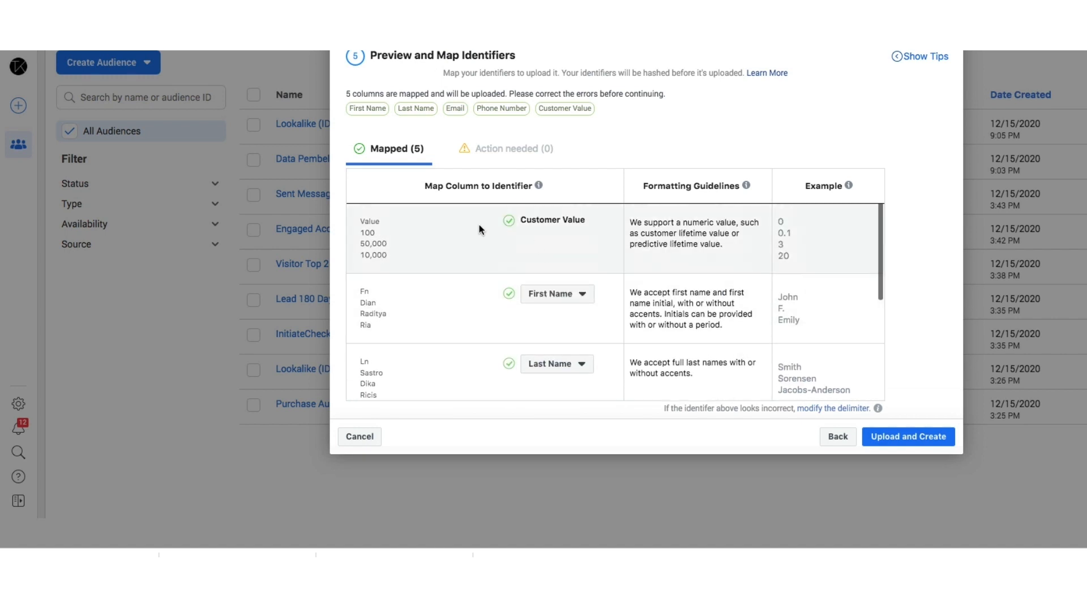
scroll(736, 323, down, 3)
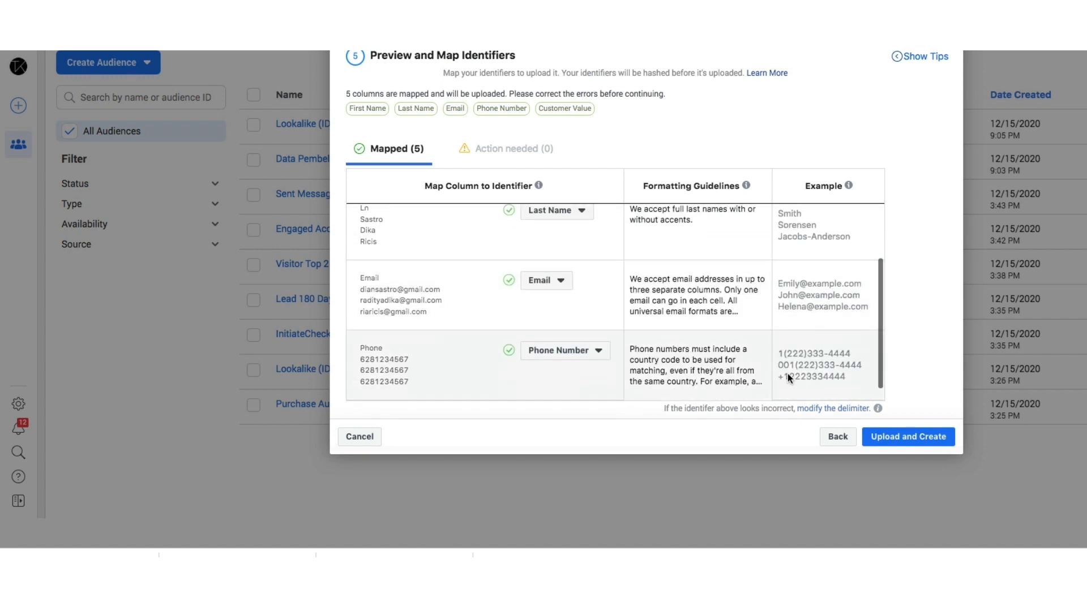
click(921, 439)
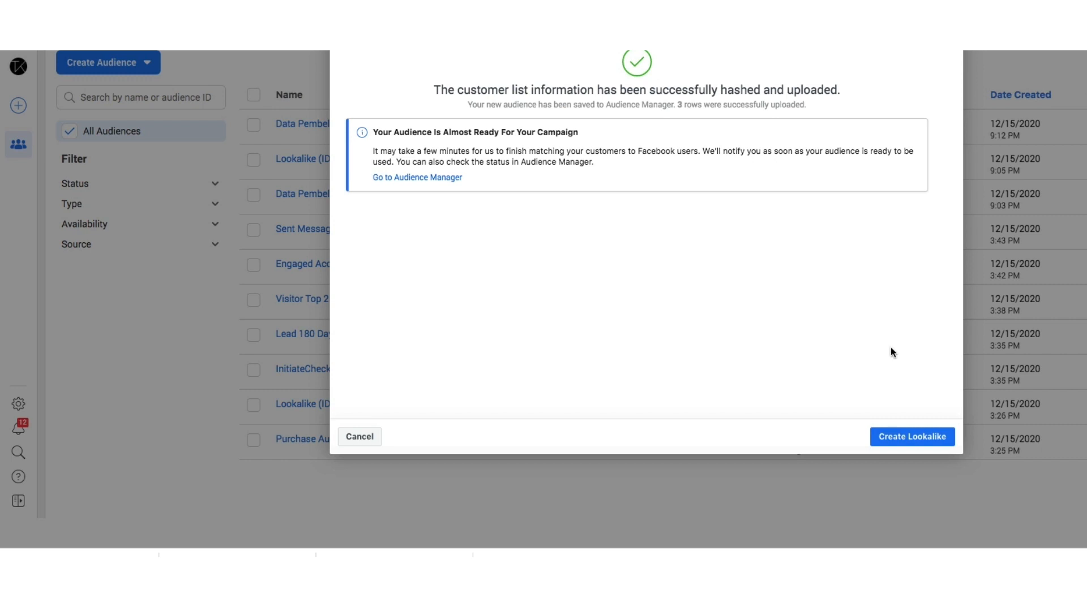
Create a 1% lookalike audience for Indonesia from the Data Pembeli Offline - Customer Value source
click(903, 442)
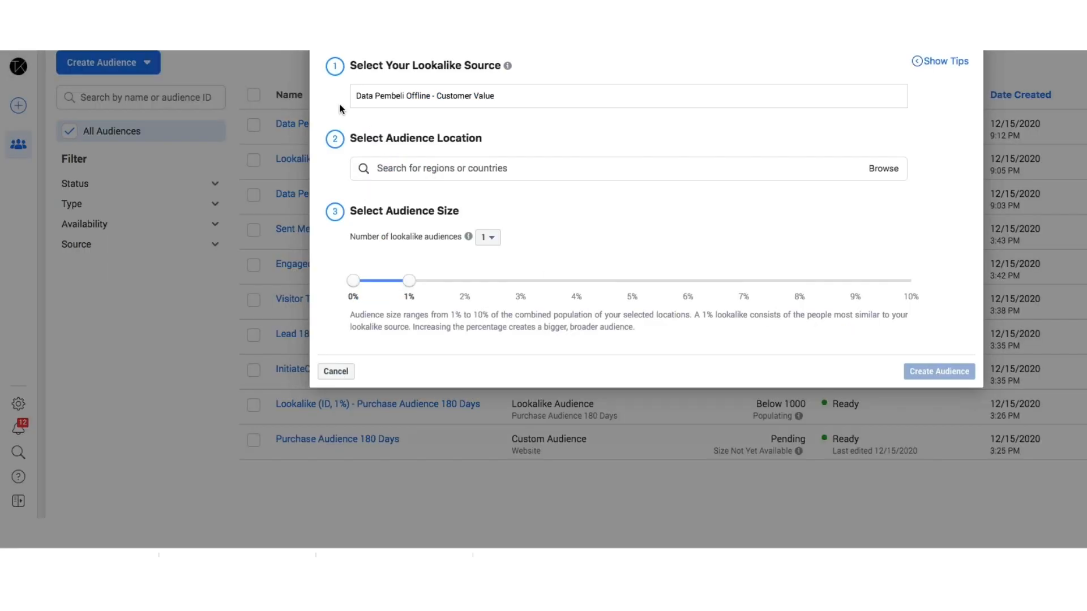
click(515, 166)
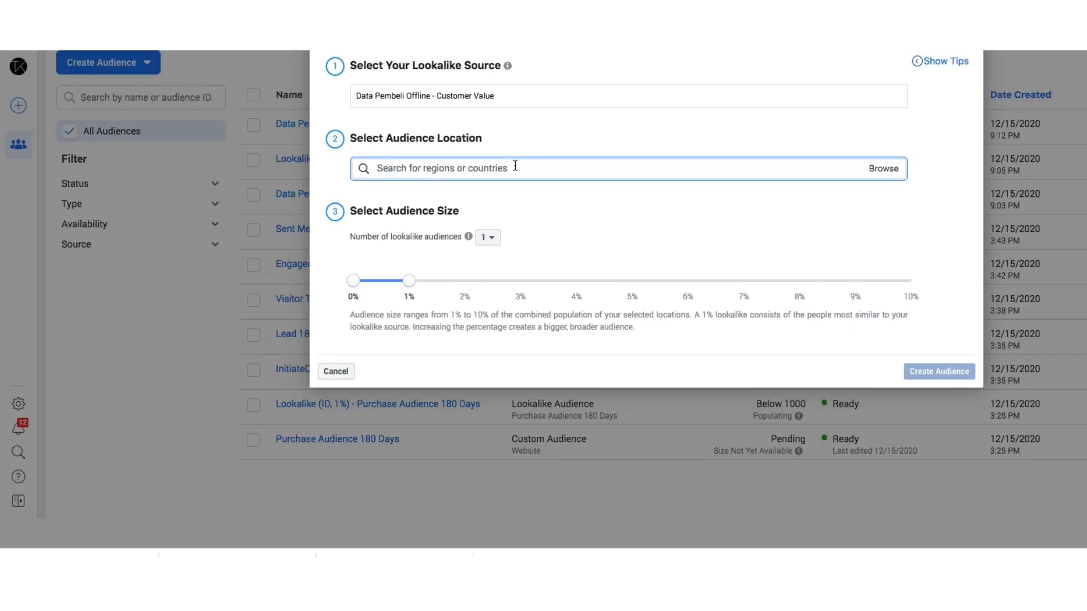
text(indonesia)
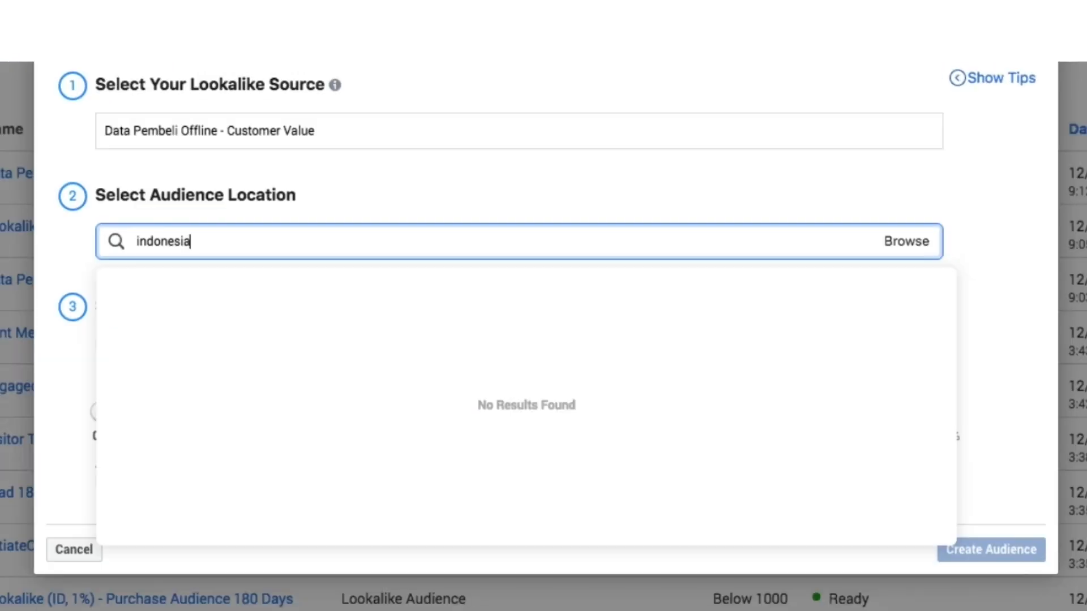
click(340, 289)
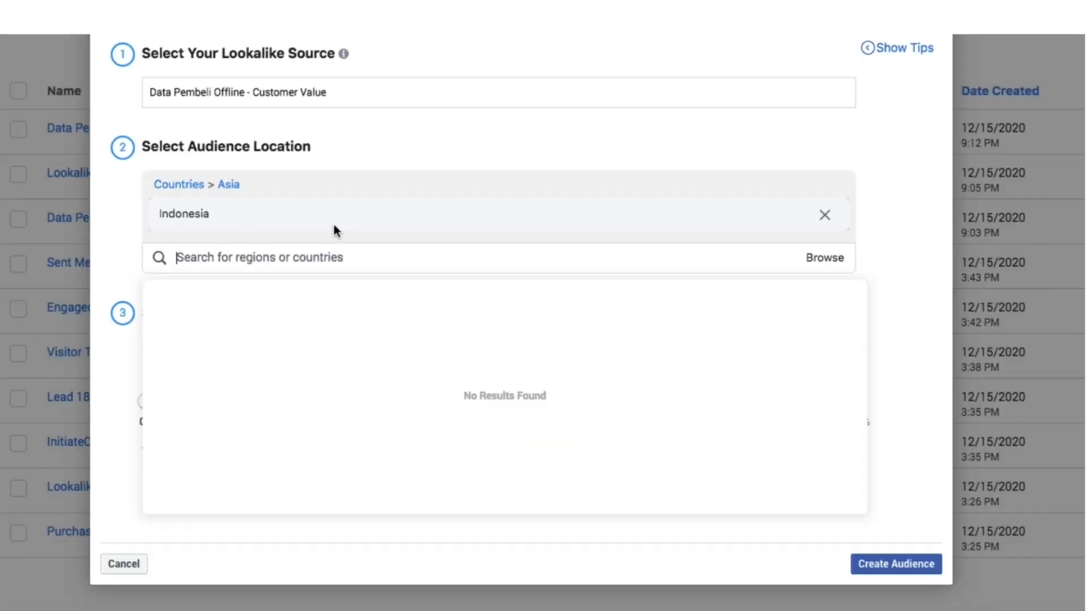
click(453, 161)
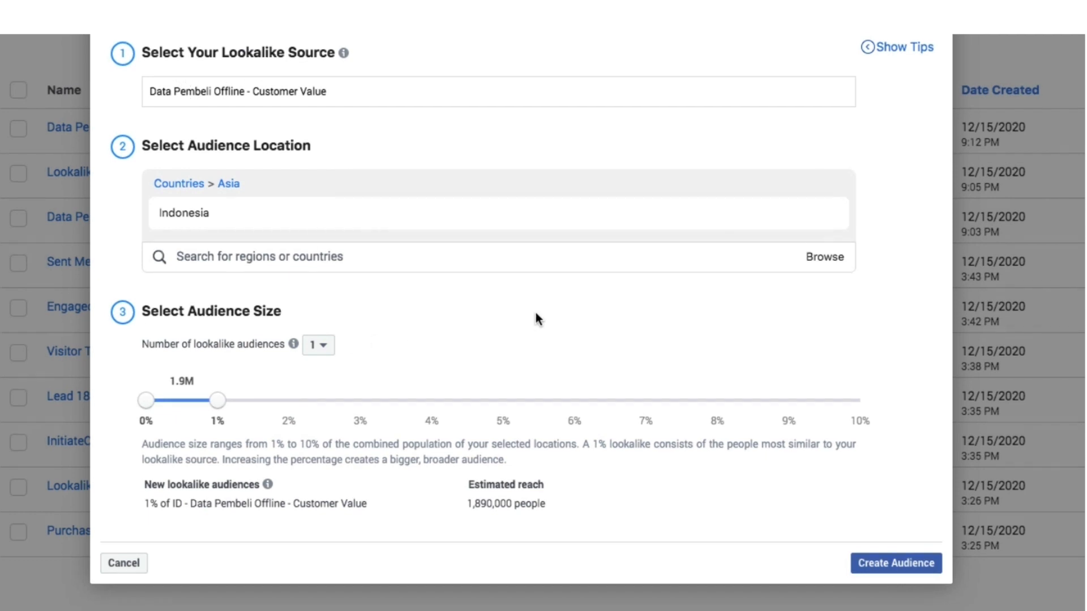
click(899, 569)
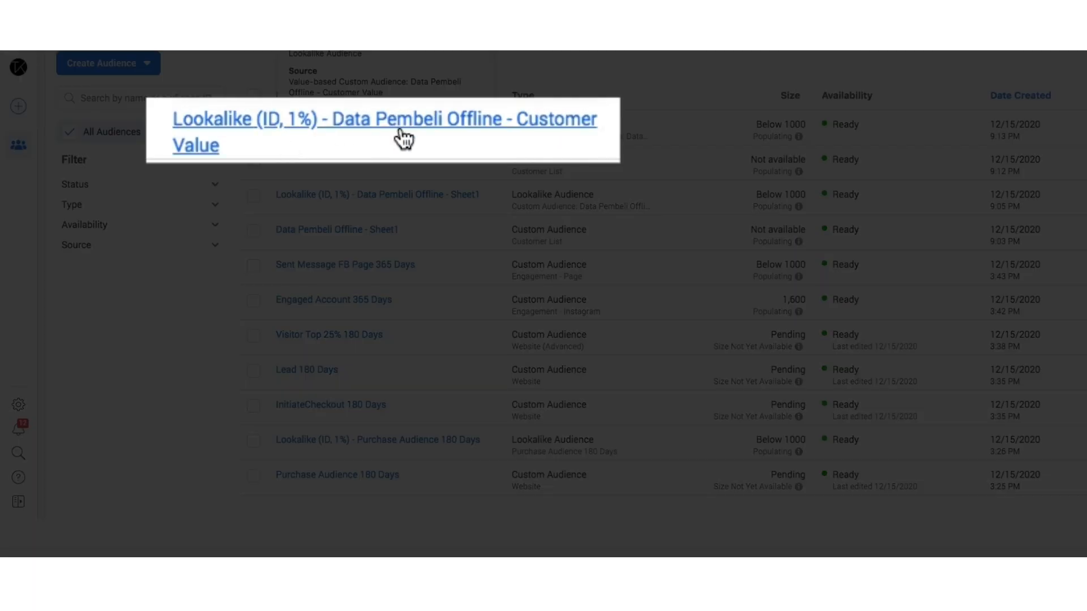
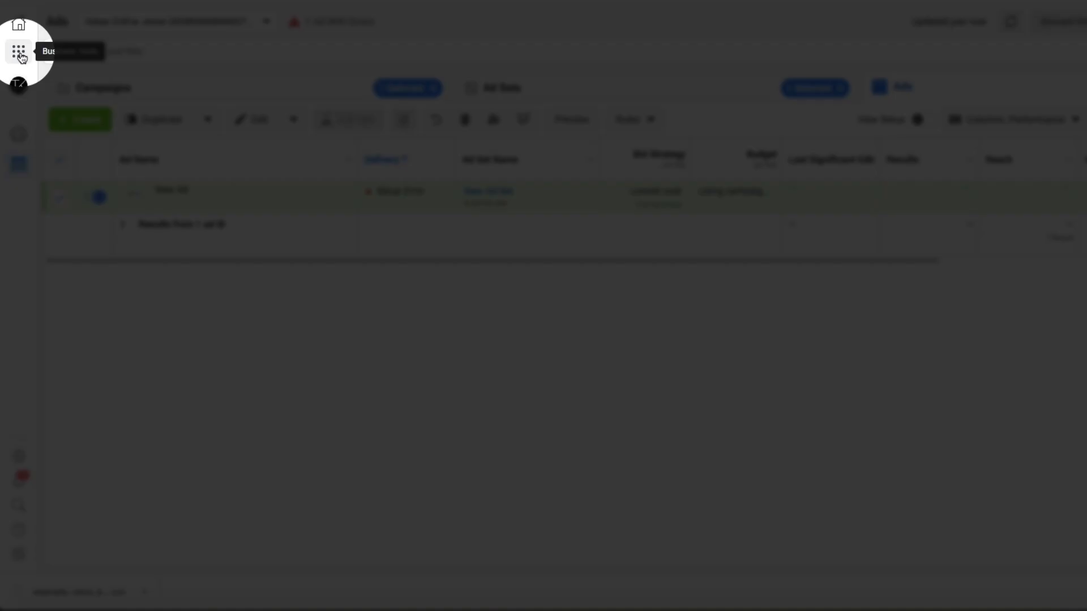
Open Audiences from Ads Manager and start a new custom audience with the website as its source
click(19, 52)
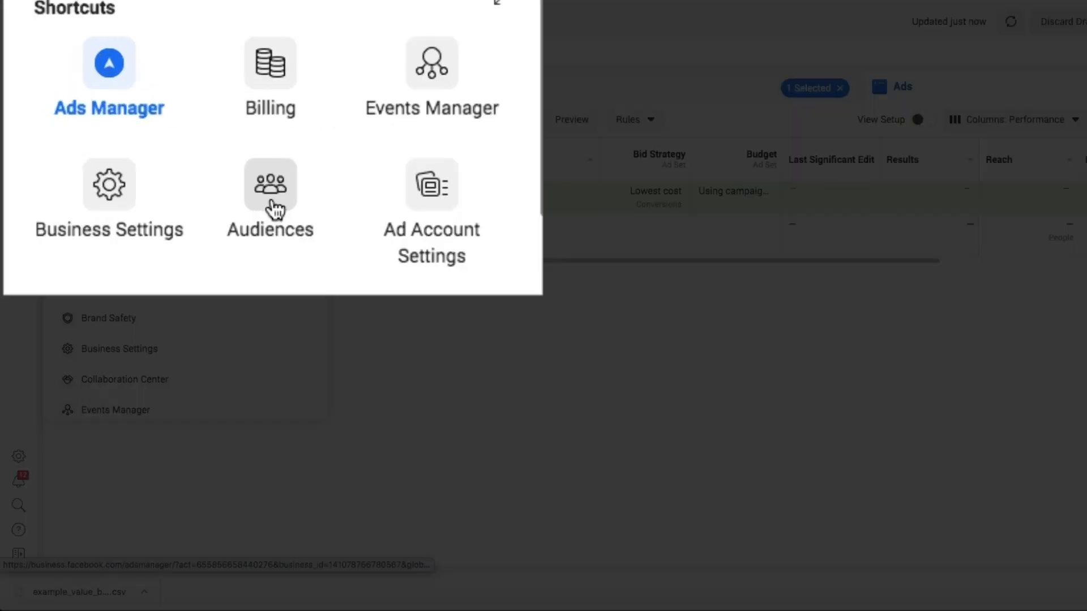
click(181, 172)
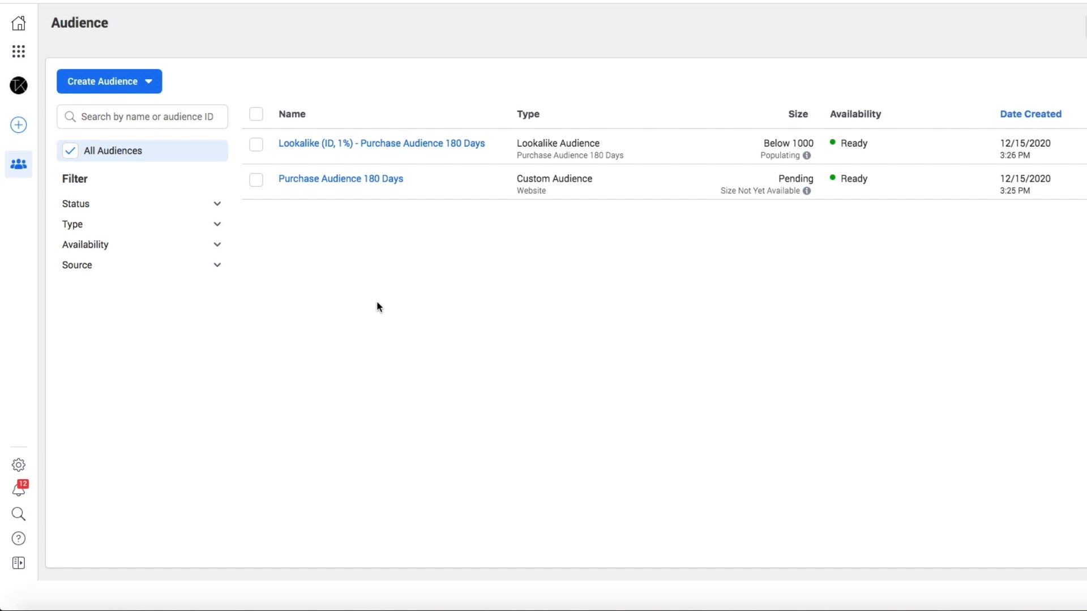
click(131, 85)
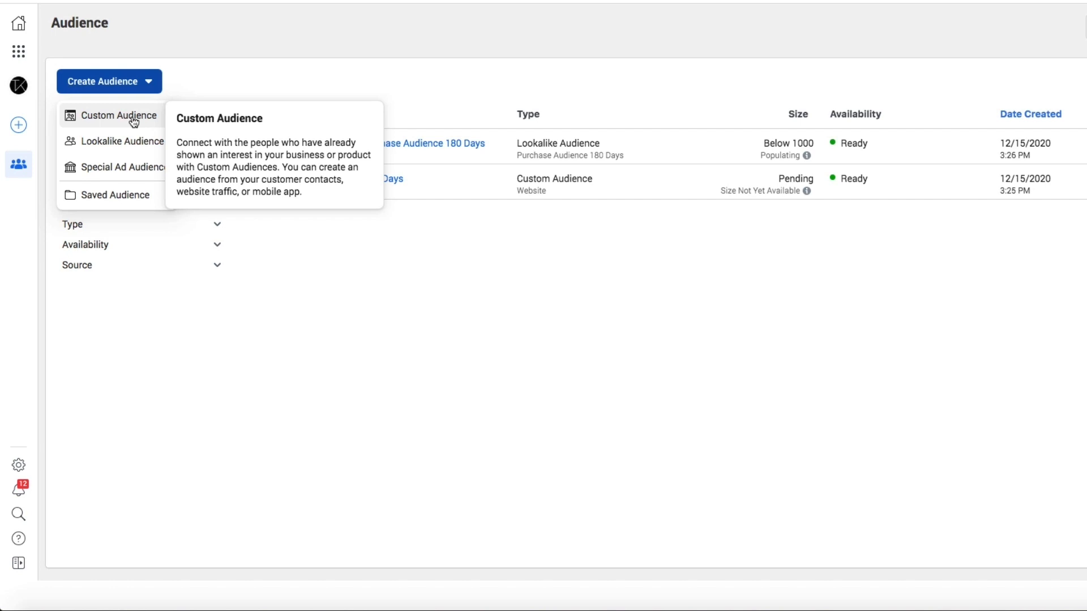
click(128, 83)
click(128, 83)
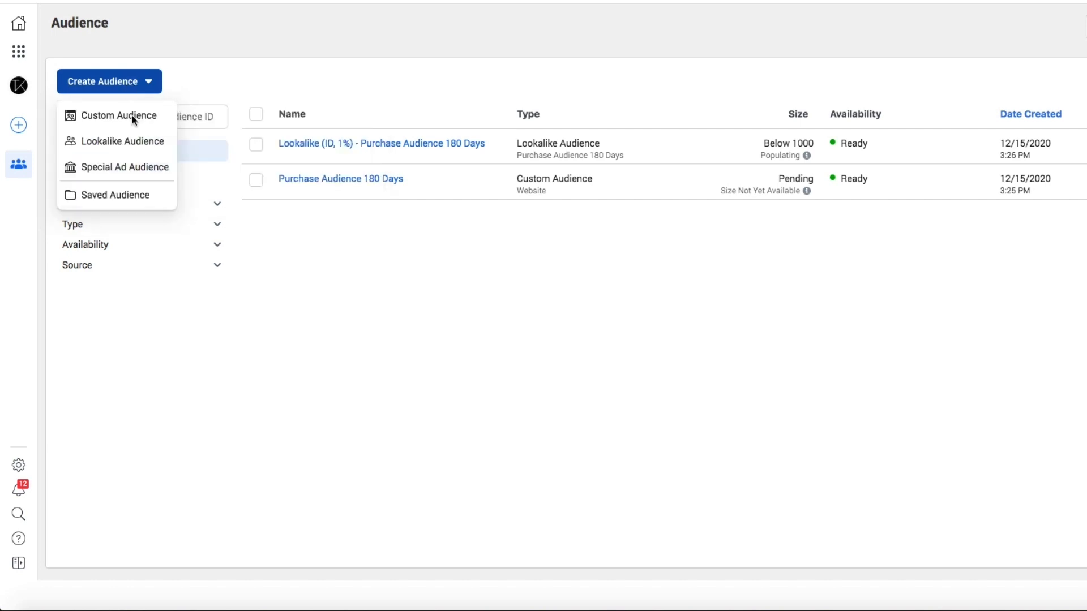
click(138, 119)
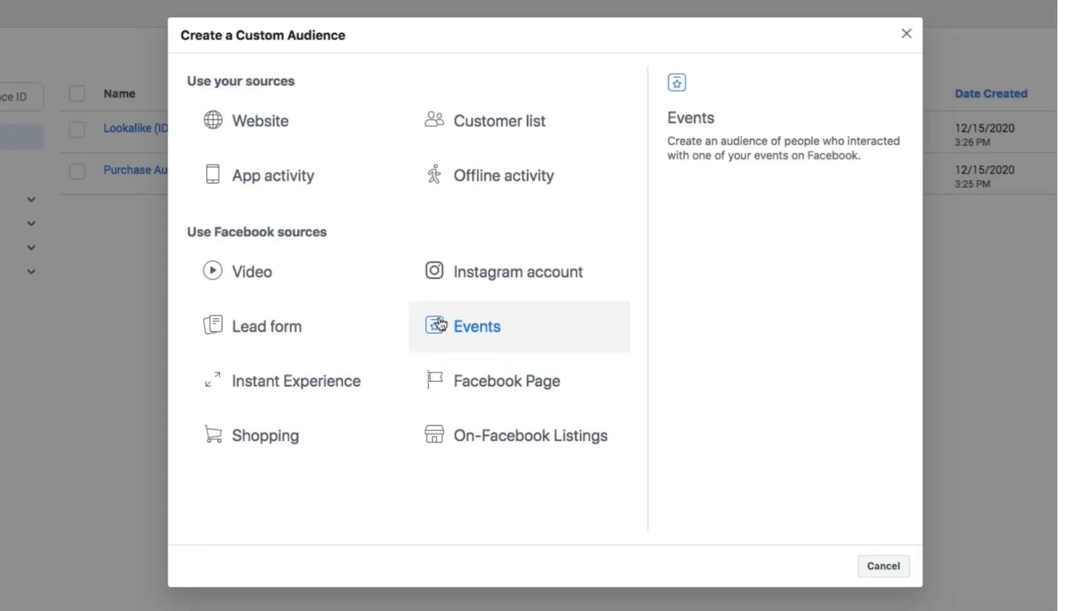
click(301, 131)
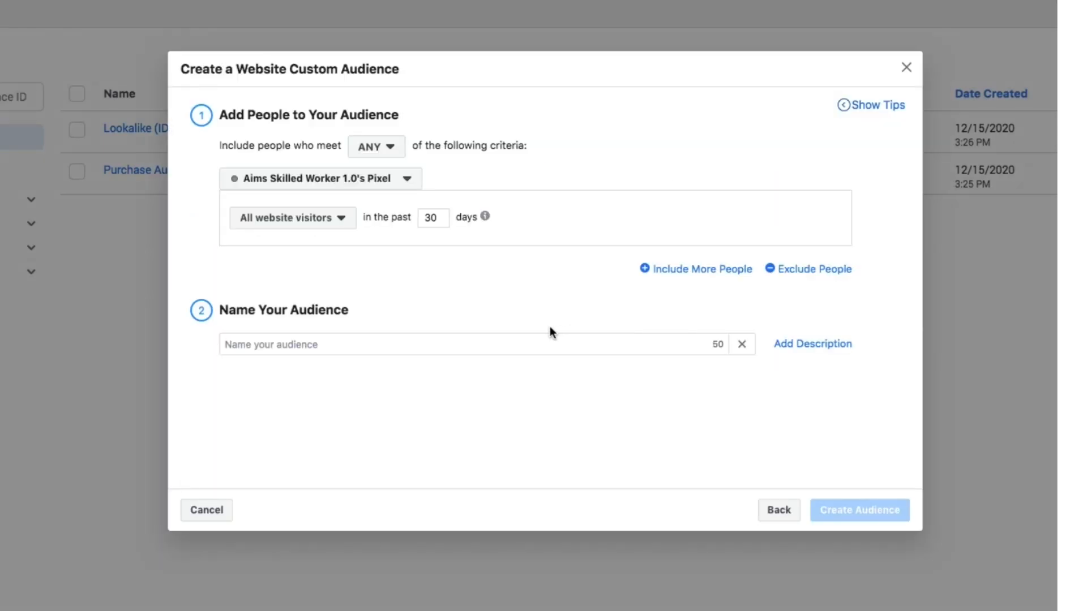
Set the website audience to include people with the InitiateCheckout event on the Kelas Online Jesse pixel in the past 180 days
click(317, 180)
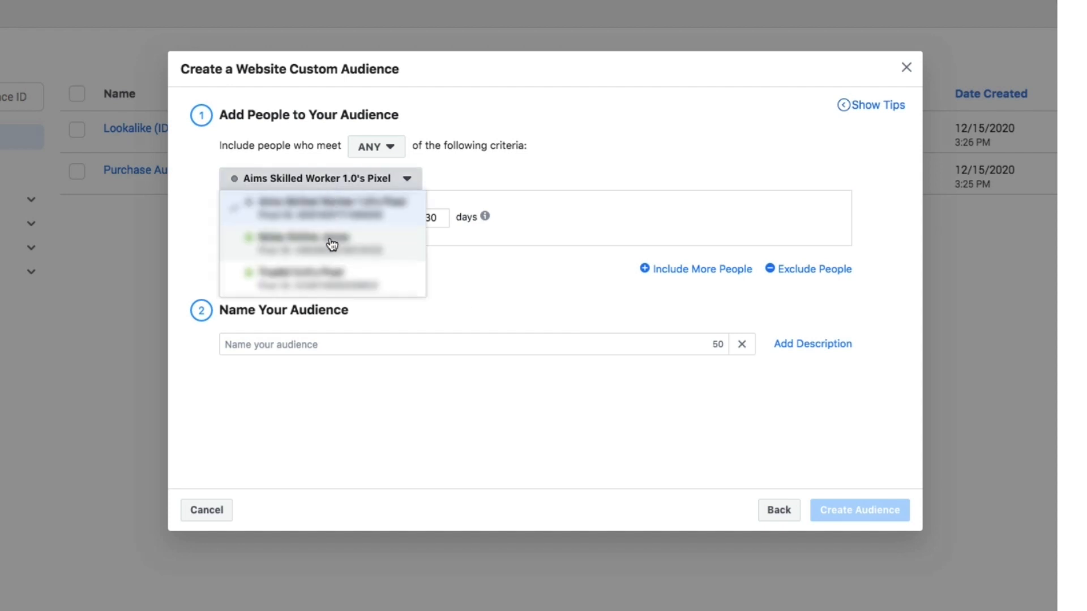
click(334, 239)
click(326, 223)
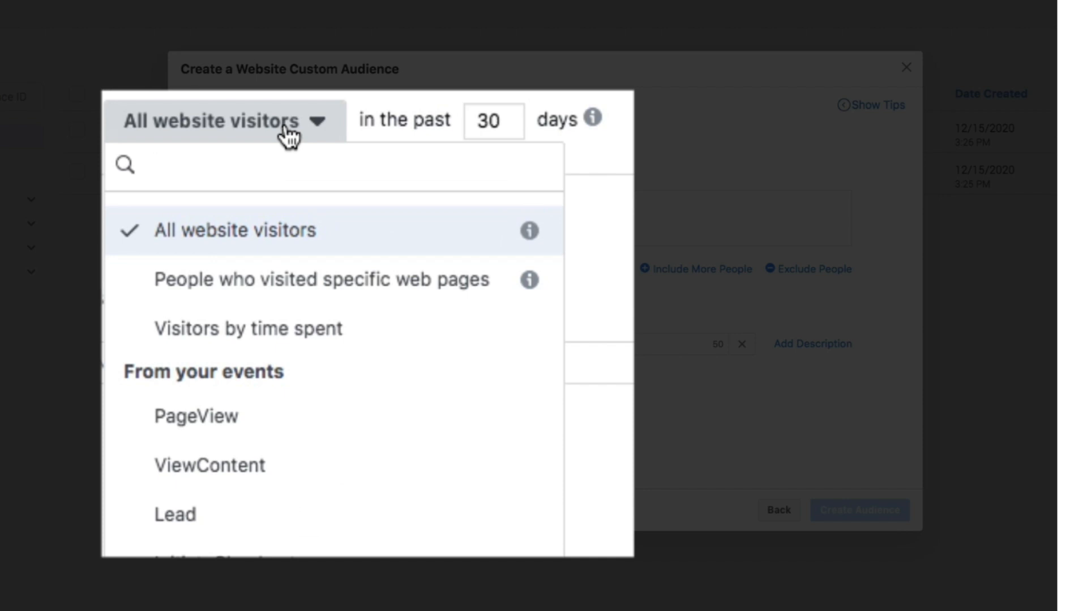
scroll(341, 490, down, 2)
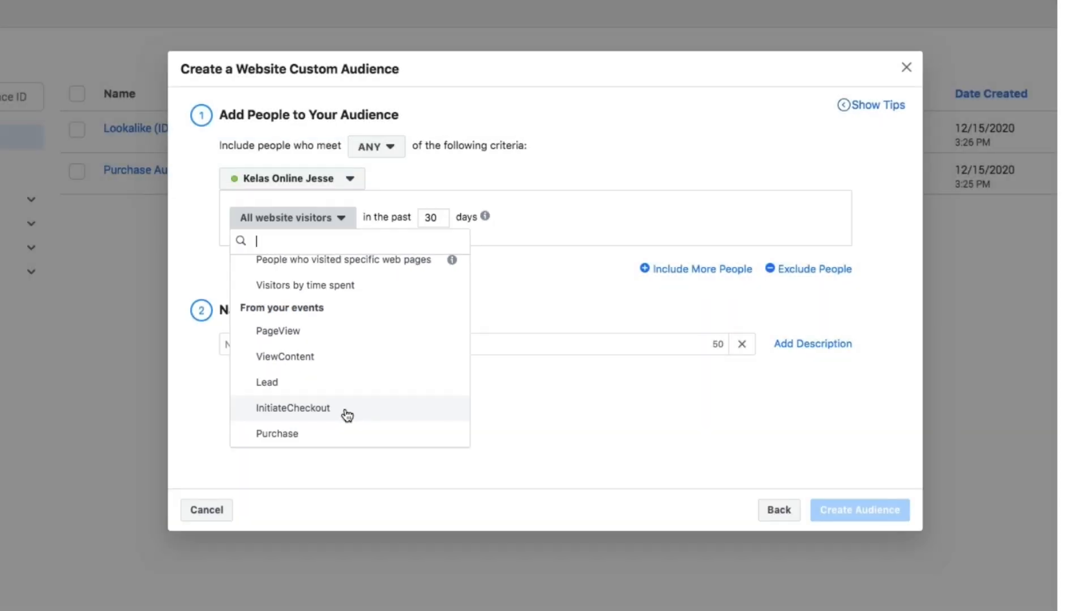
click(347, 413)
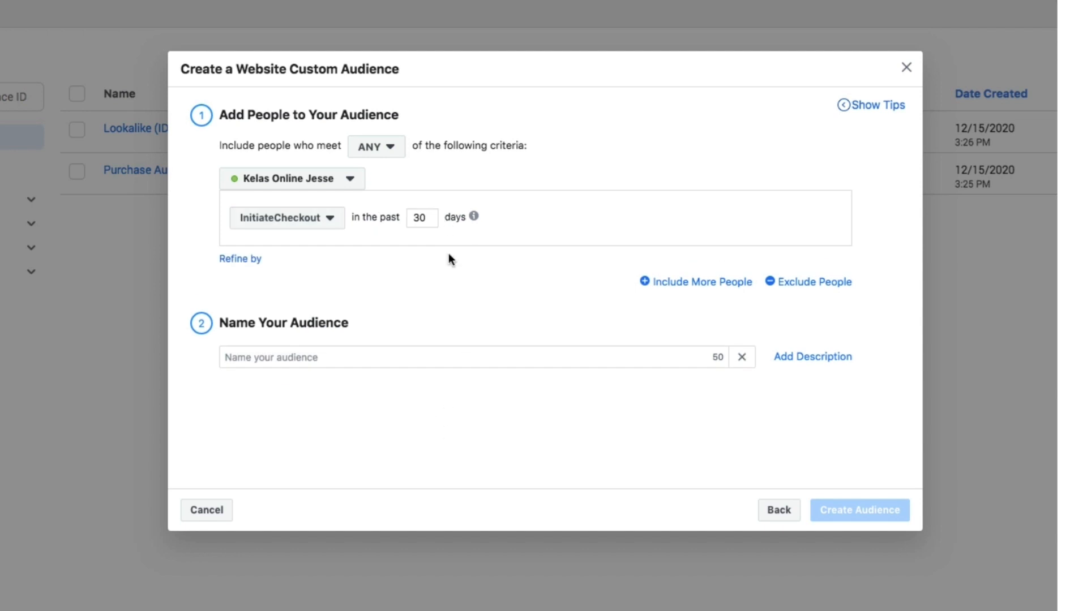
double_click(419, 217)
mouse_move(470, 222)
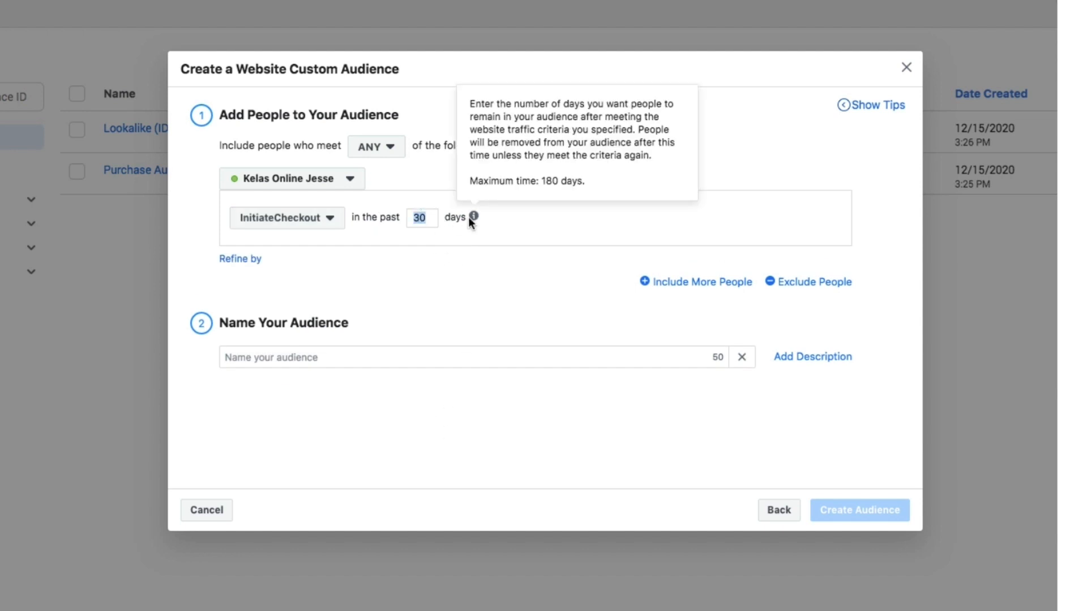
text(180)
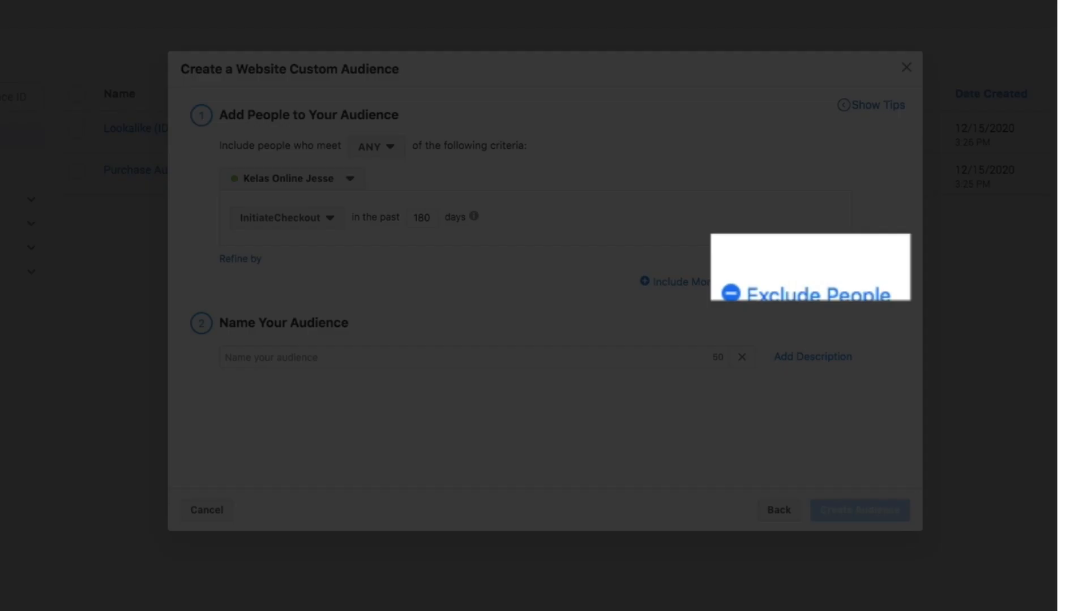
Exclude people with the Purchase event in the past 180 days from the InitiateCheckout audience
click(836, 282)
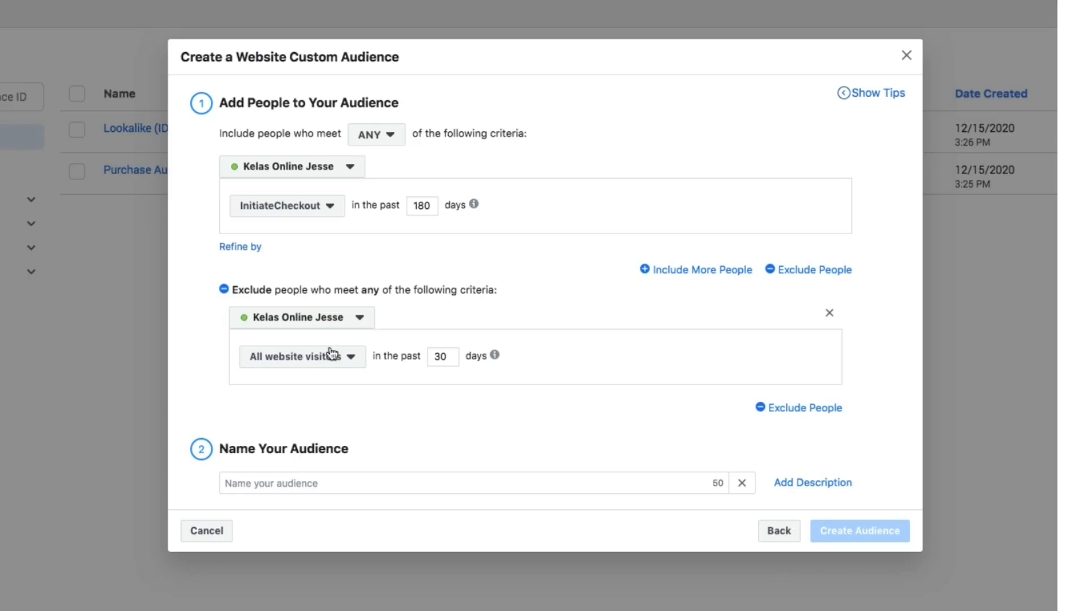
click(334, 366)
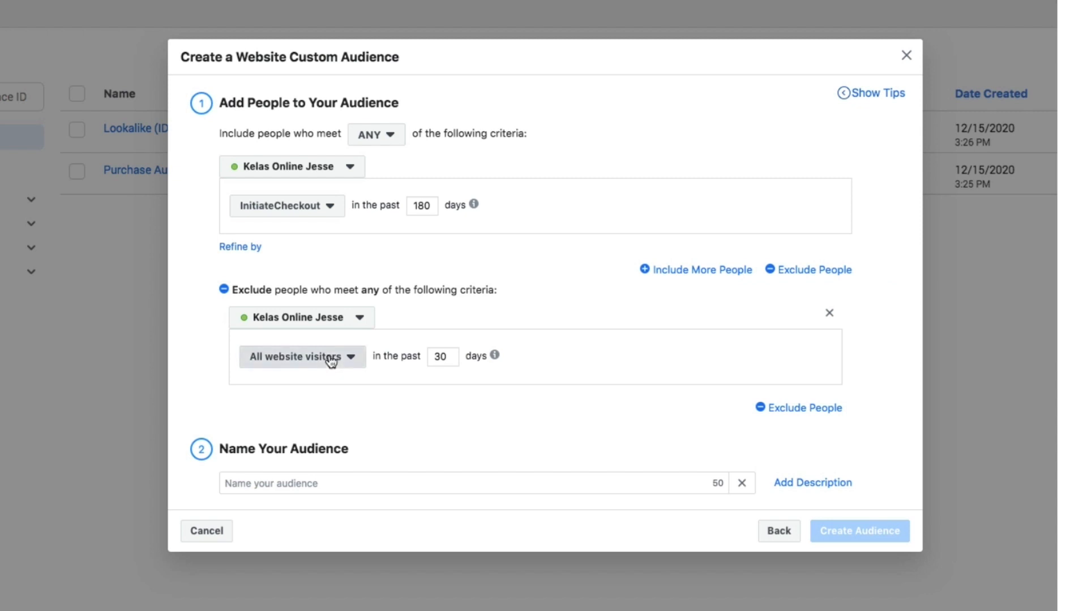
scroll(370, 559, down, 1)
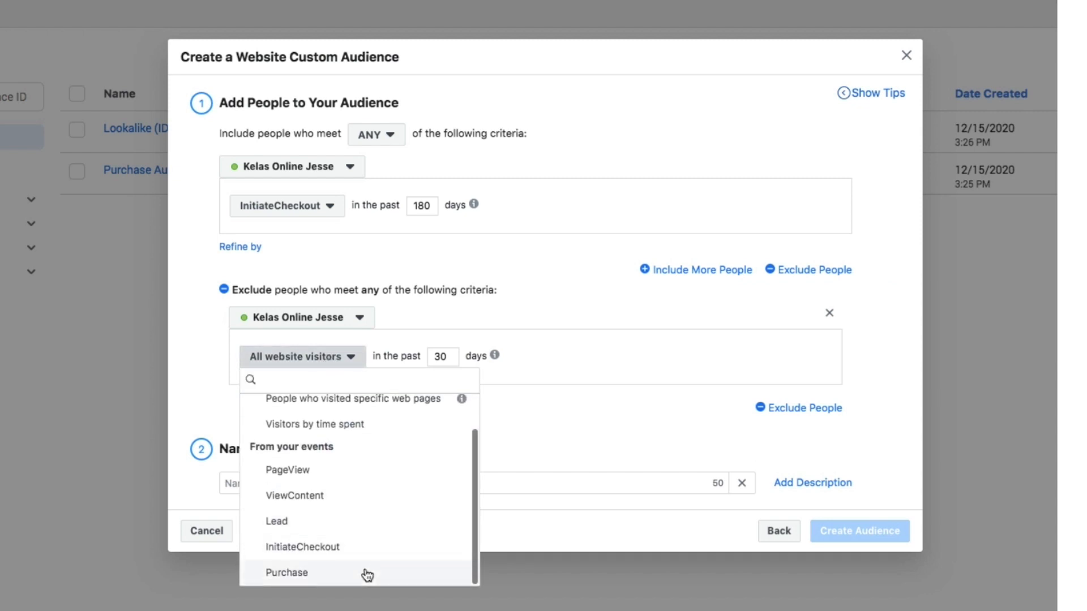
click(364, 573)
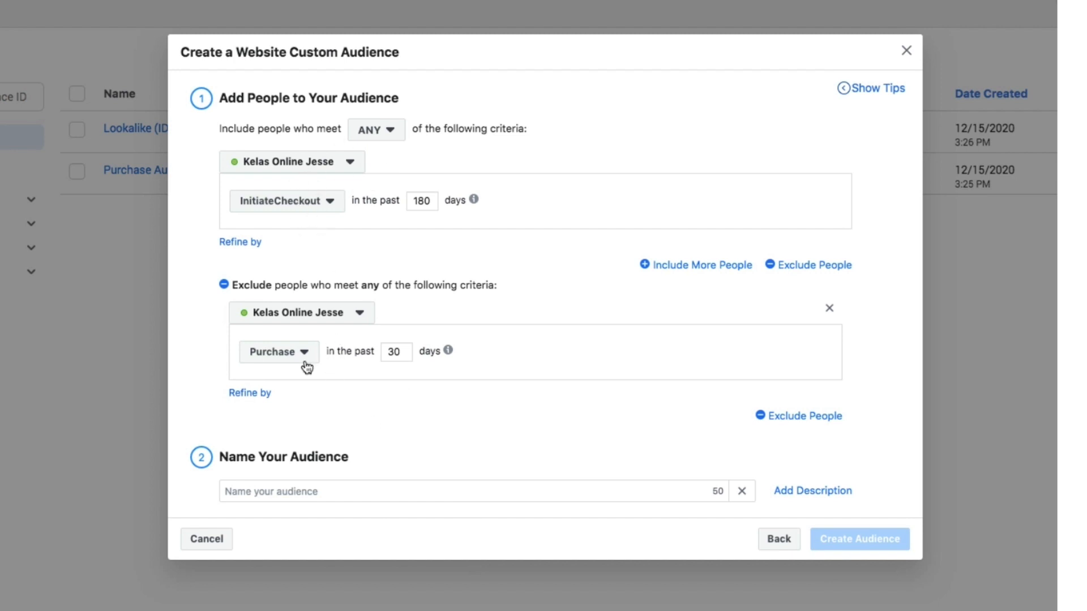
double_click(395, 352)
text(180)
Name the audience InitiateCheckout 180 Days, create it and return to the audience list
click(414, 495)
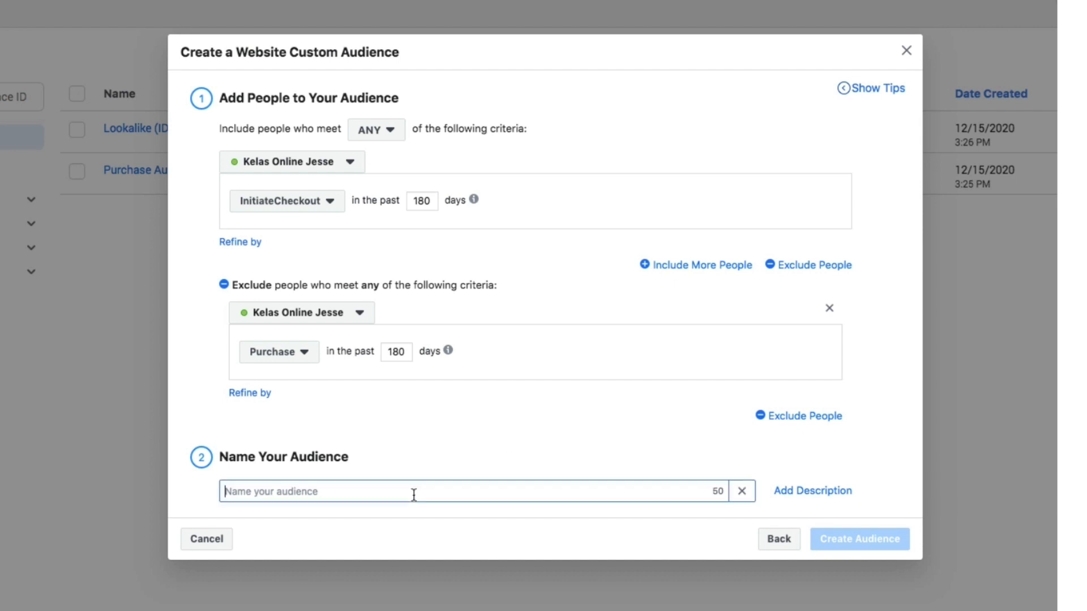
text(Initiate)
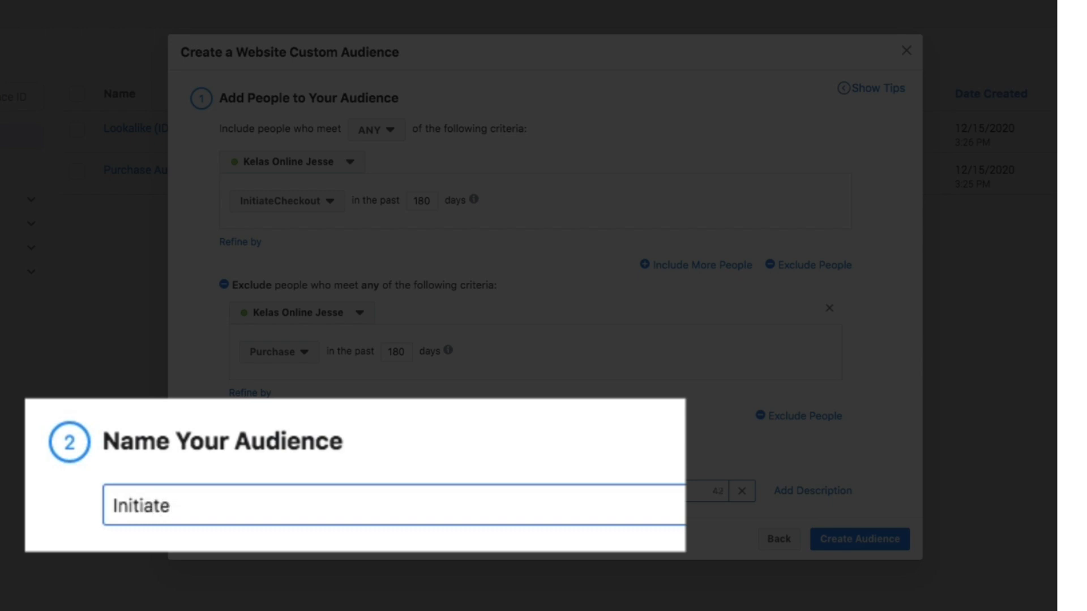
text(Checkout 180 Days)
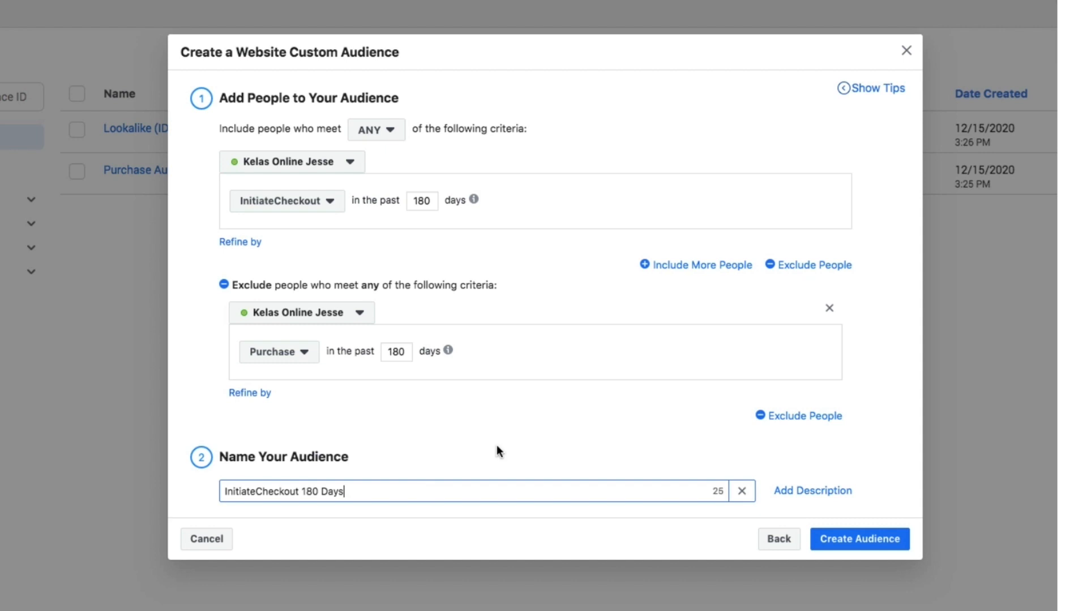
click(497, 428)
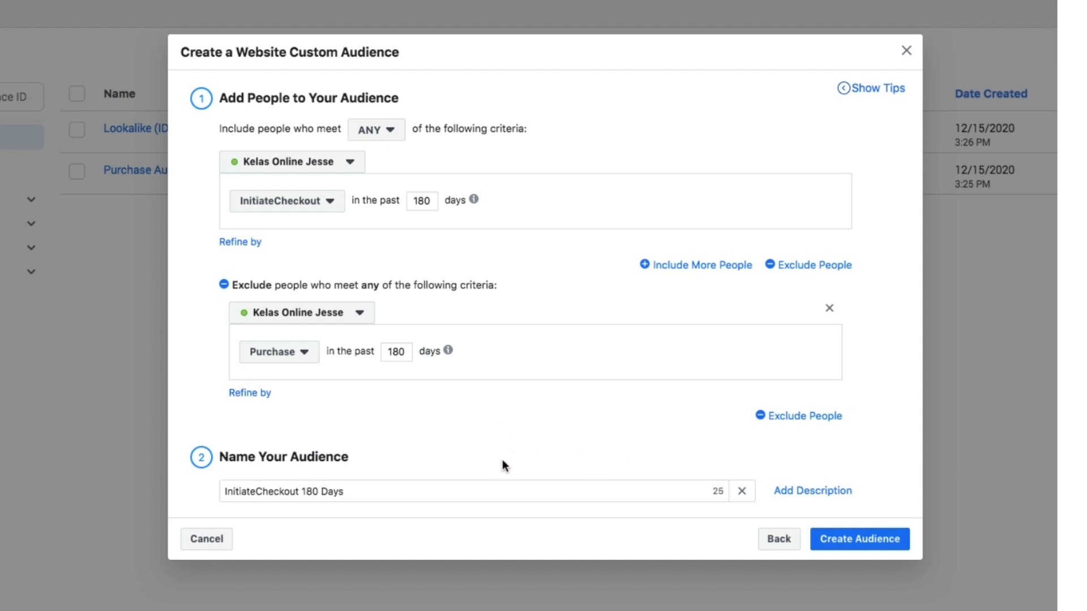
click(870, 543)
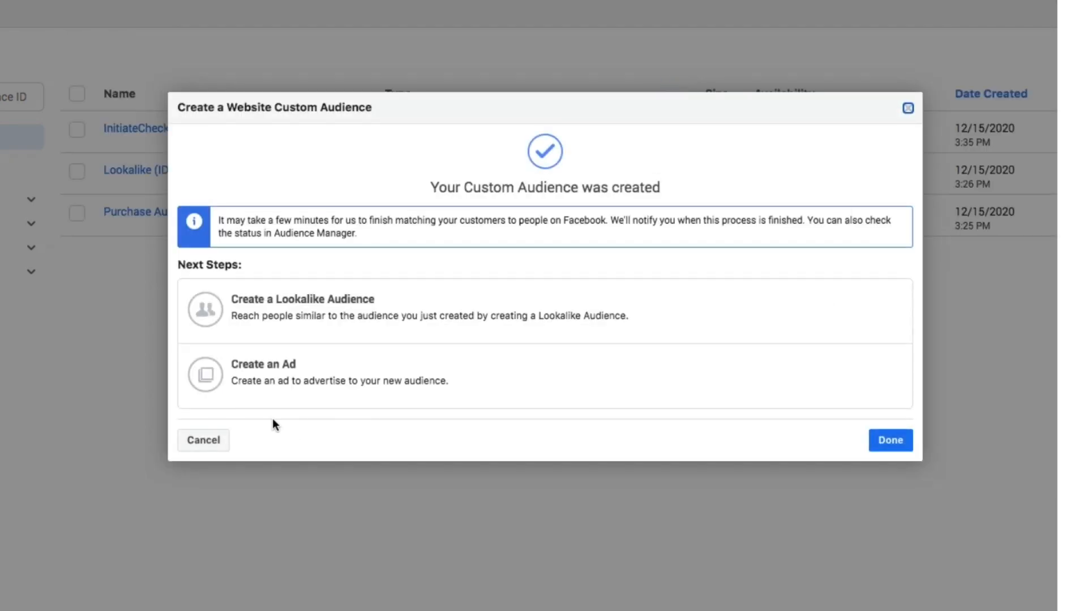
click(204, 445)
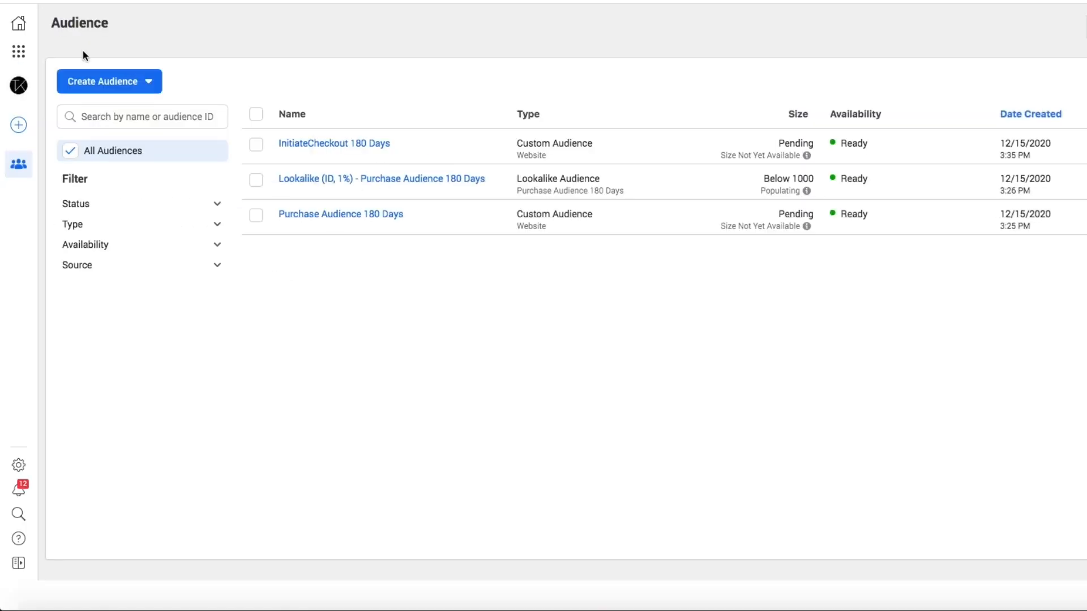
Start another website custom audience that includes people with the Lead event in the past 180 days
click(120, 81)
click(138, 115)
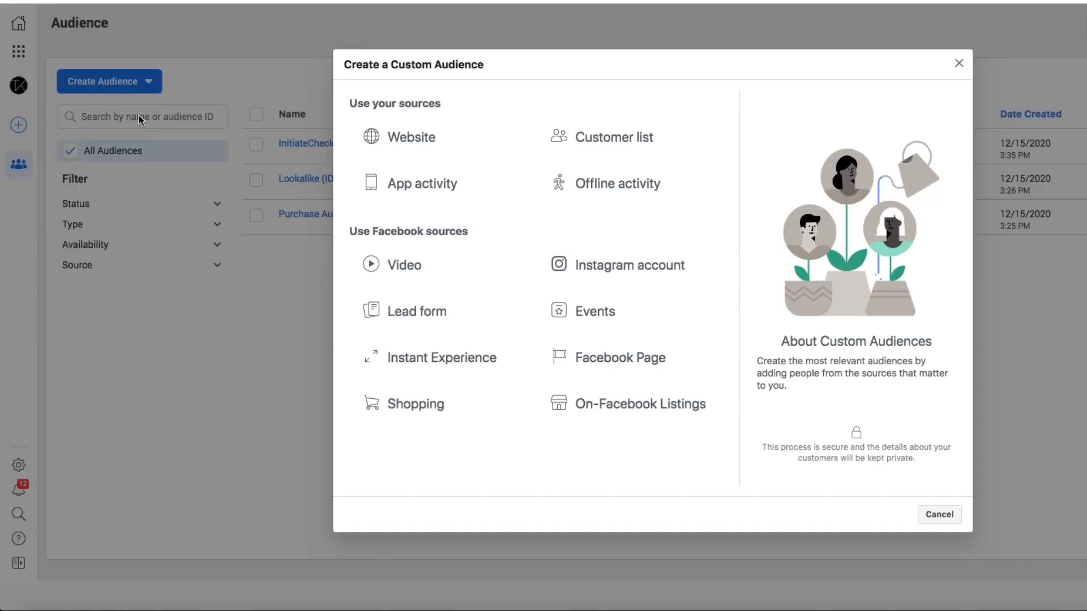
click(462, 144)
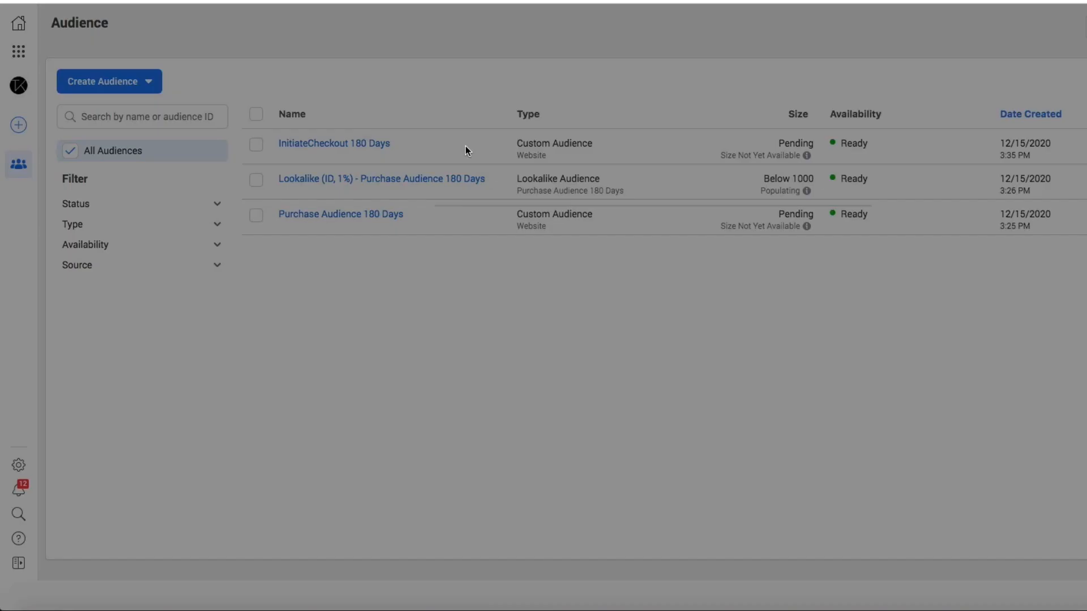
click(478, 221)
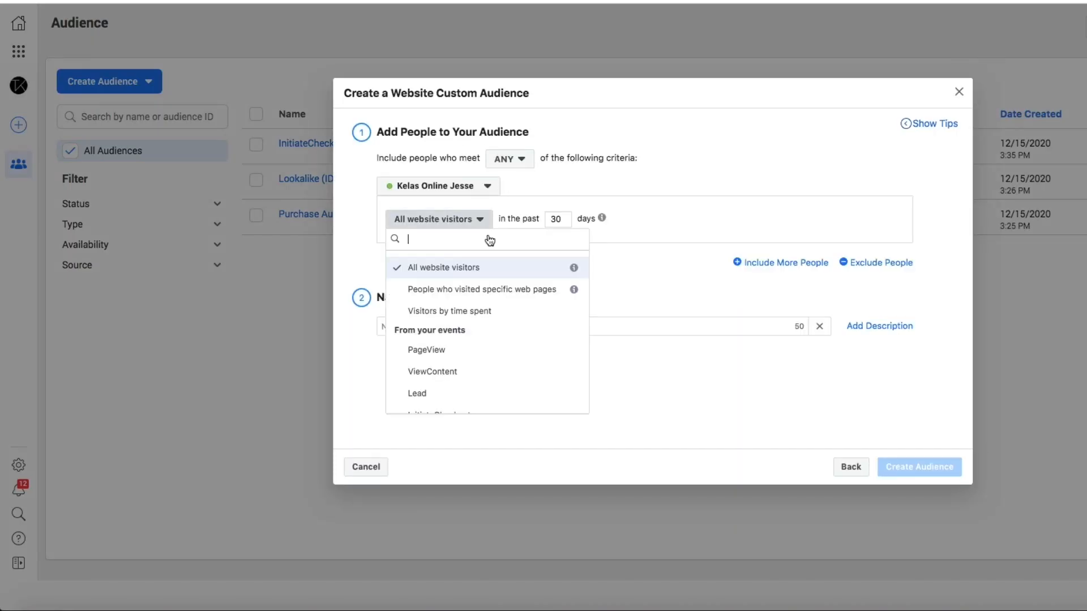
scroll(516, 347, down, 1)
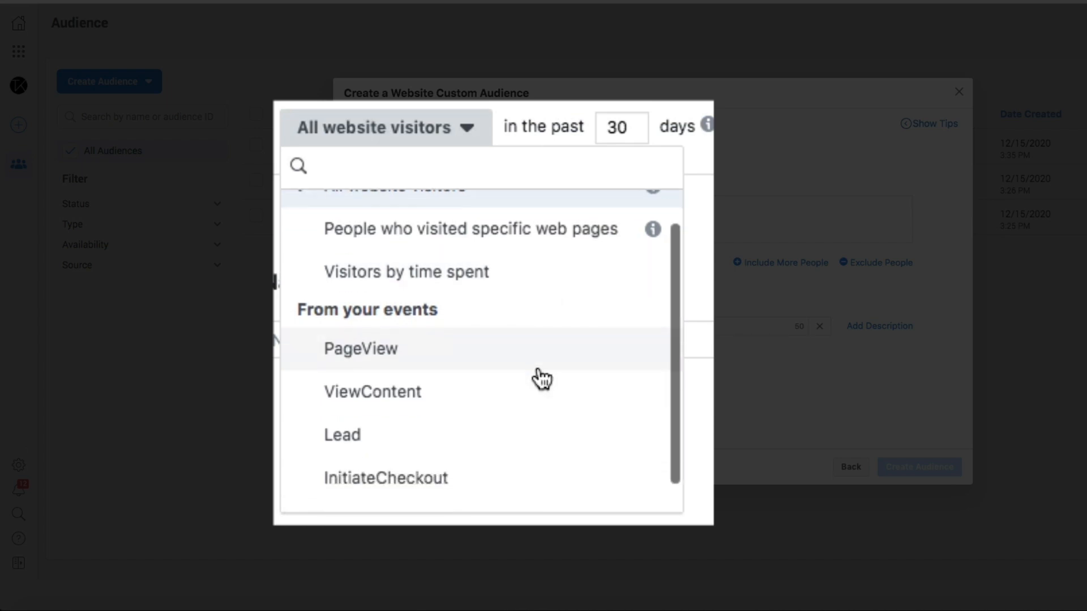
click(508, 437)
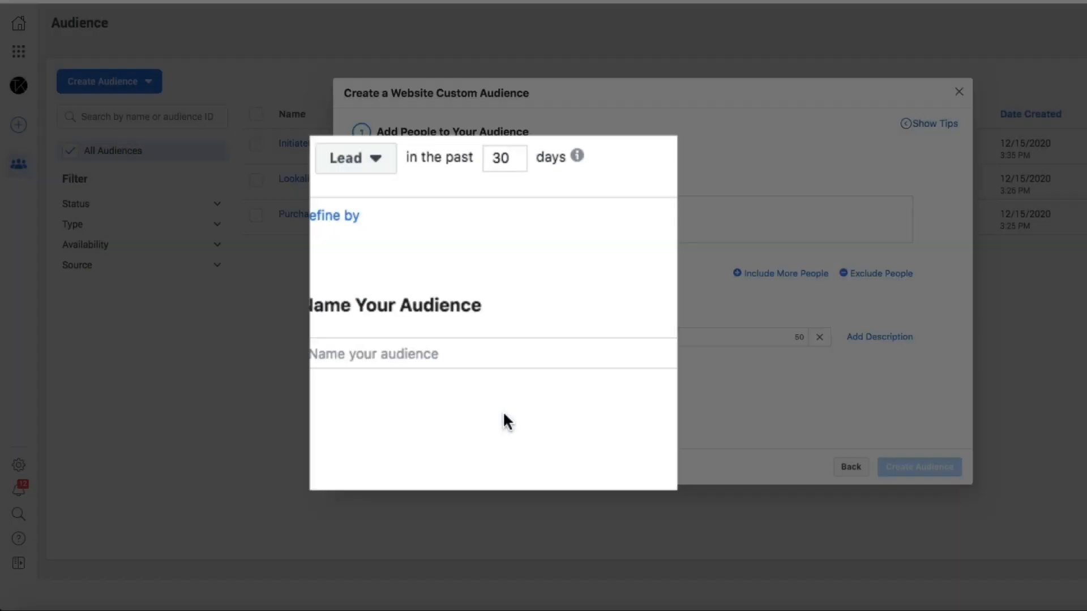
double_click(498, 219)
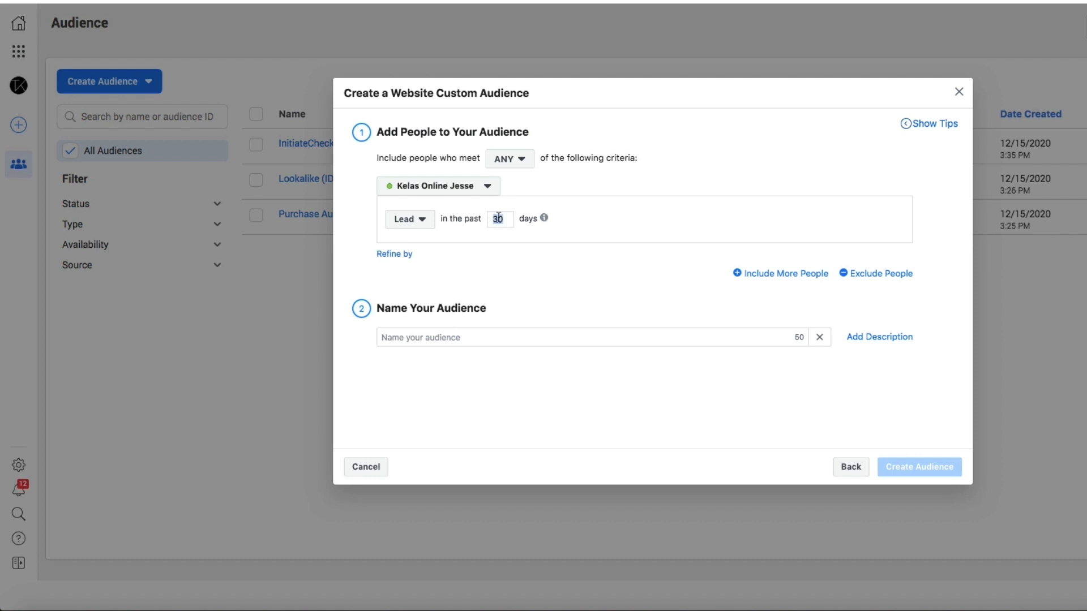
text(180)
mouse_move(526, 218)
Exclude people with the Purchase event in the past 180 days from the Lead audience
click(872, 274)
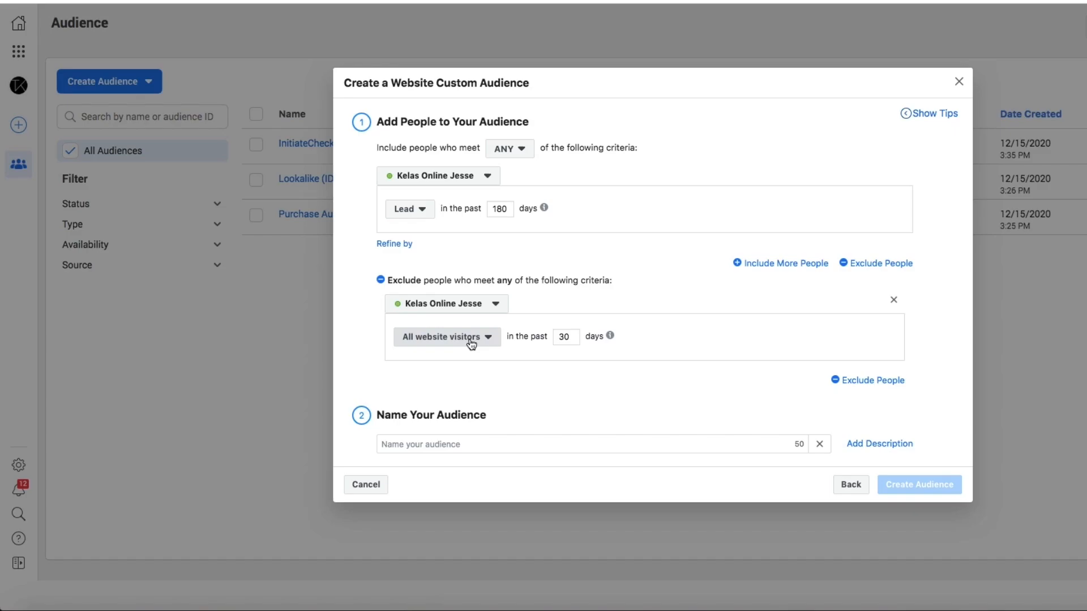
click(471, 342)
scroll(417, 468, down, 2)
click(431, 524)
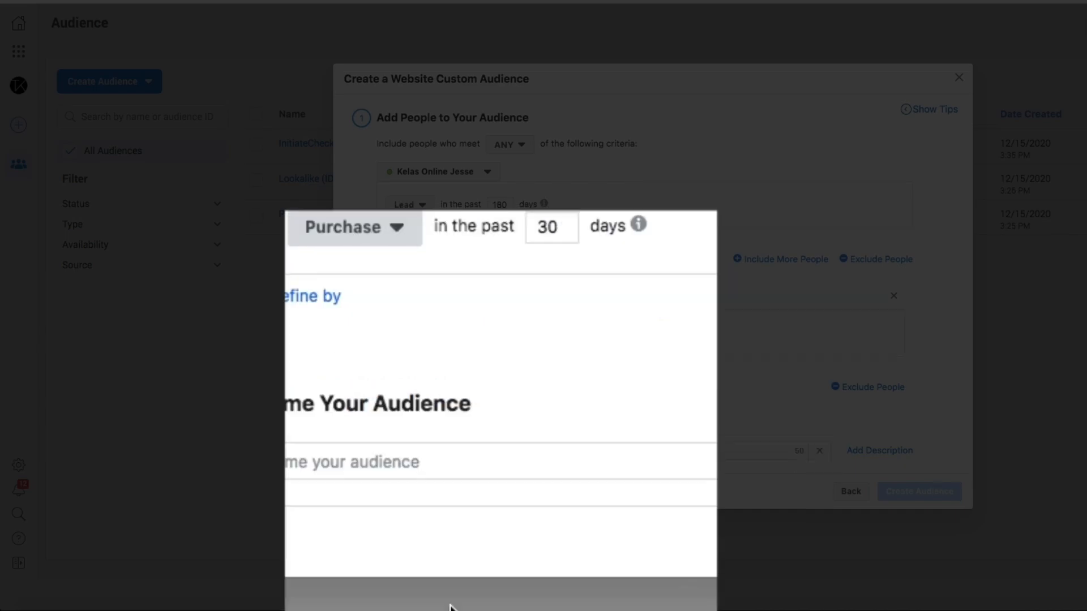
double_click(524, 332)
text(180)
Name the audience Lead 180 Days, create it and return to the audience list
click(580, 451)
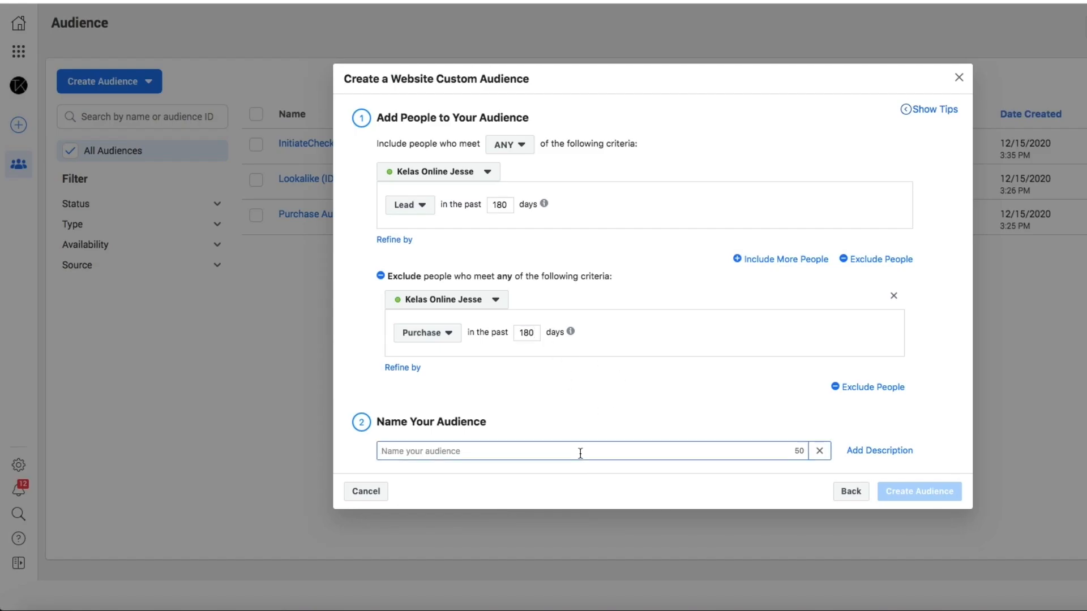
text(L)
key(BackSpace)
text(Lea)
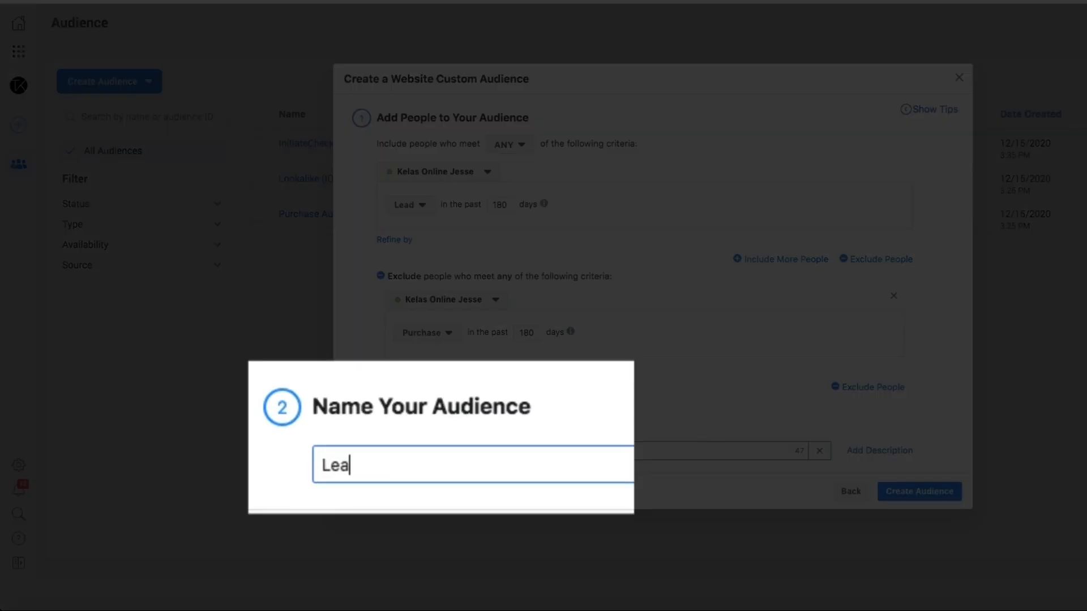
text(d 180 DAY)
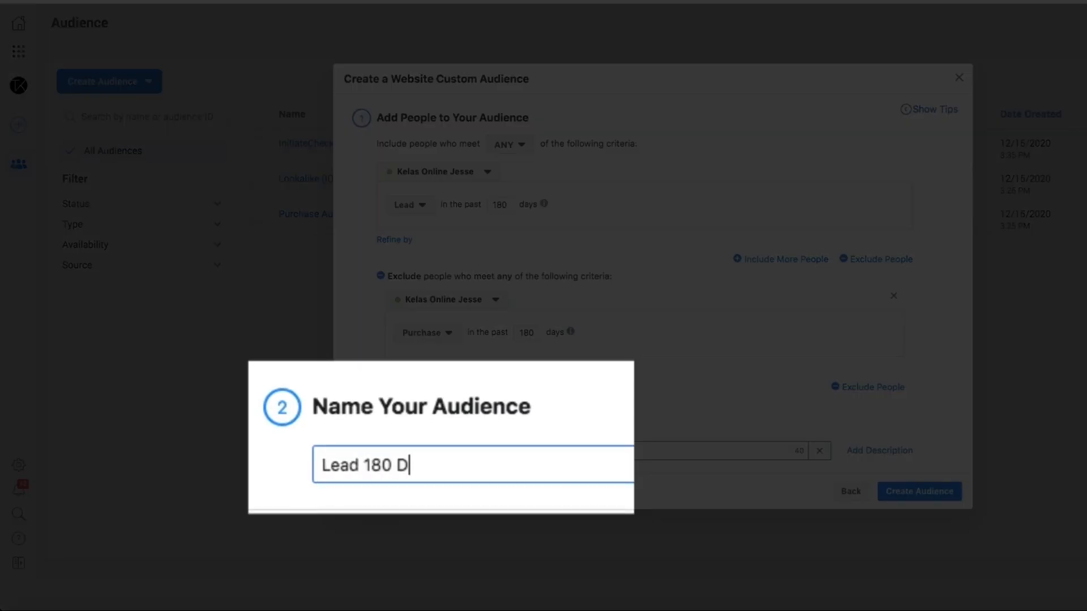
key(BackSpace)
key(BackSpace)
text(ays)
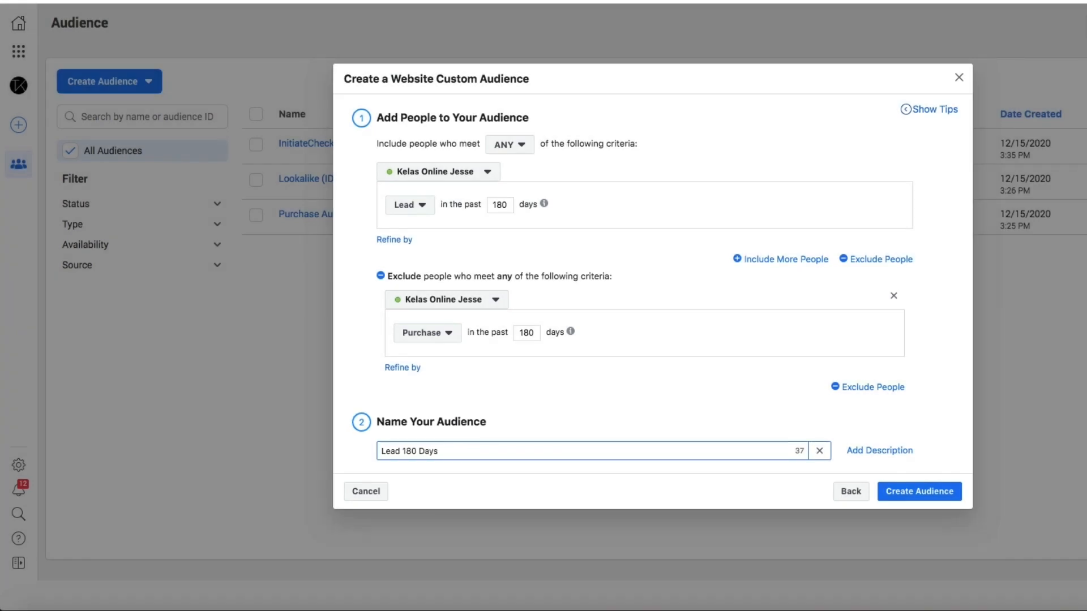
click(631, 396)
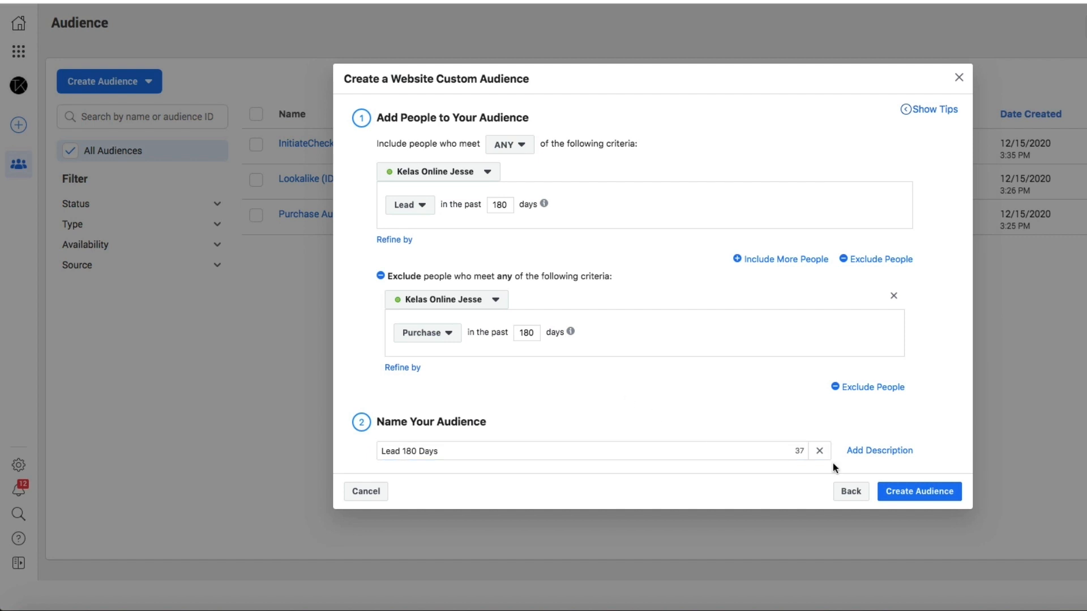
click(926, 492)
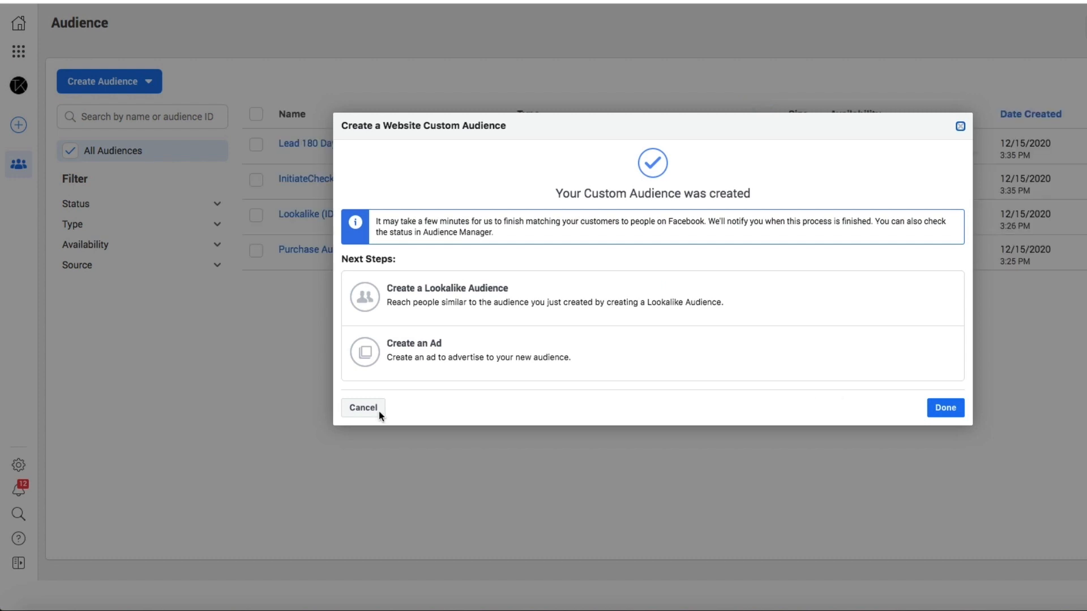
click(944, 407)
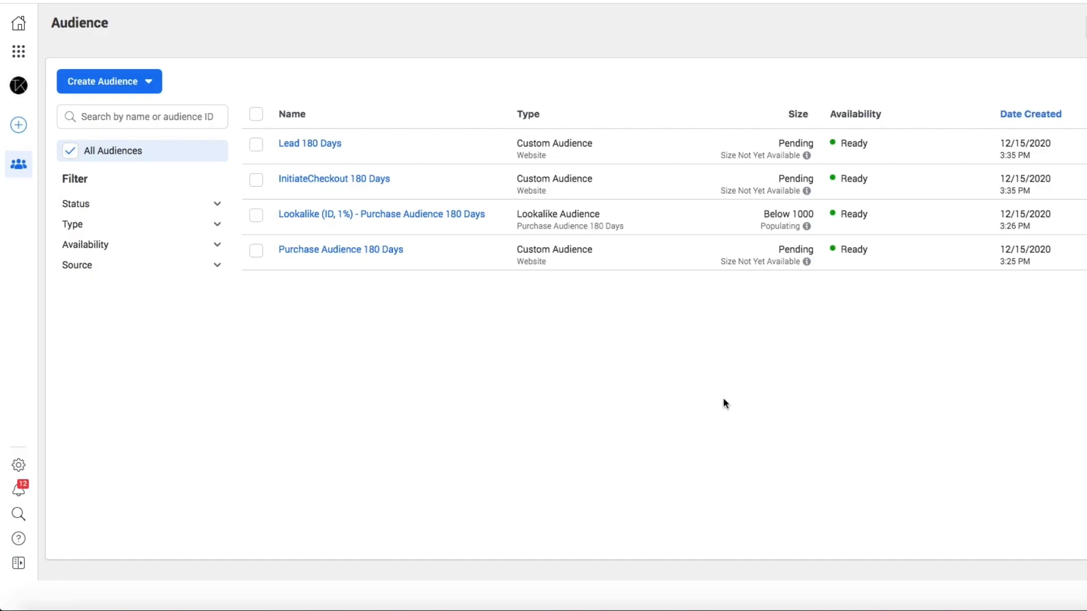
Start another website custom audience and base its inclusion criterion on visitors by time spent
click(141, 84)
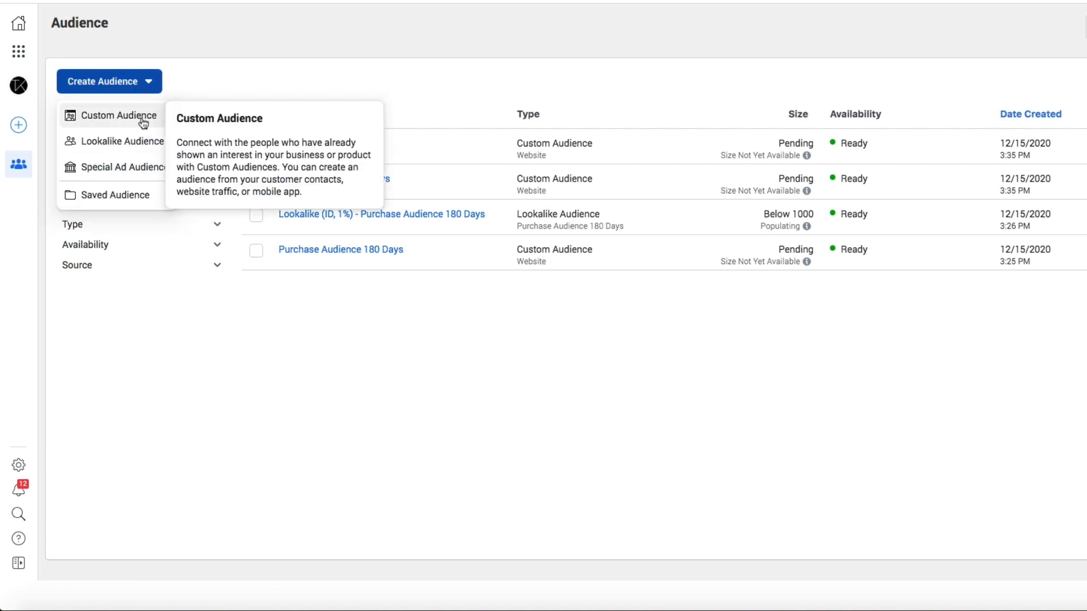
click(141, 117)
click(426, 145)
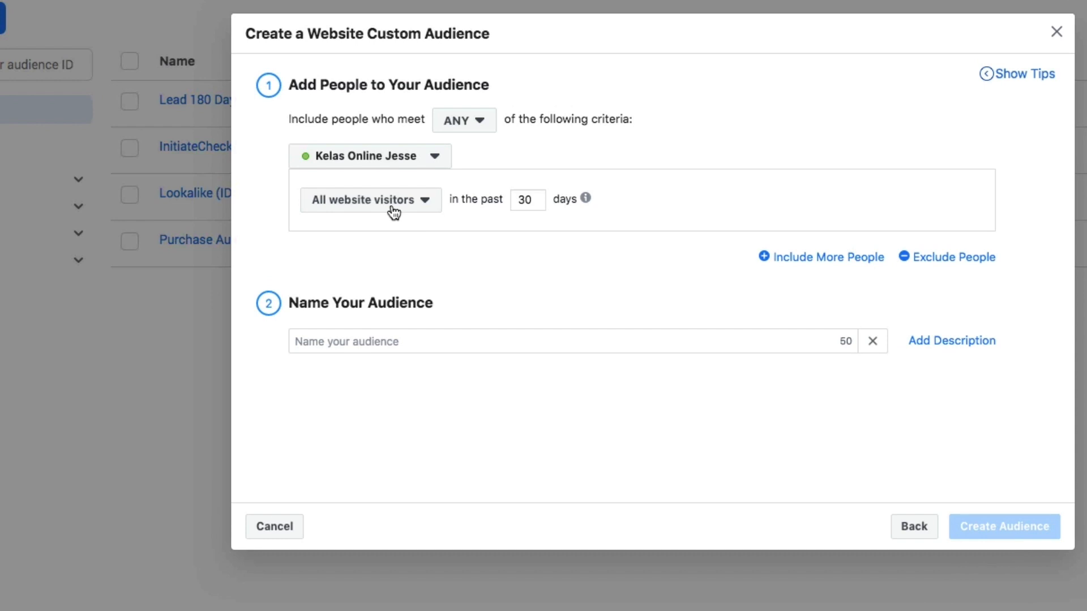
click(453, 223)
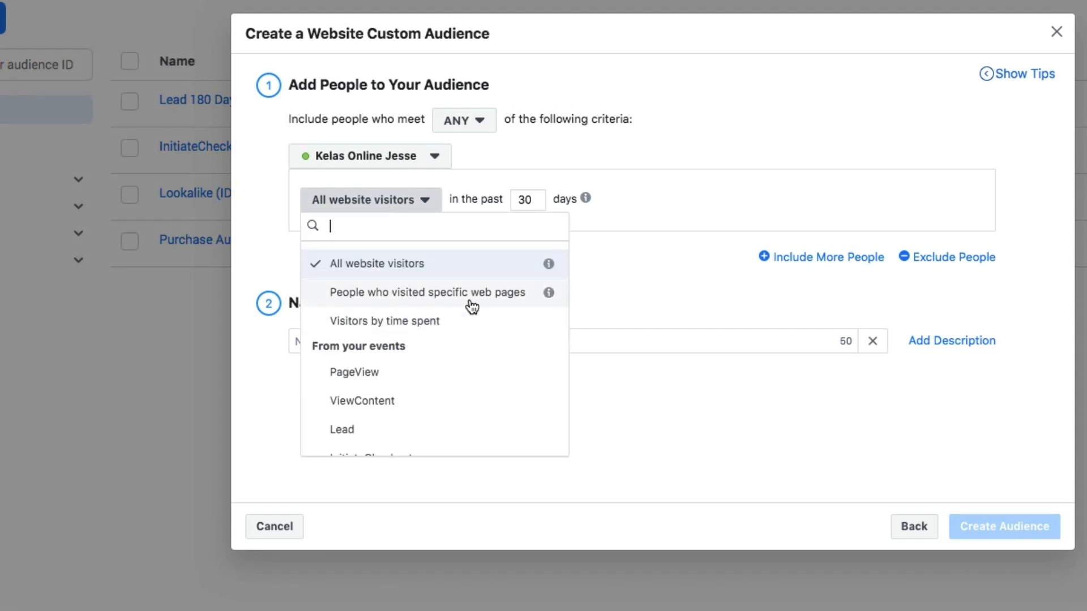
scroll(468, 333, down, 1)
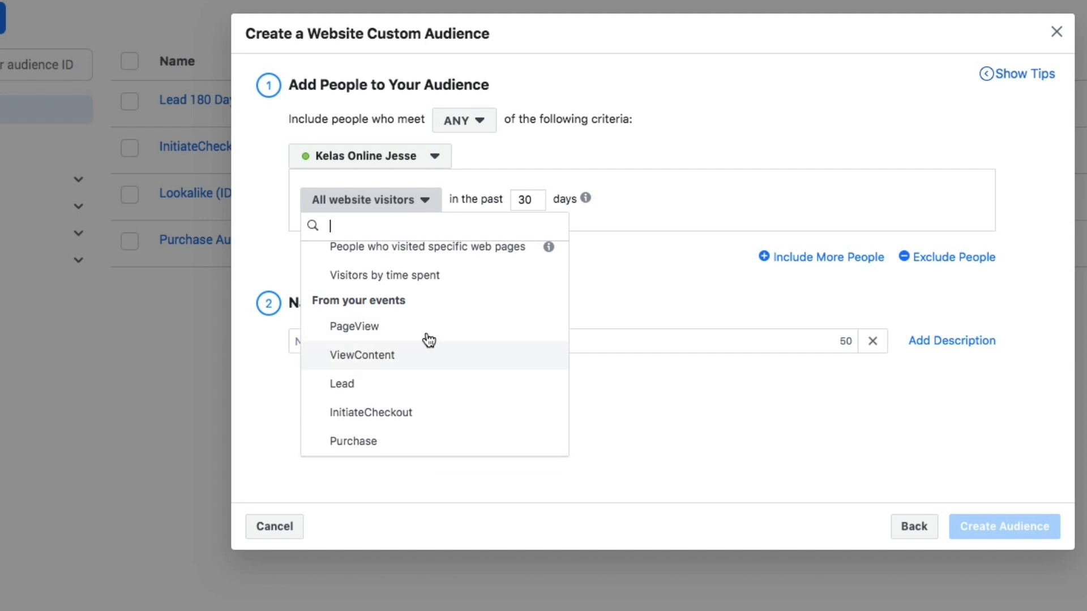
scroll(464, 401, up, 1)
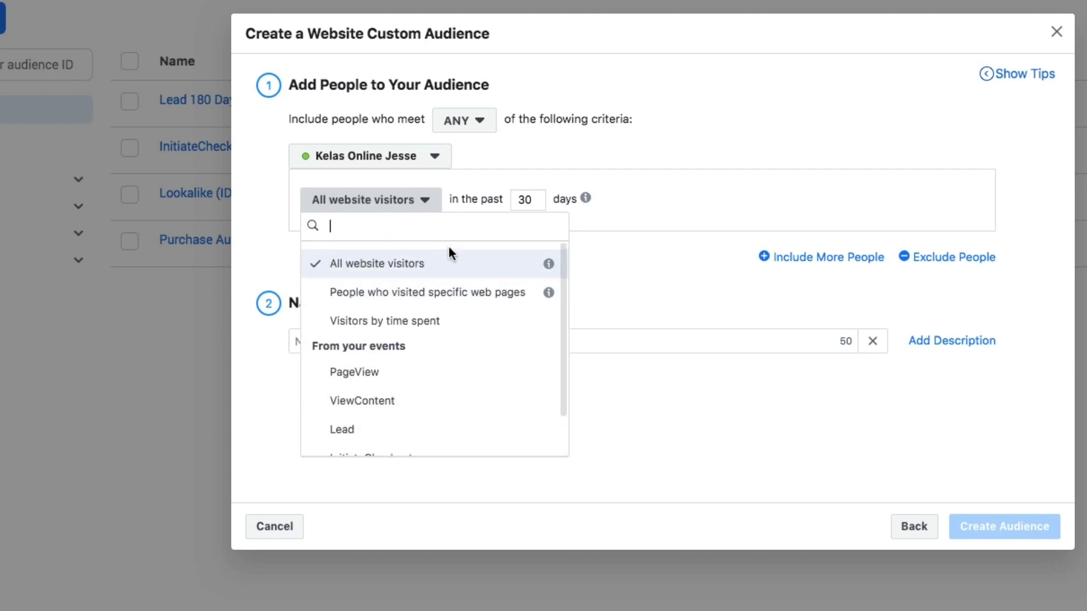
click(451, 321)
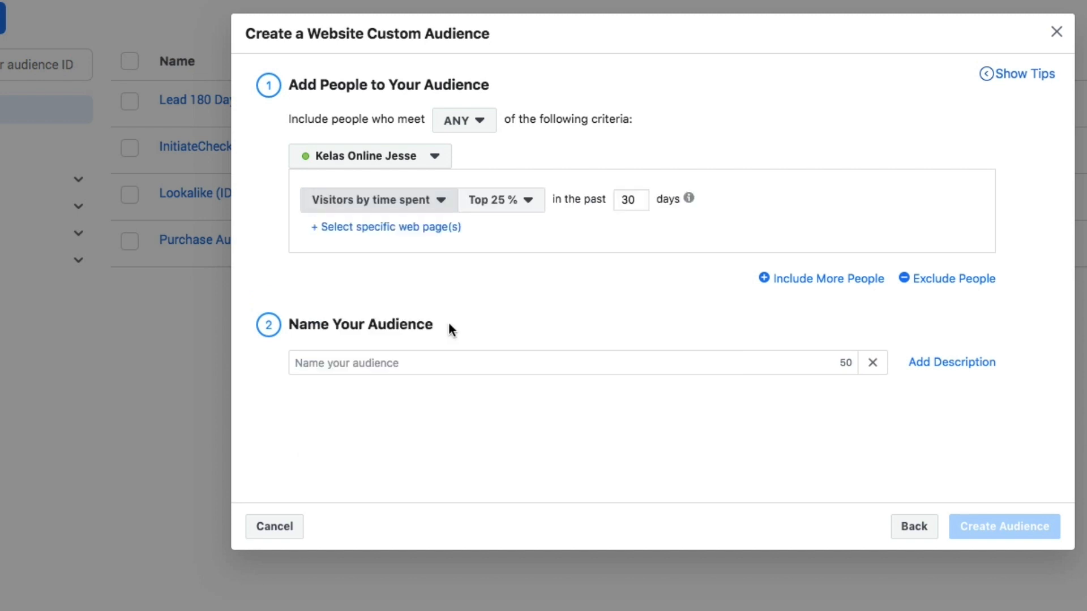
Keep the time-spent criterion at the top 25% percentile and set its period to the past 180 days
click(373, 203)
click(381, 205)
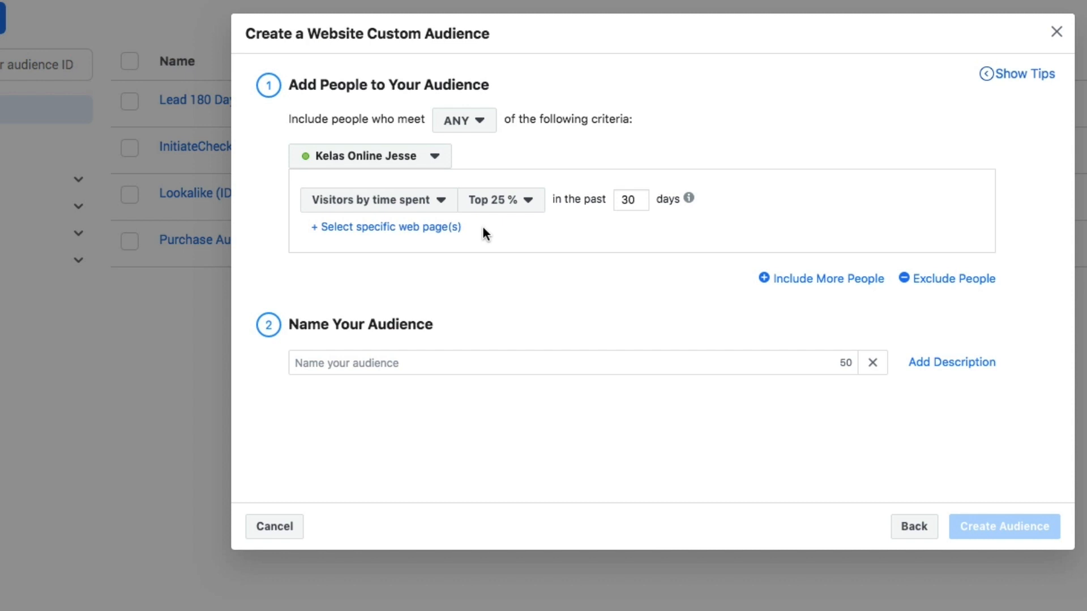
click(531, 207)
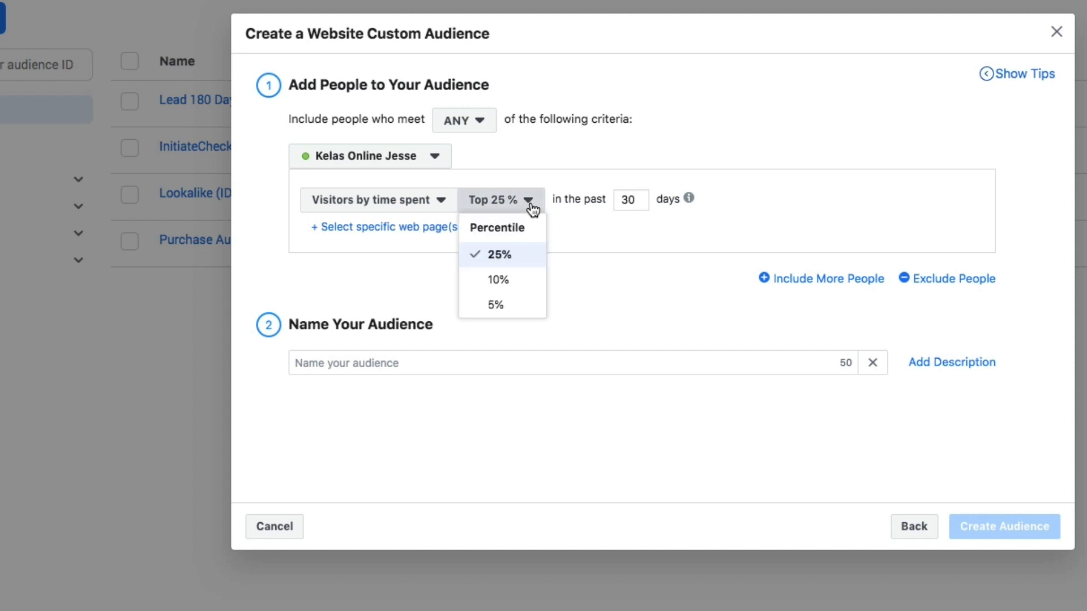
click(531, 207)
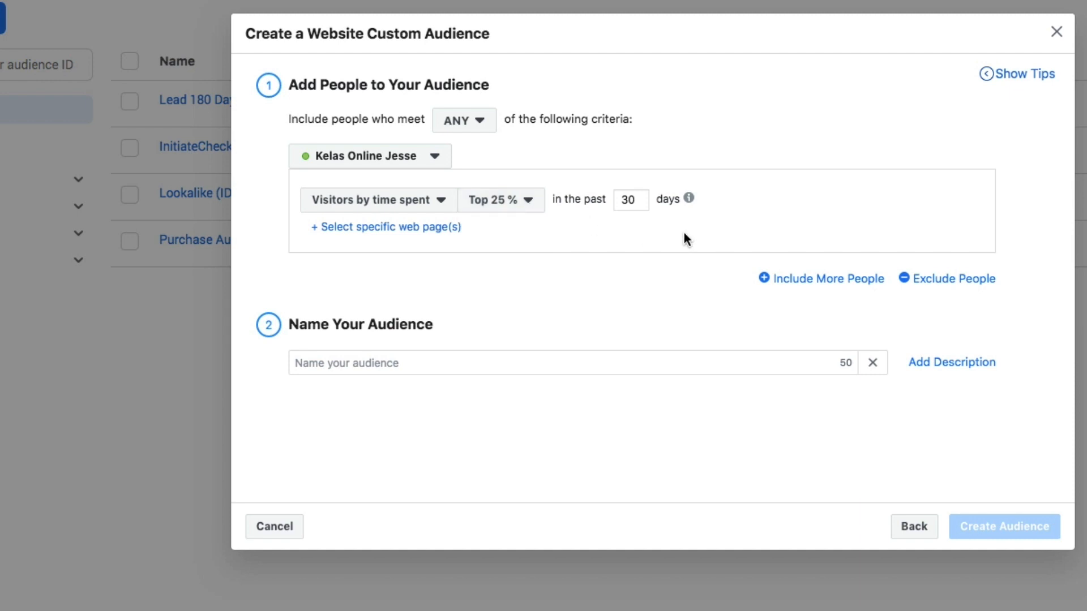
double_click(627, 199)
text(180)
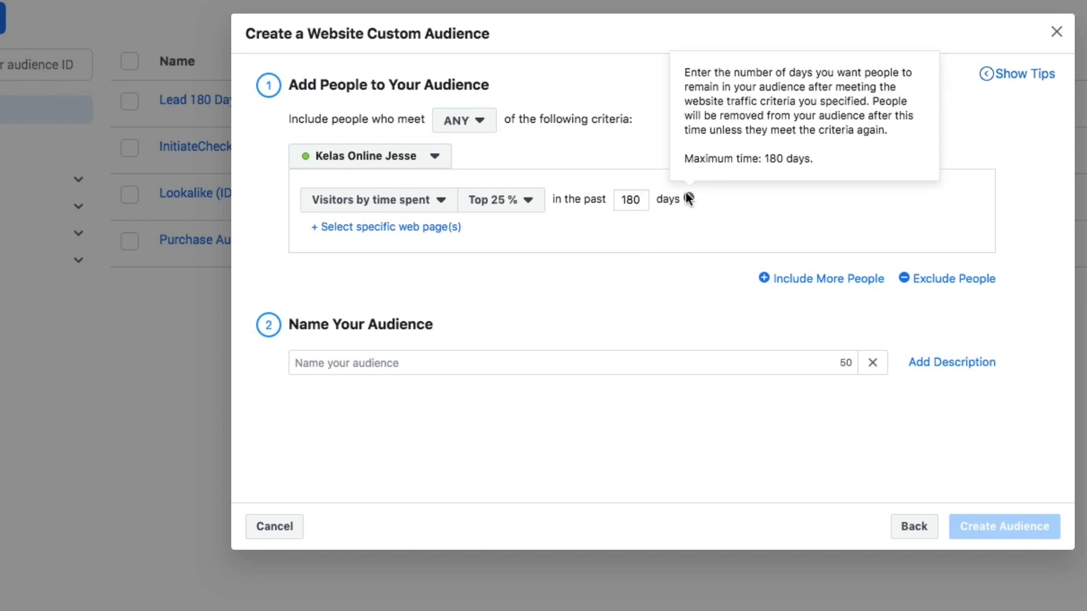
Add a specific web page condition, and open the tujuhub.com super-persuasif course page in a separate browser tab
click(398, 232)
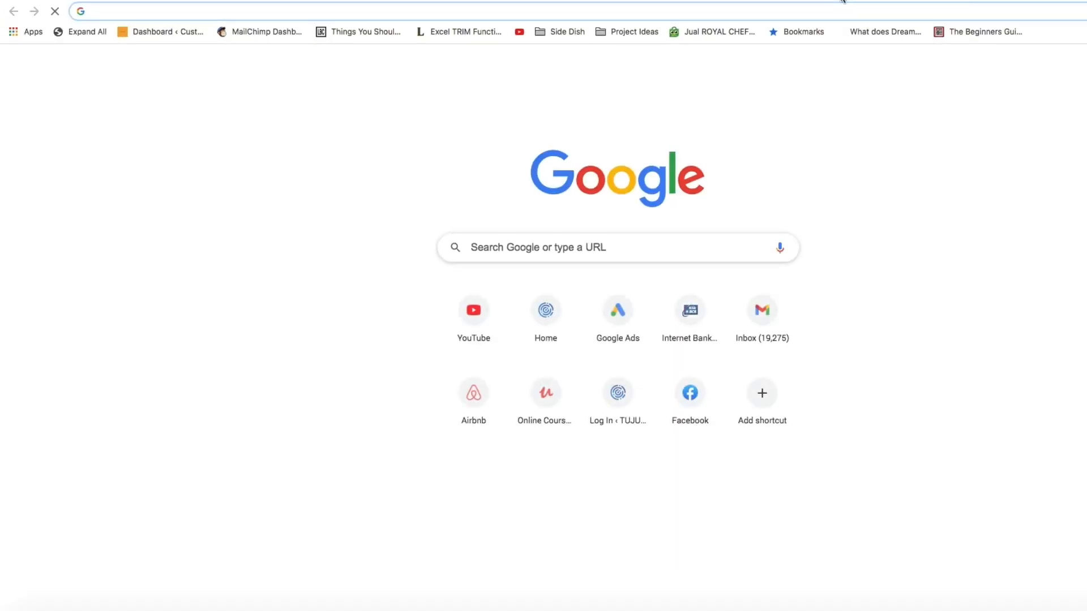
text(tujuhub.com)
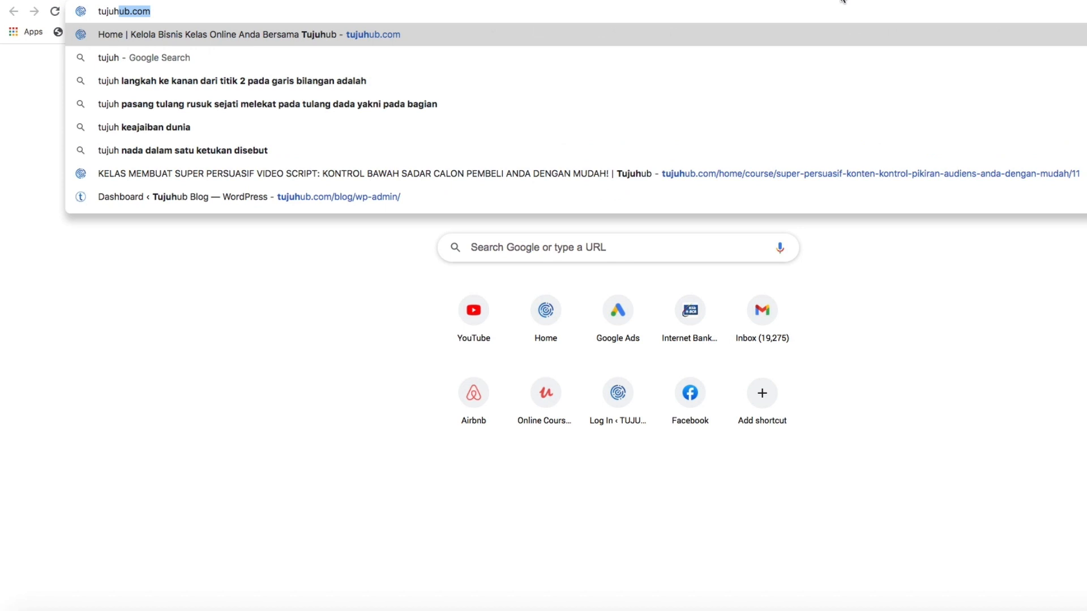
key(Down)
key(Down)
key(Down)
key(Down)
key(Down)
key(Down)
key(Return)
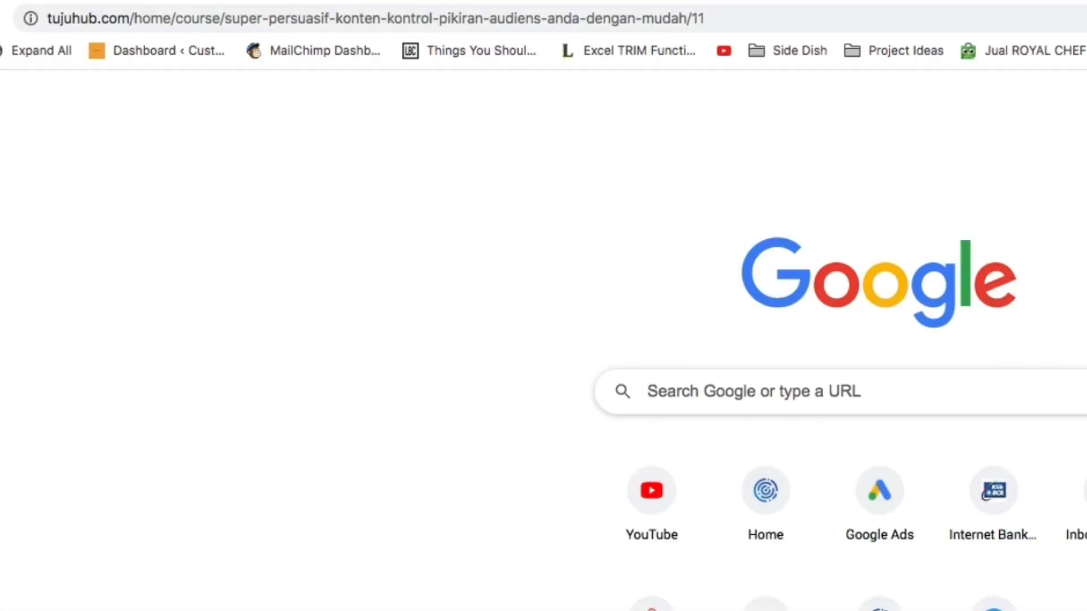
Copy the course page's address and enter it as the URL contains value of the time-spent criterion
click(490, 17)
key(super+c)
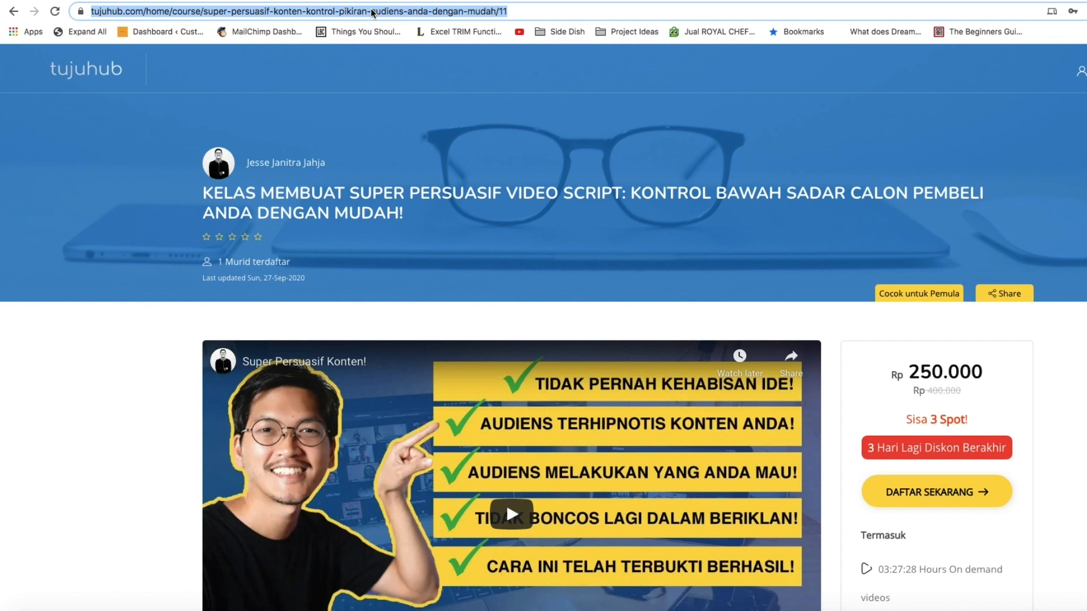
right_click(373, 13)
click(442, 107)
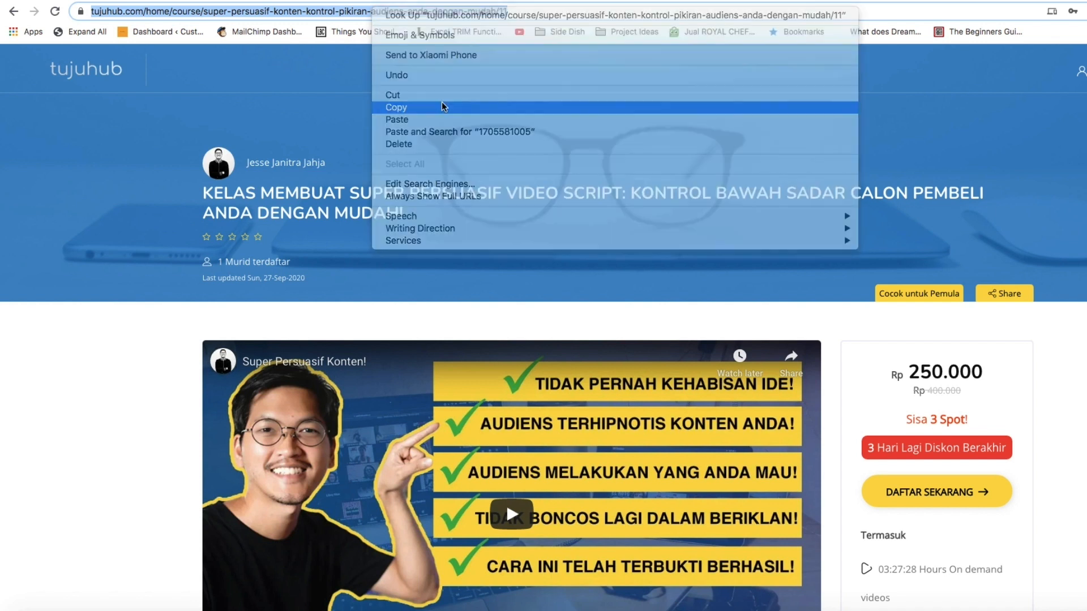
click(159, 2)
key(super+v)
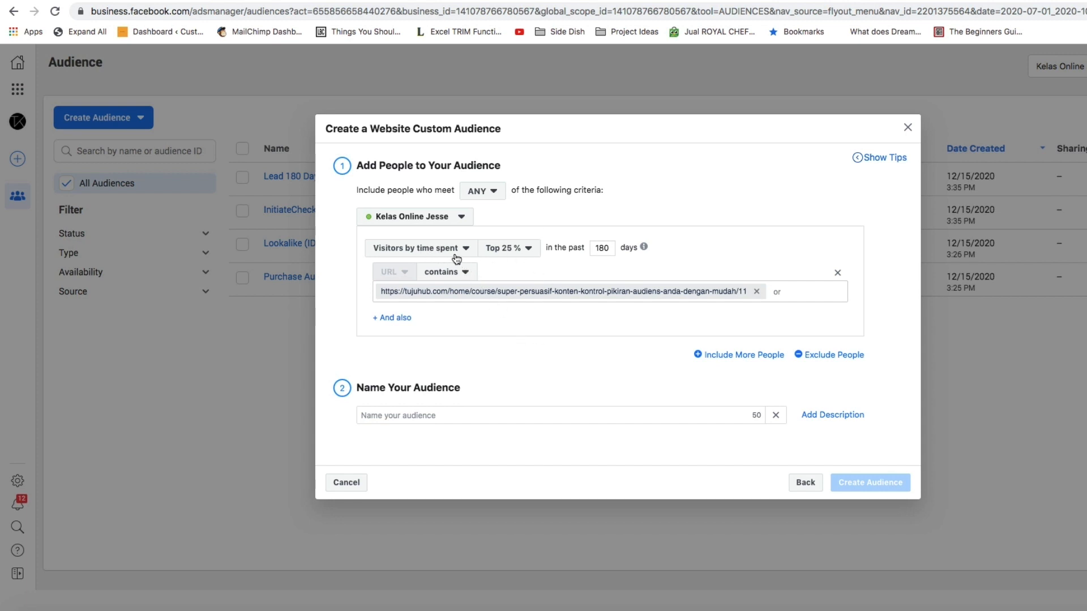
click(881, 1)
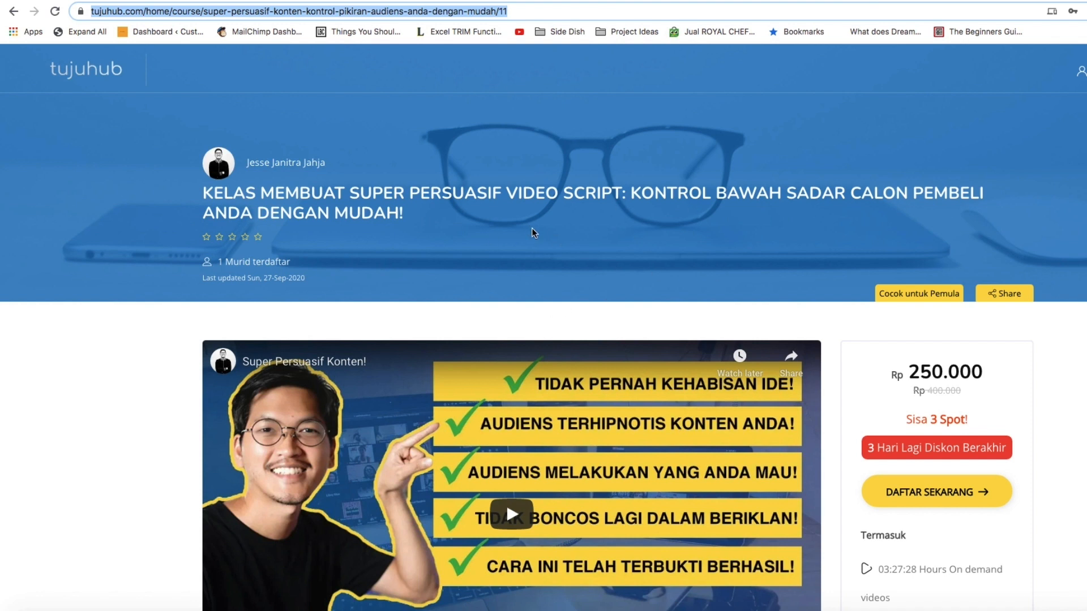
click(217, 82)
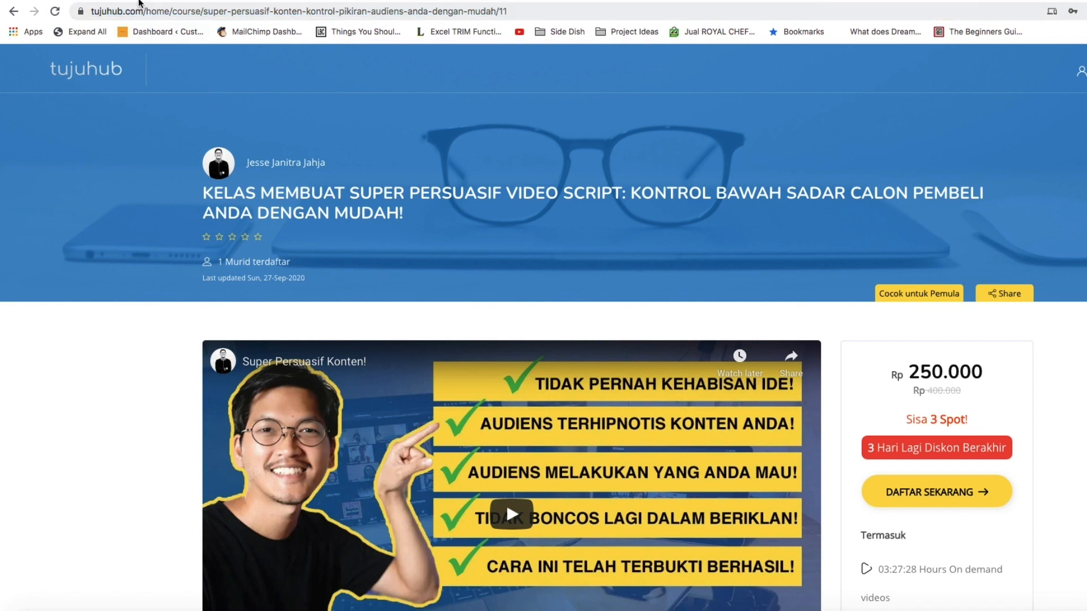
click(113, 1)
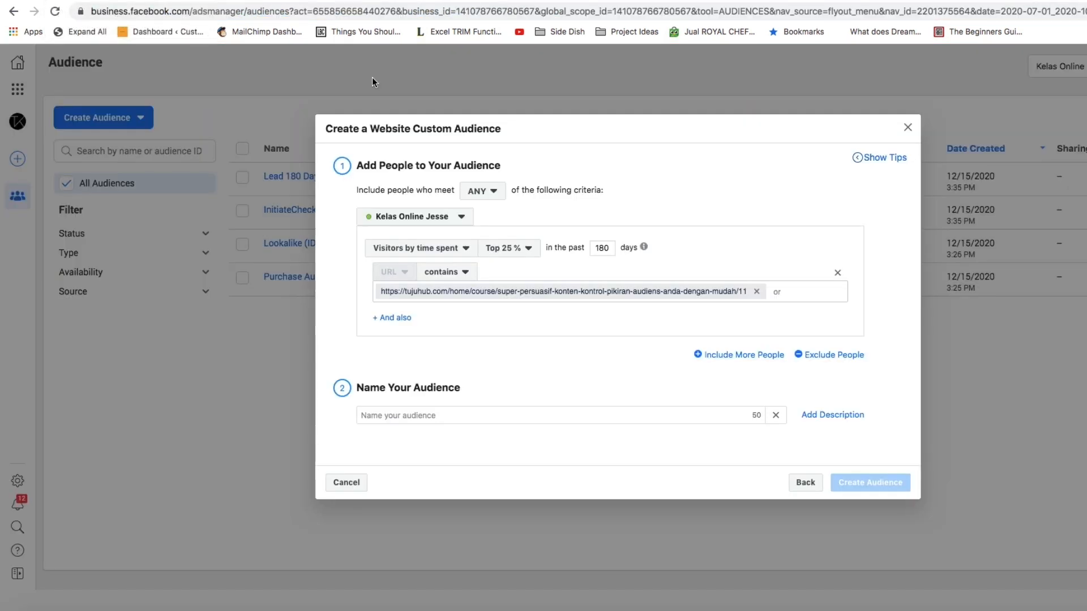
click(523, 252)
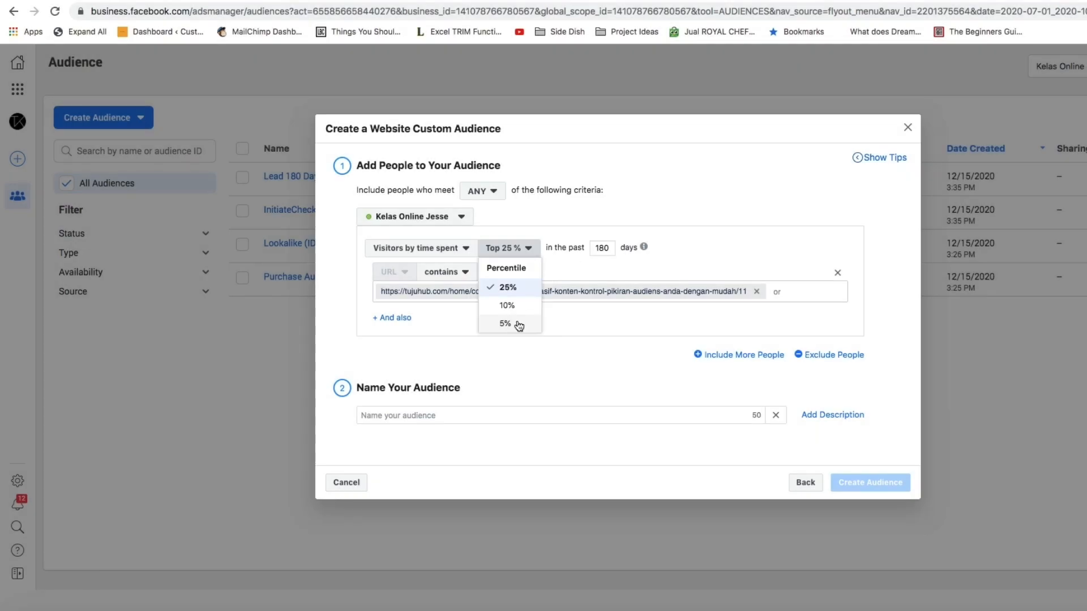
click(589, 323)
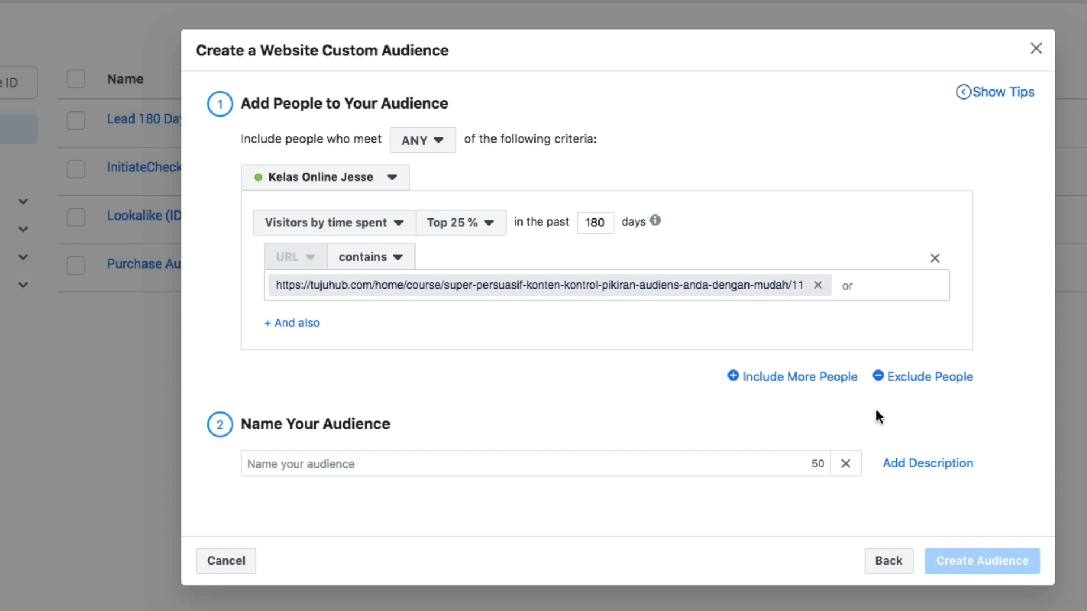
Exclude people with the Purchase event in the past 180 days from the time-spent audience
click(932, 378)
click(412, 436)
scroll(395, 585, down, 3)
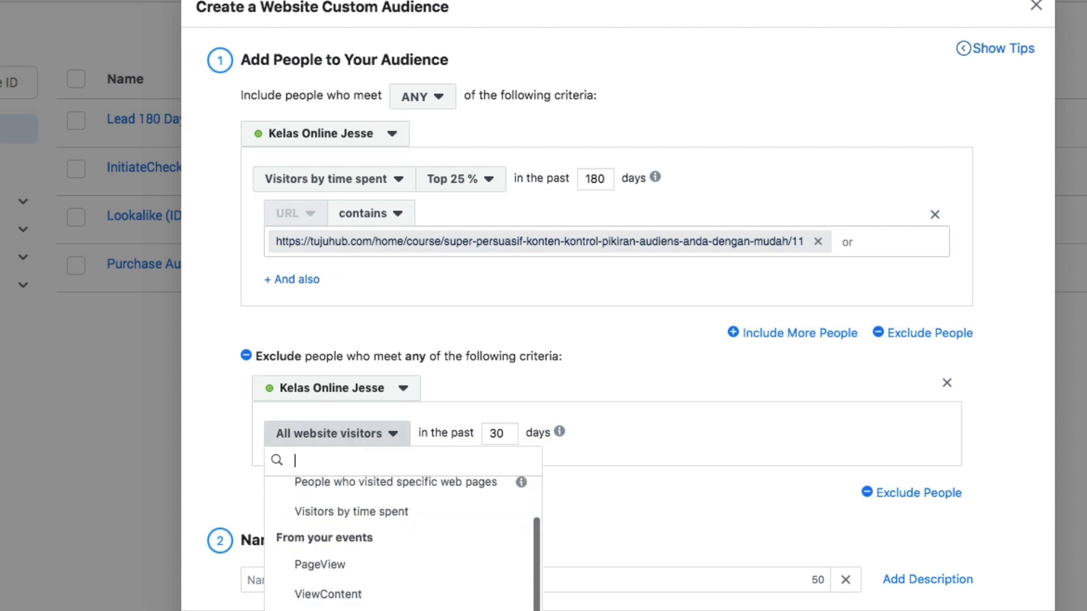
click(390, 588)
double_click(452, 426)
text(180)
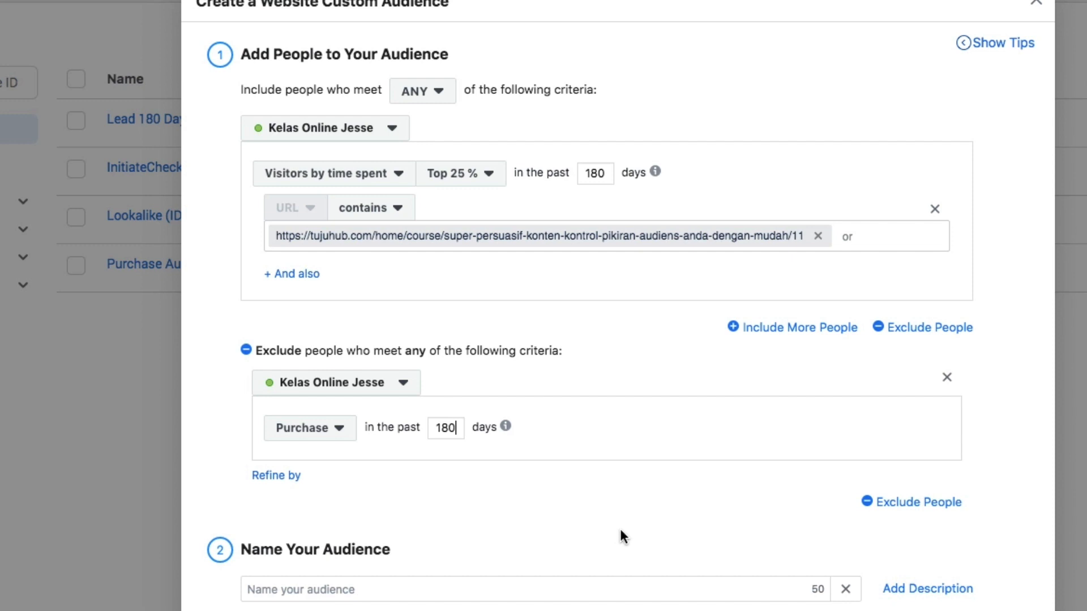
Name the audience Visitor Top 25% 180 Days, create it despite its possible small size and return to the audience list
click(456, 589)
text(V)
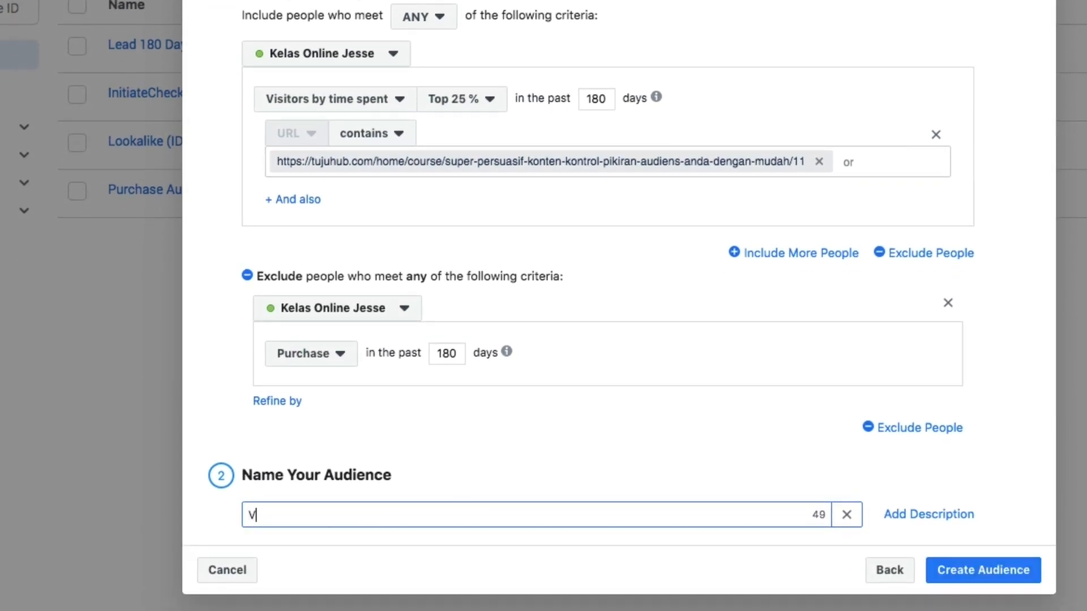
text(isitor 25% 180 Days)
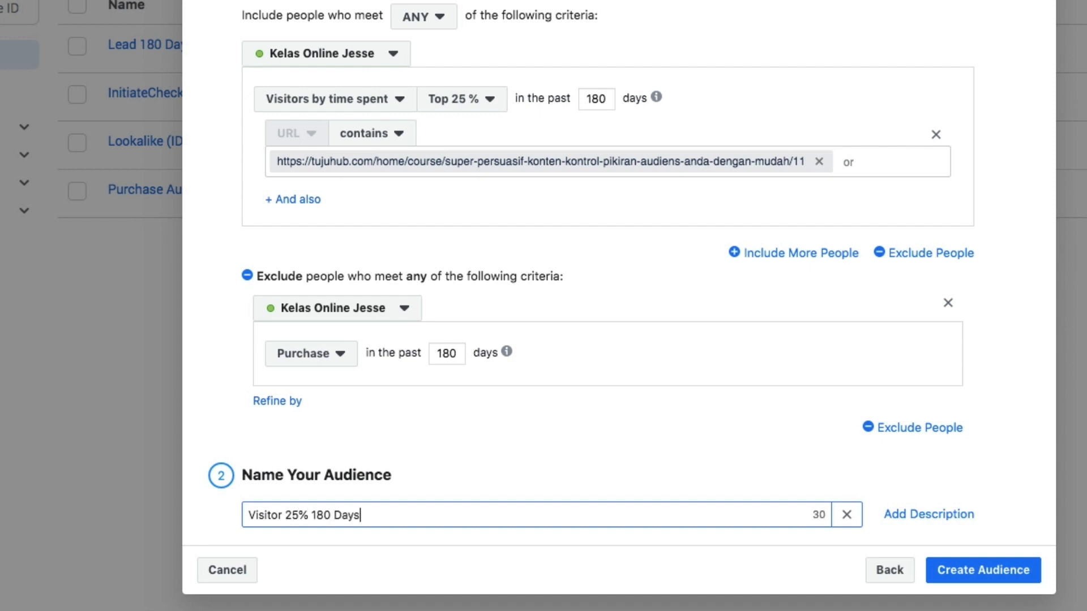
click(286, 515)
text(Tio)
key(BackSpace)
key(BackSpace)
text(op)
click(549, 434)
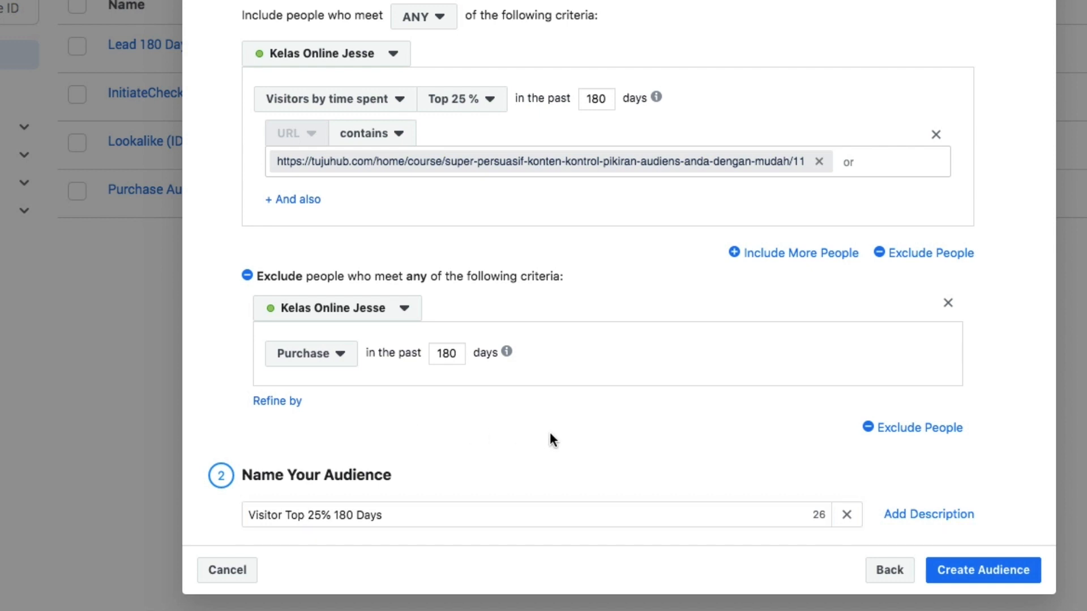
click(943, 571)
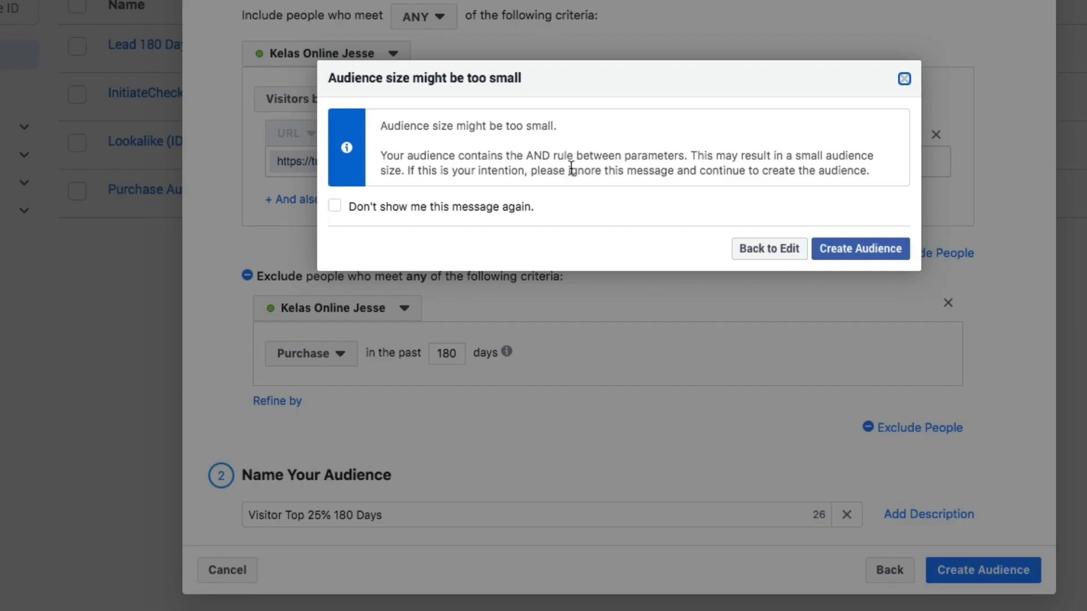
click(867, 256)
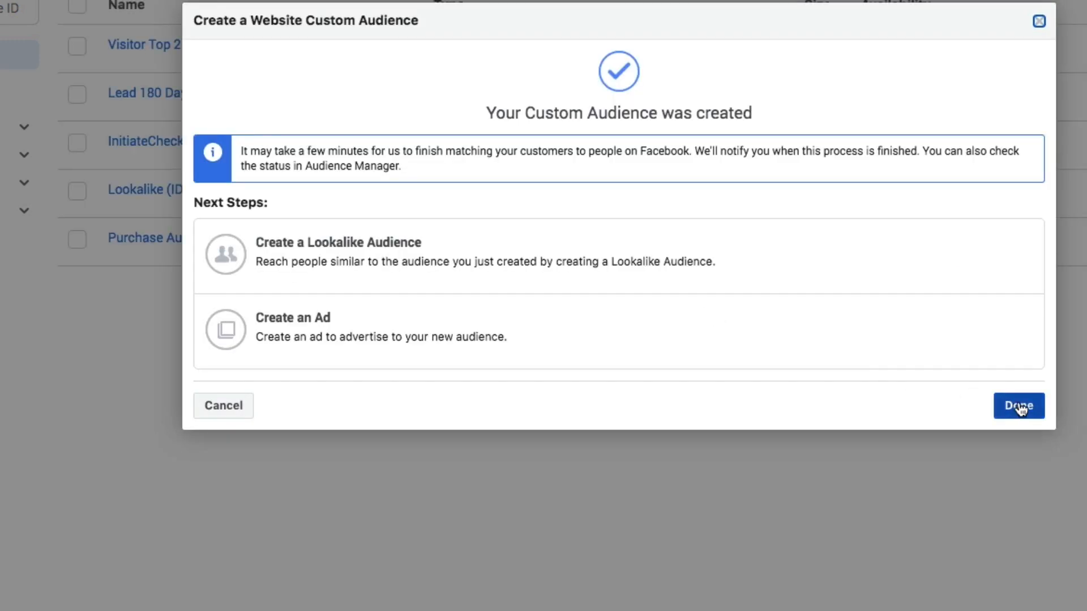
click(1019, 405)
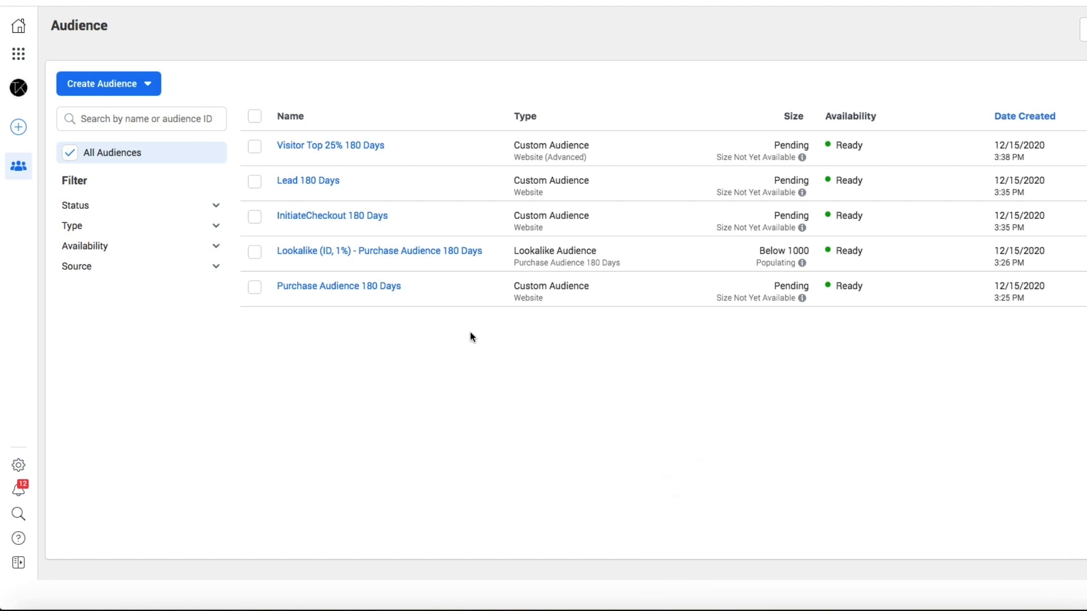
Start a custom audience based on an Instagram account and select tujuhub as the source account
click(128, 91)
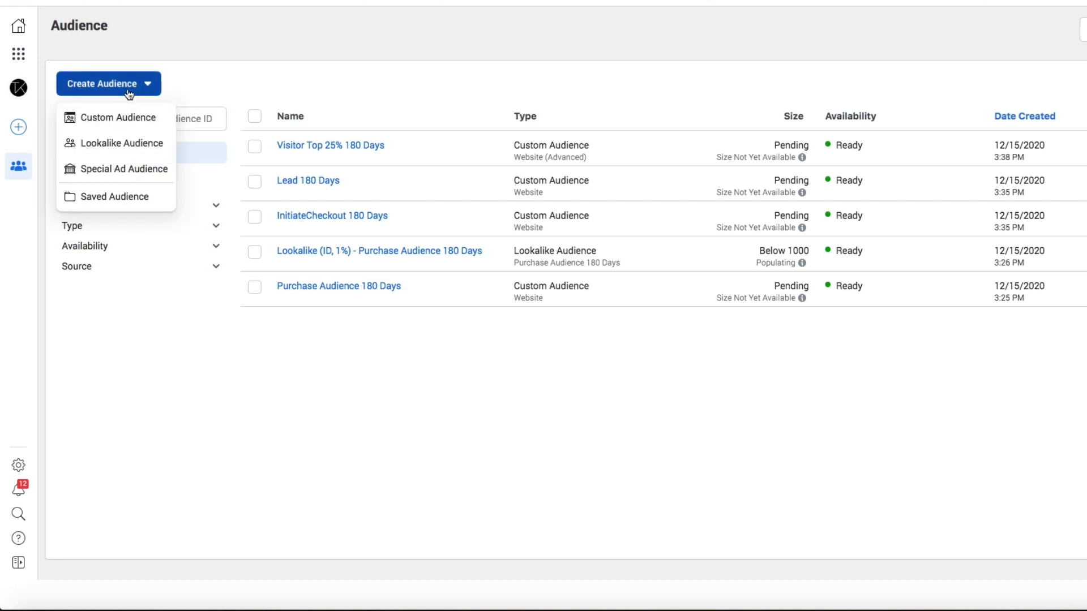
click(136, 122)
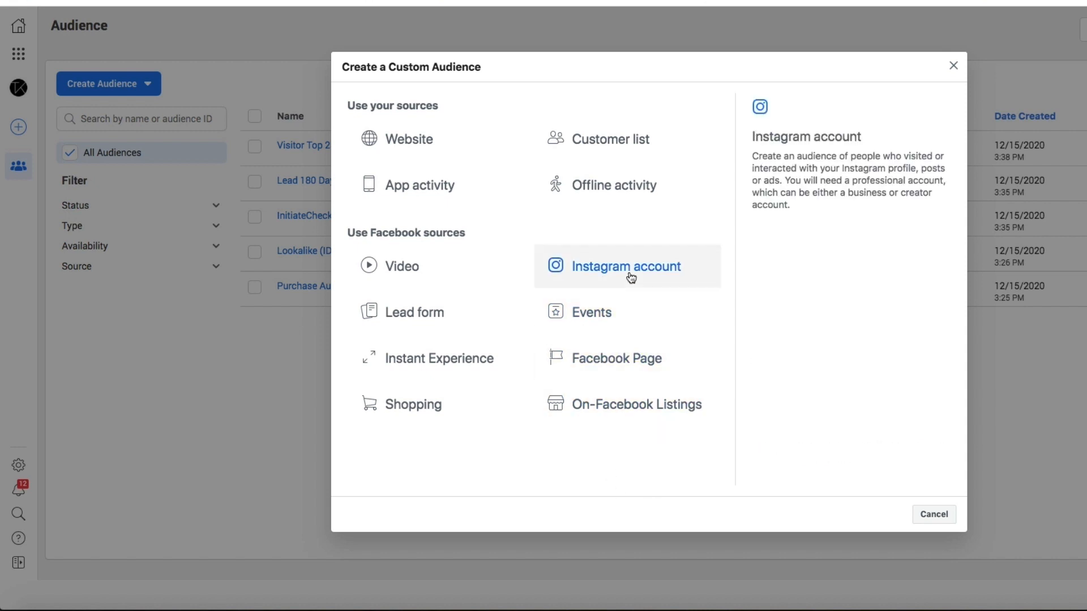
click(599, 276)
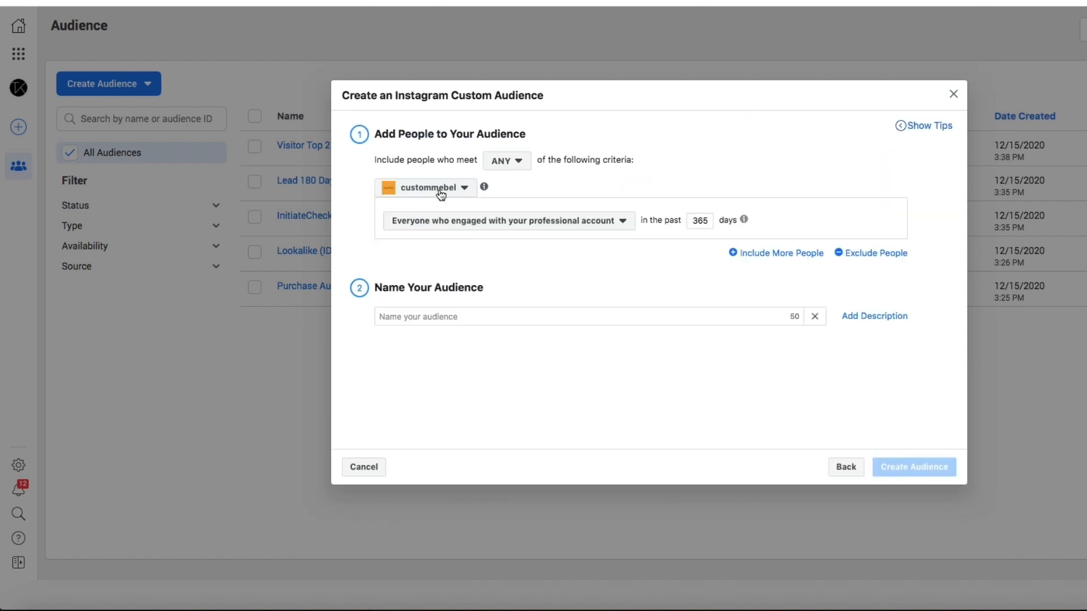
click(421, 192)
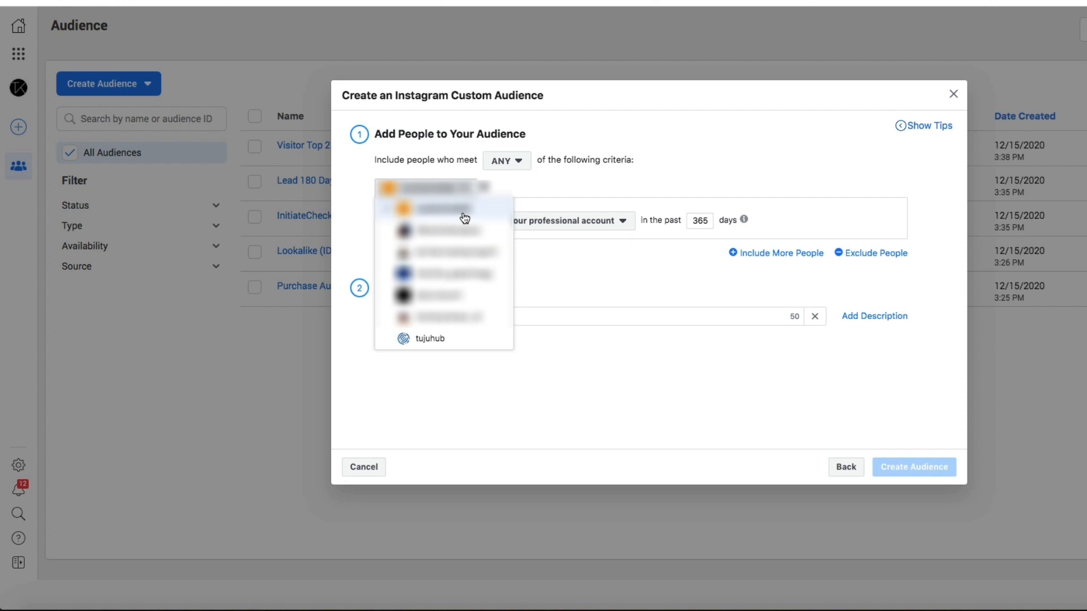
click(461, 339)
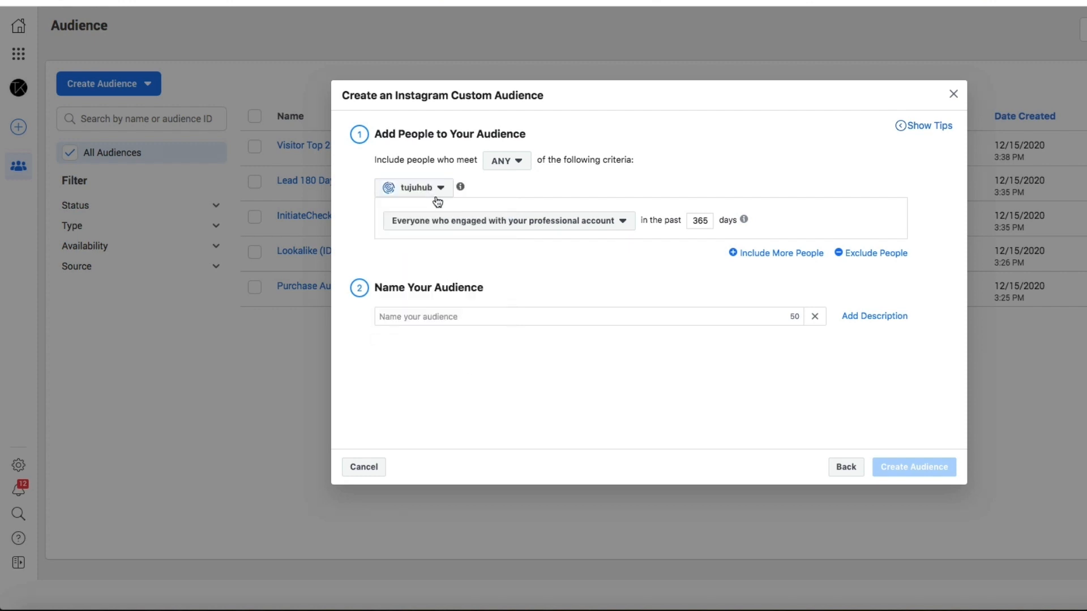
Review the Instagram engagement criteria and choose everyone who engaged with the professional account
click(521, 228)
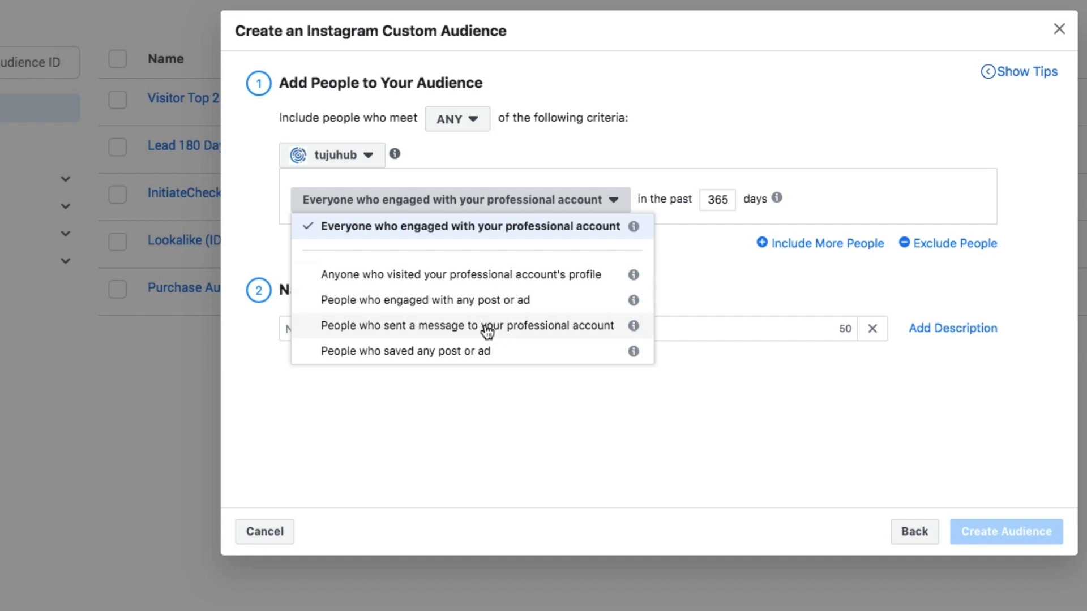
click(440, 236)
click(512, 207)
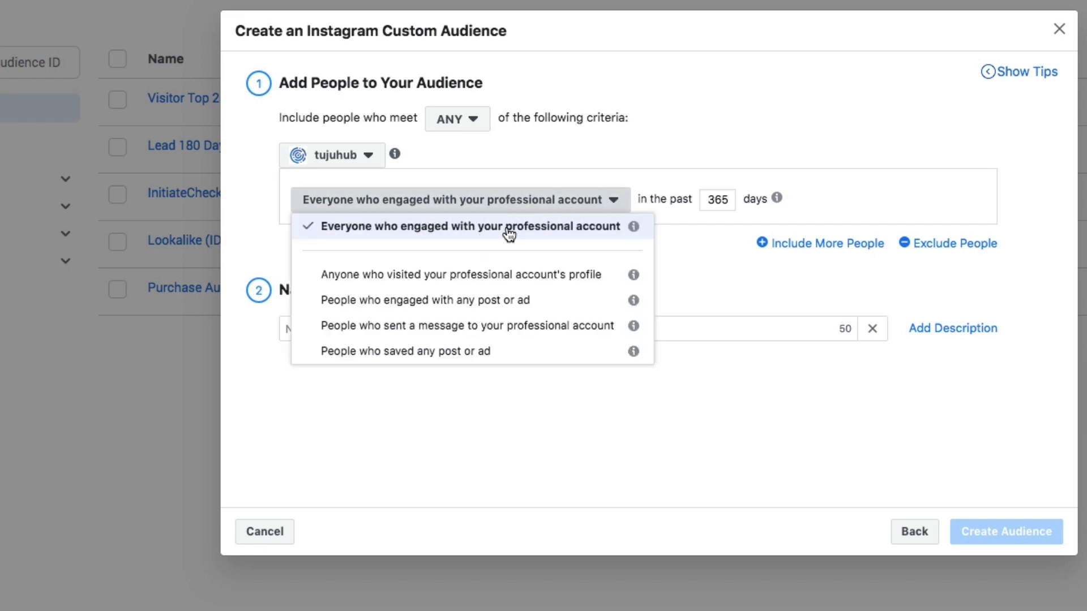
mouse_move(635, 230)
click(464, 233)
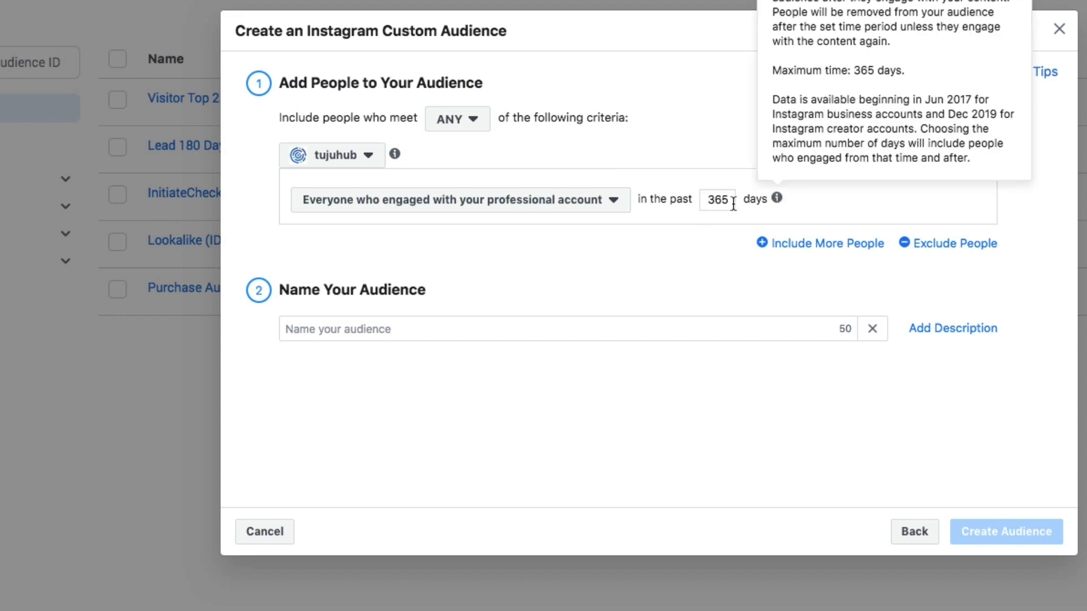
Name the Instagram audience Engaged Account 365 Days, create it and return to the audience list
click(512, 325)
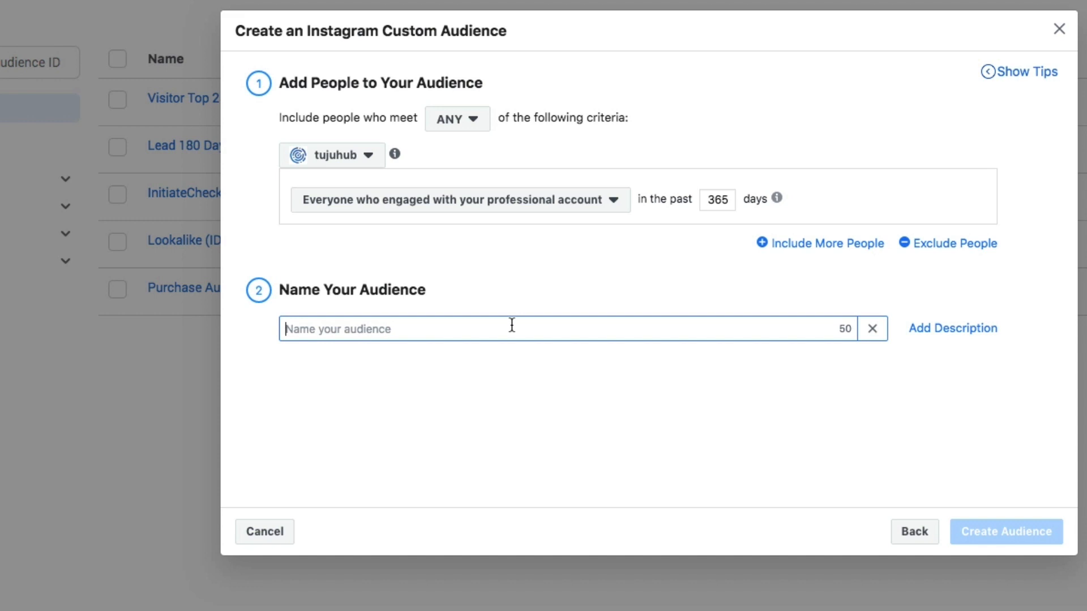
text(Engaged pR)
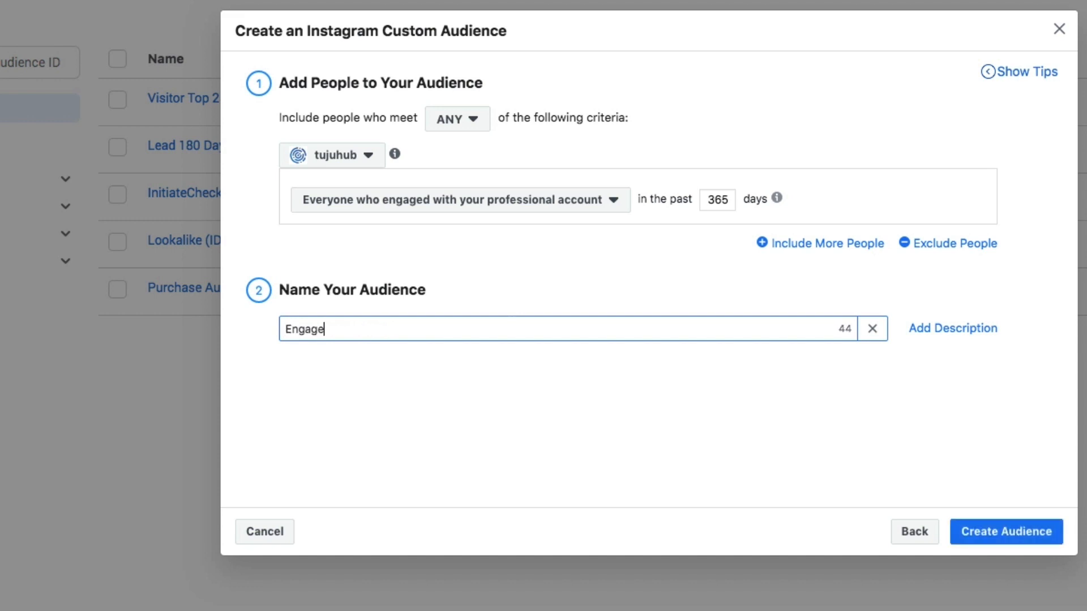
key(BackSpace)
key(BackSpace)
text(Pro)
key(BackSpace)
key(BackSpace)
text(Account 365 Days)
click(644, 401)
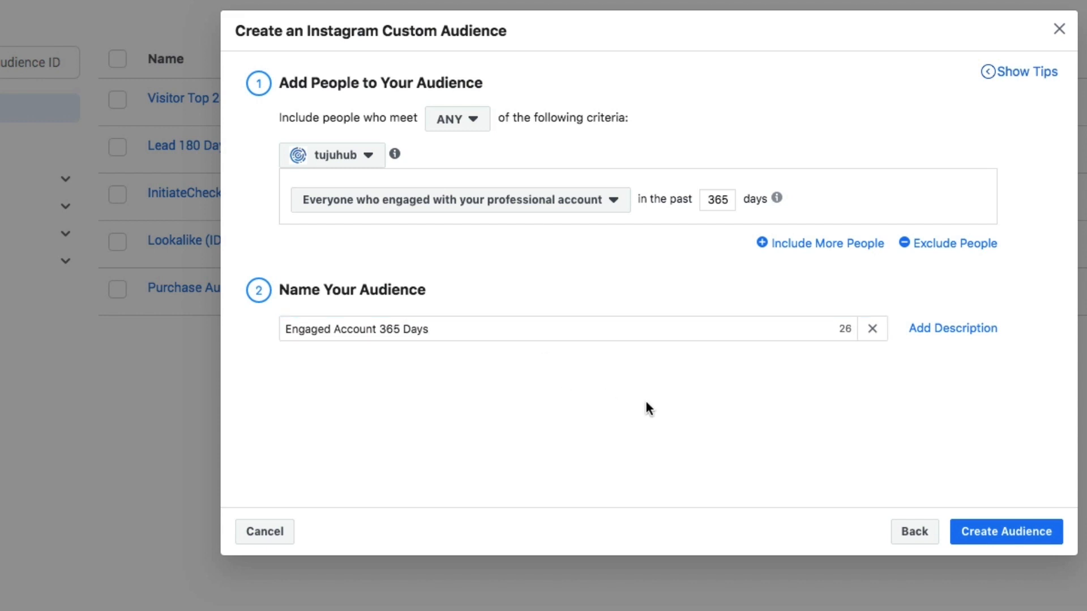
click(1004, 532)
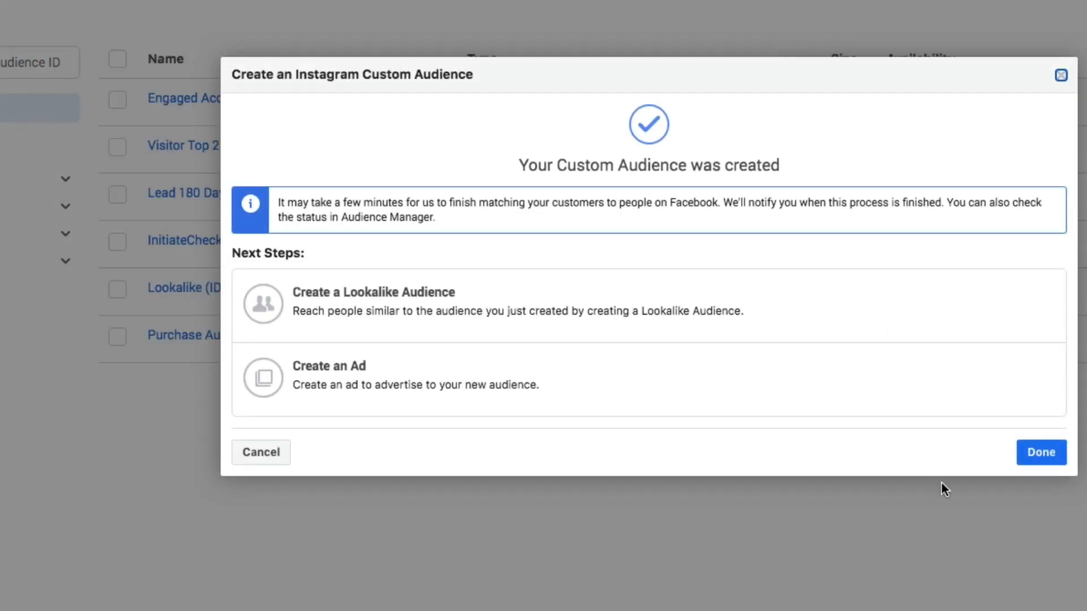
click(1057, 451)
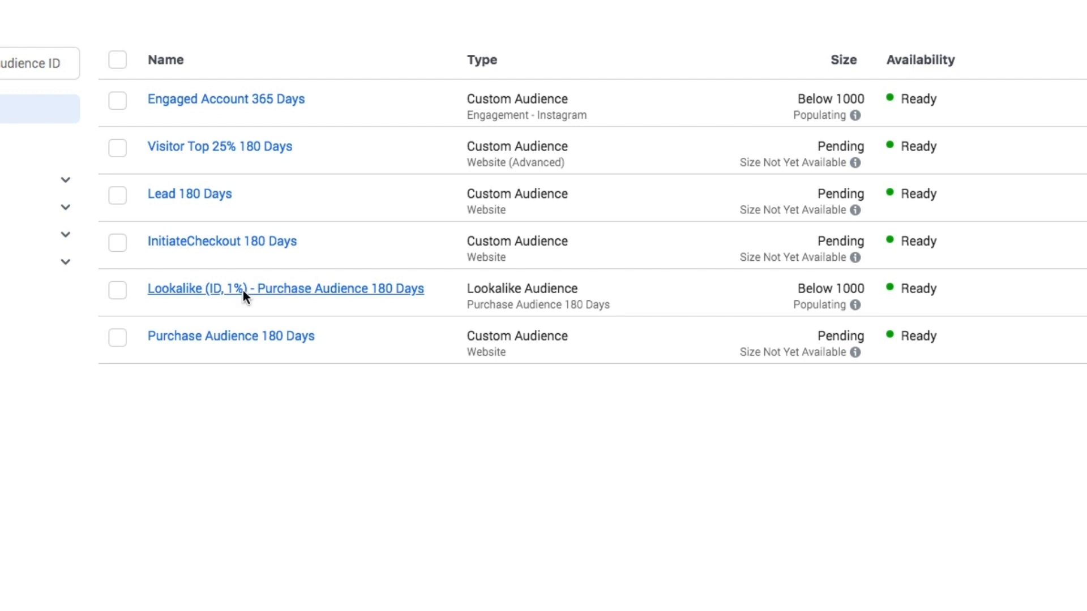
Start a Facebook Page custom audience that includes people who sent a message to the Kelas Online Jesse page
click(34, 53)
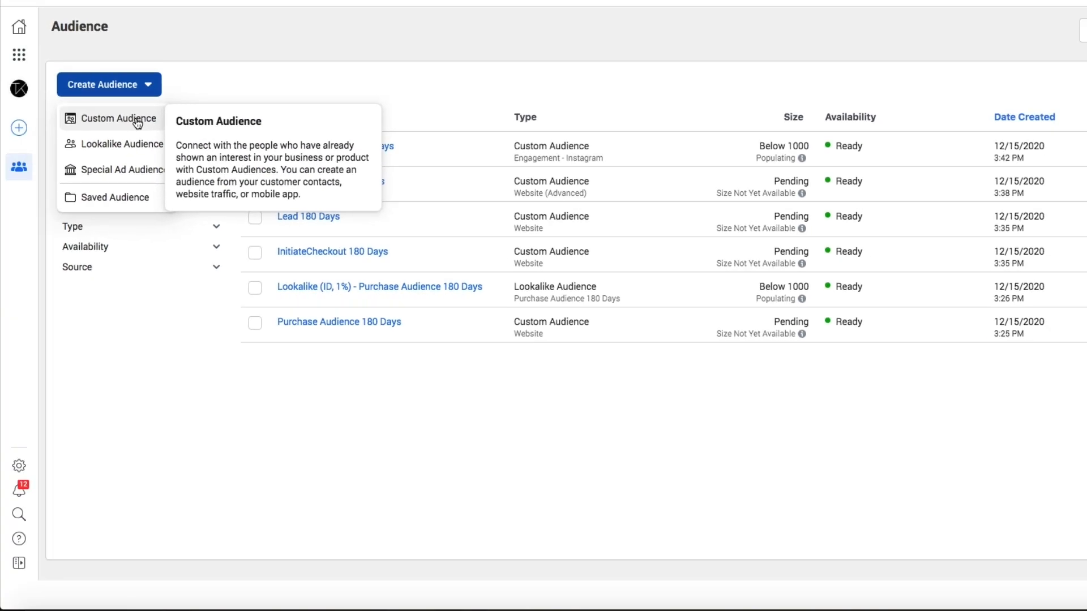
click(135, 119)
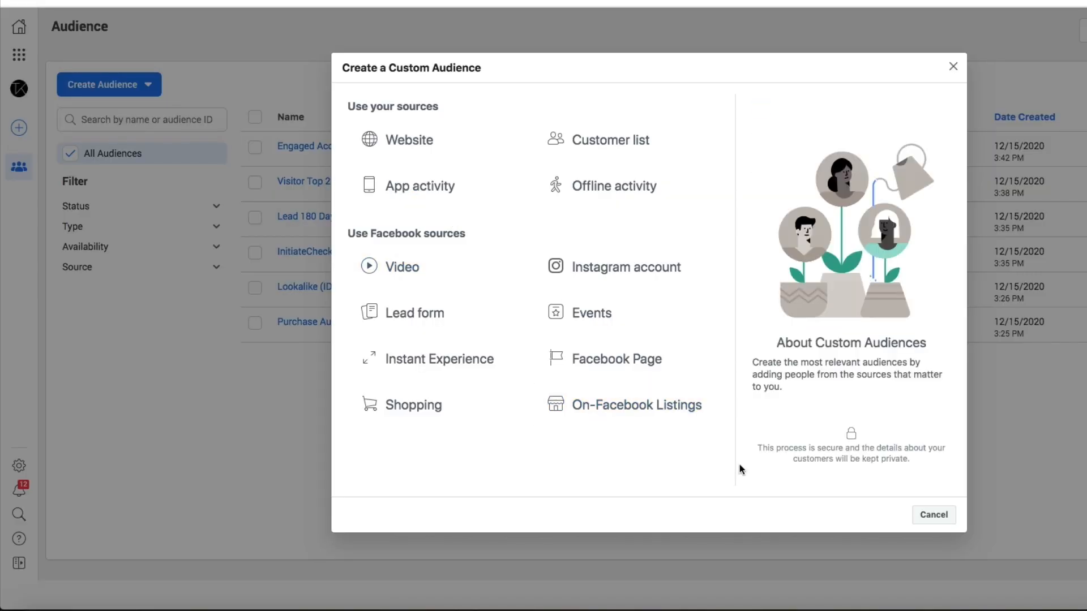
mouse_move(622, 372)
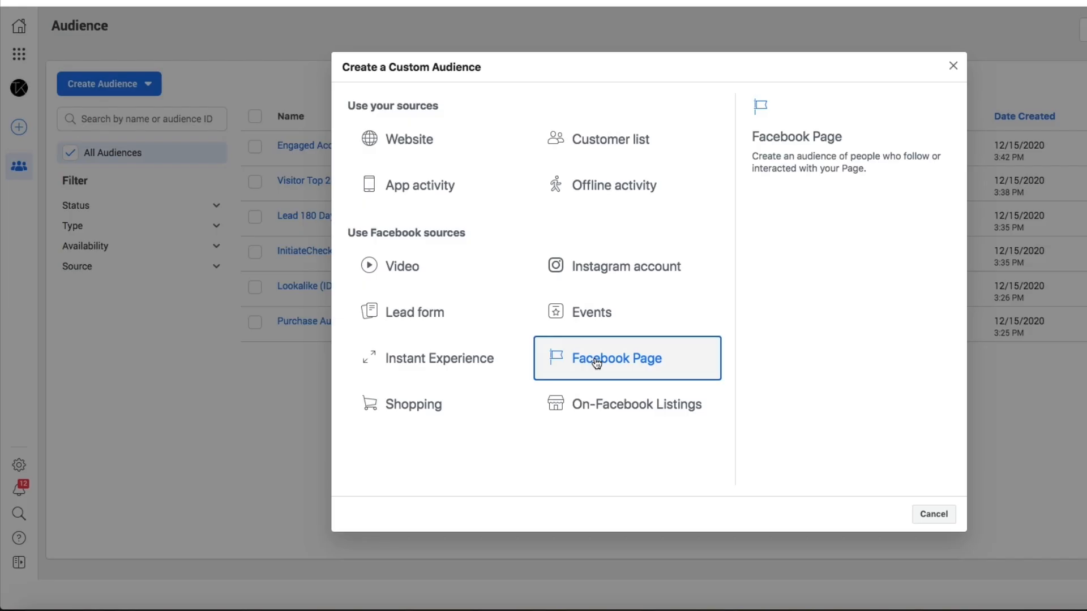
click(592, 362)
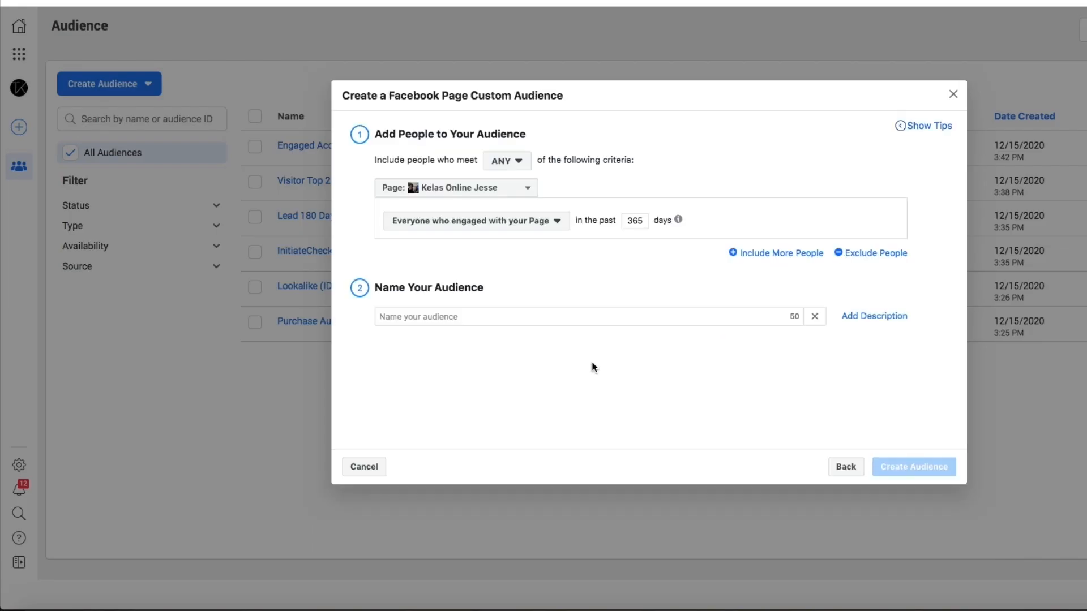
click(490, 223)
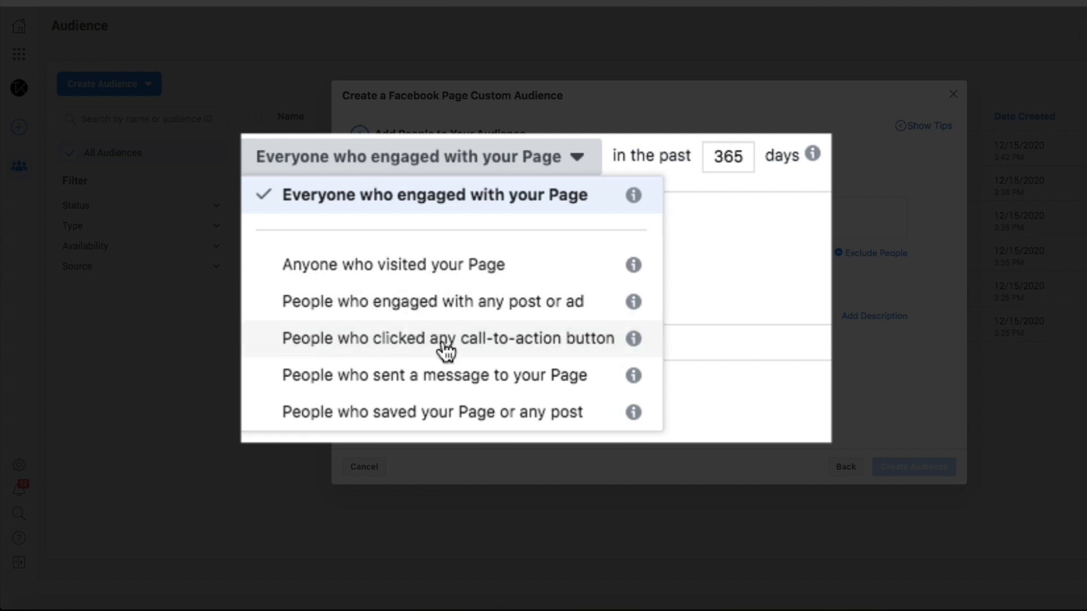
click(477, 377)
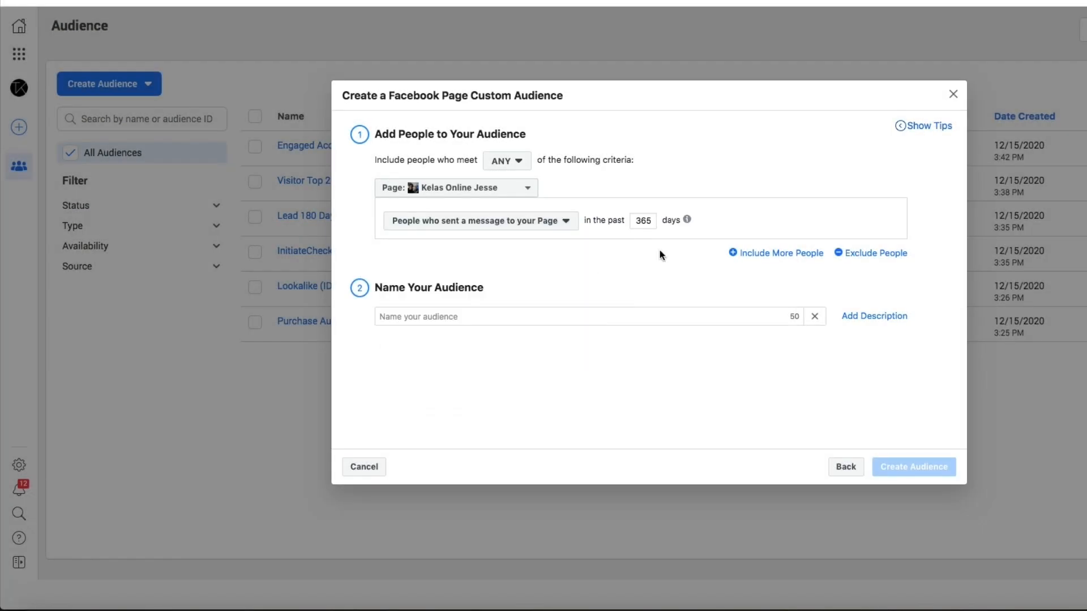
Name the page audience Sent Message FB Page 365 Days, create it and return to the audience list
click(542, 316)
text(Sent me)
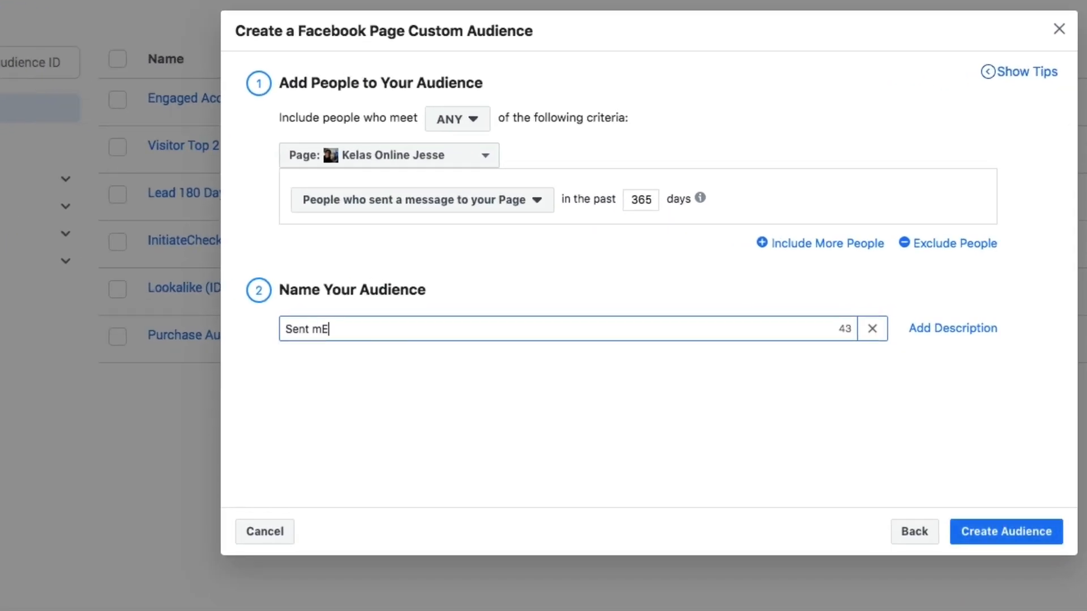
key(BackSpace)
key(BackSpace)
key(BackSpace)
text(Message FB Page )
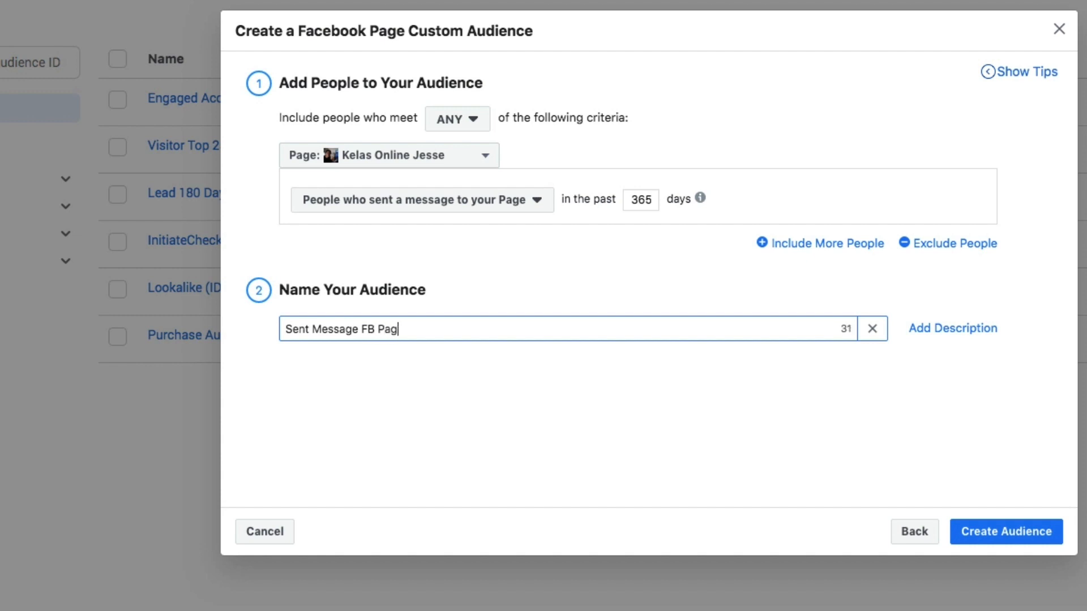
text(365 daYS)
key(BackSpace)
key(BackSpace)
key(BackSpace)
key(BackSpace)
text(Days)
click(1013, 532)
click(1027, 452)
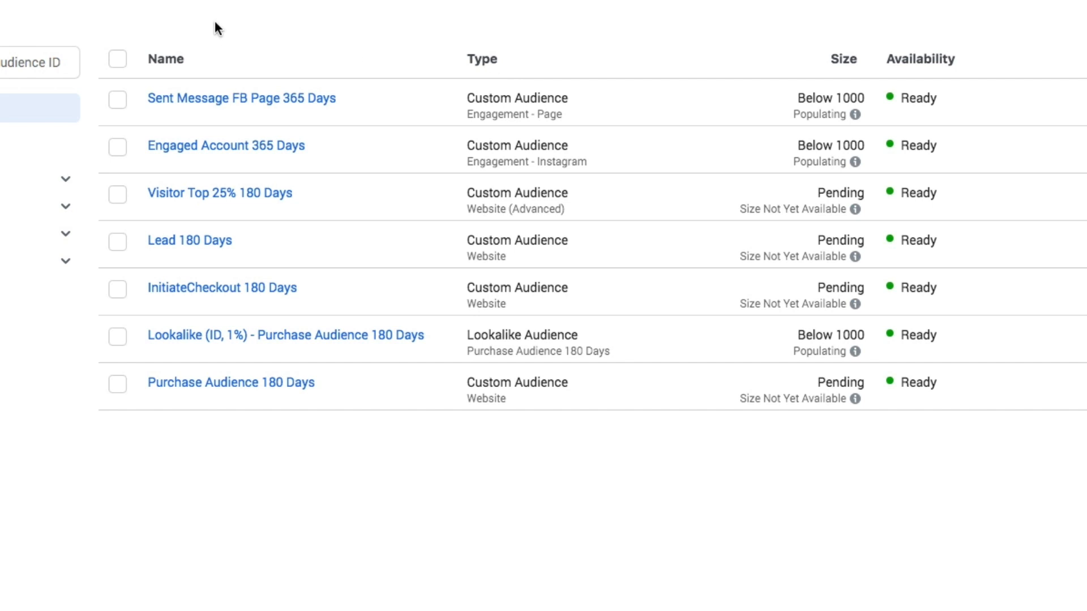
Switch to Ads Manager and create a new auction campaign with the Conversions objective
click(19, 52)
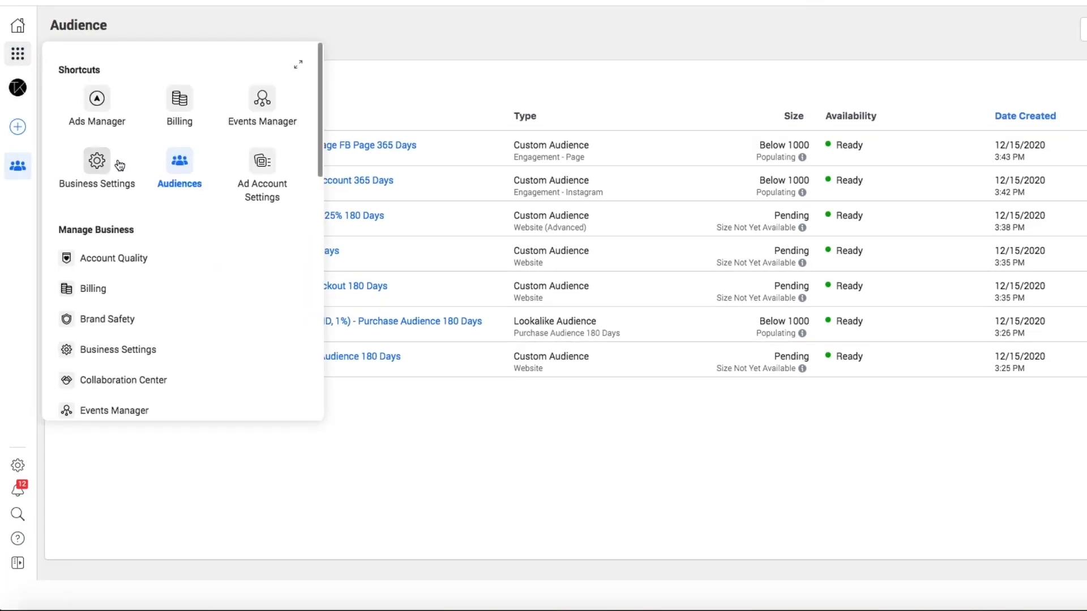
click(91, 104)
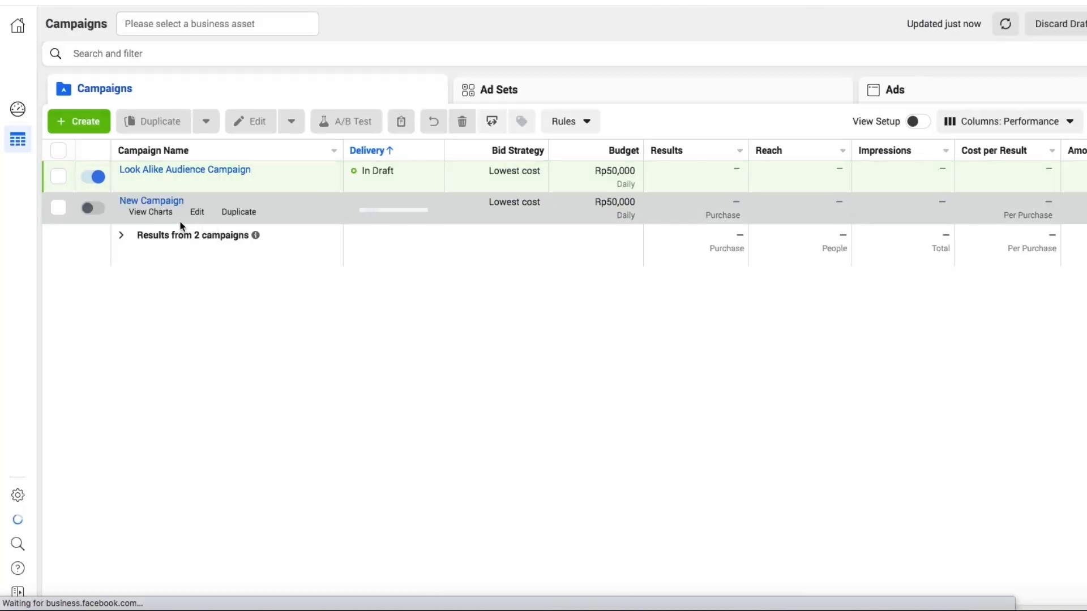
click(83, 126)
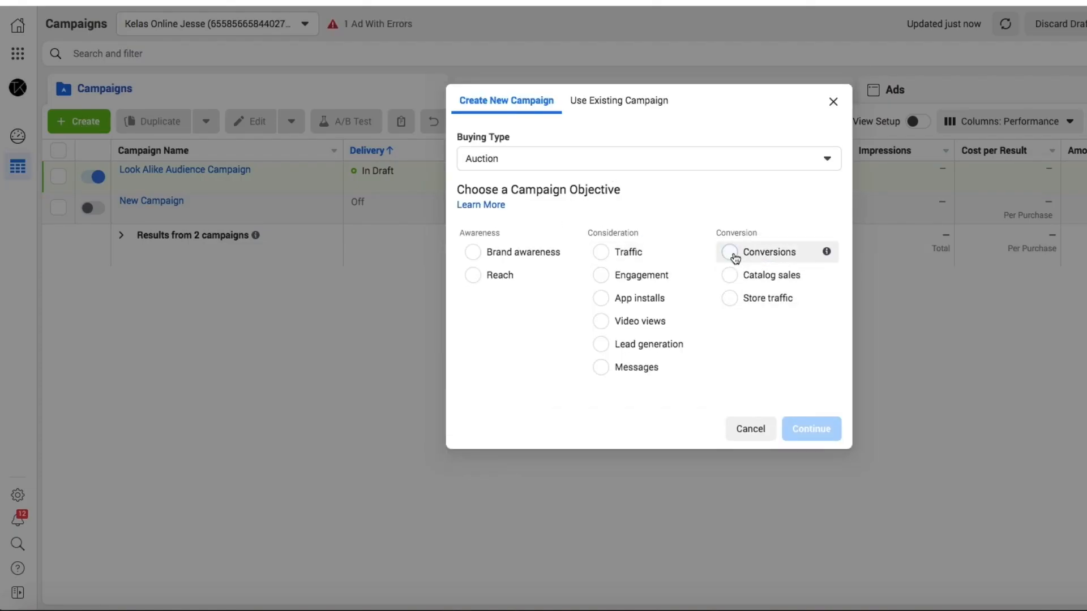
click(733, 254)
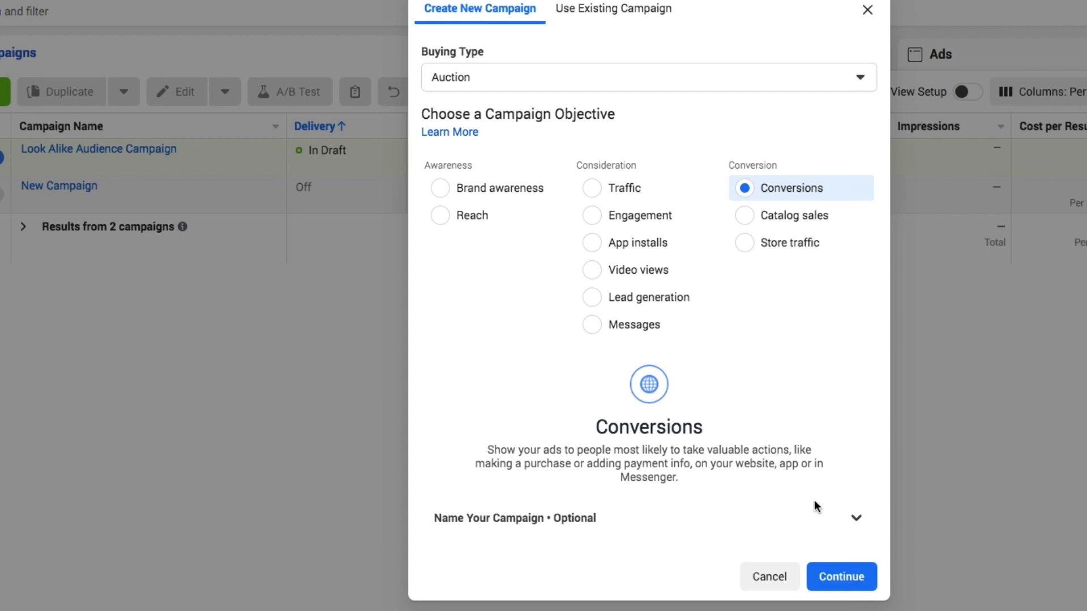
click(841, 580)
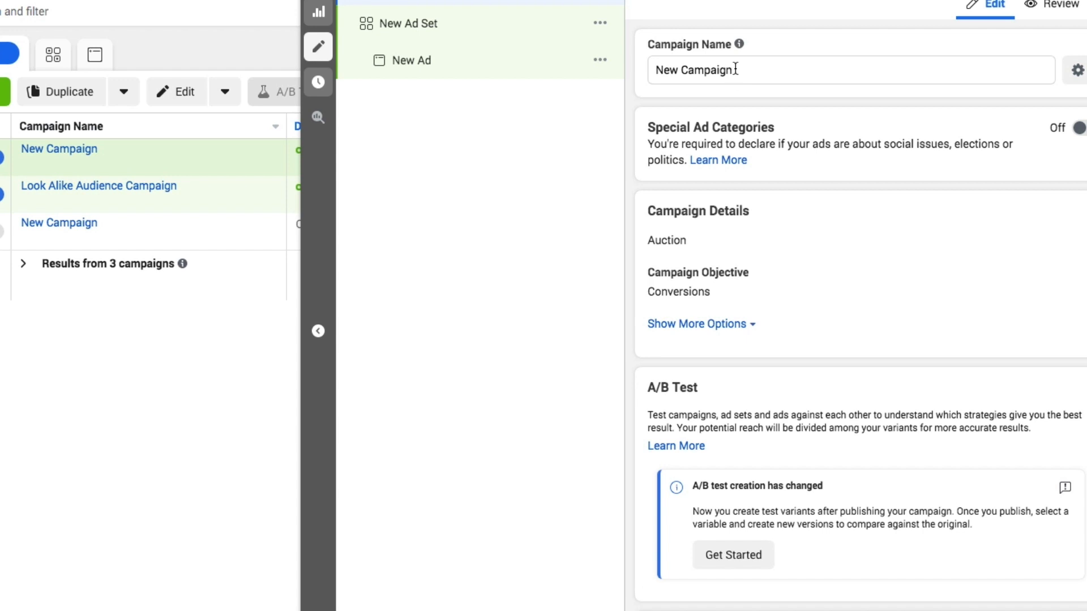
Rename the new campaign as Remarketing
triple_click(735, 69)
text(R)
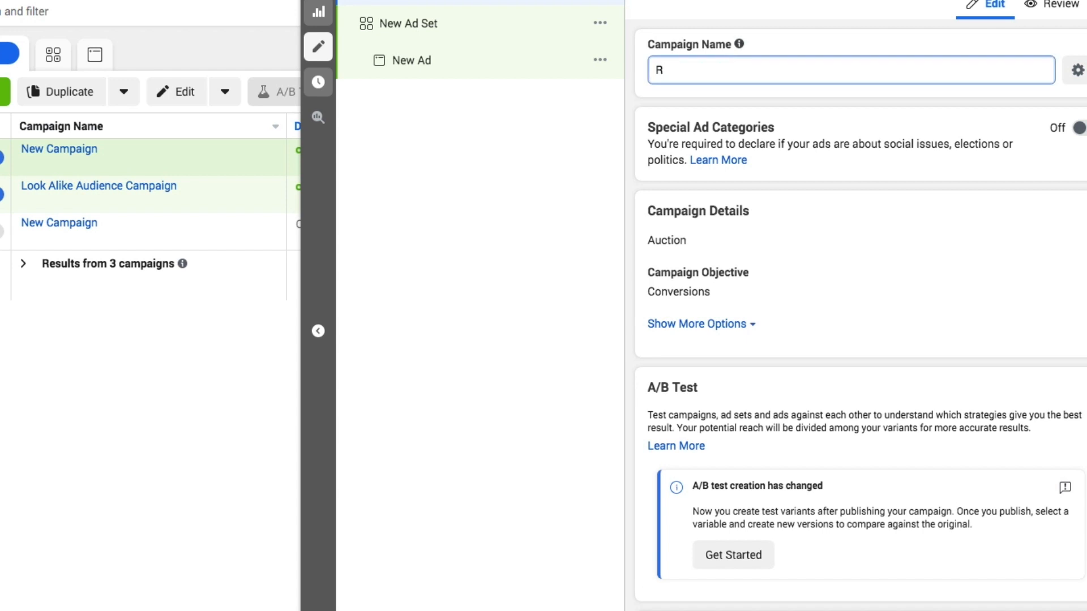
text(emarketing)
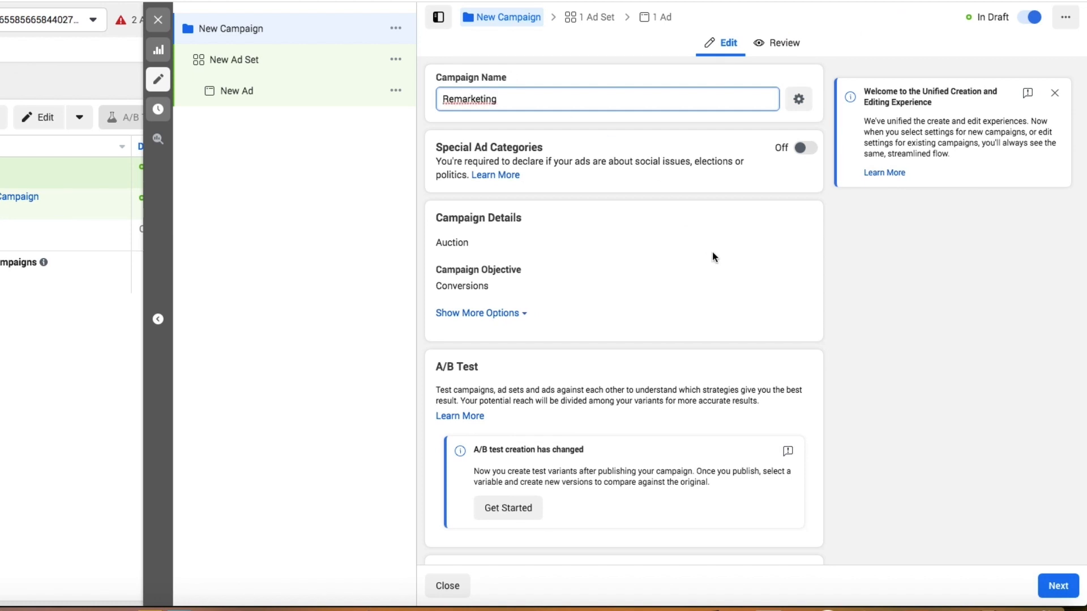
click(819, 260)
Enable Campaign Budget Optimization for the Remarketing campaign and proceed to its ad set settings
scroll(829, 271, down, 3)
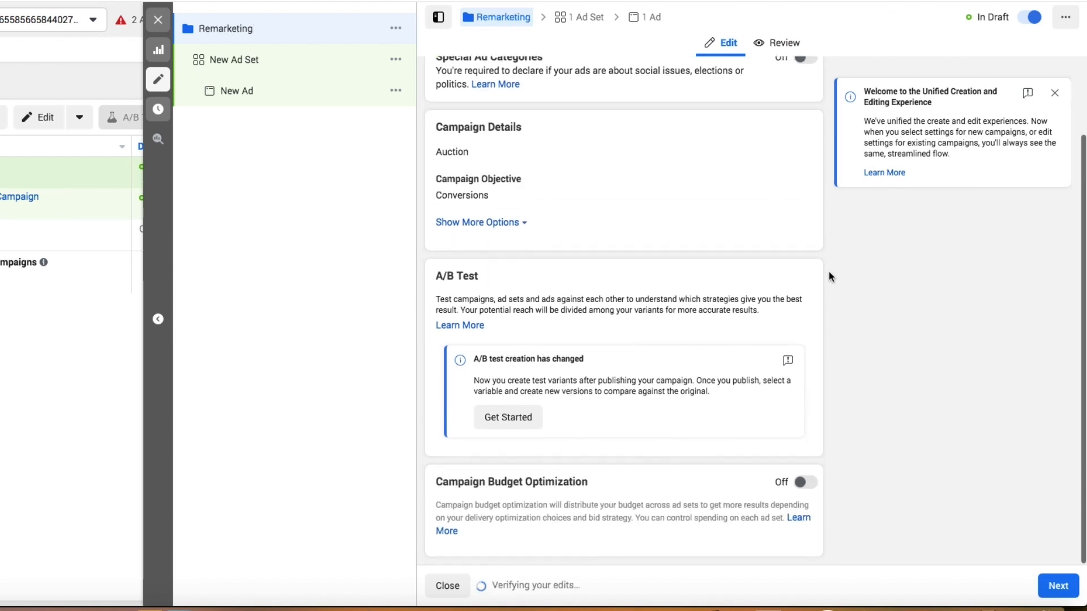
click(818, 487)
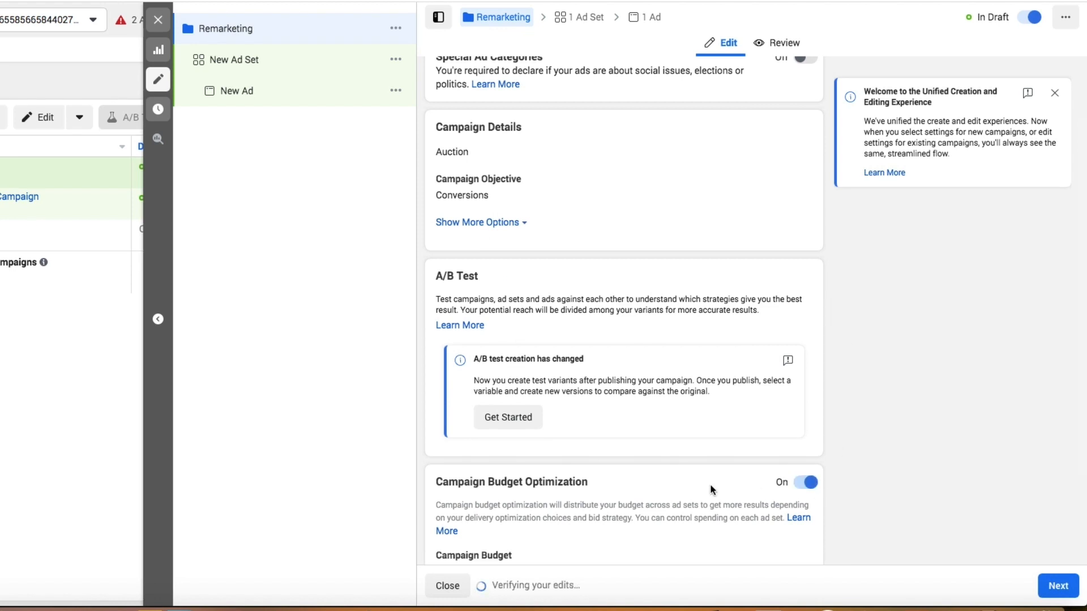
scroll(712, 490, down, 3)
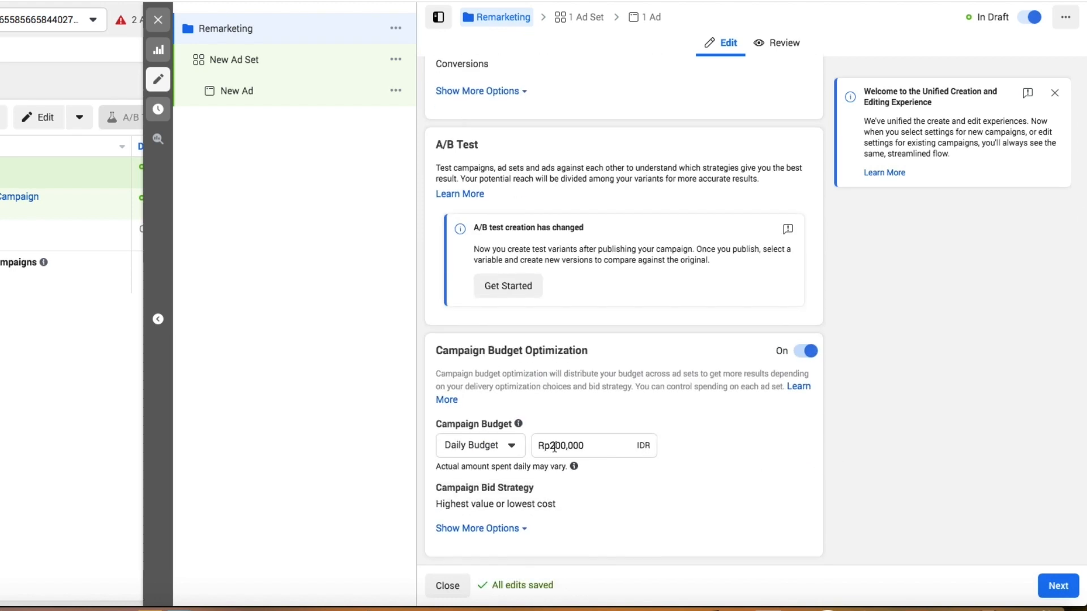
click(1057, 585)
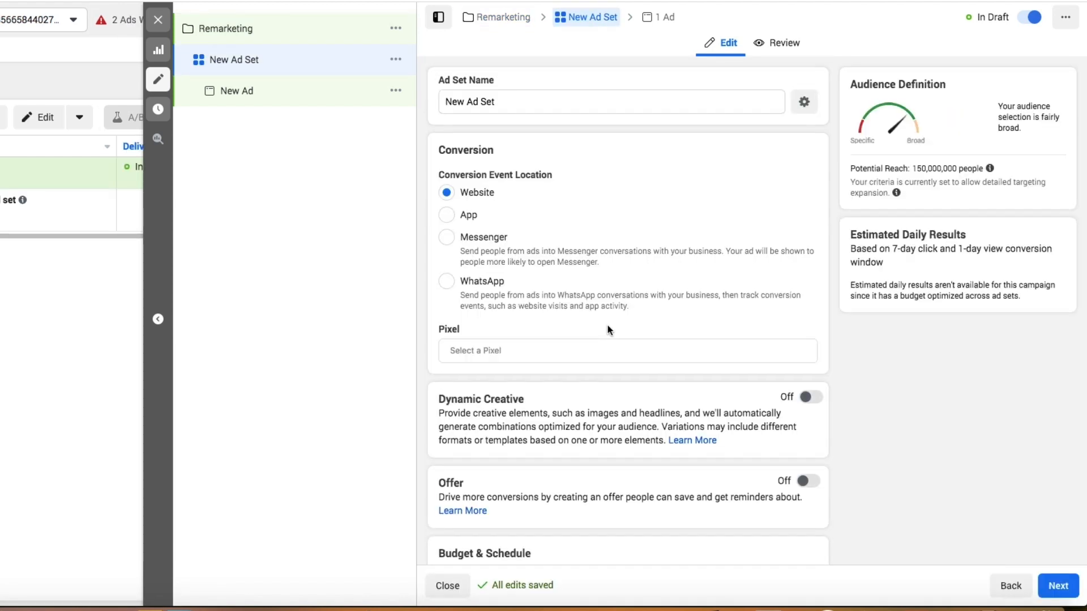
Set the ad set's pixel to Kelas Online Jesse and its conversion event to Purchase
scroll(501, 306, down, 1)
click(506, 288)
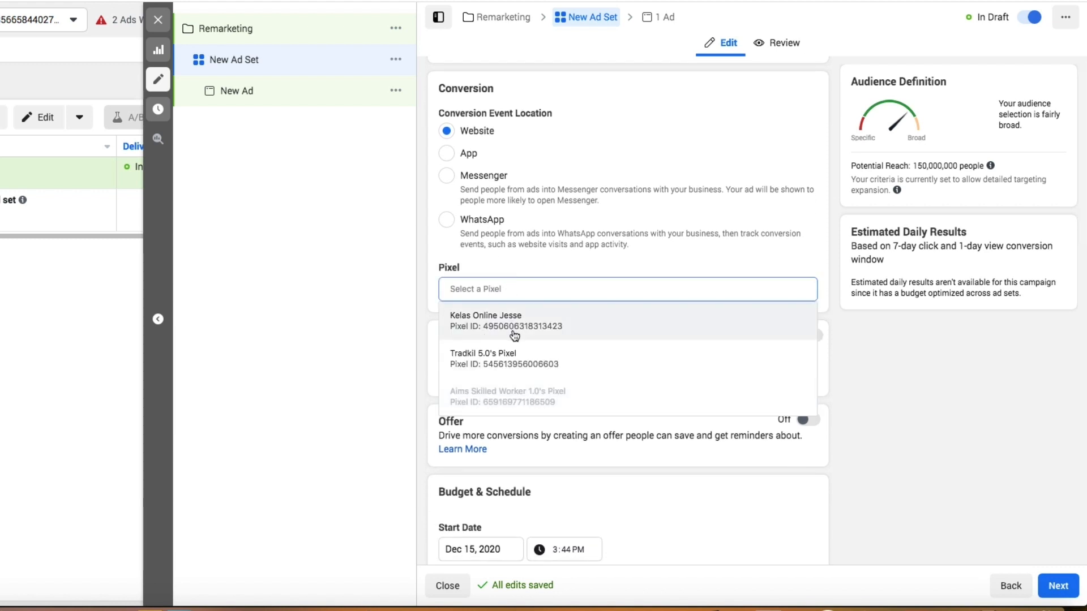
click(513, 333)
scroll(512, 328, down, 1)
click(514, 281)
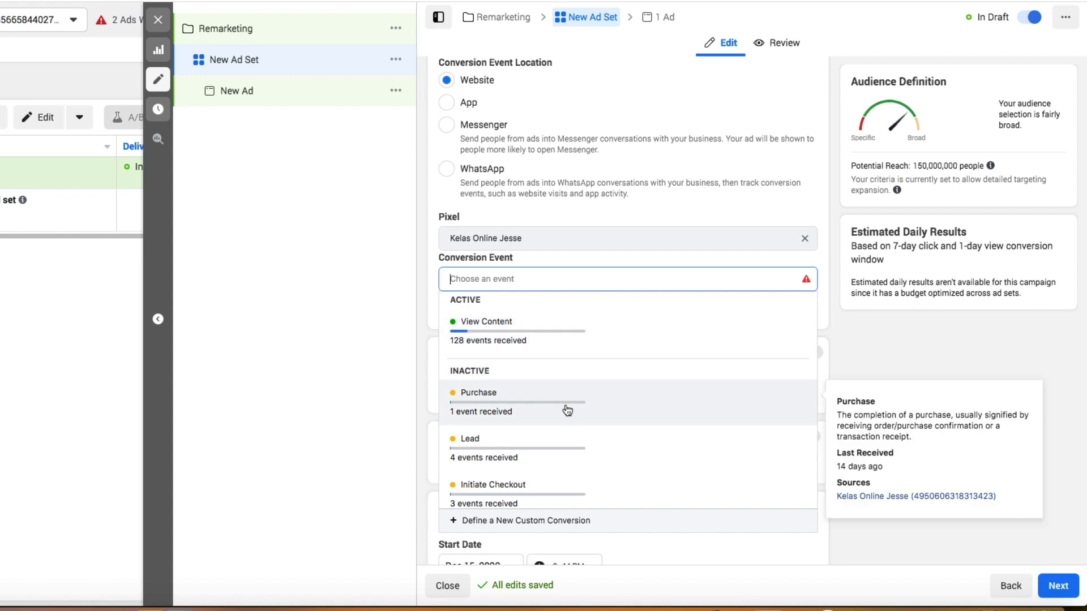
click(566, 410)
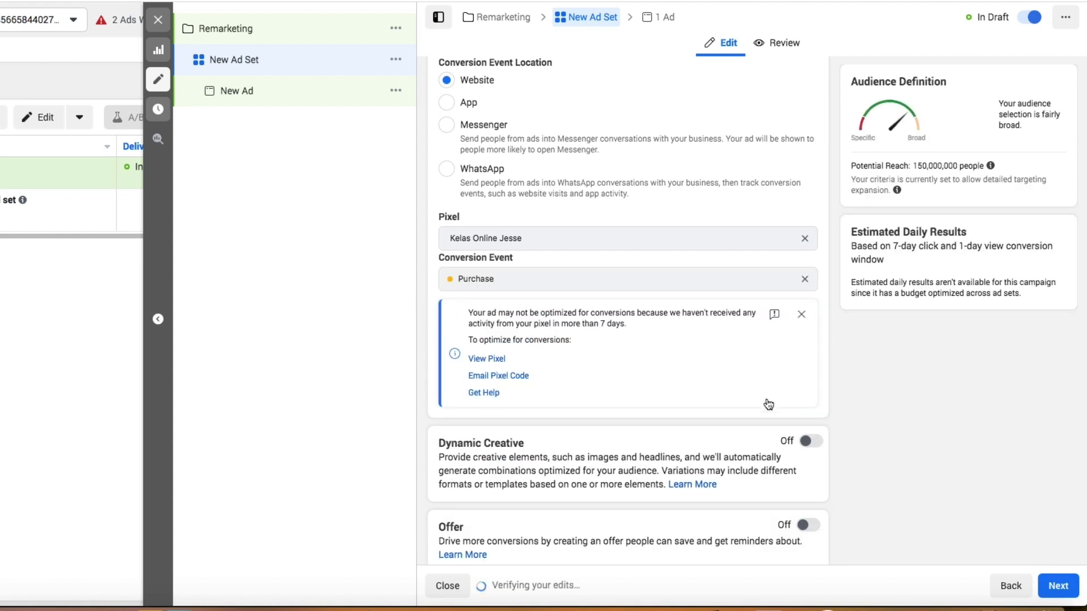
Add the custom audience InitiateCheckout 180 Days to the ad set's audience targeting
scroll(823, 393, down, 10)
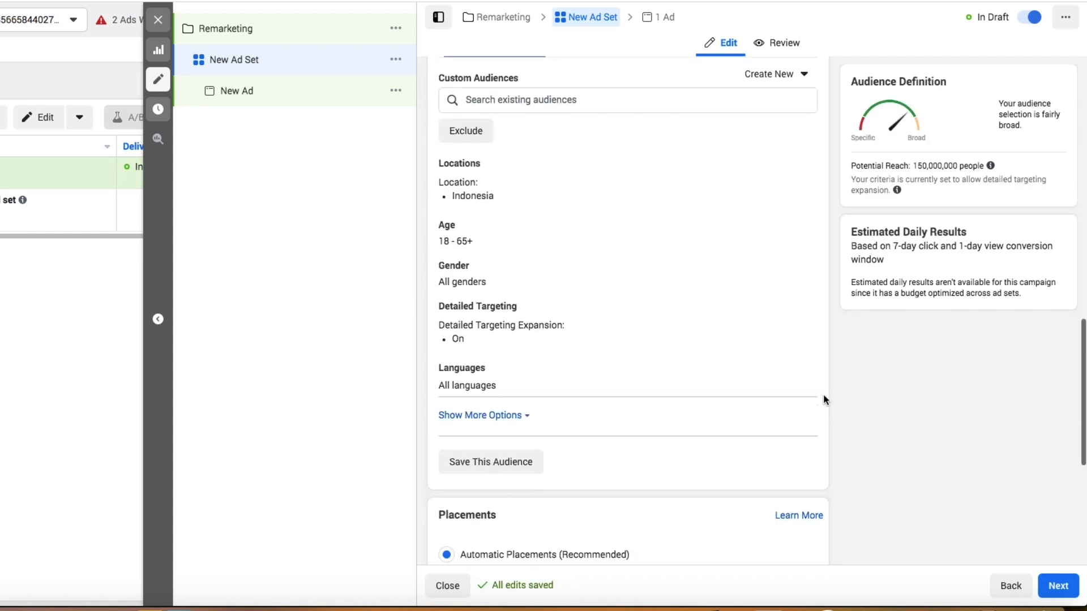
scroll(823, 396, up, 2)
scroll(823, 399, down, 1)
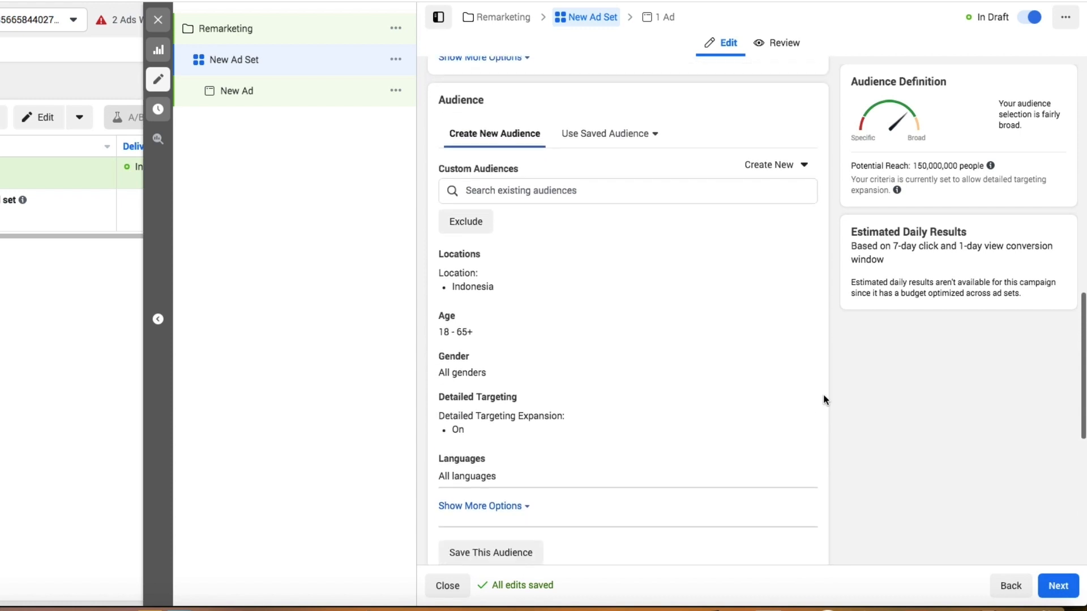
click(521, 189)
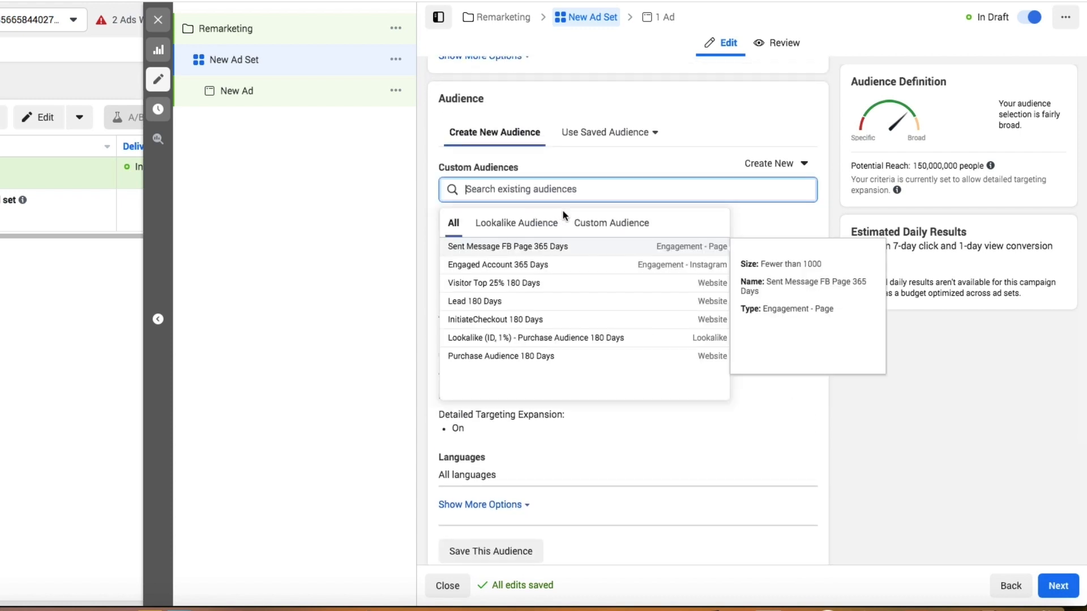
click(594, 224)
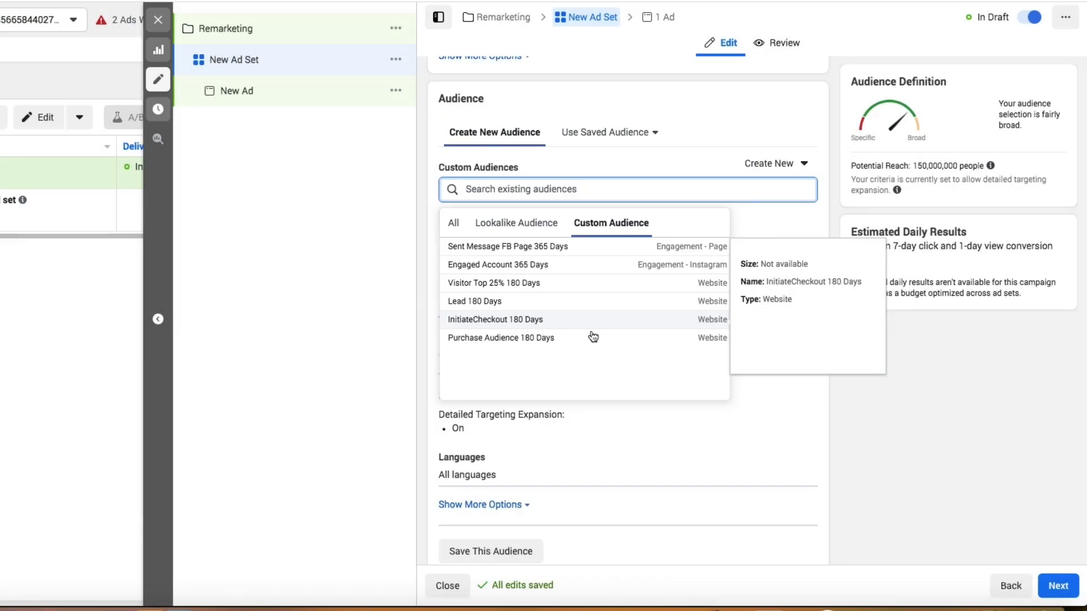
click(592, 327)
click(867, 419)
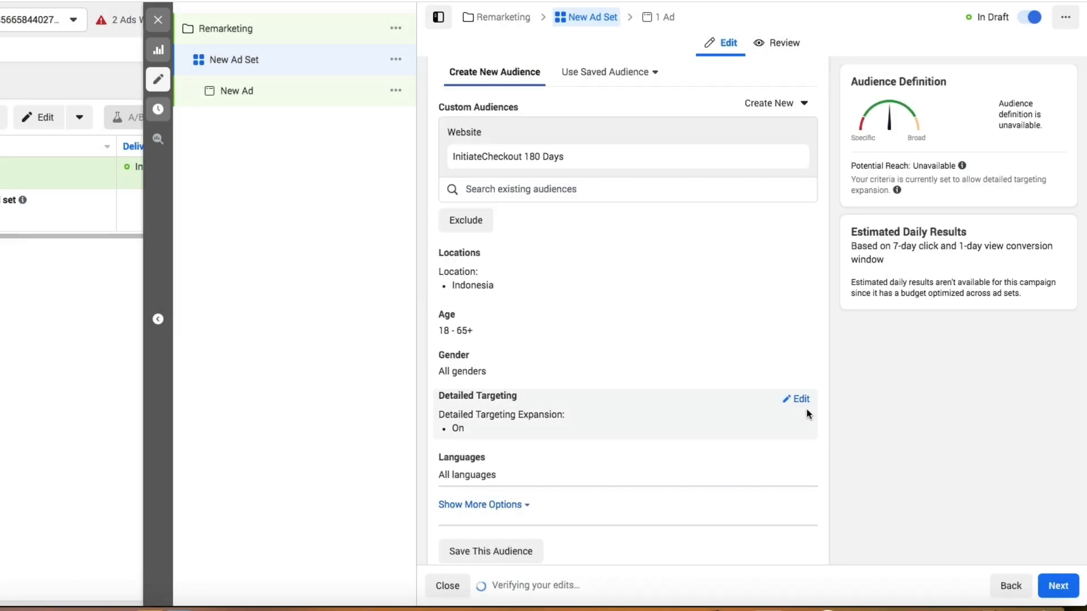
Proceed from the ad set to the ad settings, close the editor and return to the ad set list
scroll(809, 414, down, 7)
click(1057, 586)
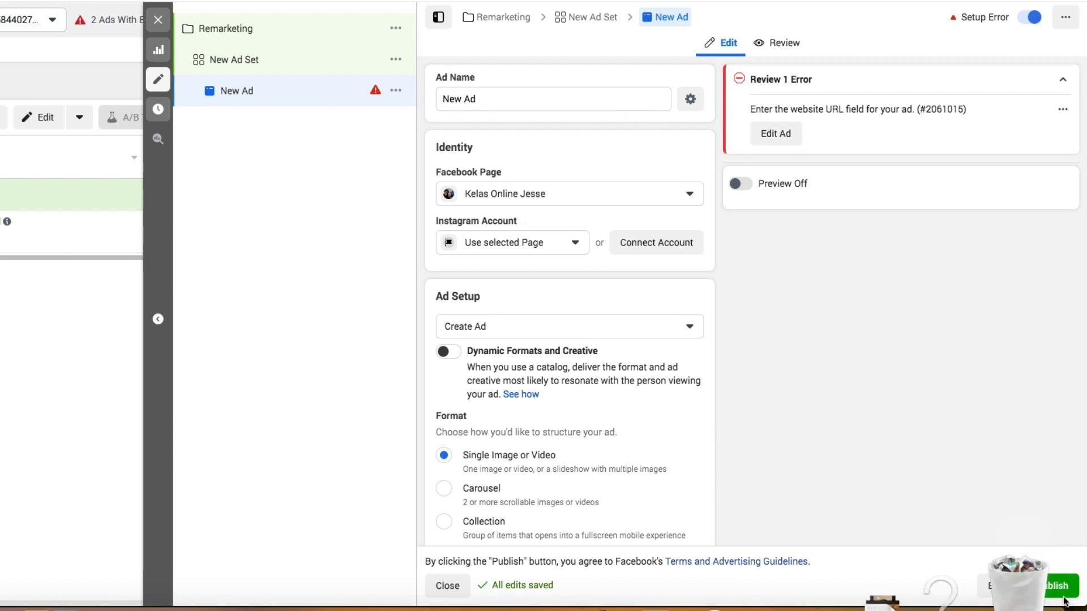
click(569, 591)
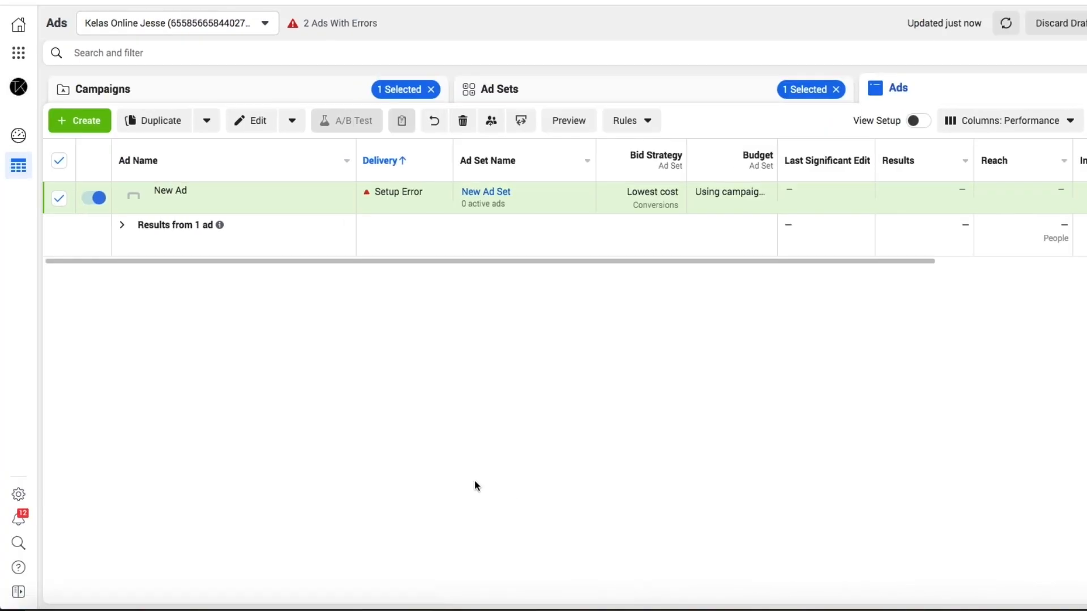
click(529, 90)
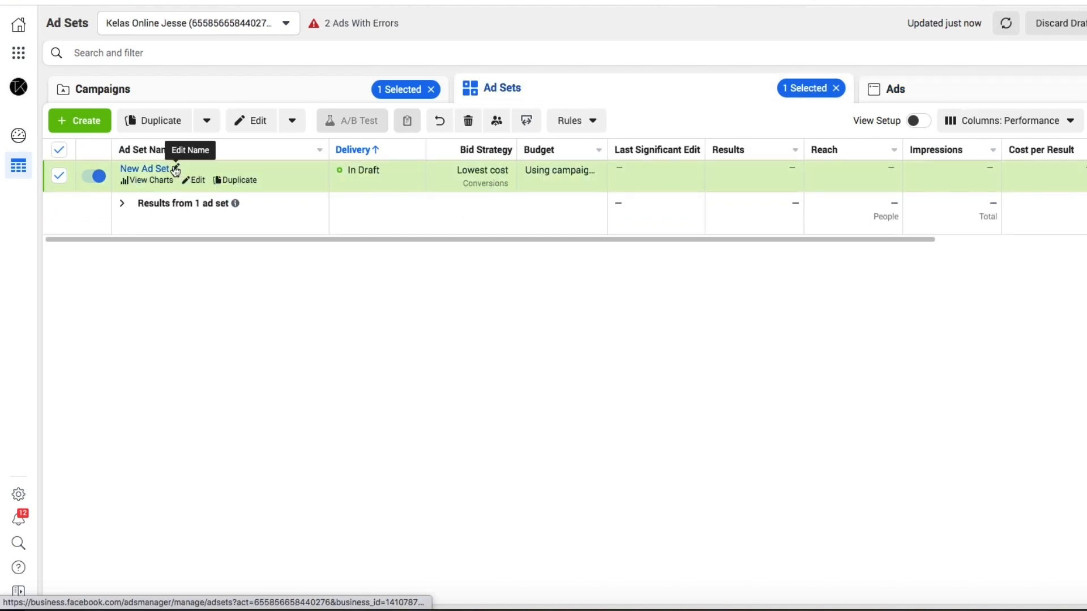
Rename the new ad set as Initiate Checkout and save it to draft
click(175, 169)
triple_click(219, 197)
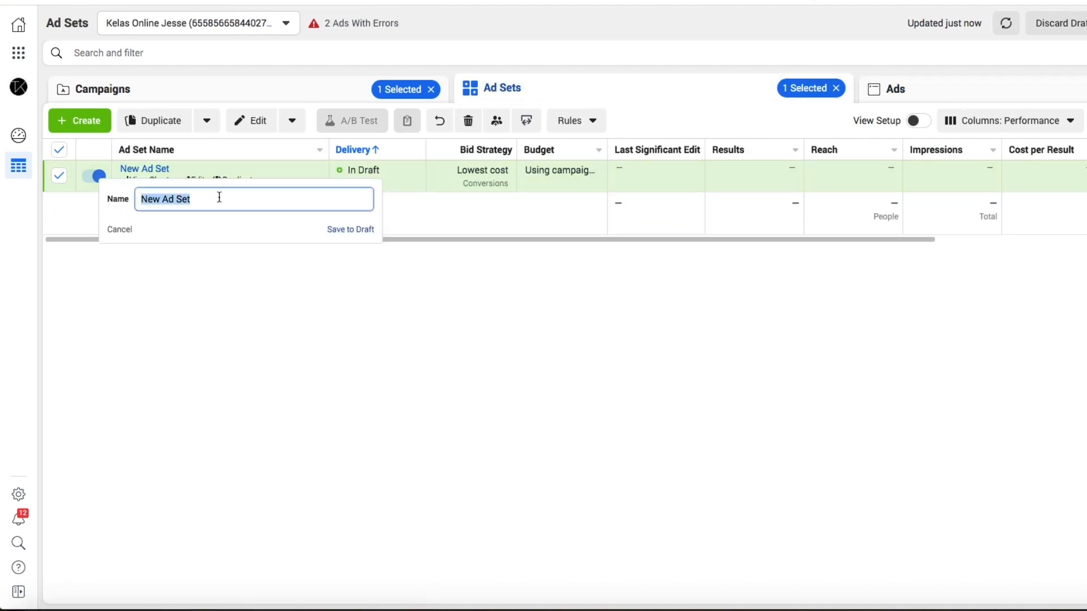
text(Initiate Checkout)
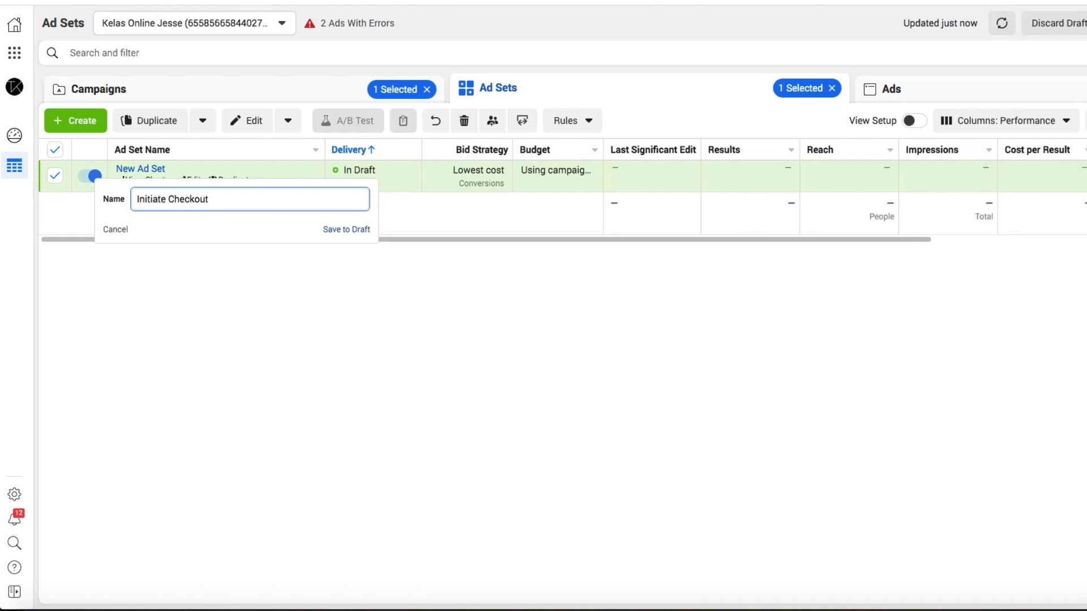
click(329, 230)
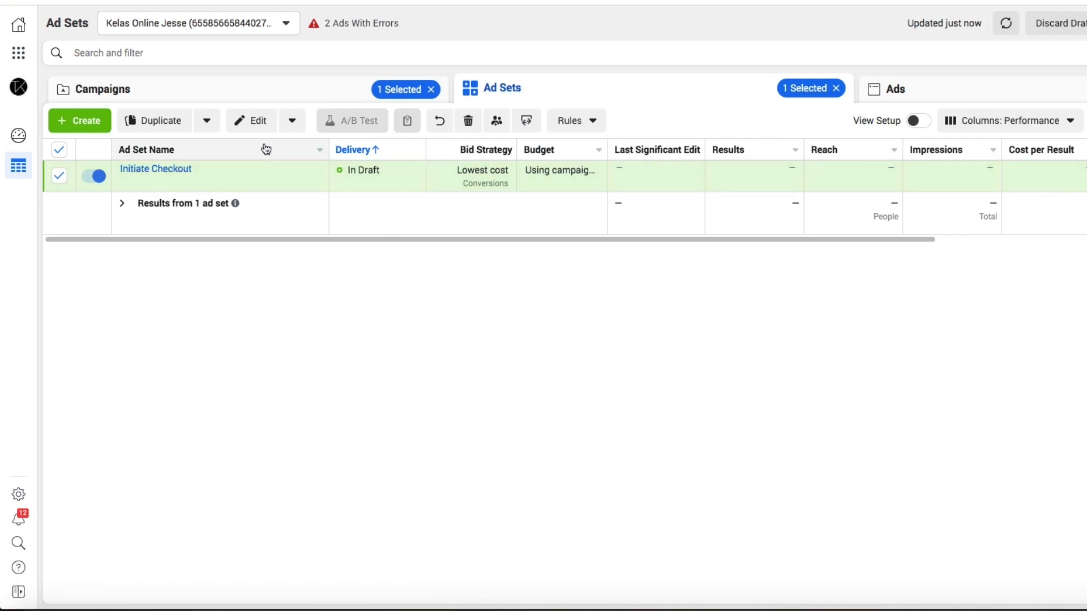
Duplicate the Initiate Checkout ad set once within its original campaign
click(292, 123)
click(292, 123)
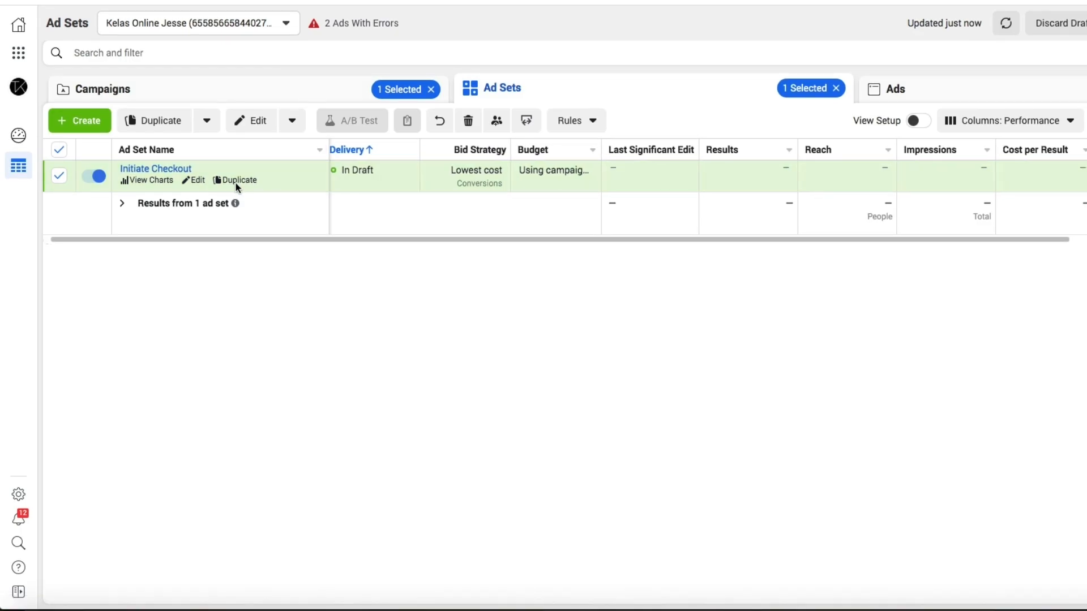
click(238, 180)
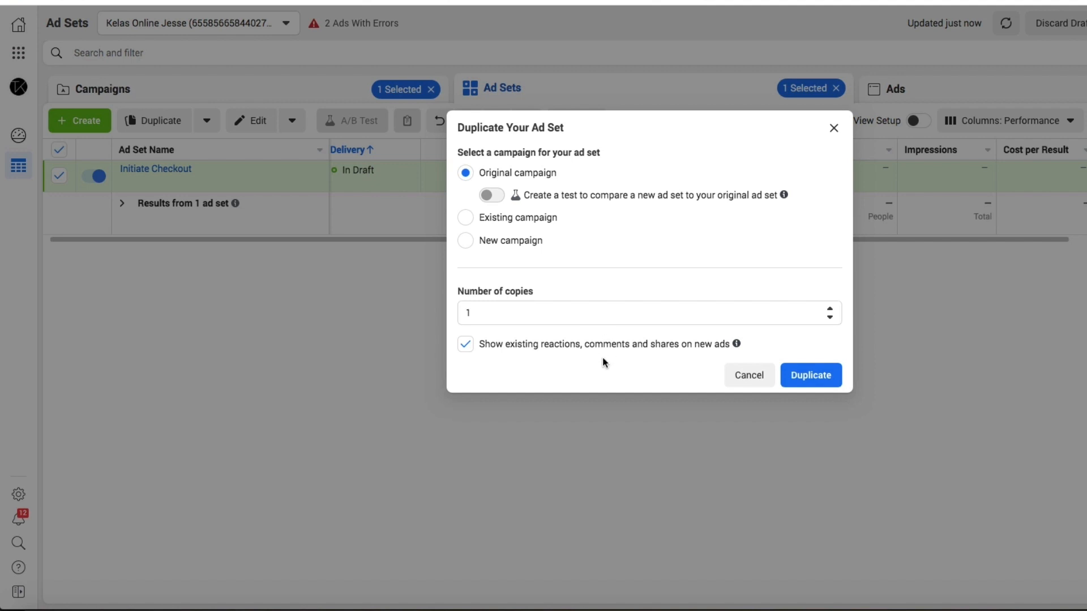
click(822, 380)
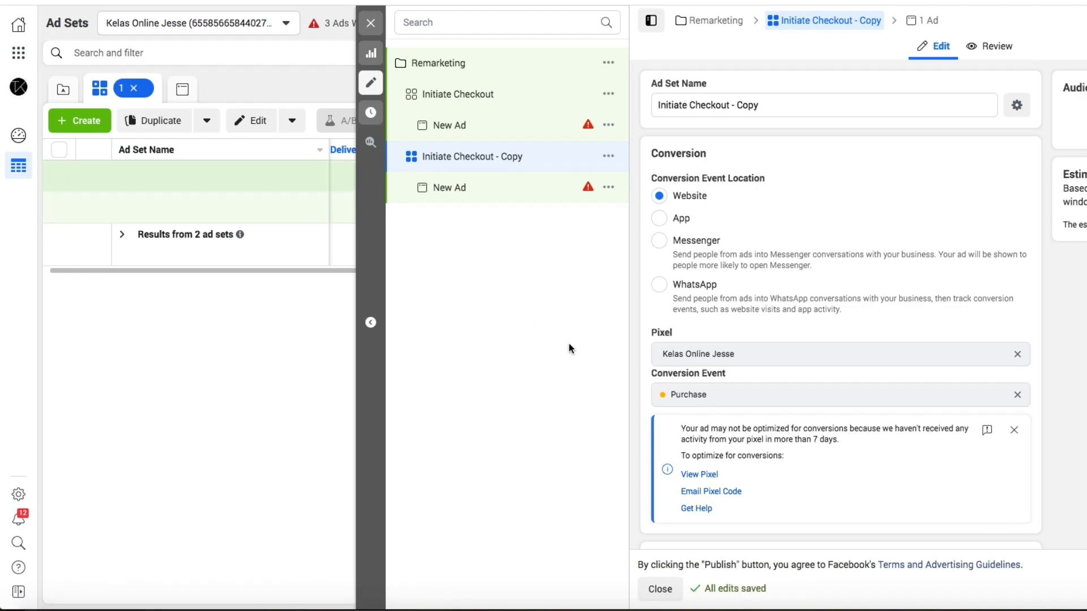
Replace the InitiateCheckout 180 Days custom audience in the copied ad set with Lead 180 Days
triple_click(781, 107)
scroll(964, 262, down, 2)
scroll(752, 267, down, 10)
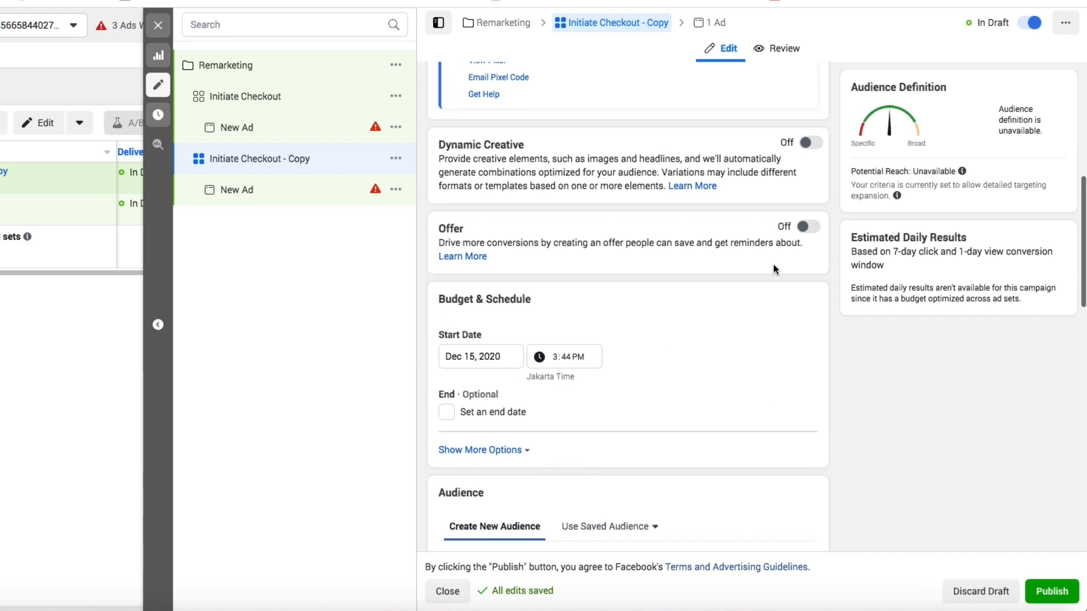
click(566, 216)
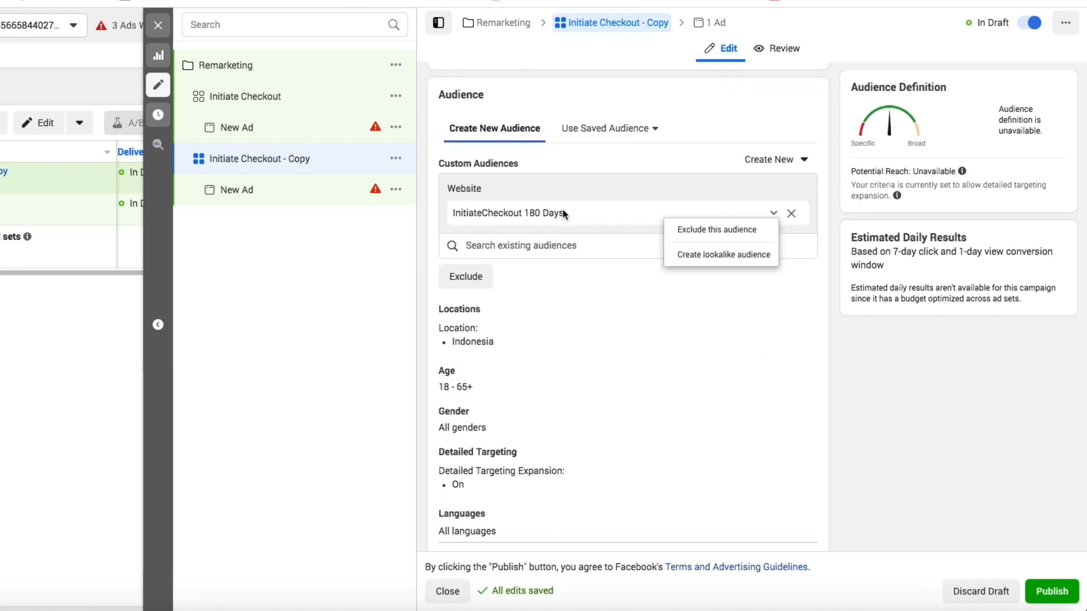
click(634, 267)
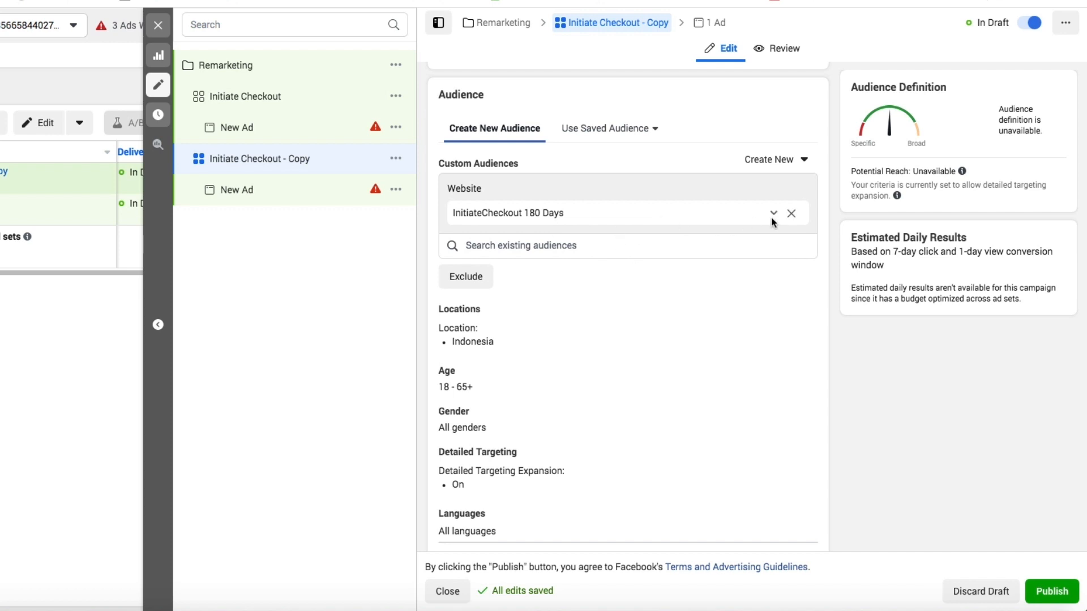
click(791, 213)
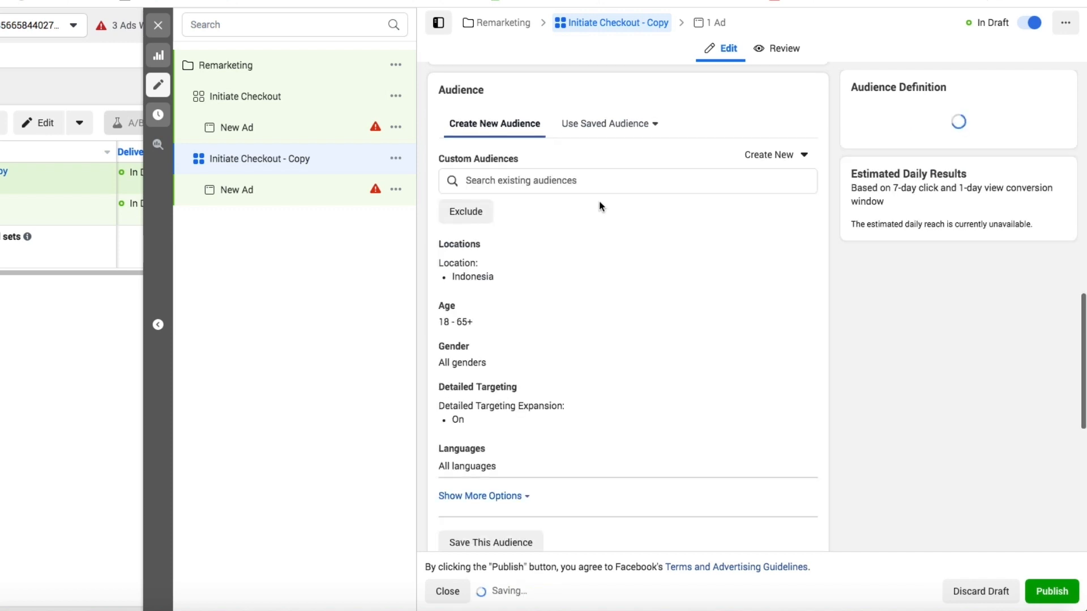
click(537, 186)
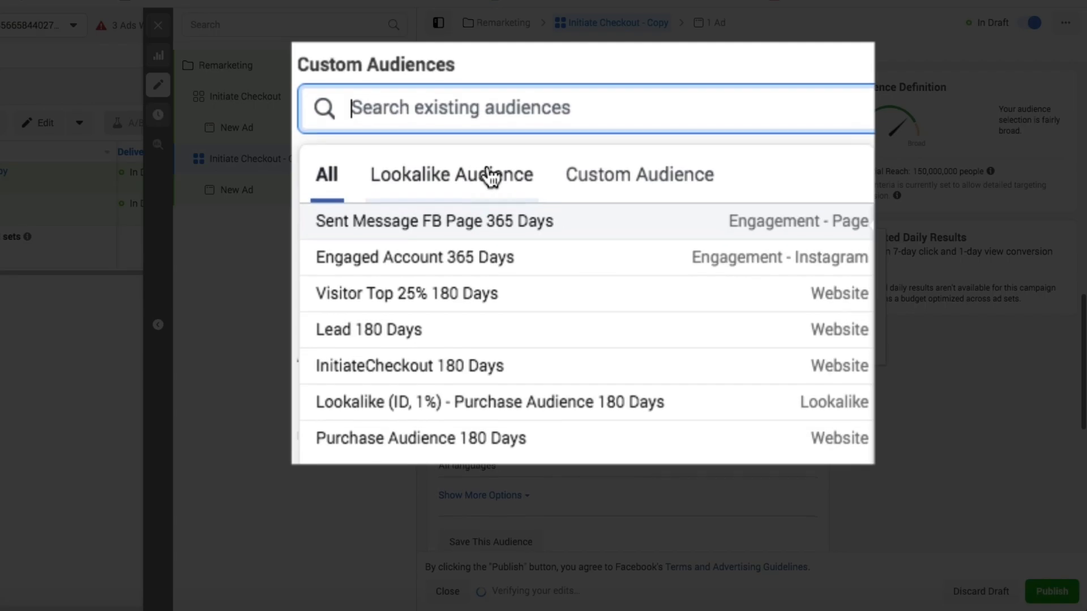
click(516, 210)
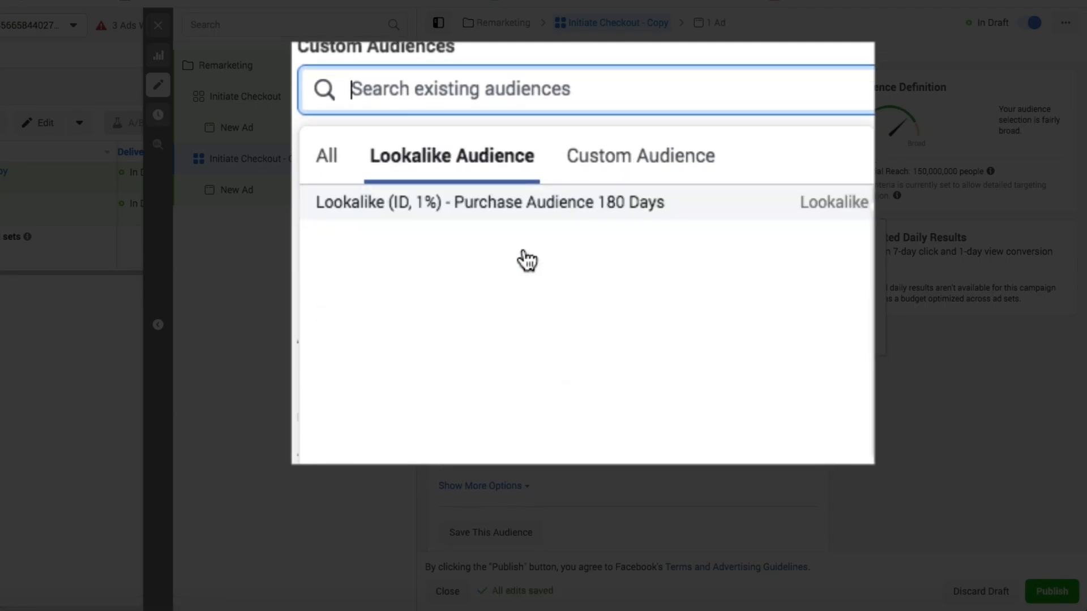
click(623, 161)
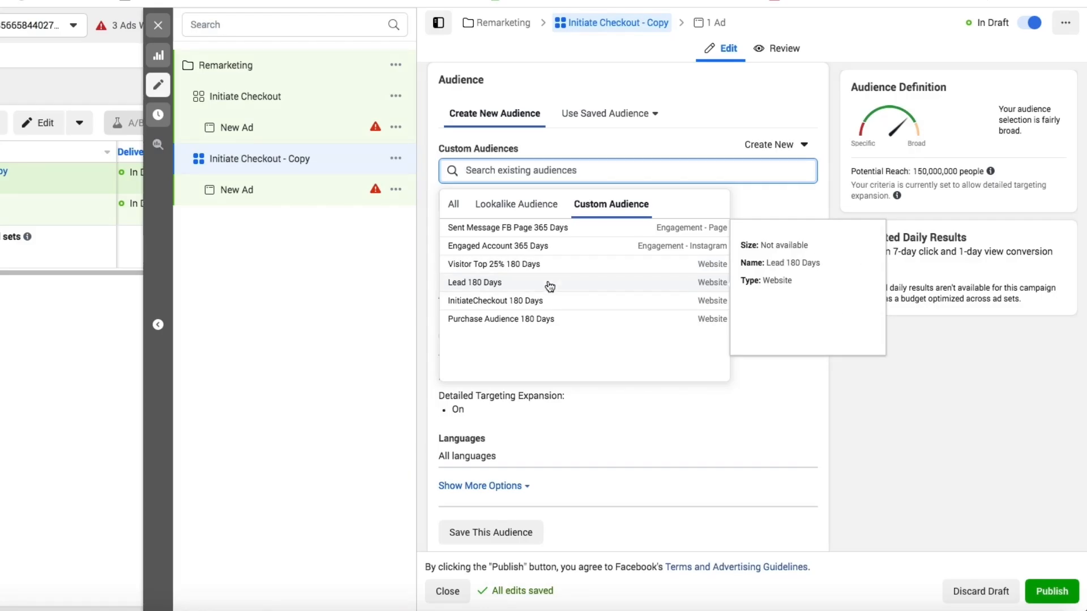
click(549, 283)
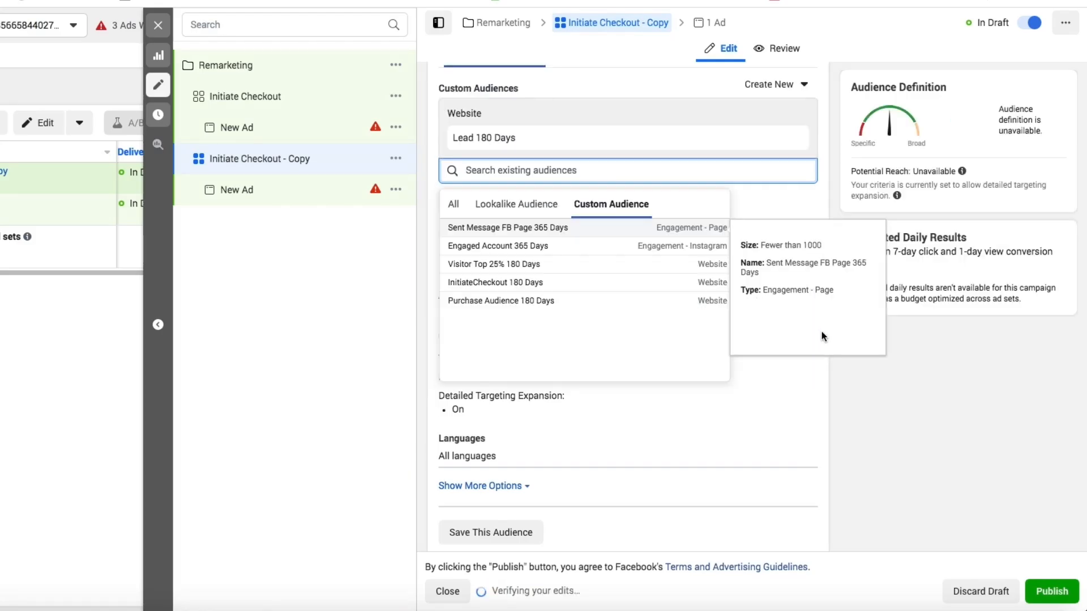
click(831, 392)
Rename the copied ad set as Lead and close the editor to return to the ad set list
scroll(816, 413, up, 10)
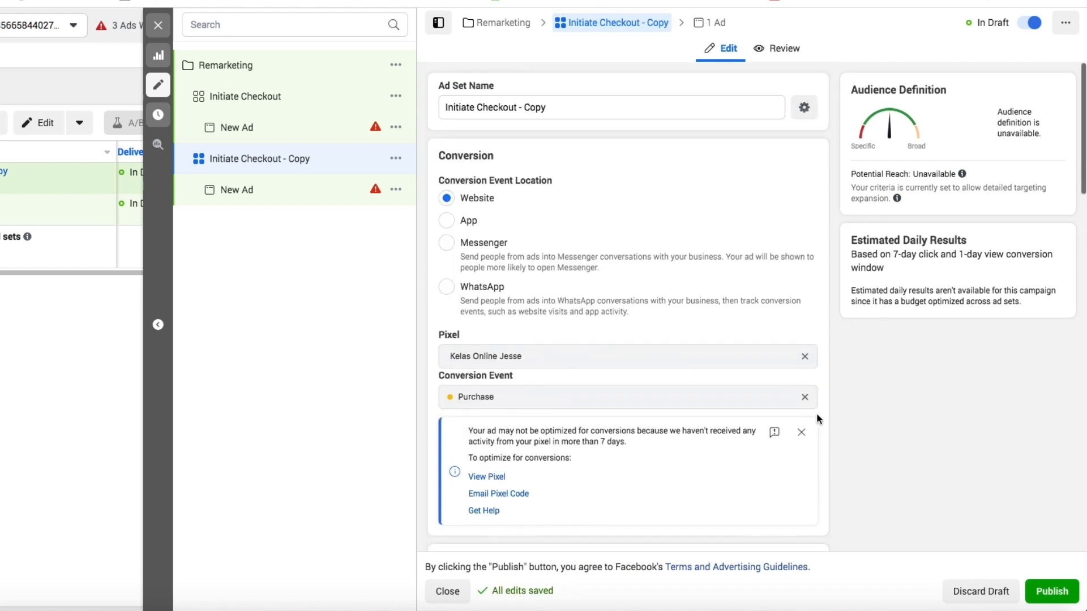
scroll(590, 194, down, 10)
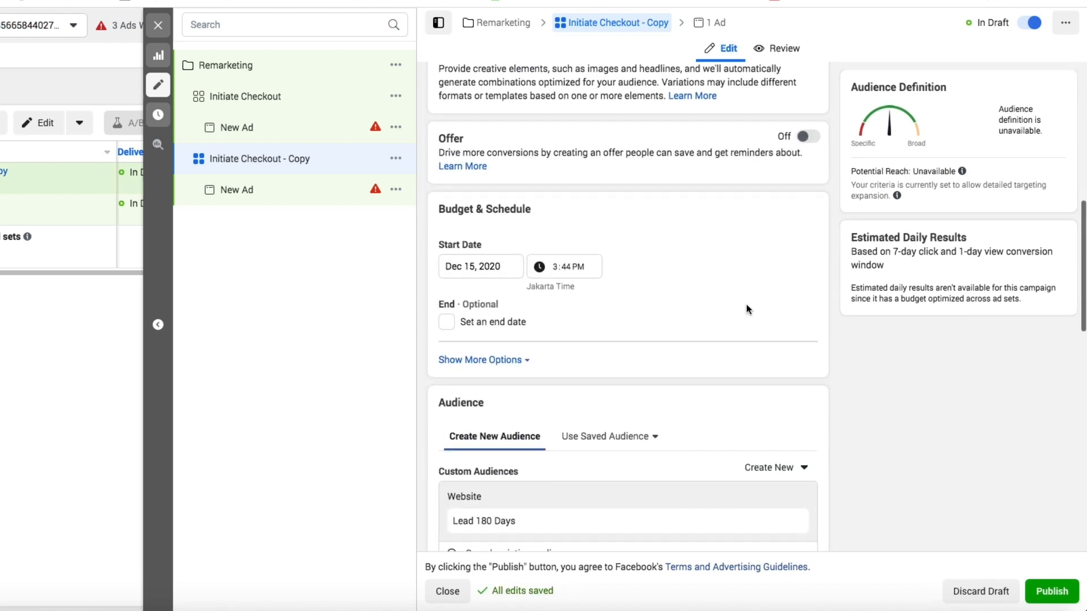
scroll(760, 325, up, 10)
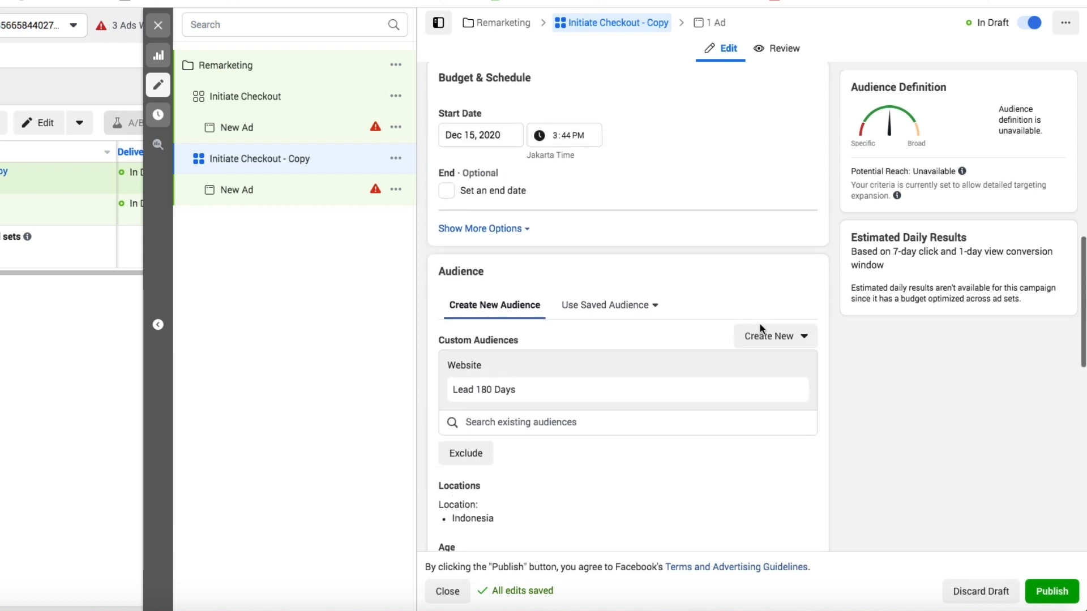
scroll(760, 324, up, 2)
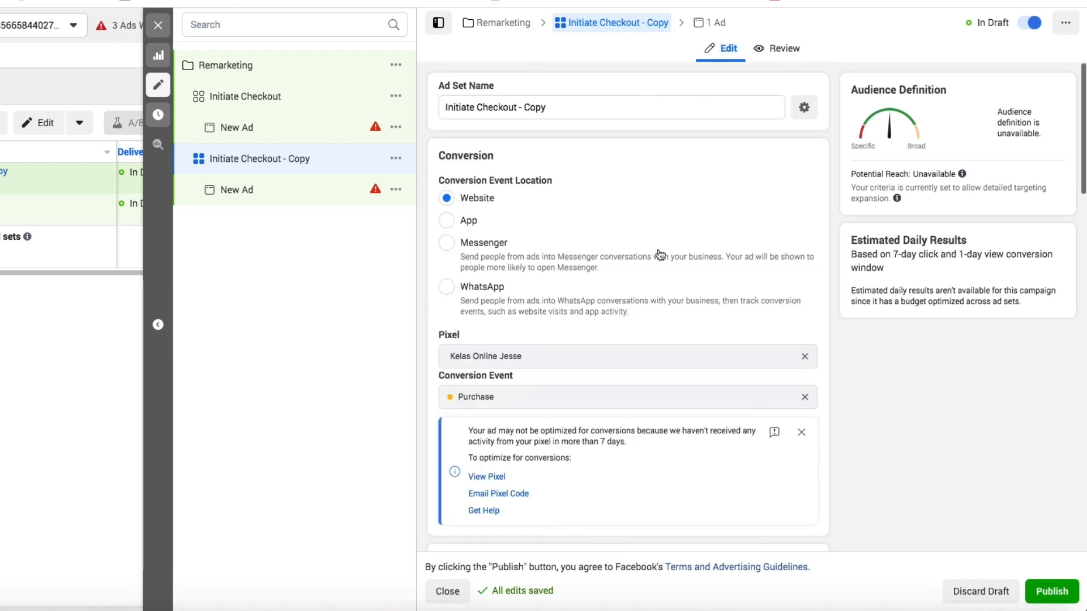
triple_click(539, 107)
text(Lead)
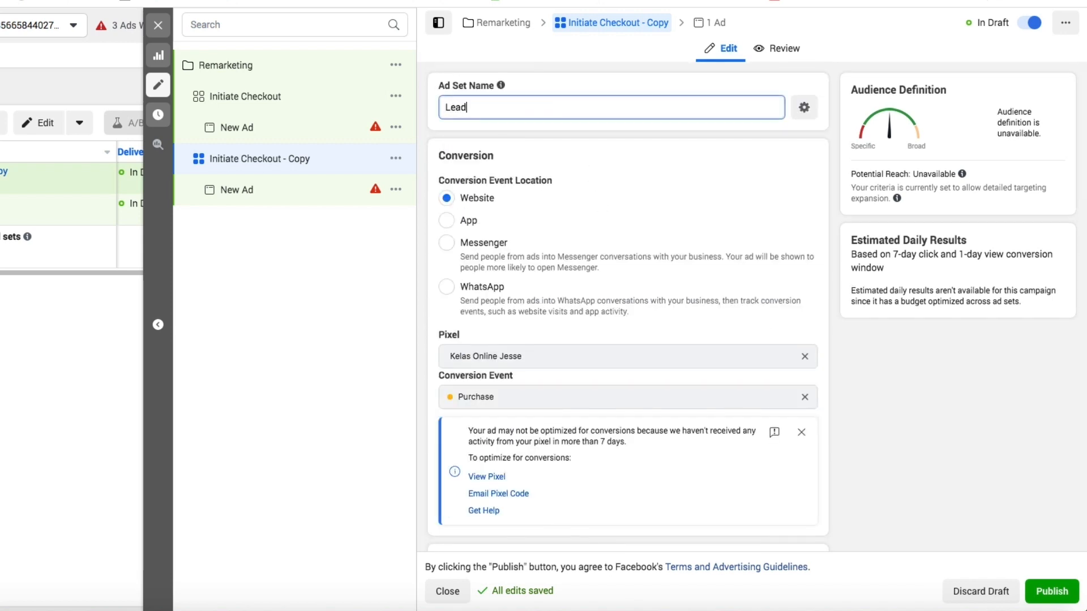
click(822, 149)
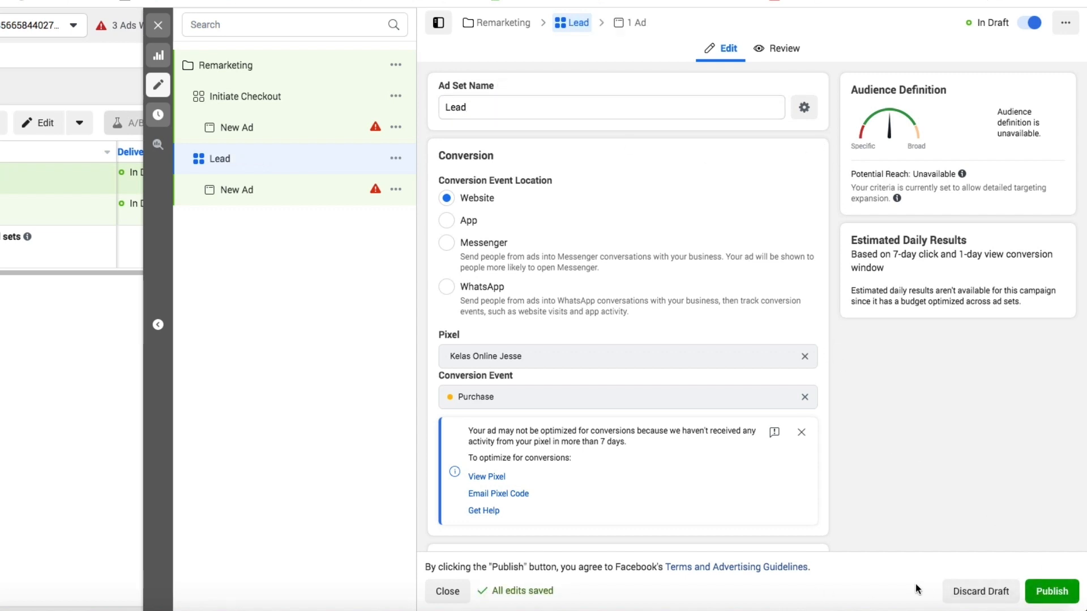
click(443, 590)
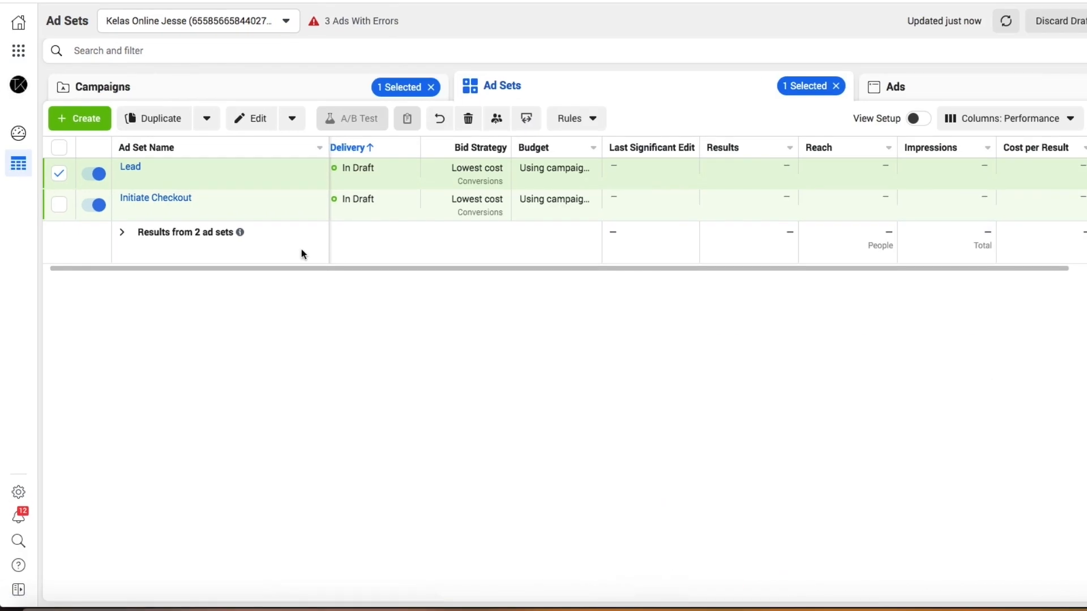
Duplicate the Lead ad set within the original Remarketing campaign
mouse_move(381, 190)
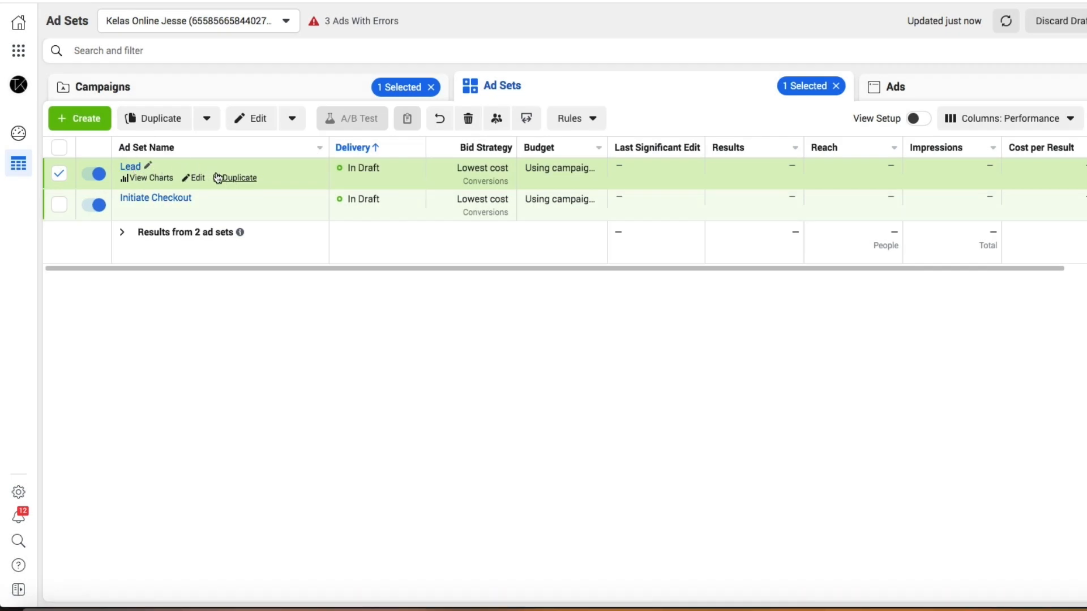
click(219, 178)
click(813, 372)
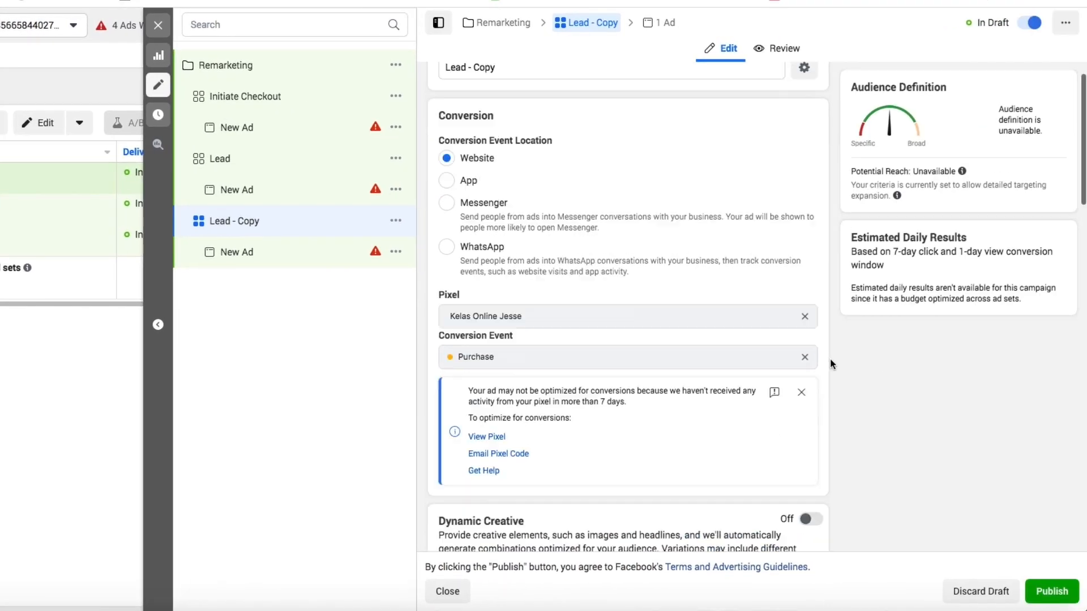
scroll(948, 352, down, 10)
scroll(810, 226, up, 1)
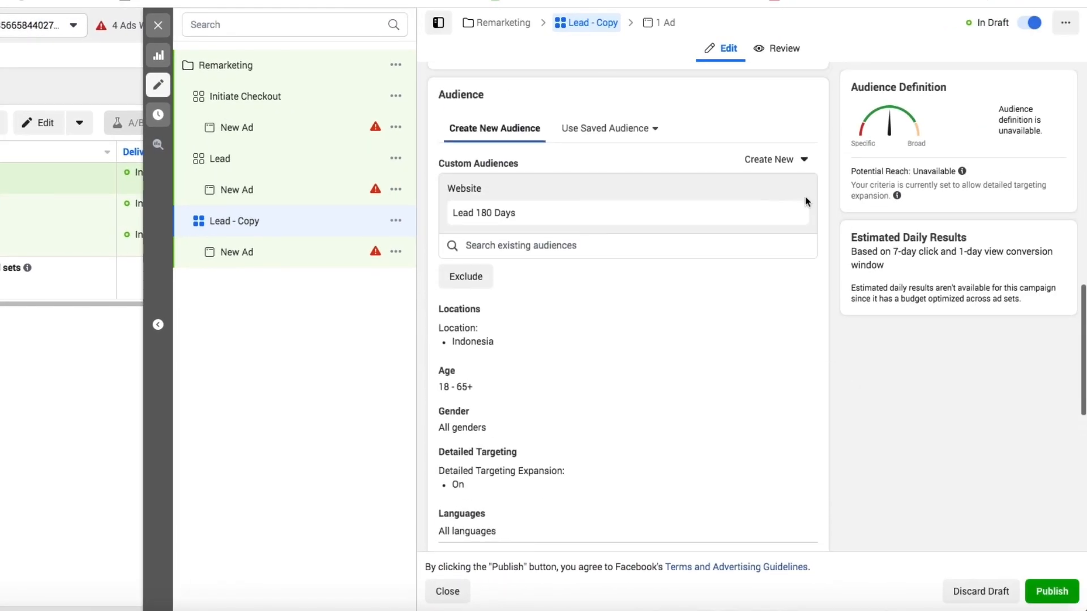
Replace the Lead 180 Days custom audience in the copied ad set with Visitor Top 25% 180 Days
click(791, 214)
click(551, 189)
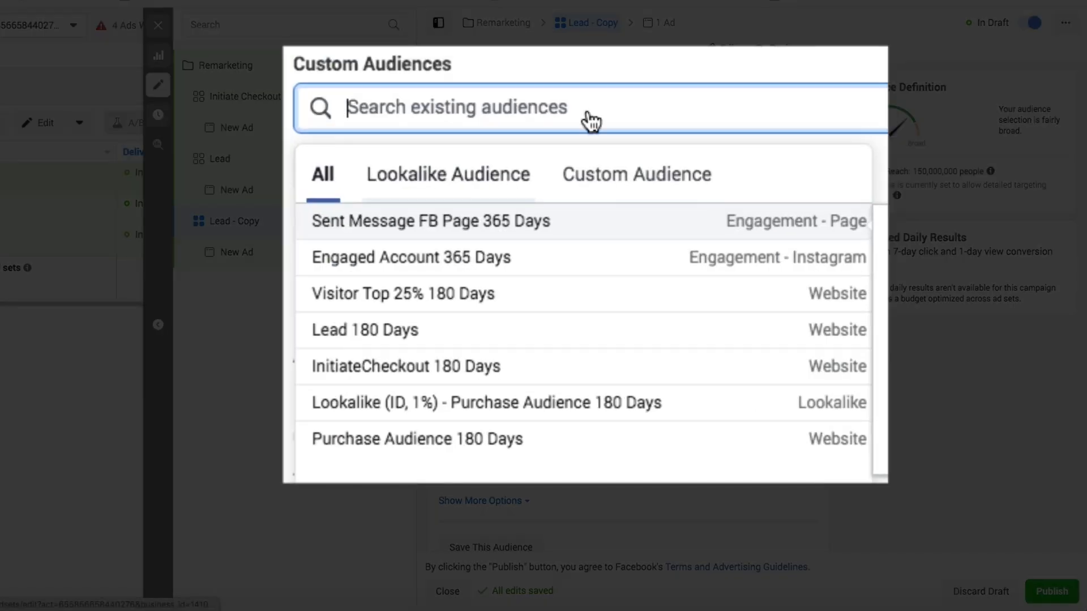
click(437, 180)
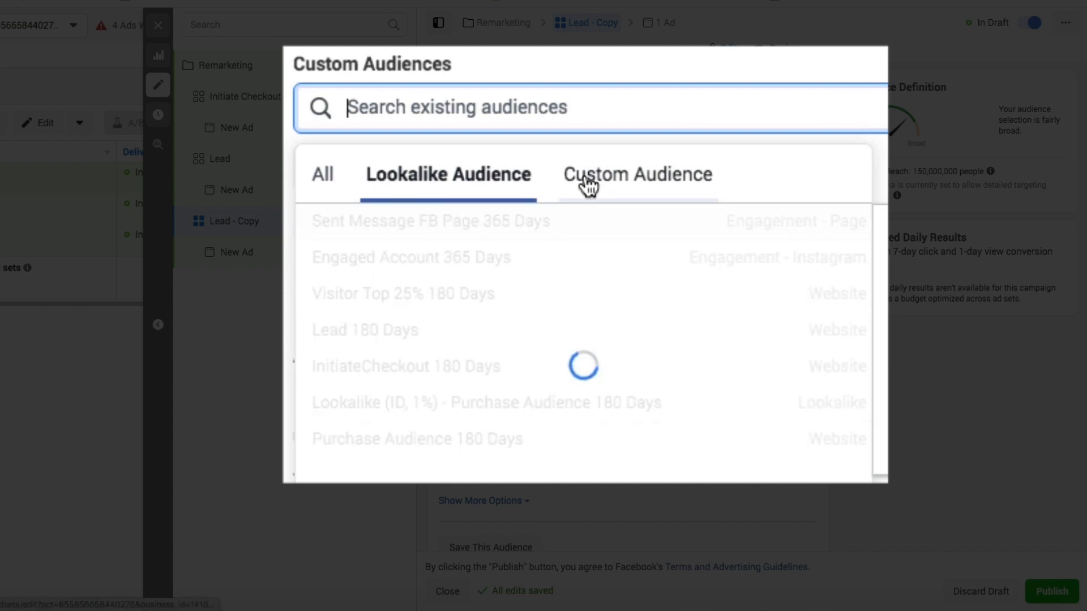
click(585, 182)
click(321, 170)
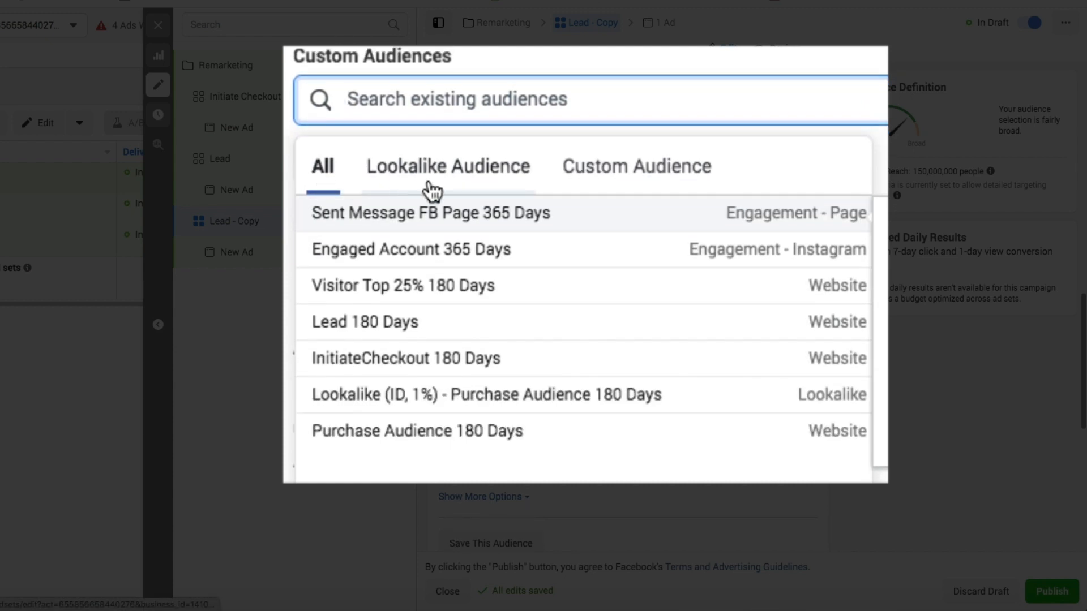
click(570, 168)
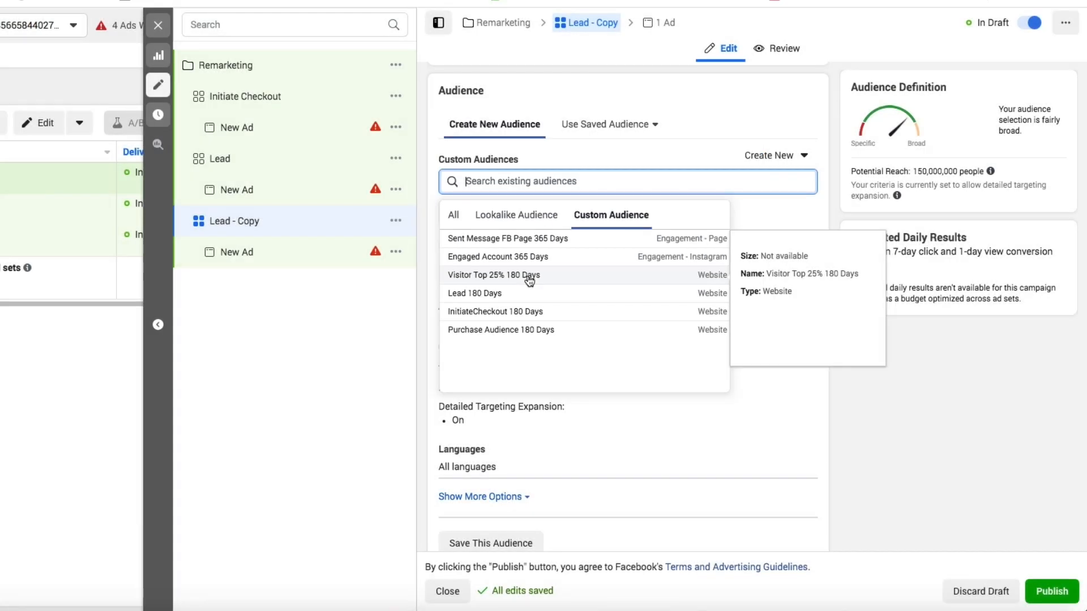
click(529, 277)
click(818, 452)
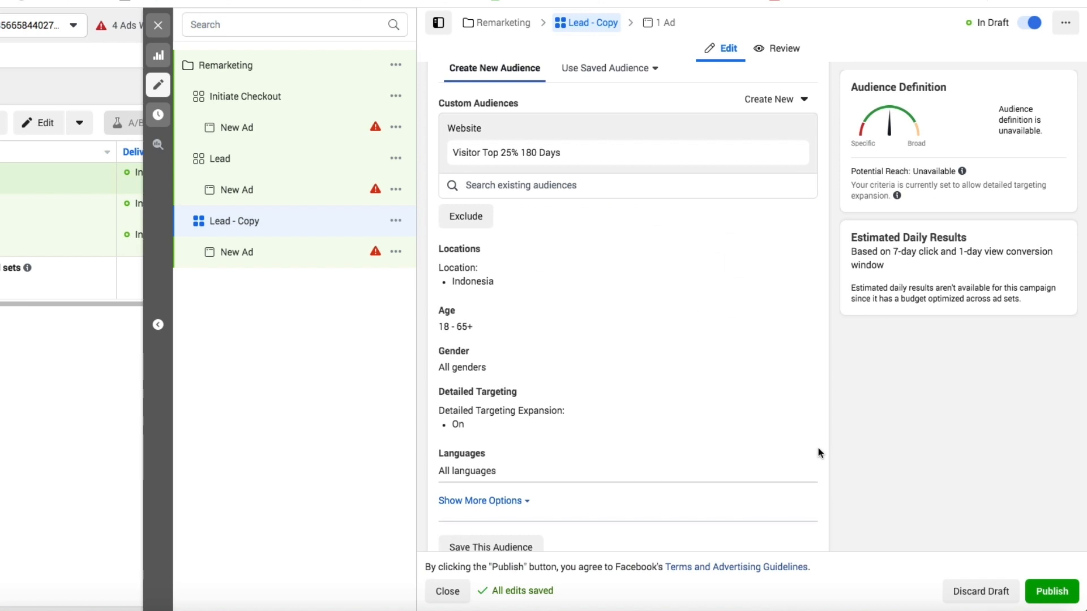
Rename the copied ad set as Visitor Top 25% and close the editor to return to the ad set list
scroll(819, 447, up, 15)
triple_click(482, 101)
text(Visitor Top 25%)
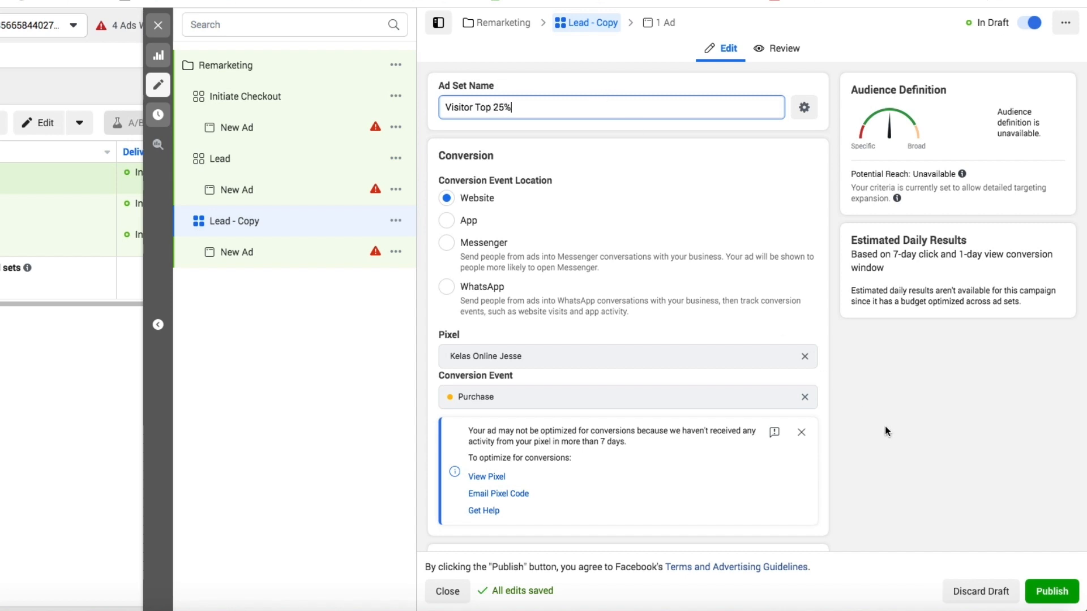
click(831, 395)
scroll(828, 397, down, 10)
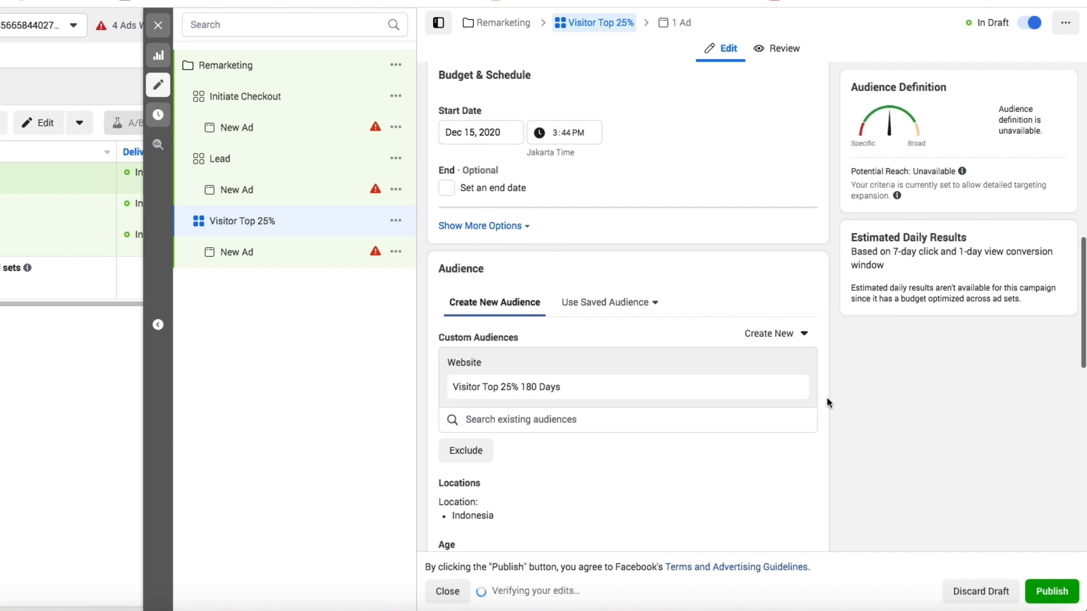
scroll(827, 403, down, 1)
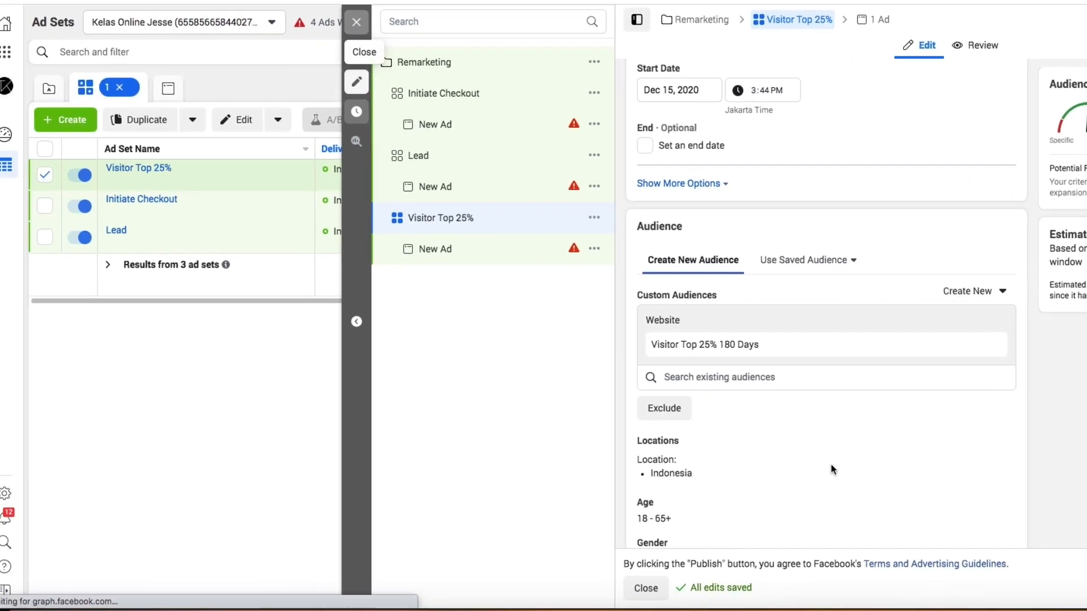
click(356, 22)
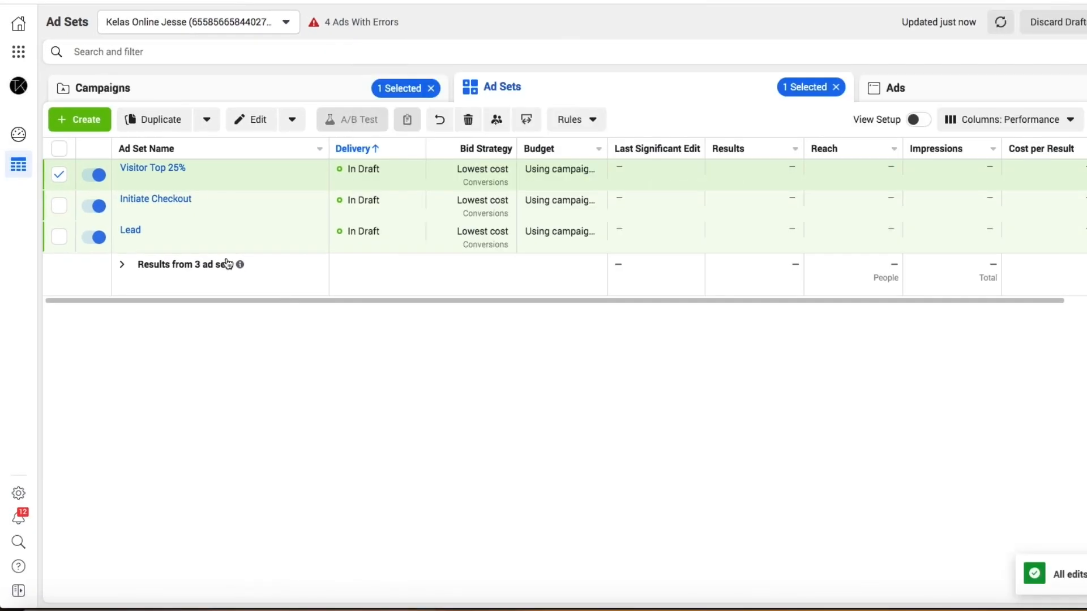
Review the Remarketing campaign's objective and budget settings and its ad sets, then clear the ad set selection
click(61, 177)
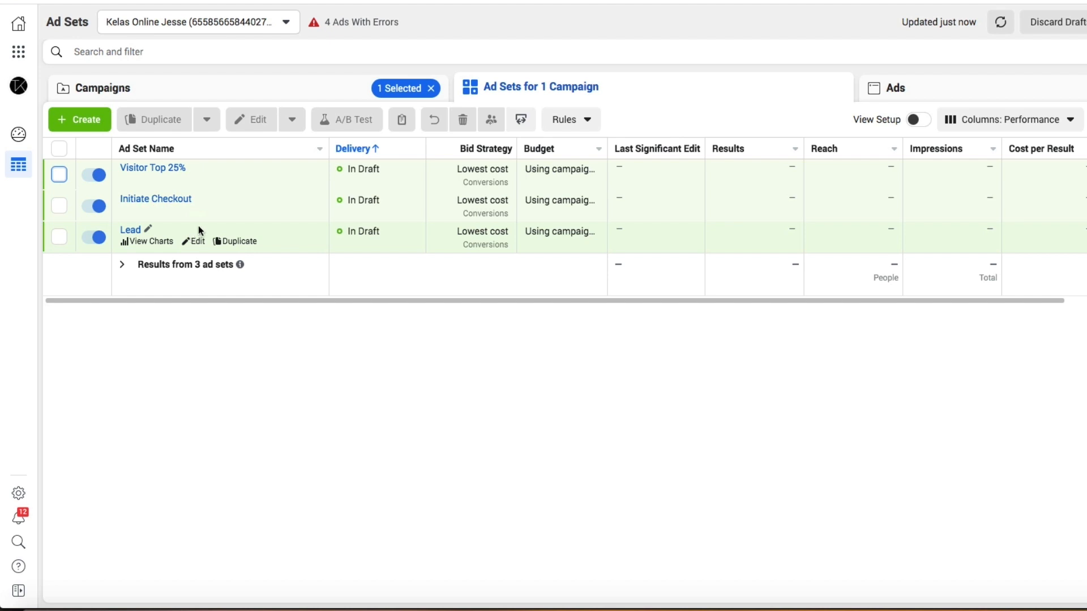
click(313, 90)
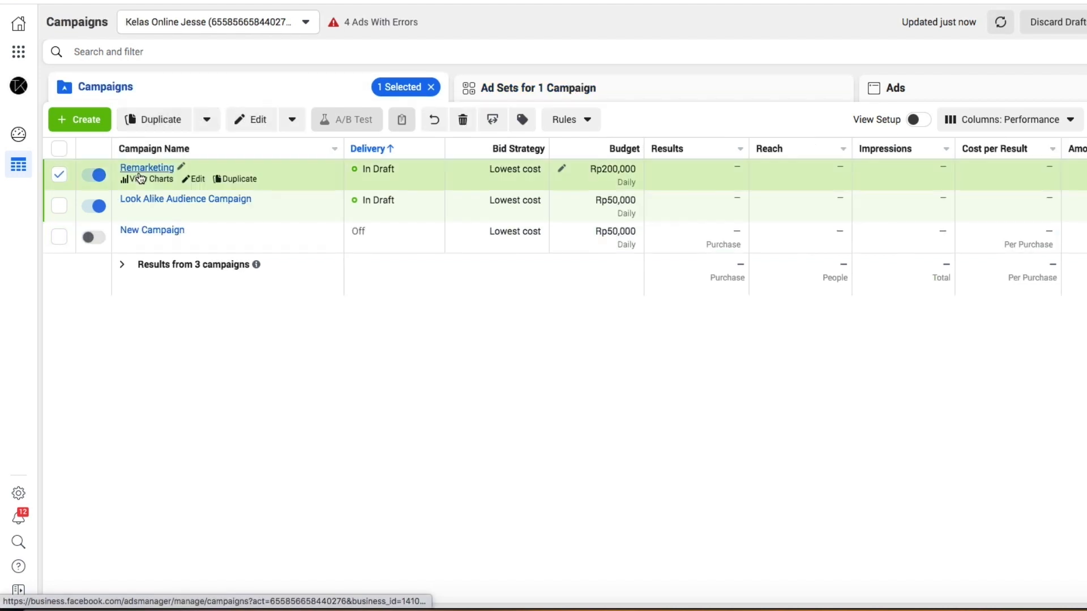
click(197, 180)
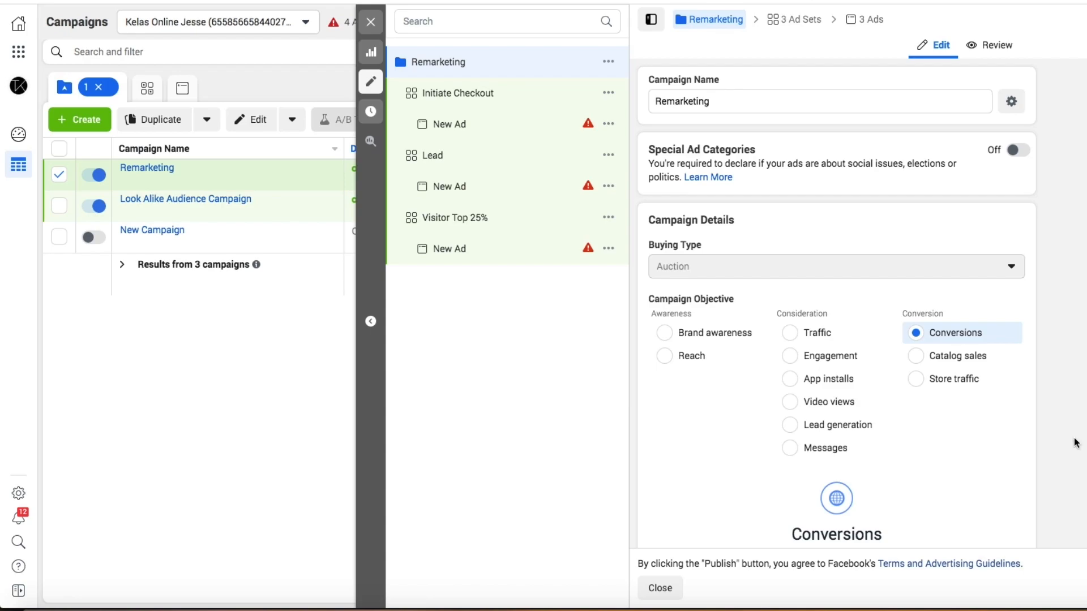
scroll(1075, 443, down, 10)
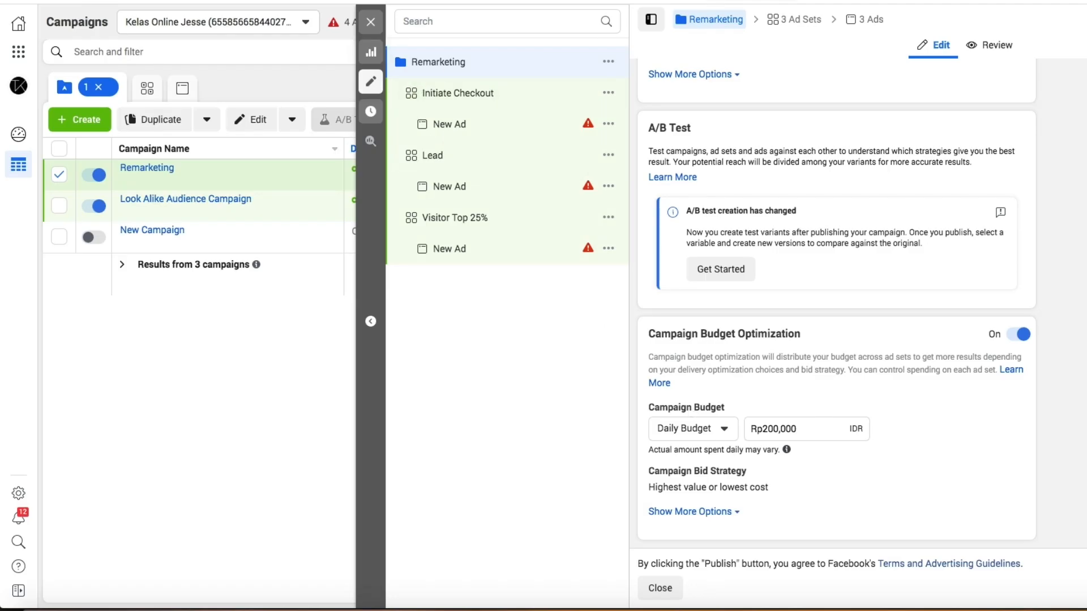
click(816, 23)
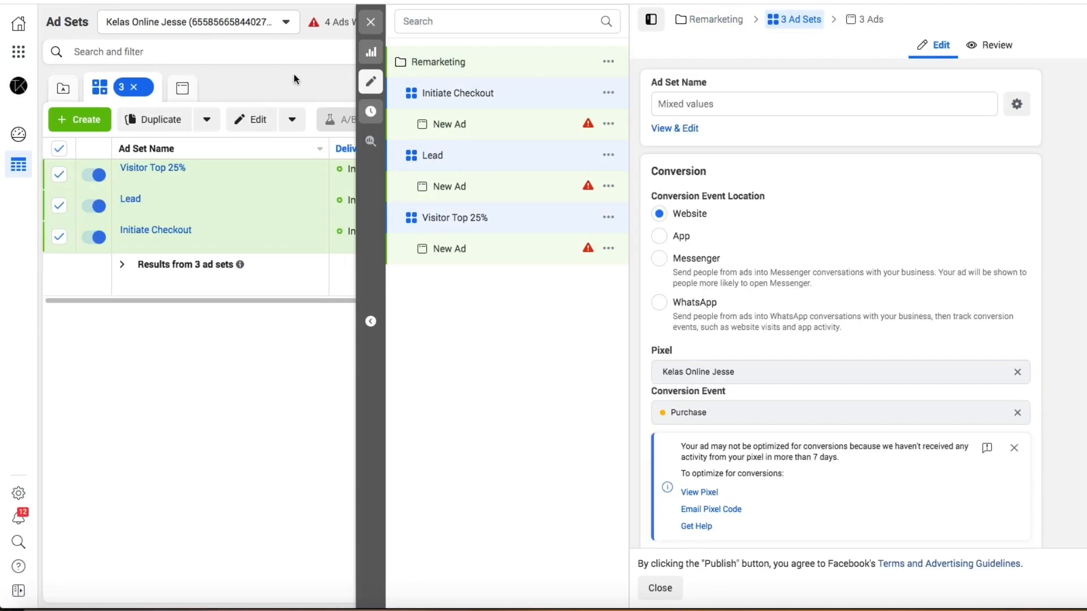
click(370, 21)
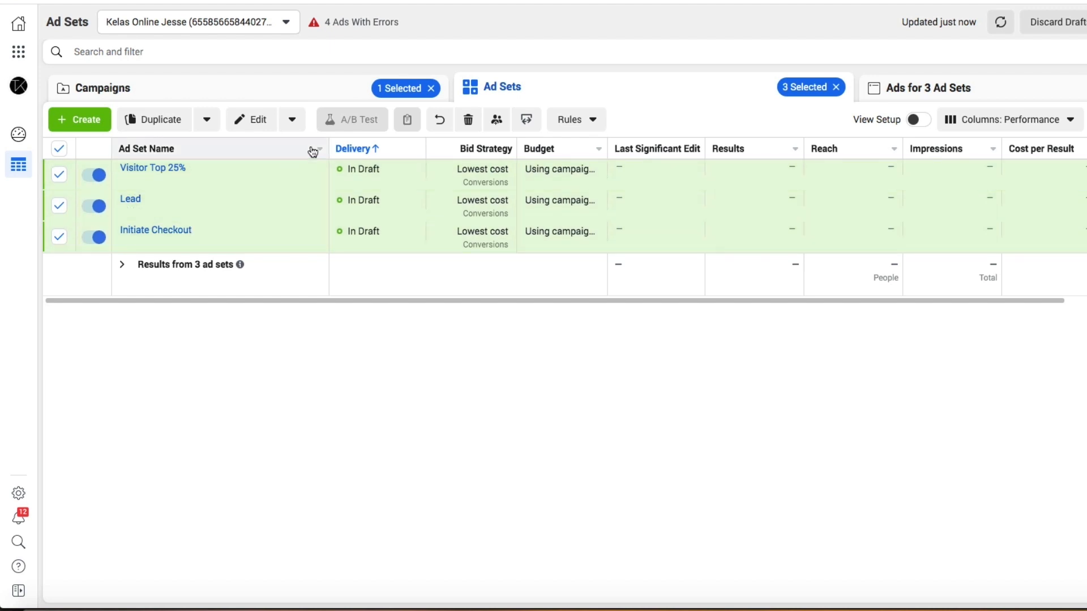
click(352, 94)
click(504, 89)
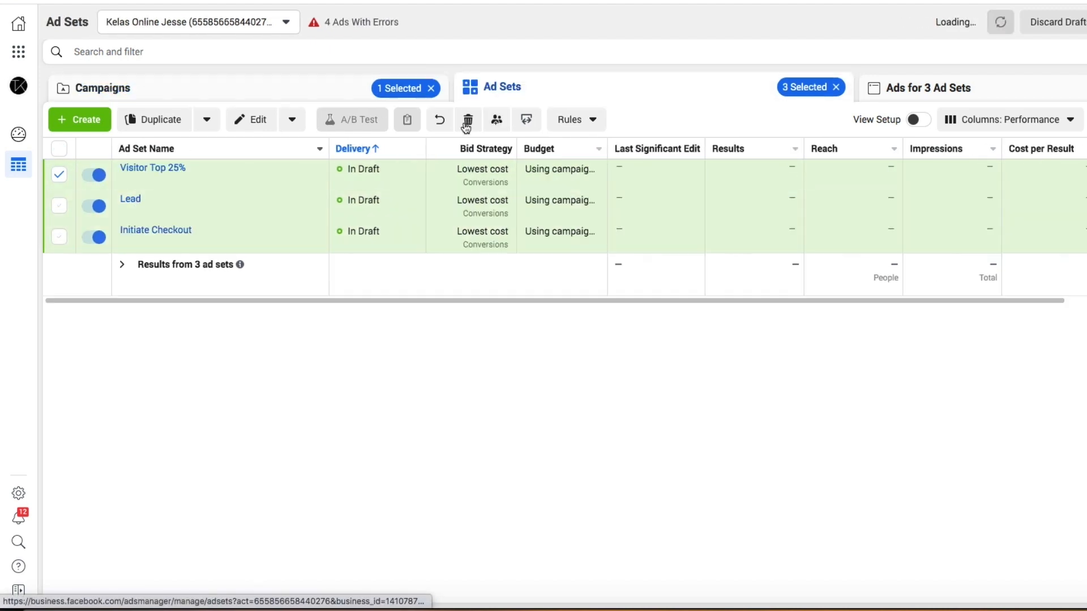
click(59, 149)
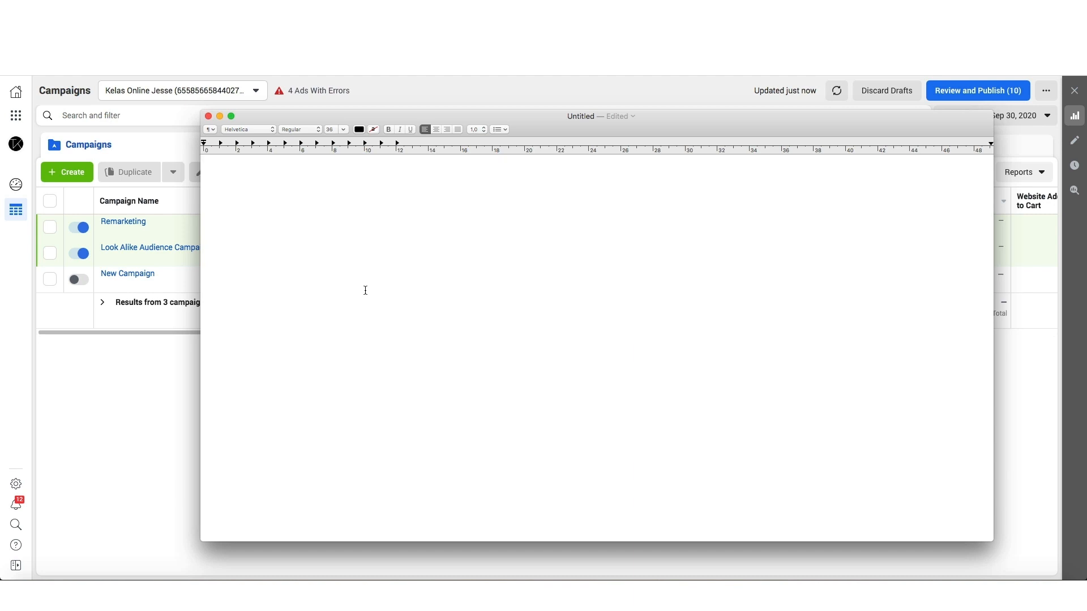
Write the heading line "ROAS (RETURN ON AD SPENT) >= 3" in the blank text document
text(ROAS)
text( (R)
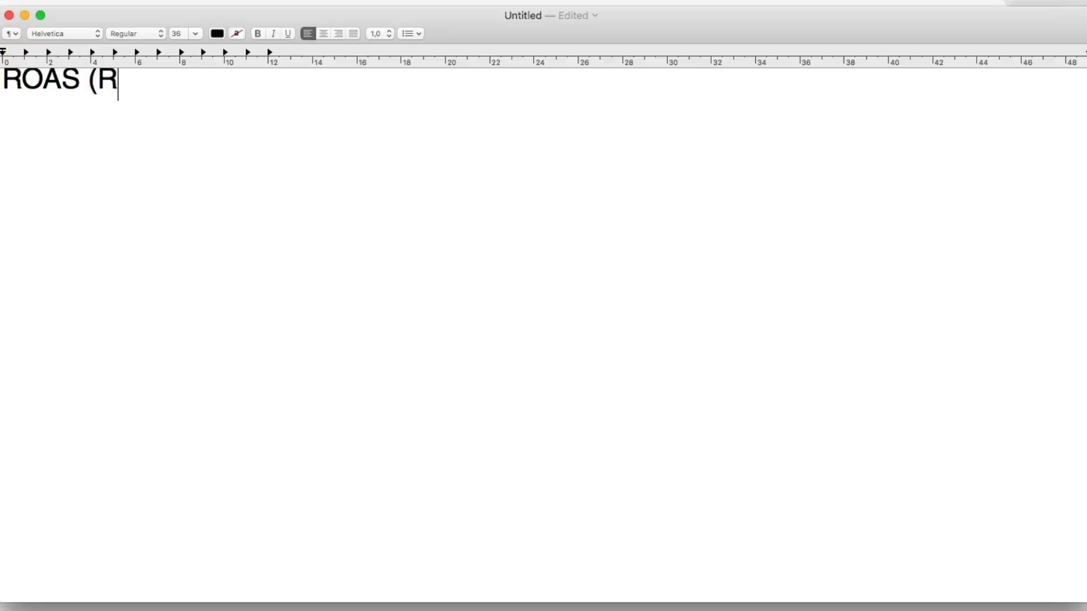
text(ETURN ON AD SPENT))
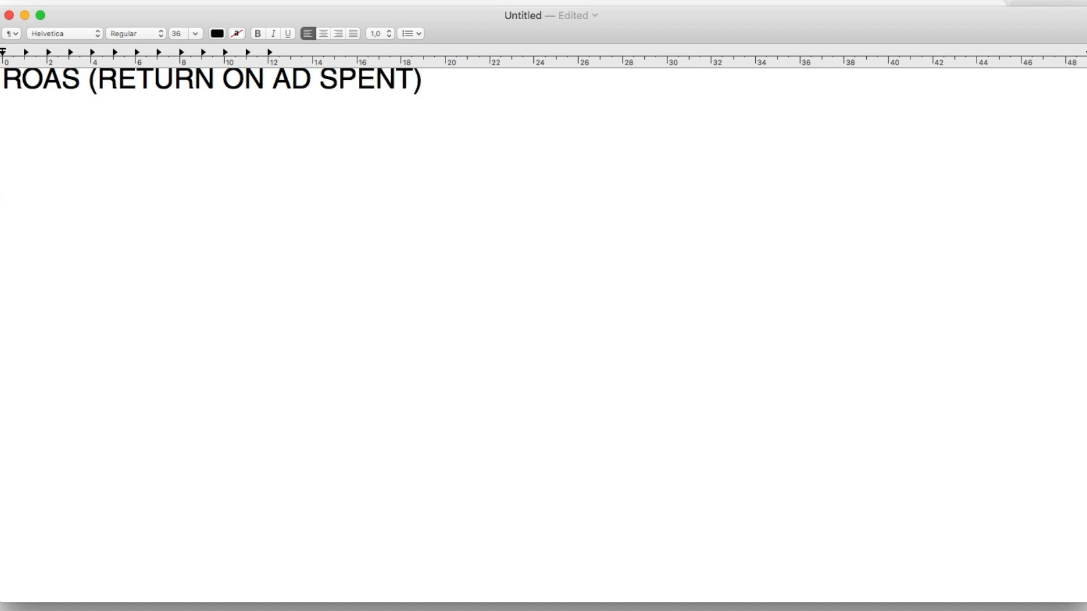
text( >= 3)
Add the line "AD SPENT = 100.000" below the ROAS heading, separated by a blank line
key(Return)
key(Return)
text(BUDGET)
key(BackSpace)
key(BackSpace)
key(BackSpace)
key(BackSpace)
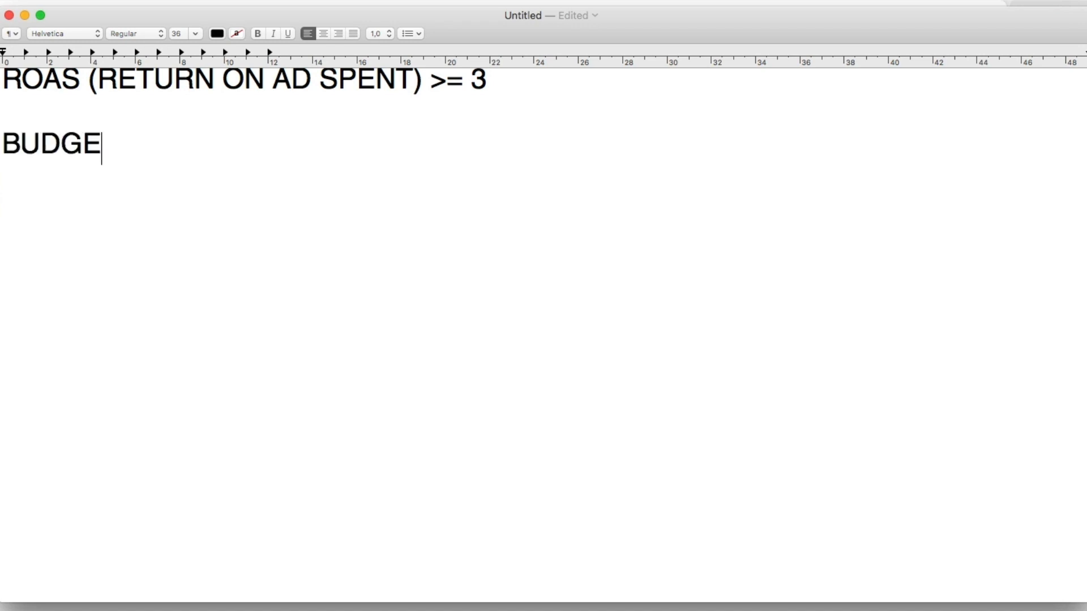
key(BackSpace)
key(BackSpace)
text(AD )
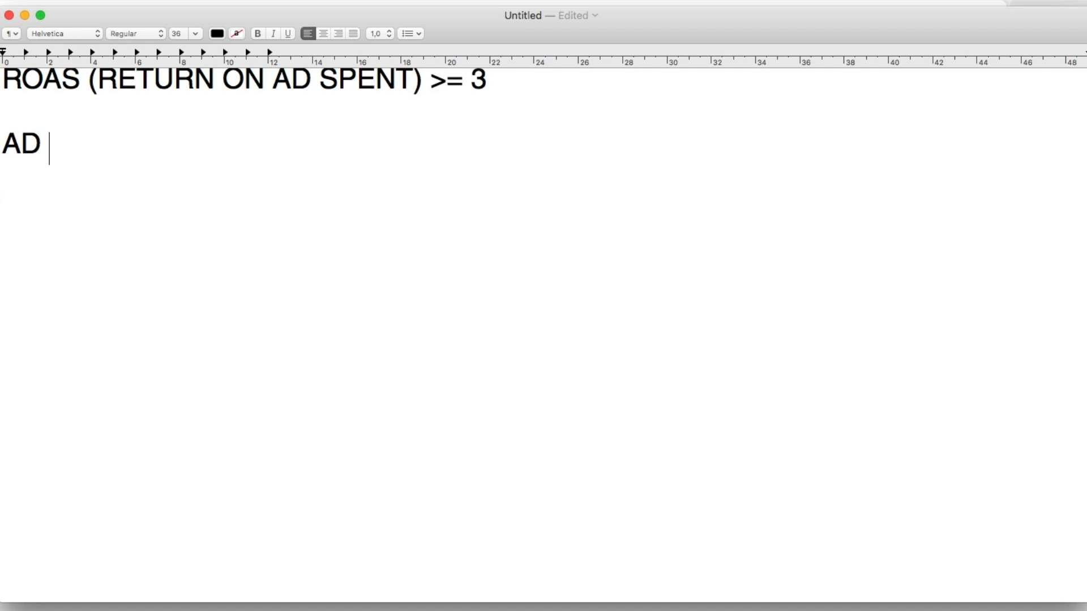
text(SPENT )
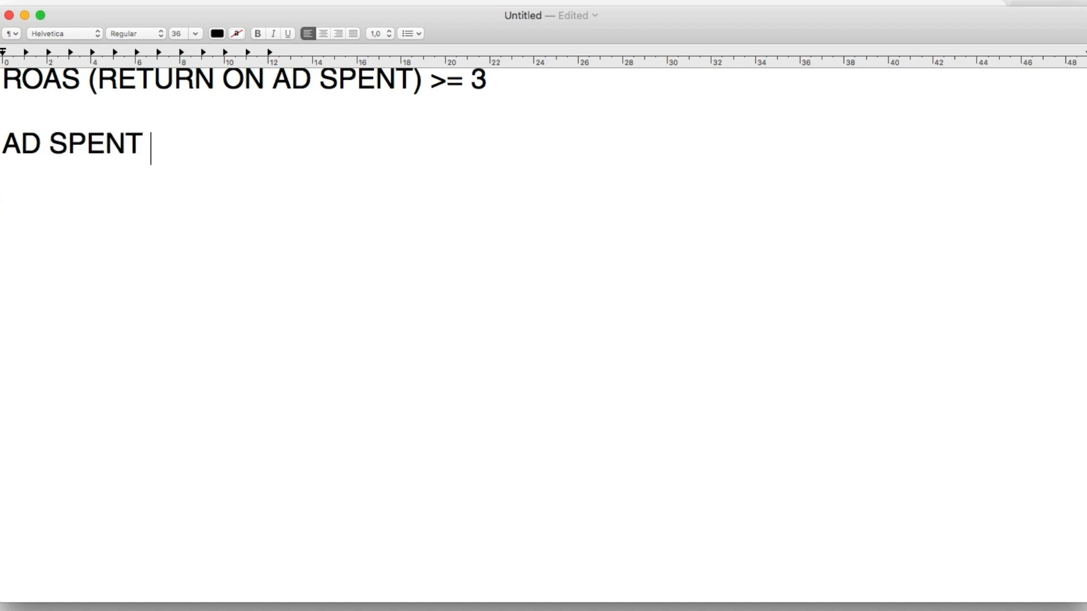
text(=)
text(100.000)
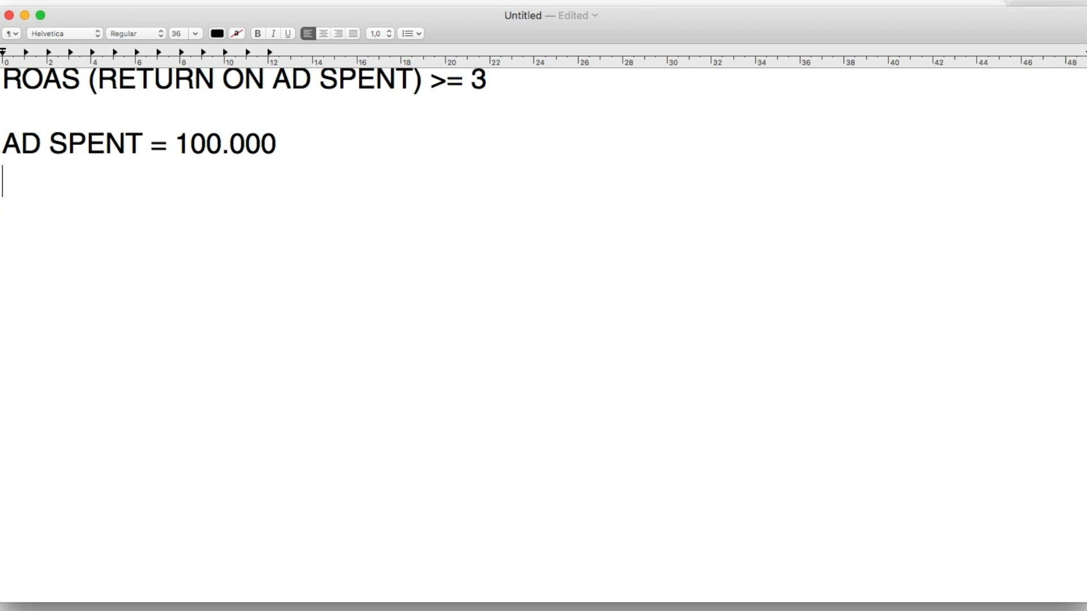
Add the line "PURCHASE = 300.000" directly below the ad spend line
text(FA)
key(BackSpace)
key(BackSpace)
text(PURCHASE = )
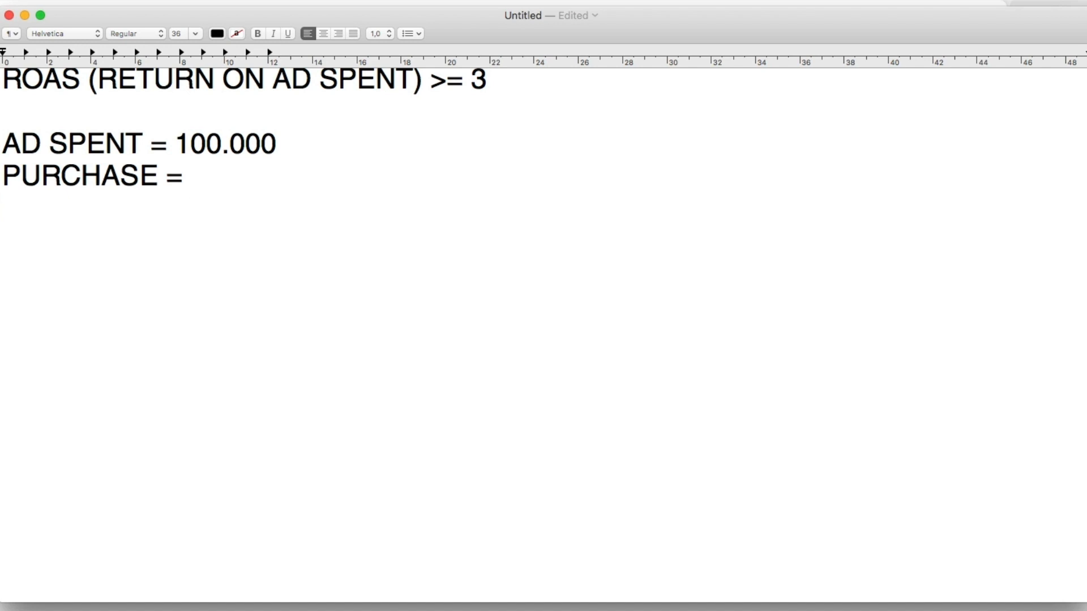
text(300.000)
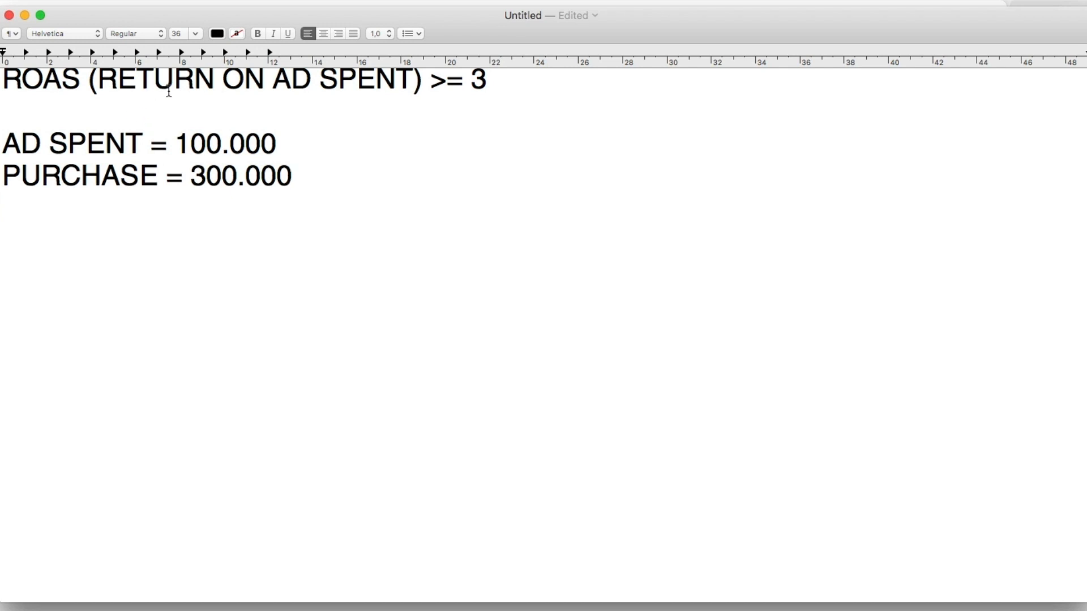
Add the lines "PROFIT = 200.000" and "SIMPAN = 50.000" below the purchase line
click(469, 81)
drag(470, 82, 530, 78)
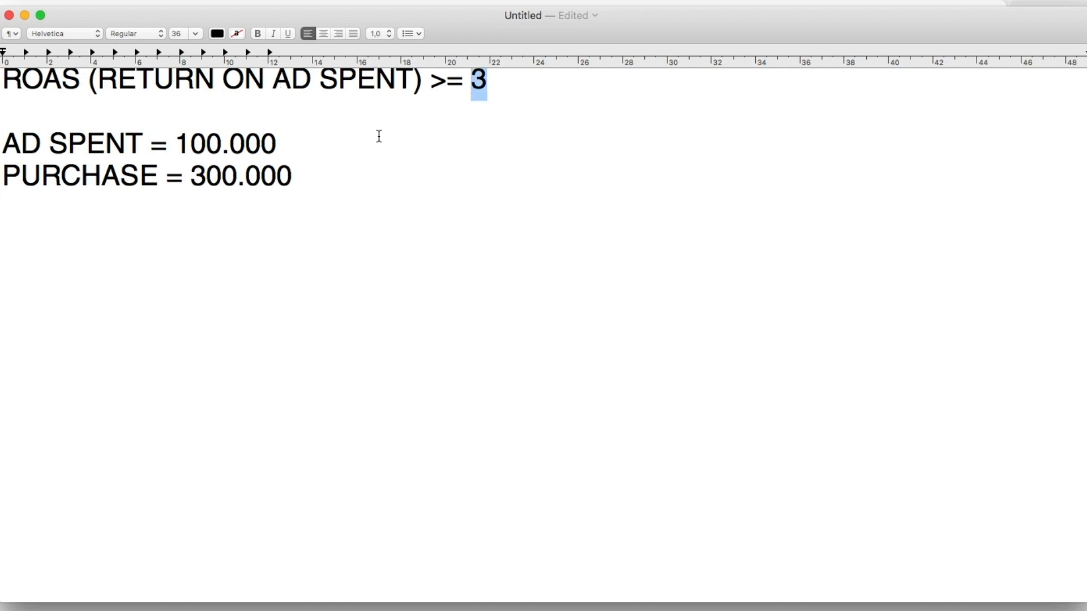
click(248, 155)
click(306, 180)
key(Return)
text(PROFIT = )
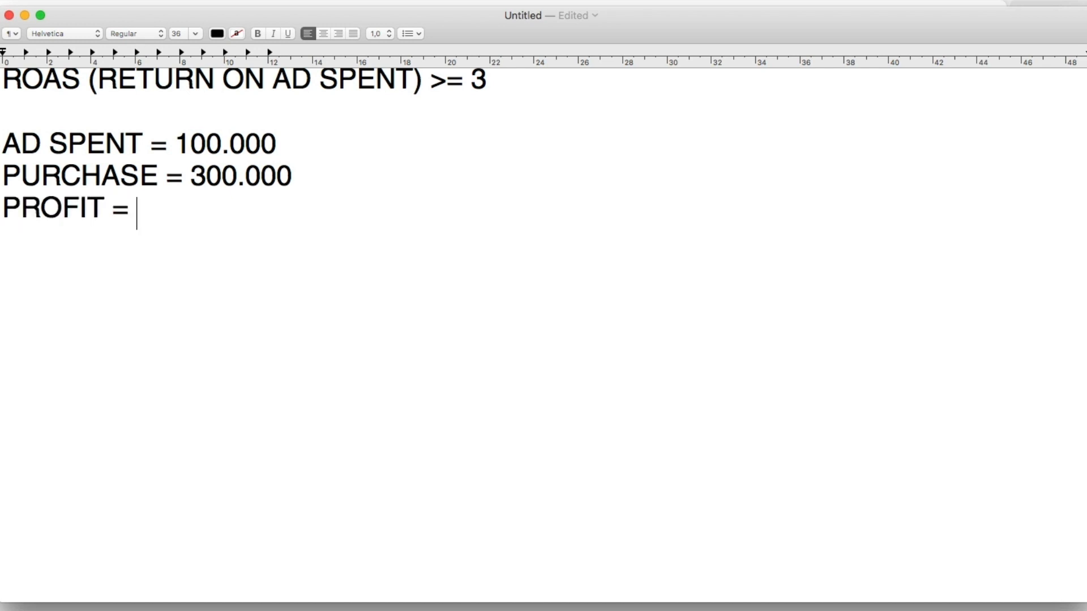
text(200.000)
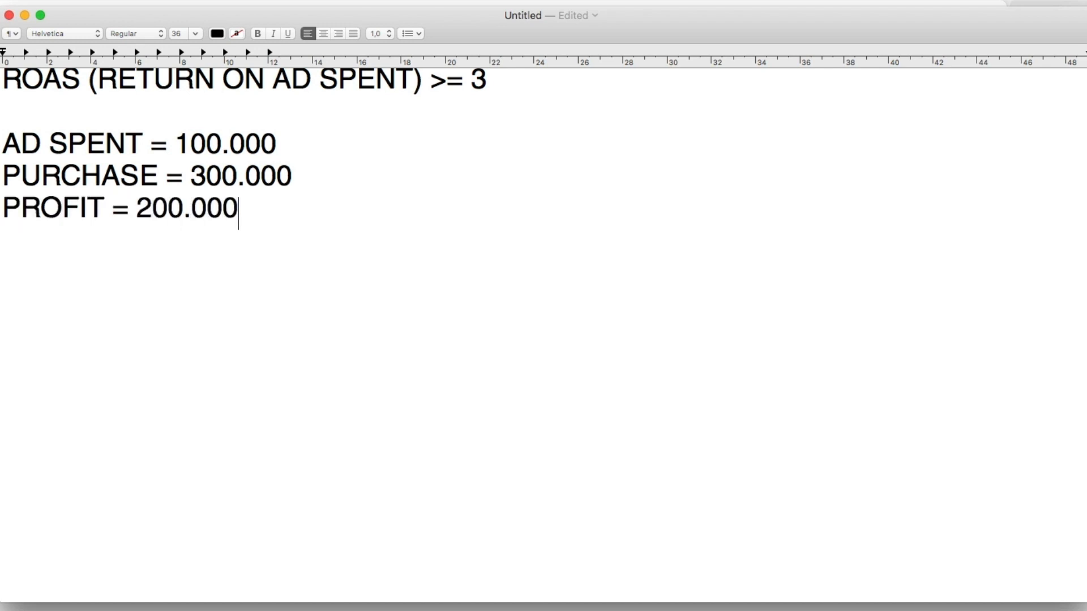
key(Return)
text(SIMPAN = 50.000)
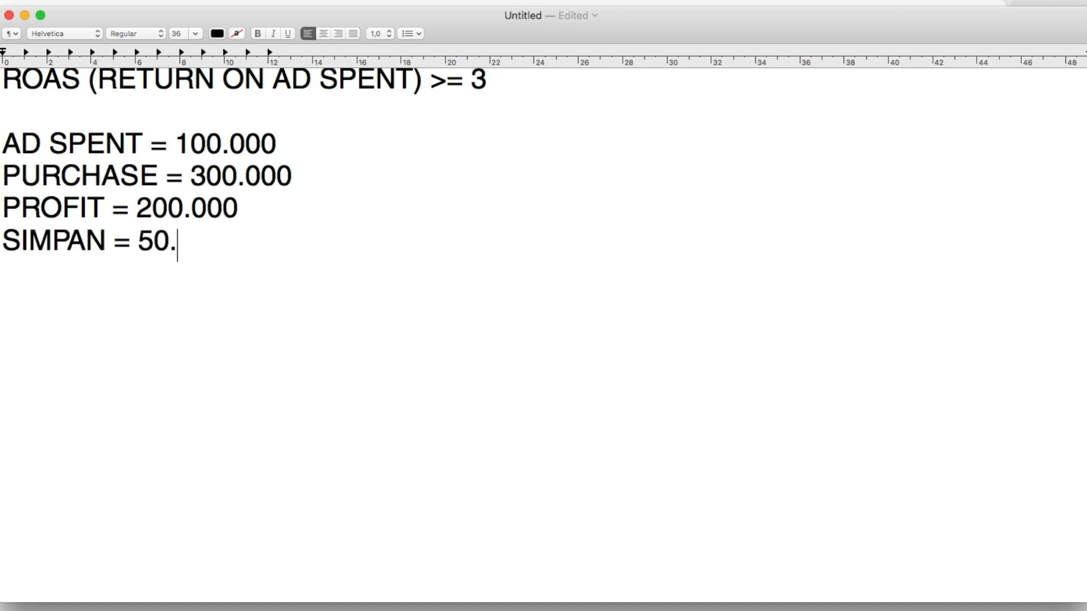
key(Return)
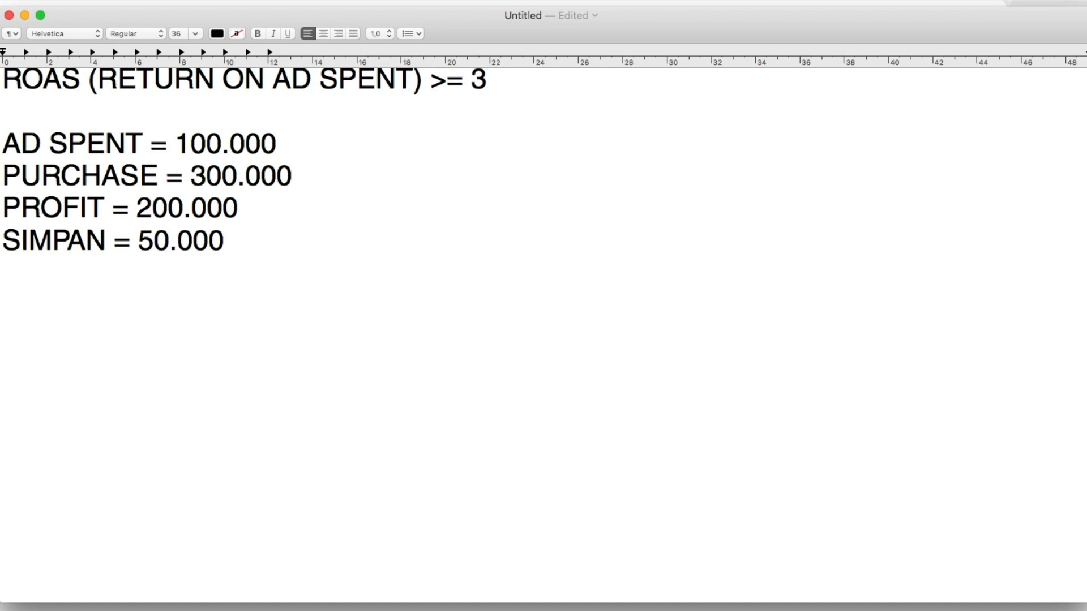
Start a second block after a blank line with "AD SPENT 2 = 150.000" and "PURCHASE = 450.000"
key(Return)
text(AD )
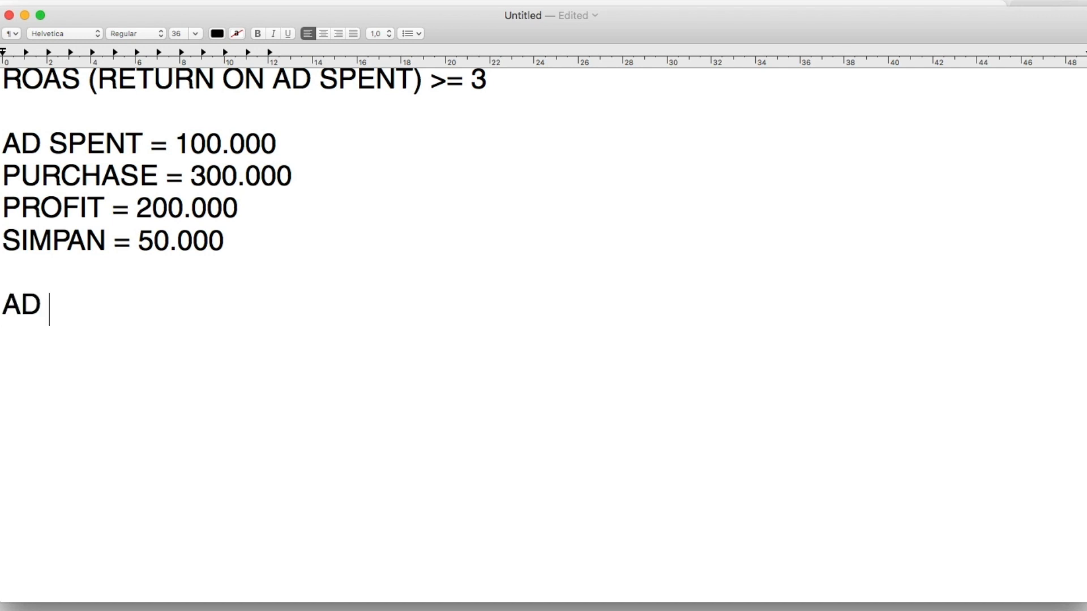
text(SPENT =2)
key(BackSpace)
key(BackSpace)
text(2 = )
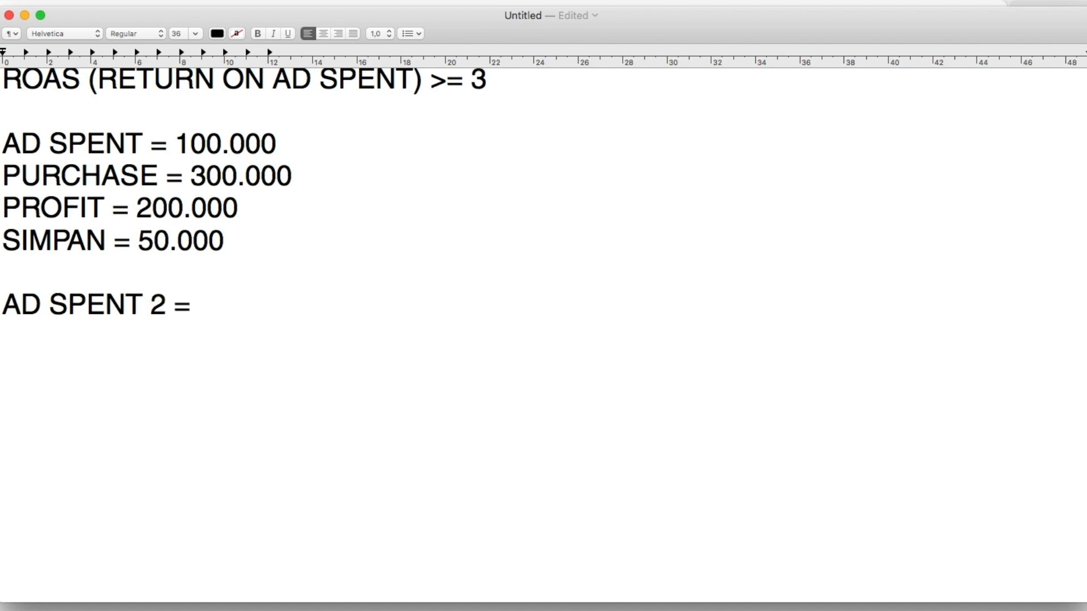
text(150.000)
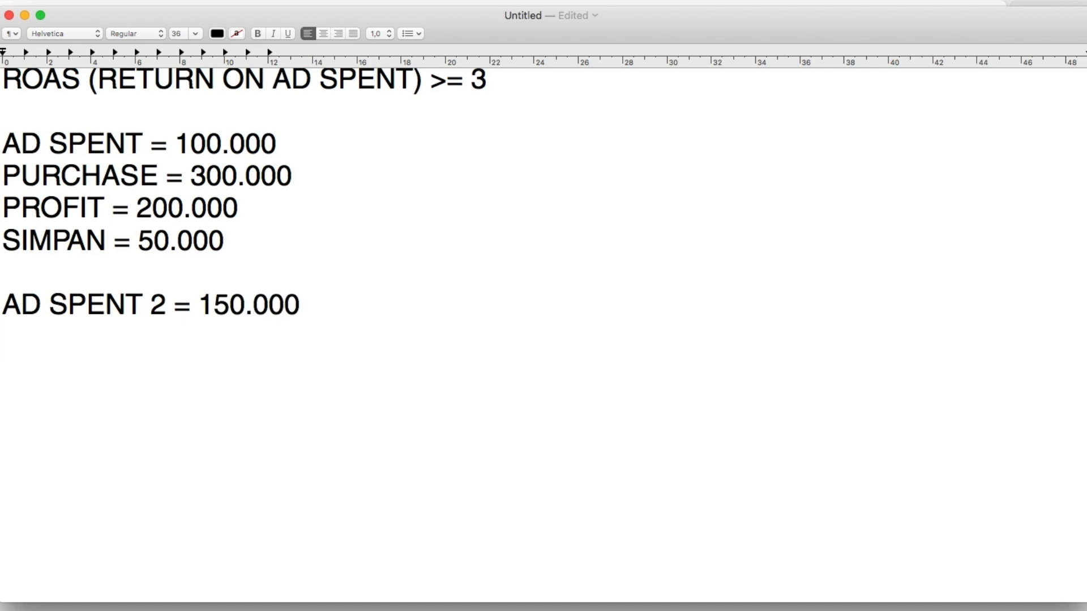
text(PURCHASE =)
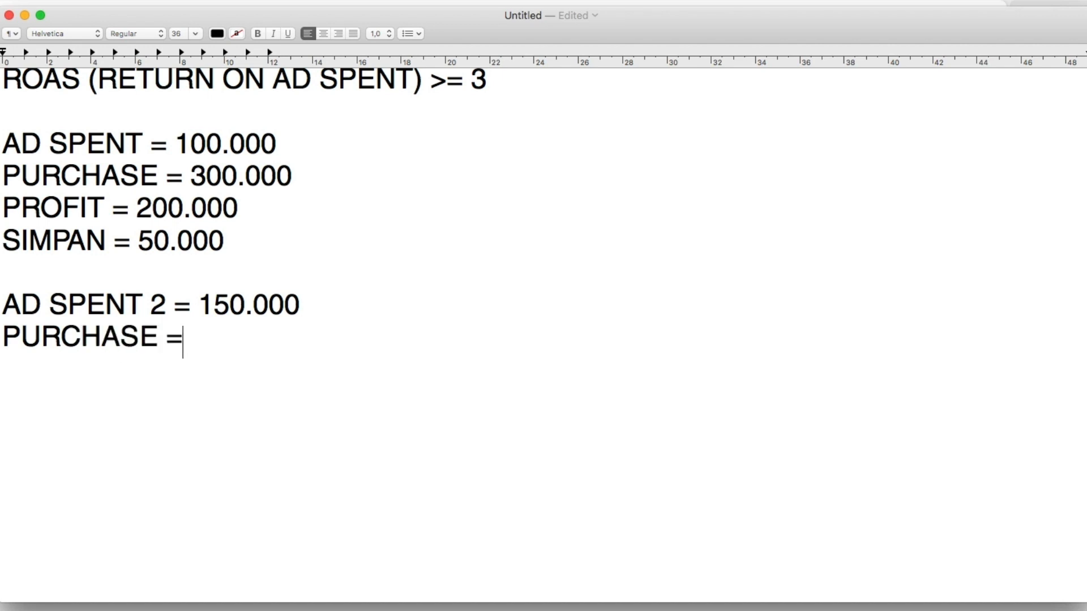
text( 450.000)
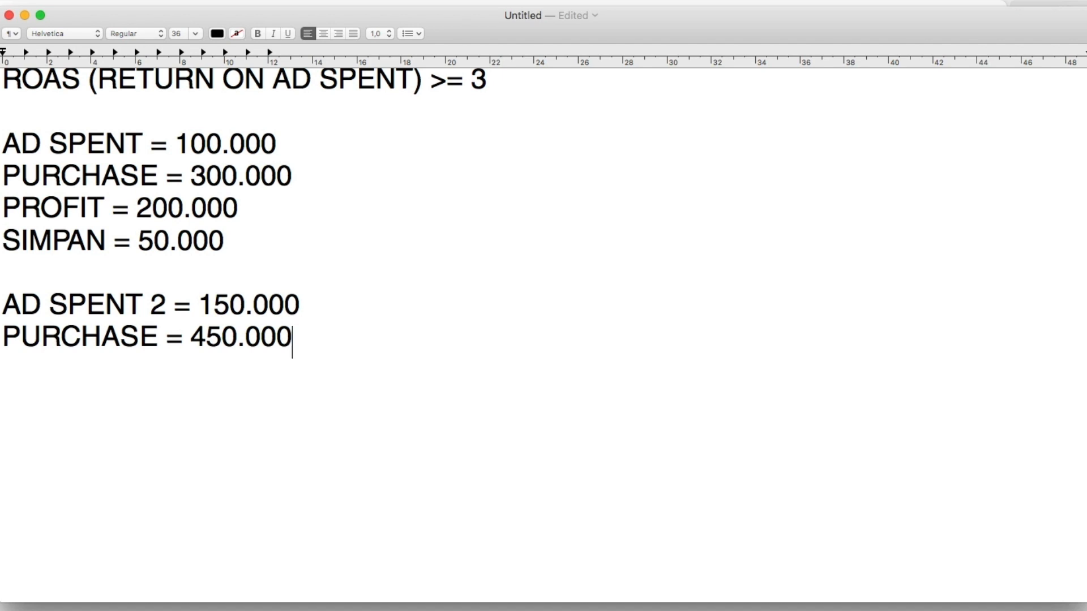
Relabel the second block's purchase line as "PURCHASE 2" and add the line "PROFIT 2 = 300.000" below it
text(PROFIT 2)
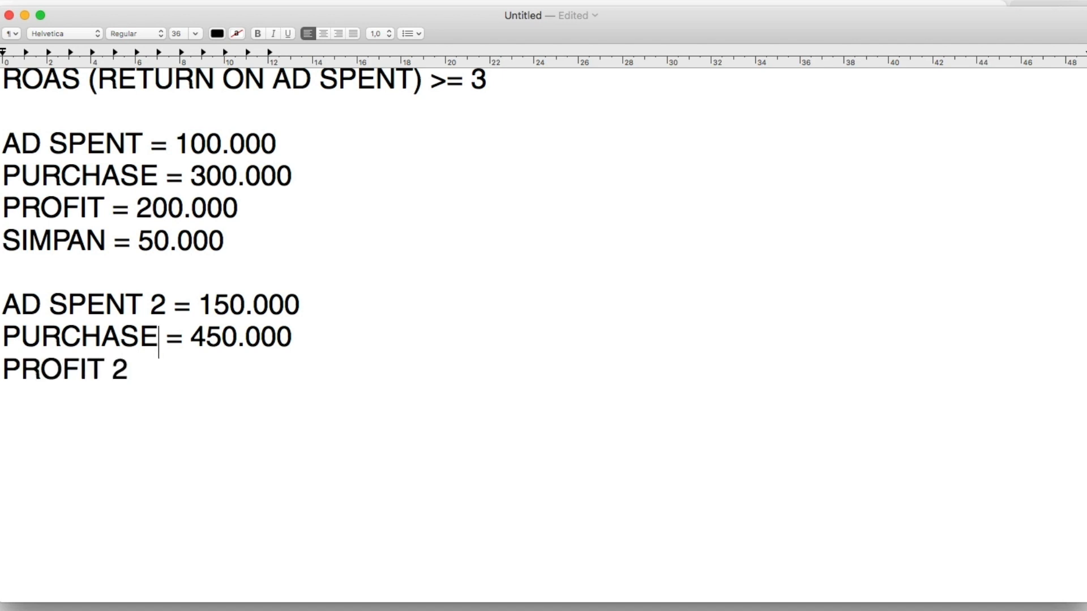
click(159, 339)
text(2)
key(Down)
text(-)
key(BackSpace)
text(= )
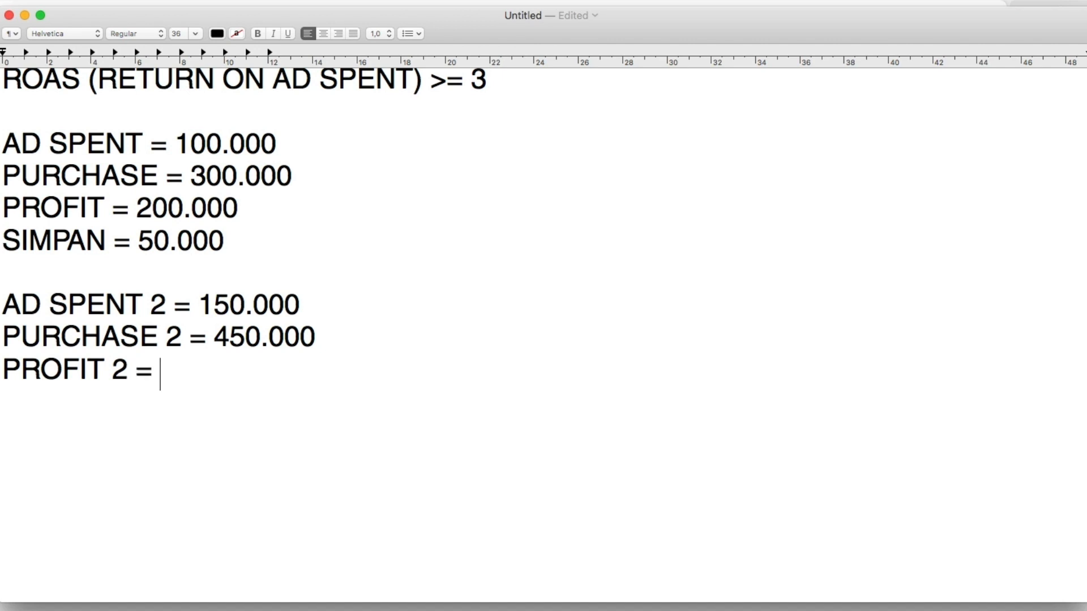
text(300.000)
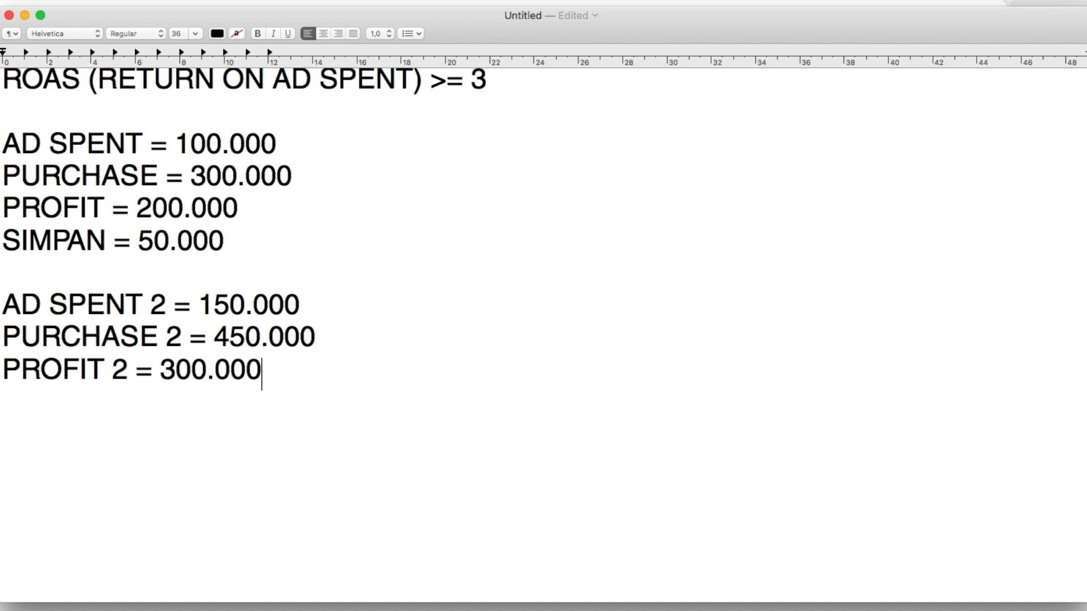
Add the line "SIMPAN = 100.000" at the end of the second block
key(Return)
text(SIMPAN = 100.)
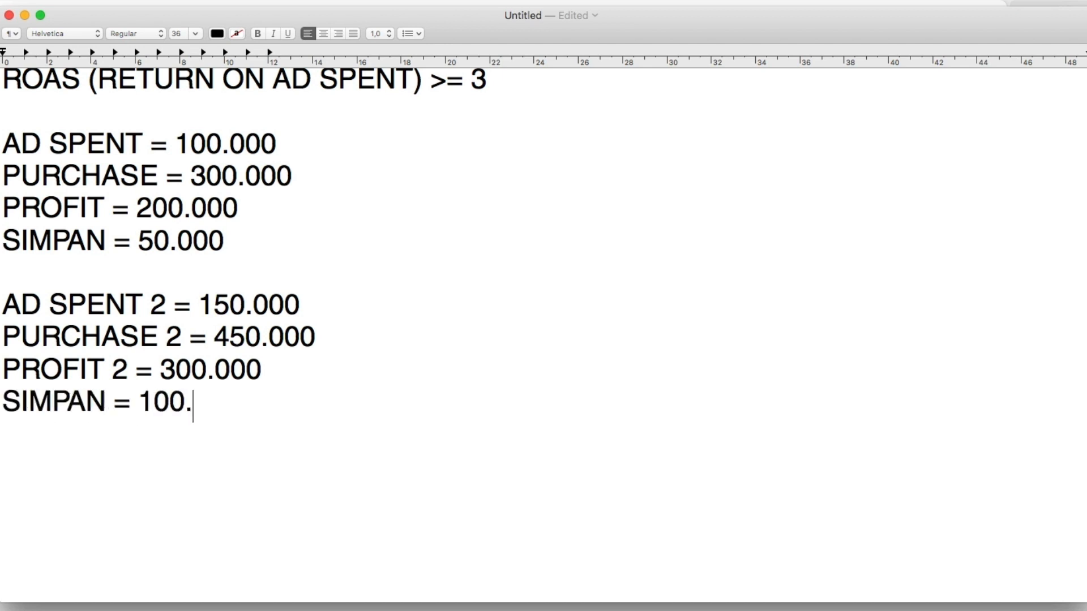
text(000)
Start a third block after a blank line with "AD SPENT 3 = 200.000"
key(Return)
key(Return)
text(AD)
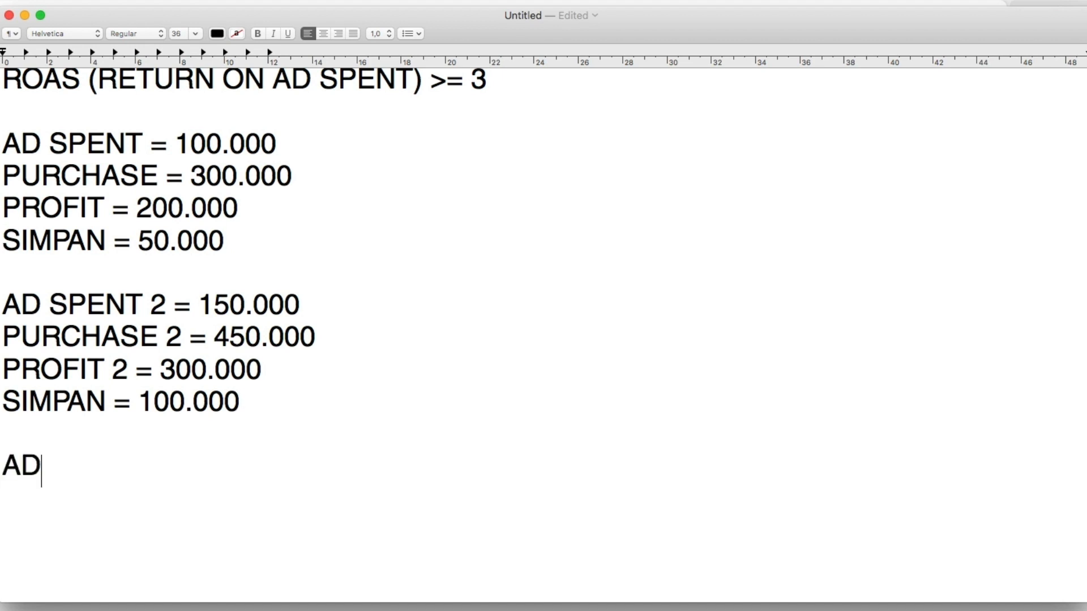
text( SPENT 3 = )
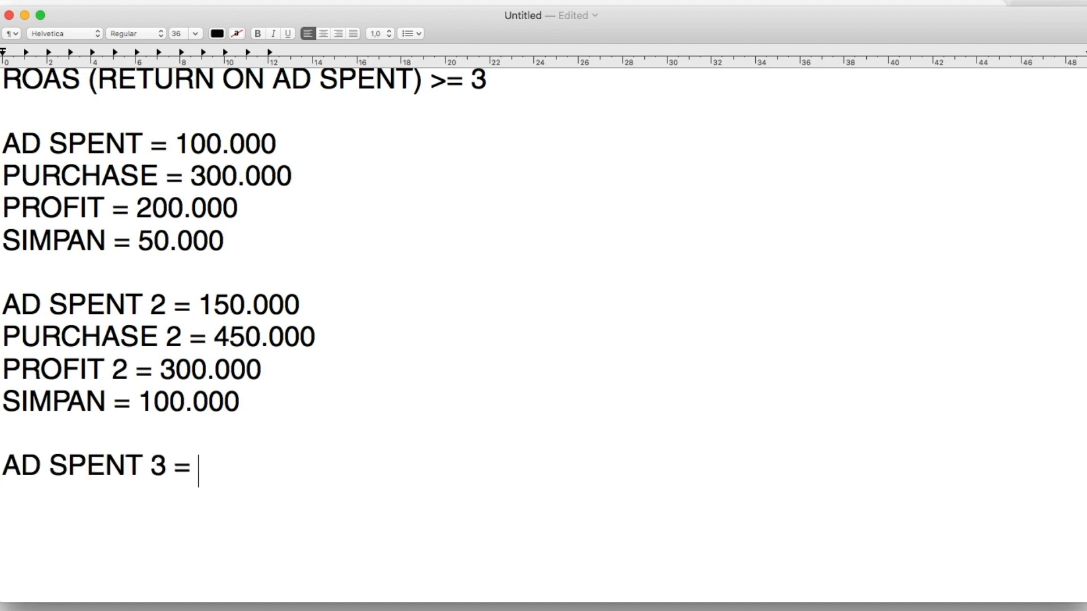
text(200.000)
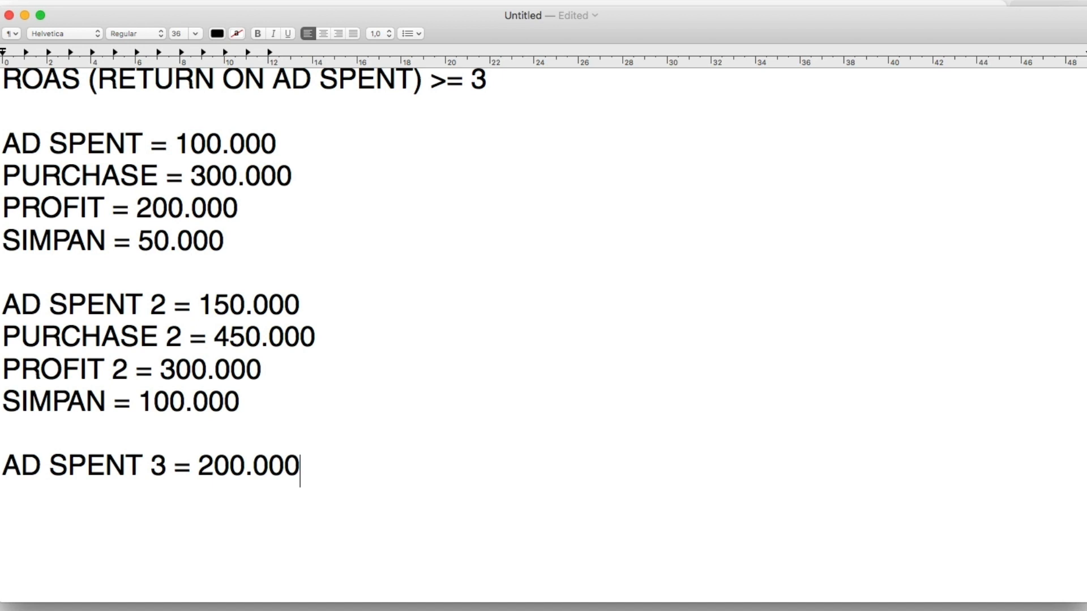
Add the lines "PURCHASE 3 = 600.000" and "PROFIT 3 = 400.000" below the third ad spend line
key(Return)
text(PURCHASE 3 = 600.000)
key(Return)
text(PROFIT = 30)
key(BackSpace)
key(BackSpace)
text(400.000)
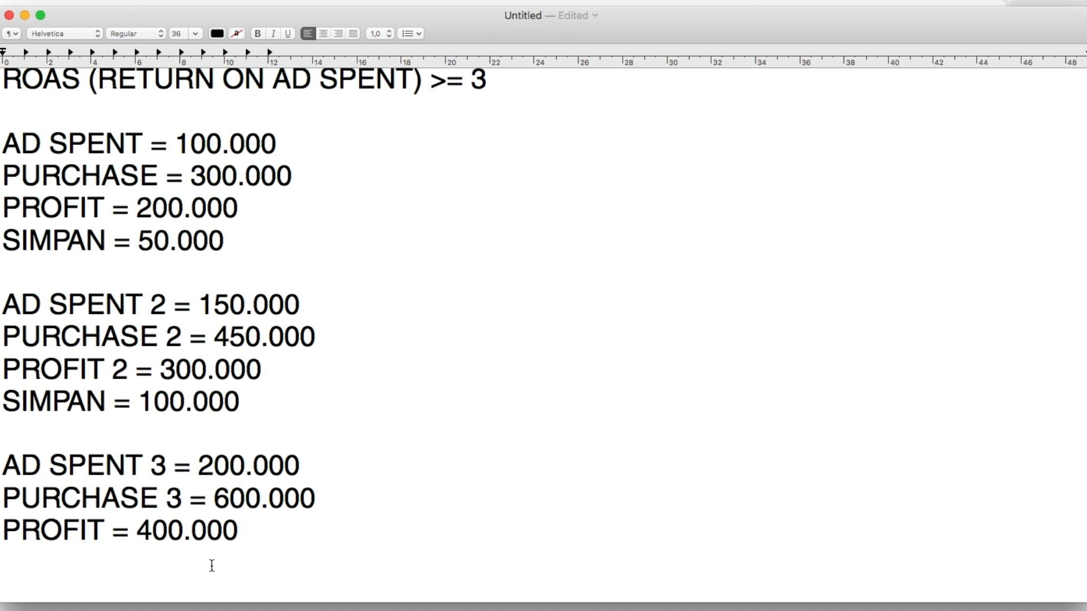
click(118, 535)
text(3)
click(311, 530)
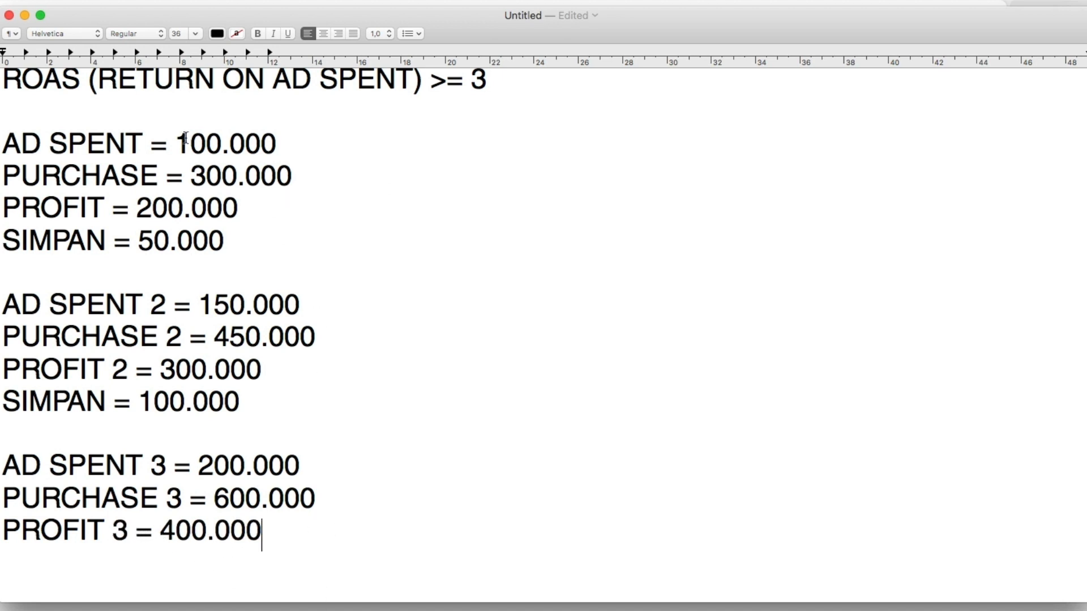
drag(176, 140, 298, 137)
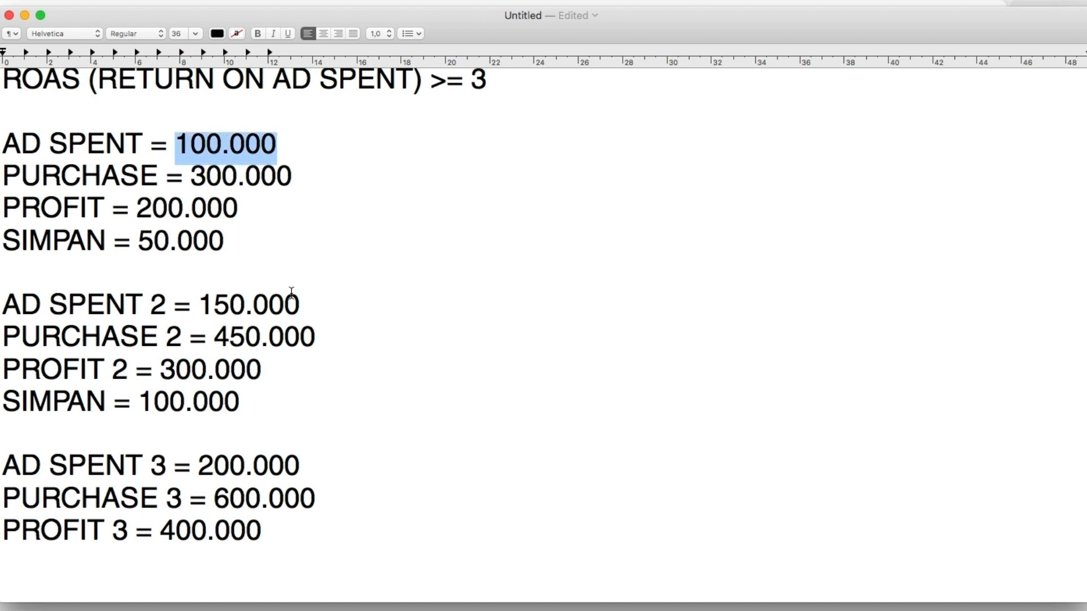
click(286, 540)
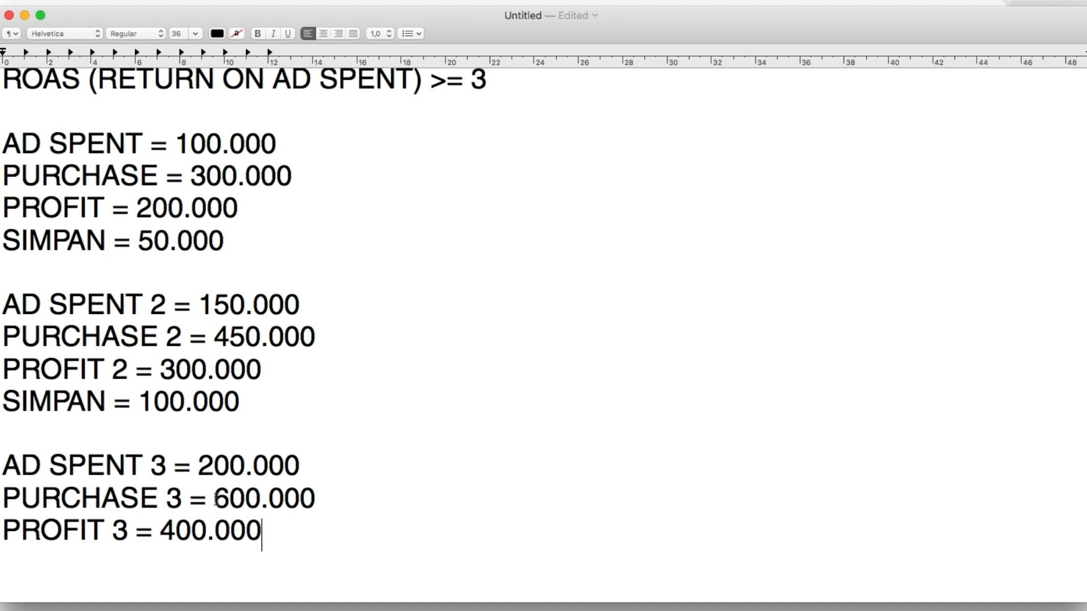
drag(229, 335, 328, 334)
drag(152, 370, 191, 371)
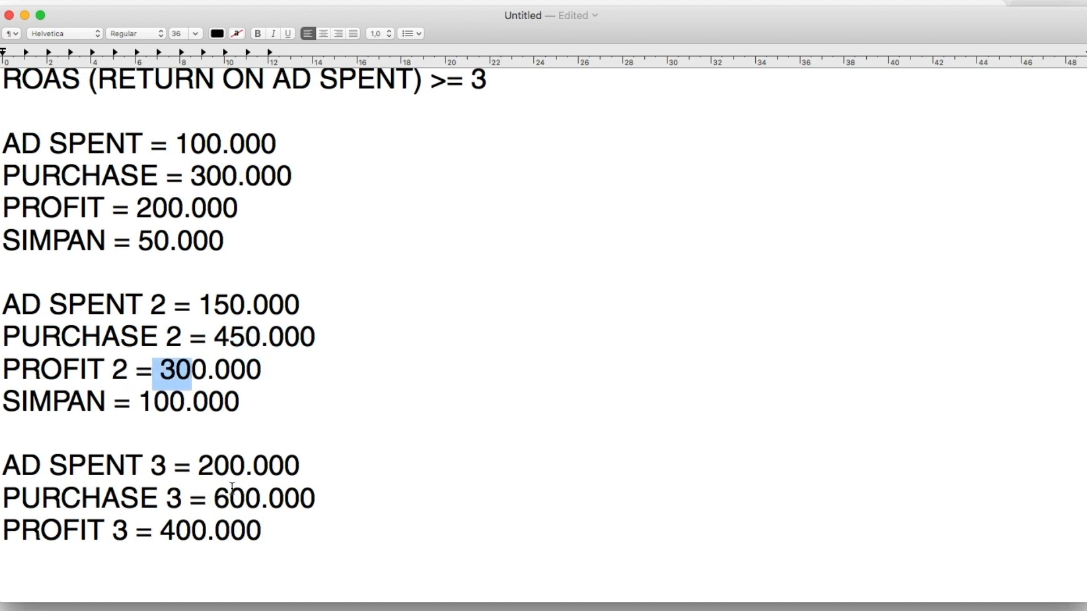
drag(229, 499, 299, 500)
click(255, 548)
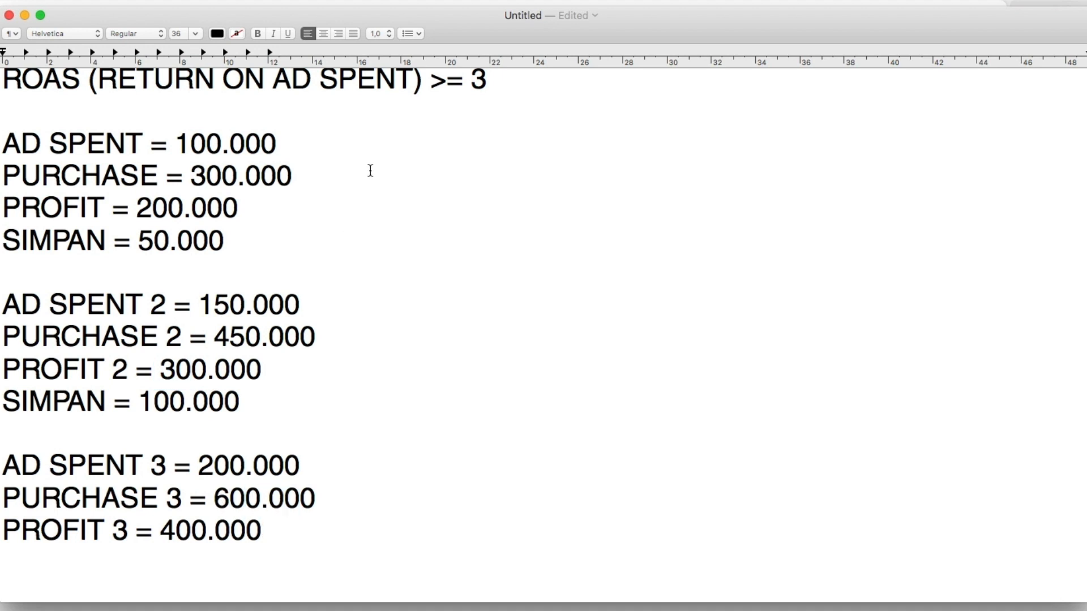
Change the ROAS threshold in the heading to 6
drag(470, 74, 520, 73)
text(2)
key(BackSpace)
text(3)
key(BackSpace)
text(5)
key(BackSpace)
text(6)
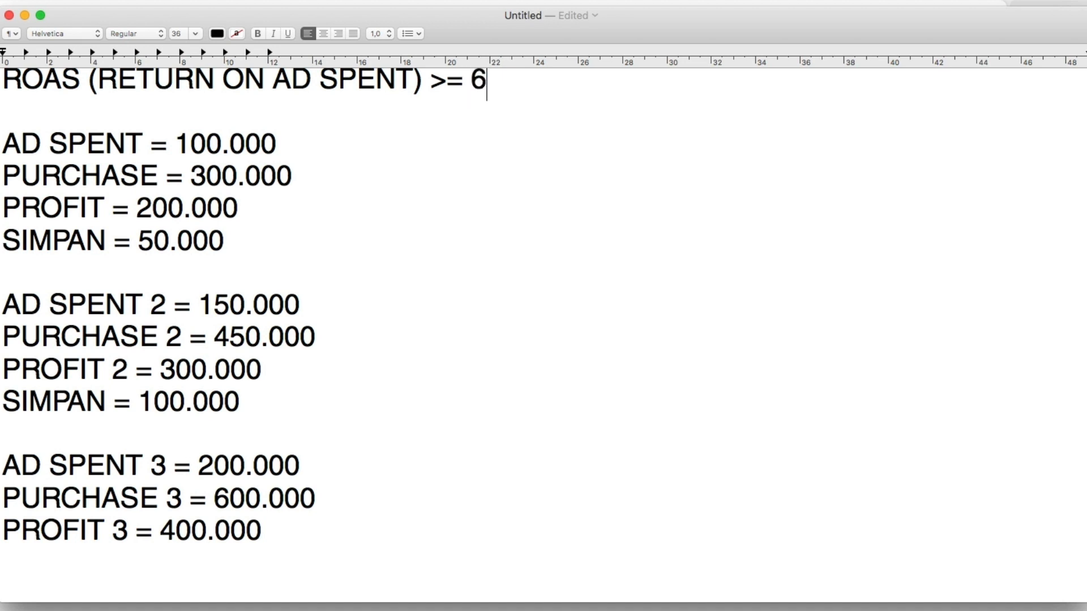